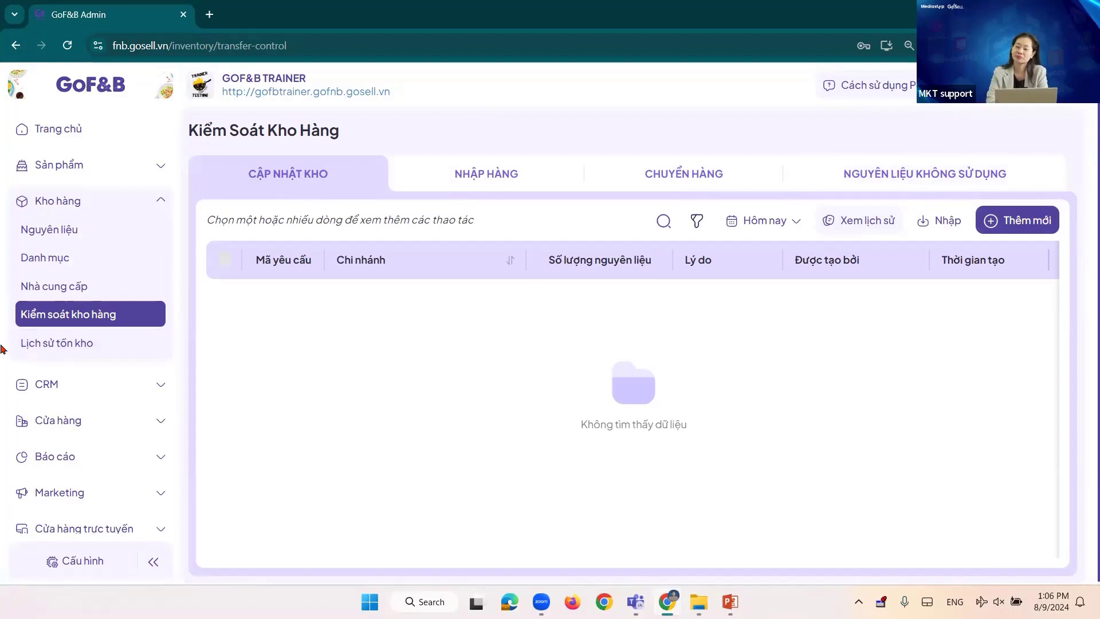
Show the purchase orders under Nhập hàng for the period Năm nay
click(479, 183)
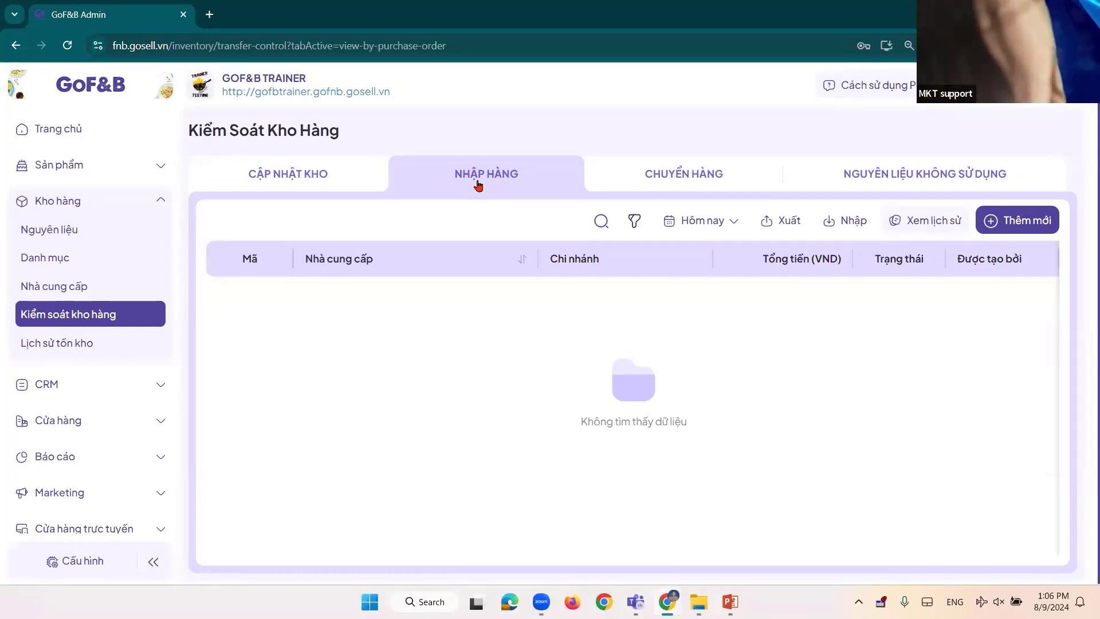
click(699, 219)
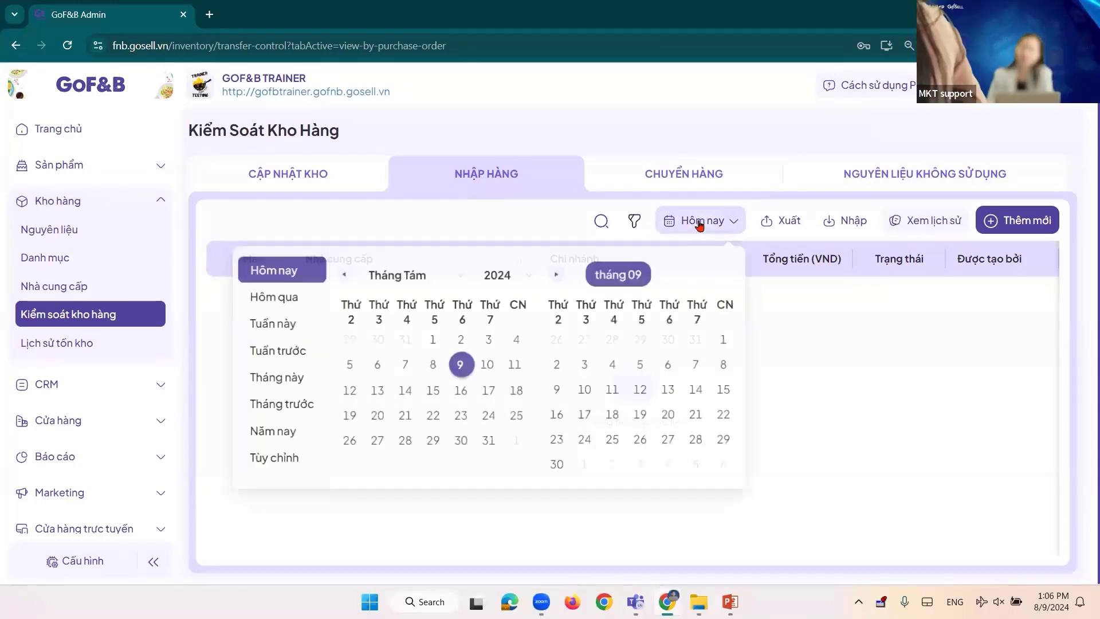
click(282, 438)
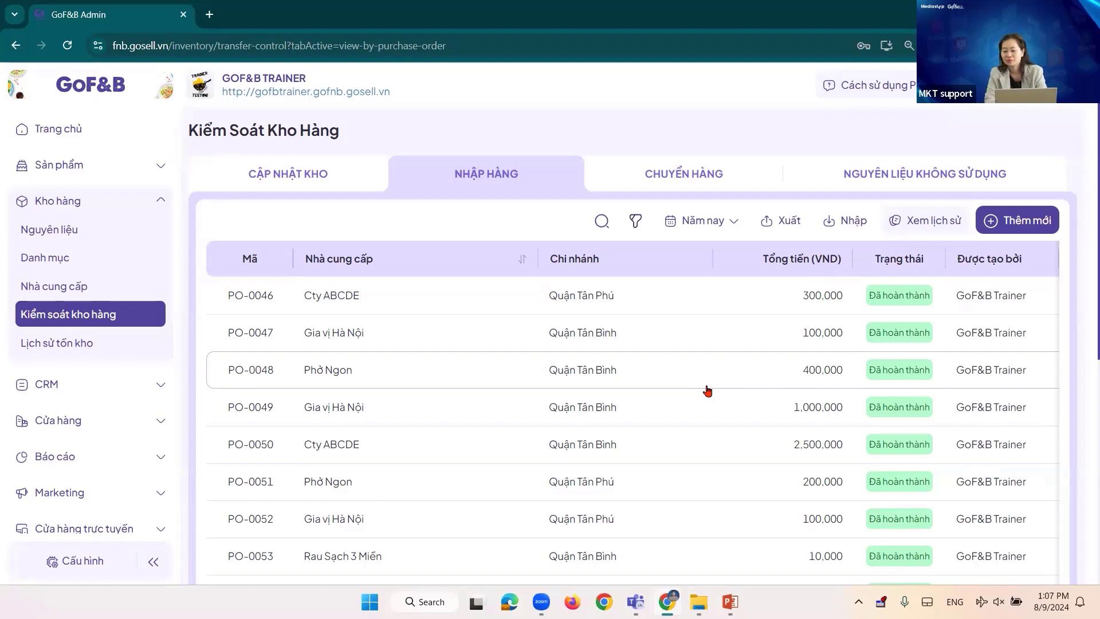
Look through this year's purchase orders and open the details of order PO-0046
scroll(870, 487, down, 2)
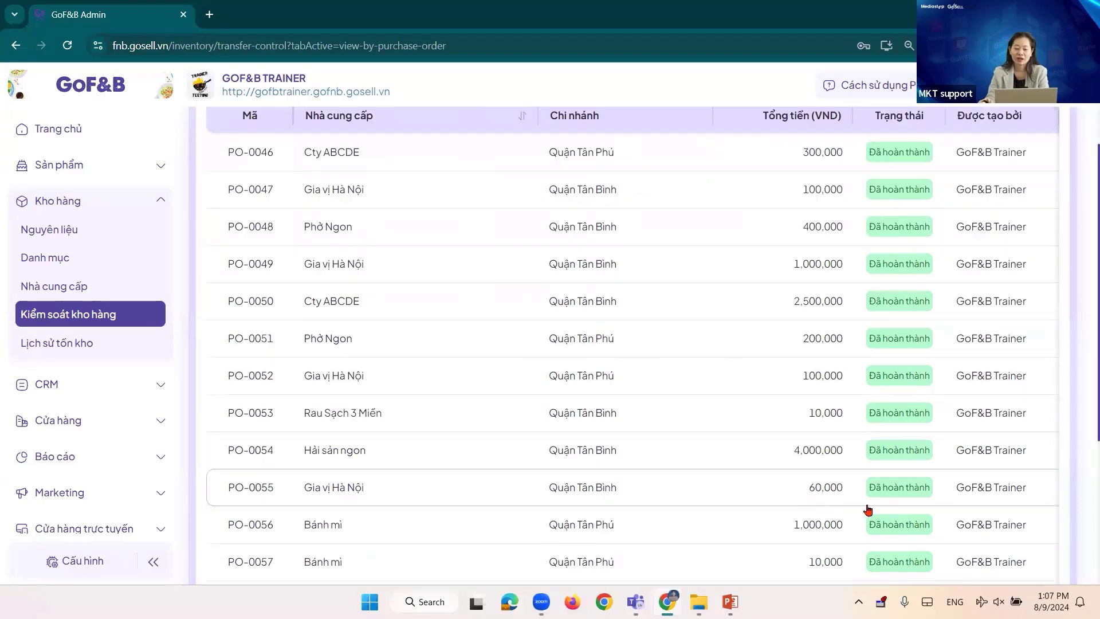
scroll(868, 510, up, 2)
key(ctrl+minus)
key(ctrl+minus)
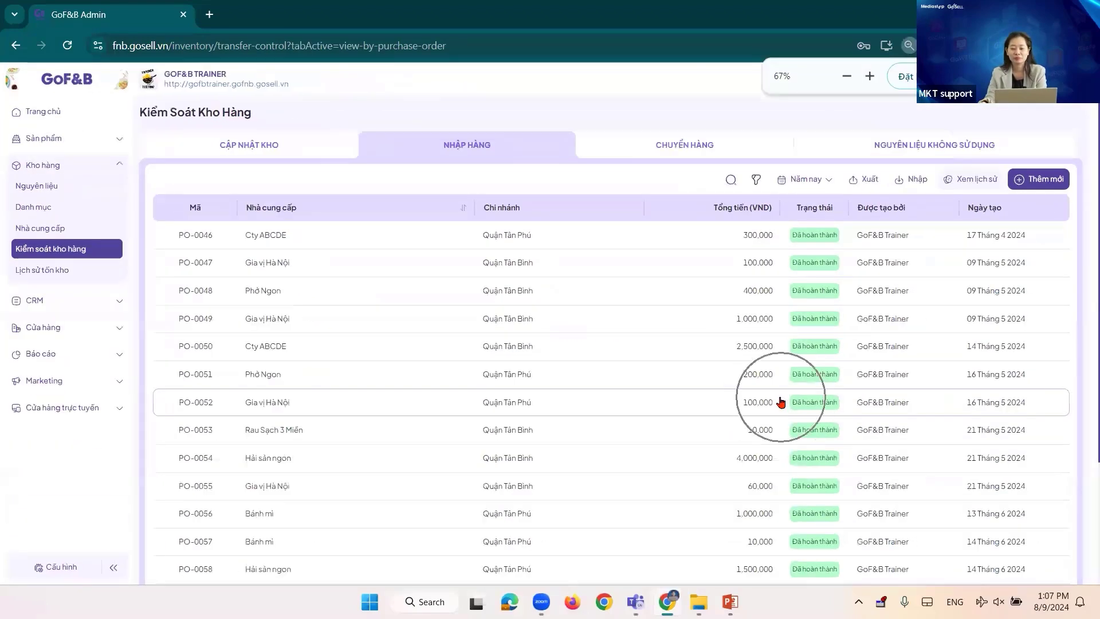
key(ctrl+minus)
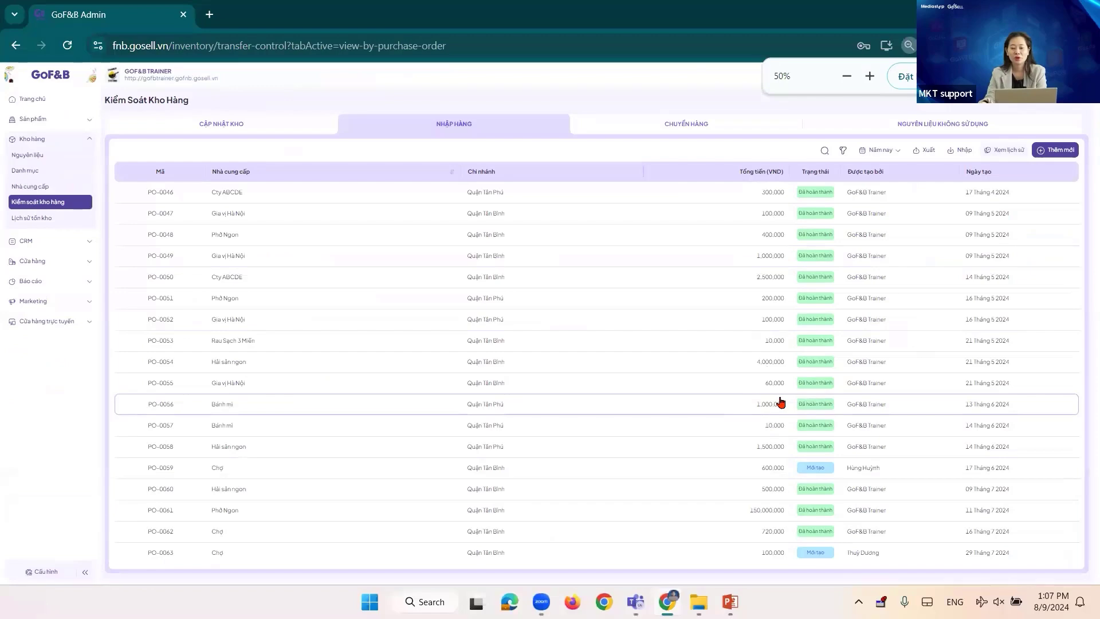
key(ctrl+plus)
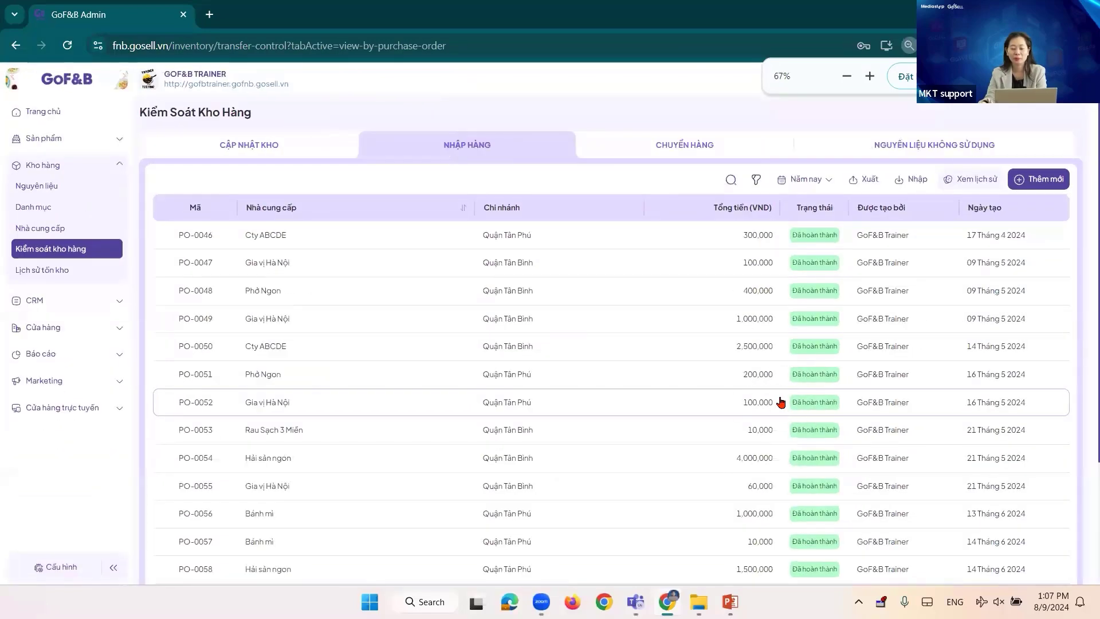
key(ctrl+plus)
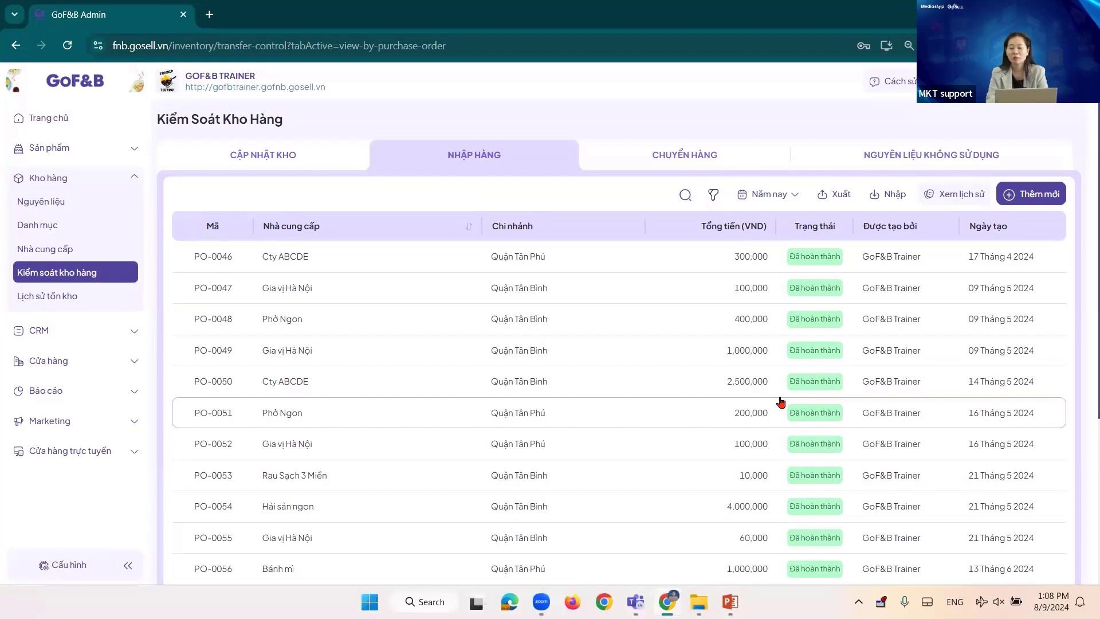
click(383, 262)
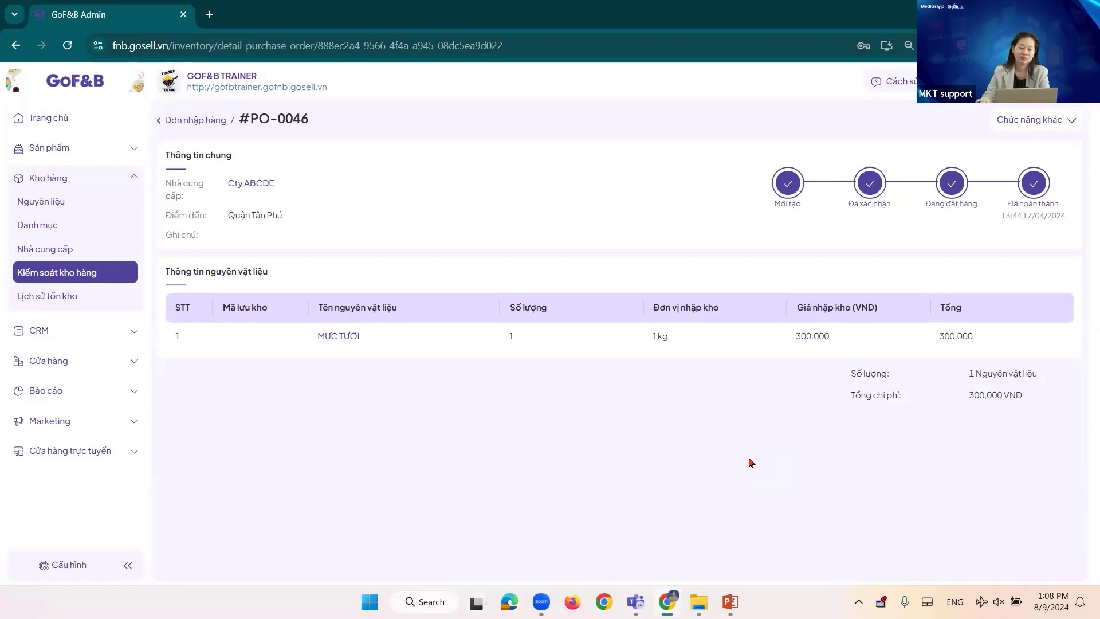
Open the MỰC TƯƠI ingredient from the order and examine its unit cost, stock per branch and activity history
click(335, 339)
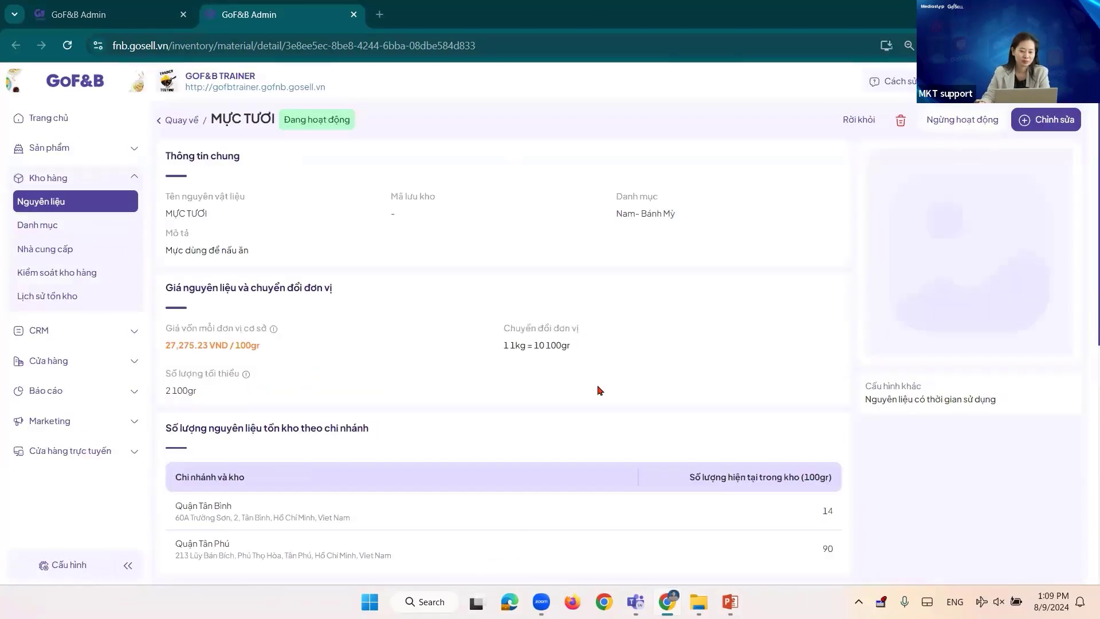
scroll(606, 331, down, 5)
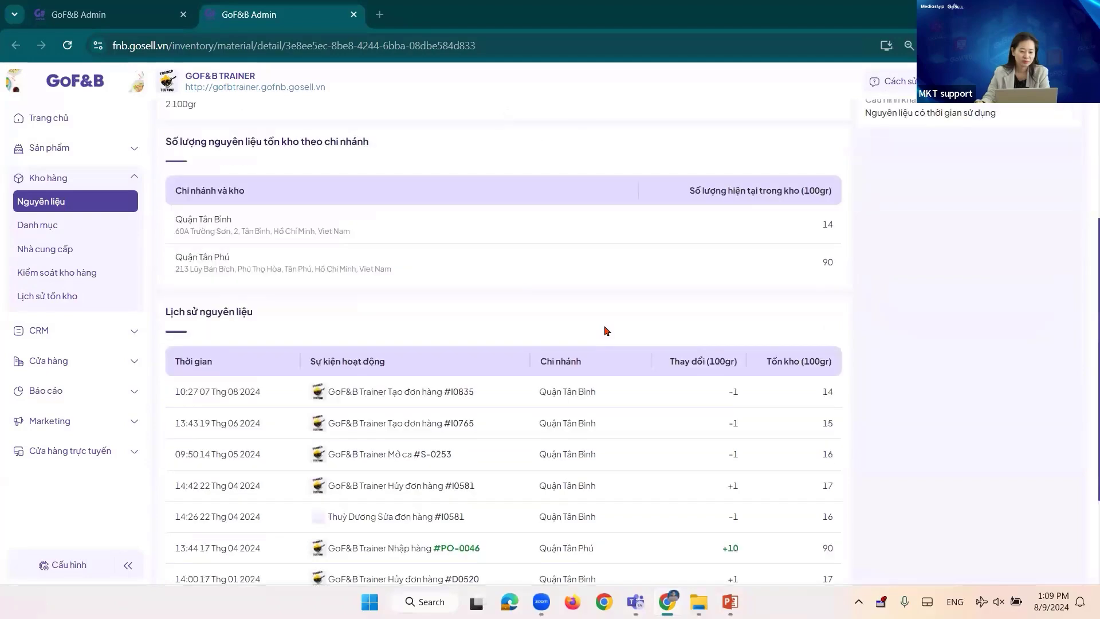
scroll(778, 405, down, 3)
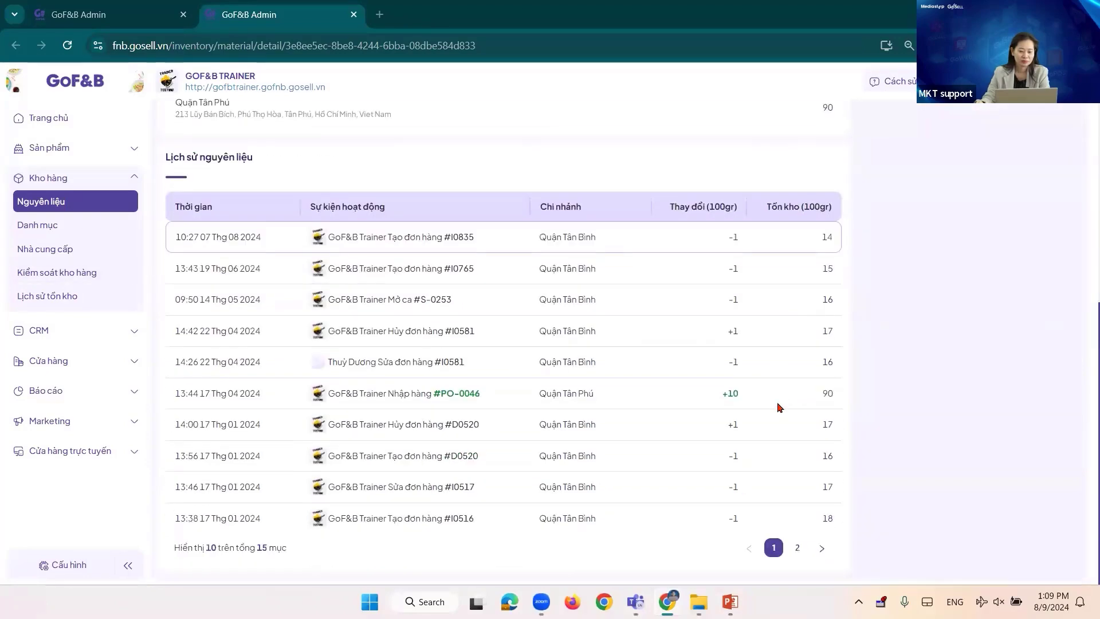
scroll(777, 407, up, 8)
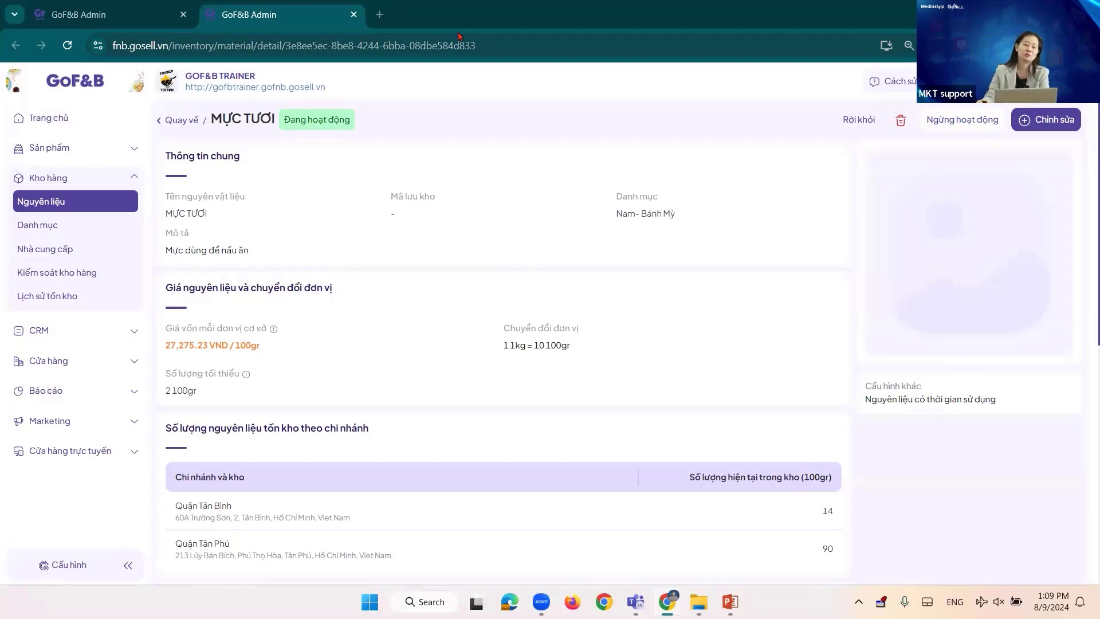
Open the inventory history (Lịch sử tồn kho) by transaction and set its period to Năm nay
click(42, 297)
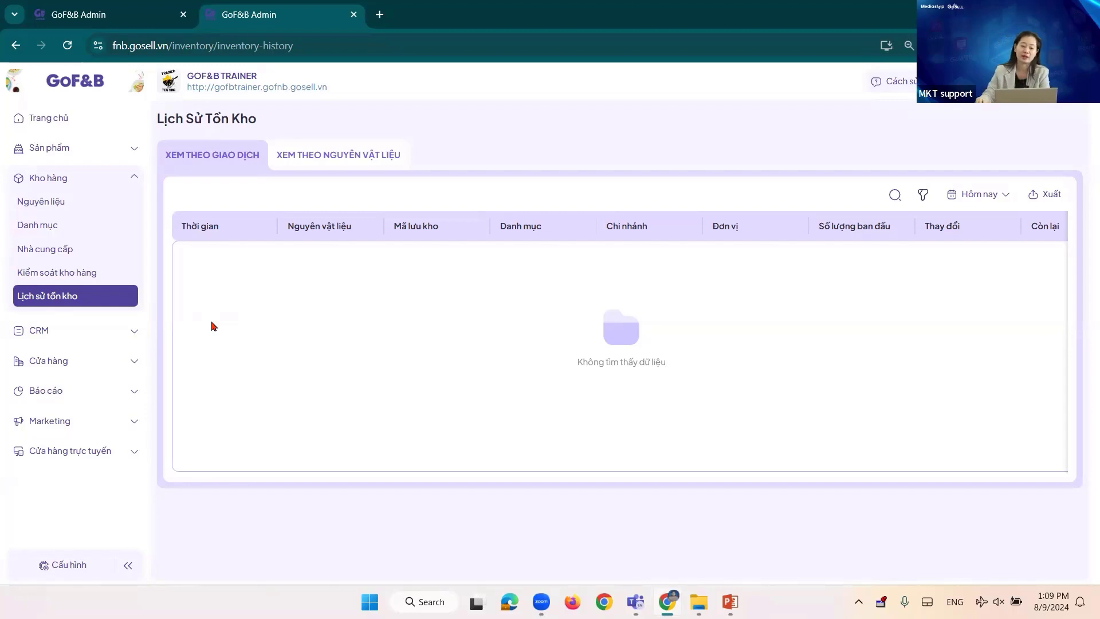
click(989, 204)
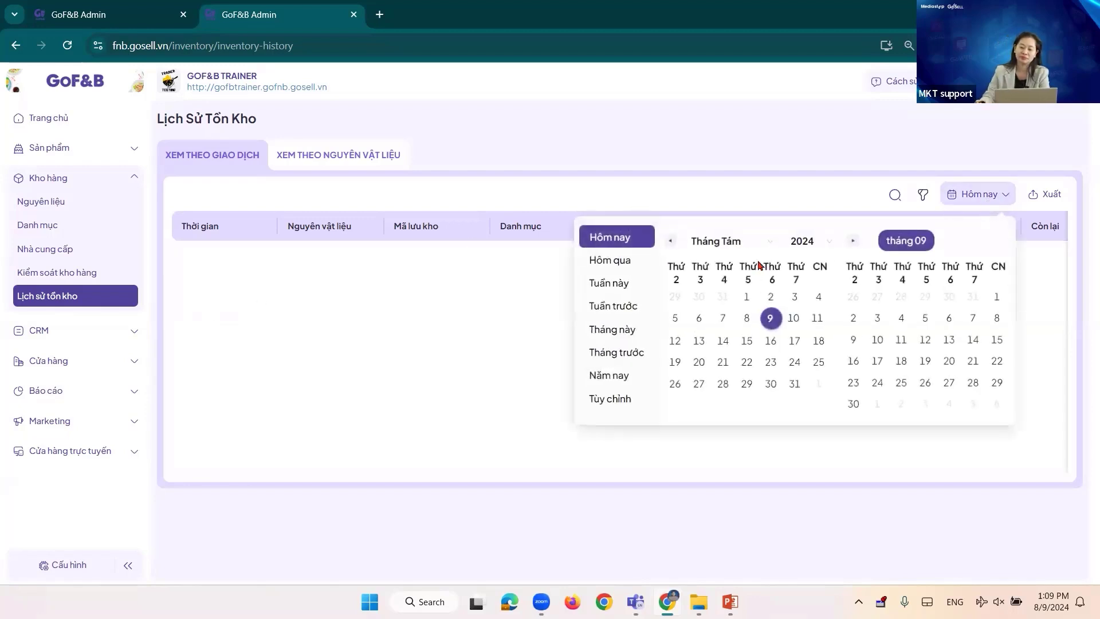
click(610, 374)
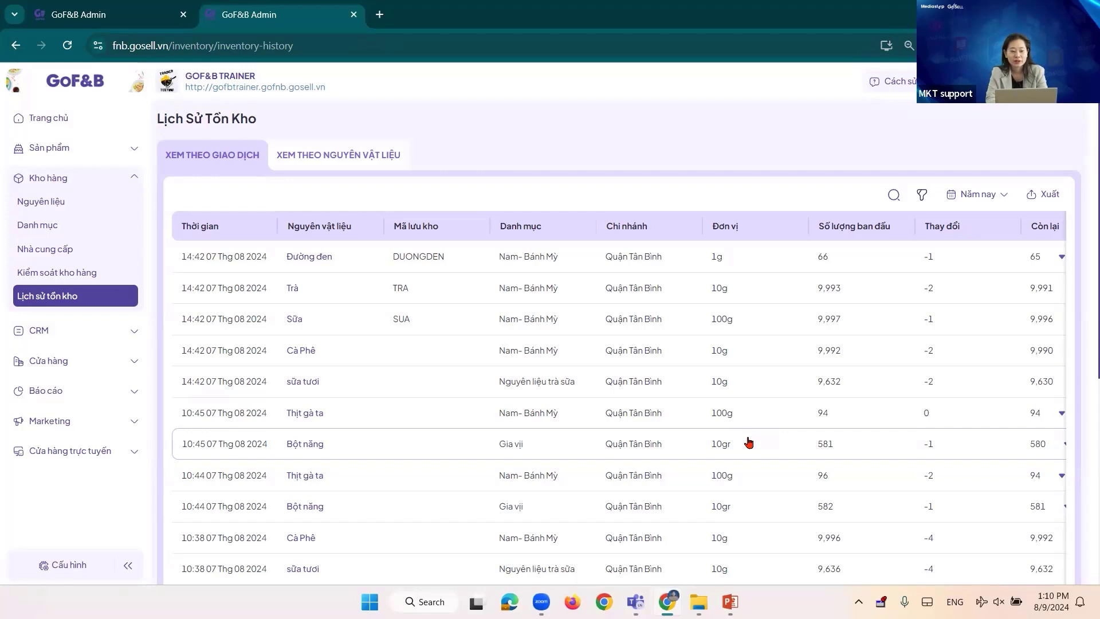
Switch the inventory history to the view by ingredient (Xem theo nguyên vật liệu) and set its period to Năm nay
click(334, 162)
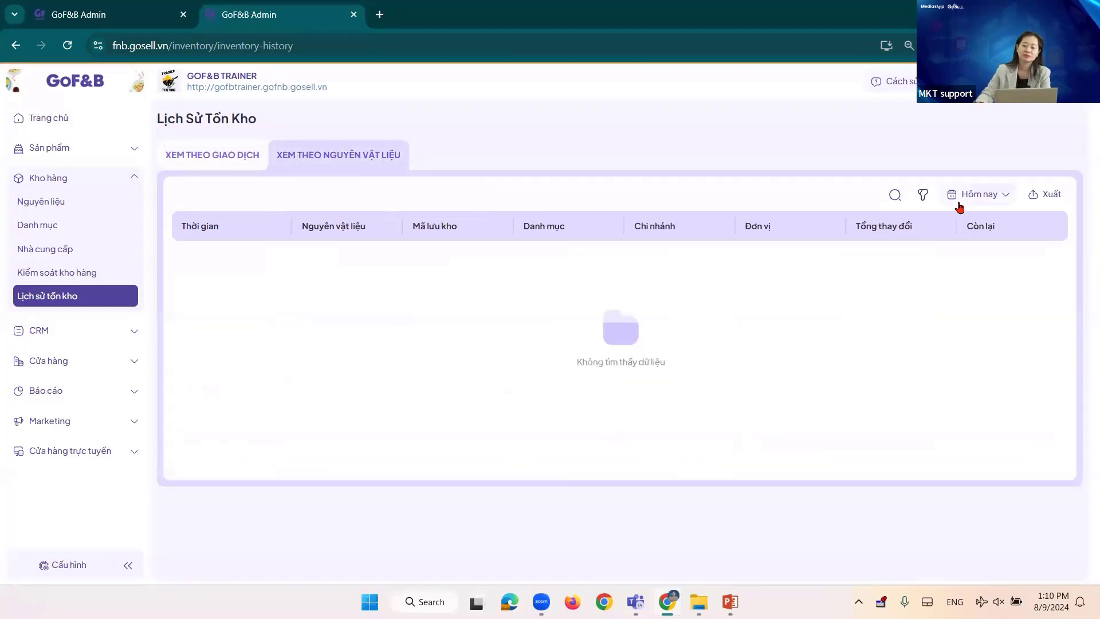
click(958, 198)
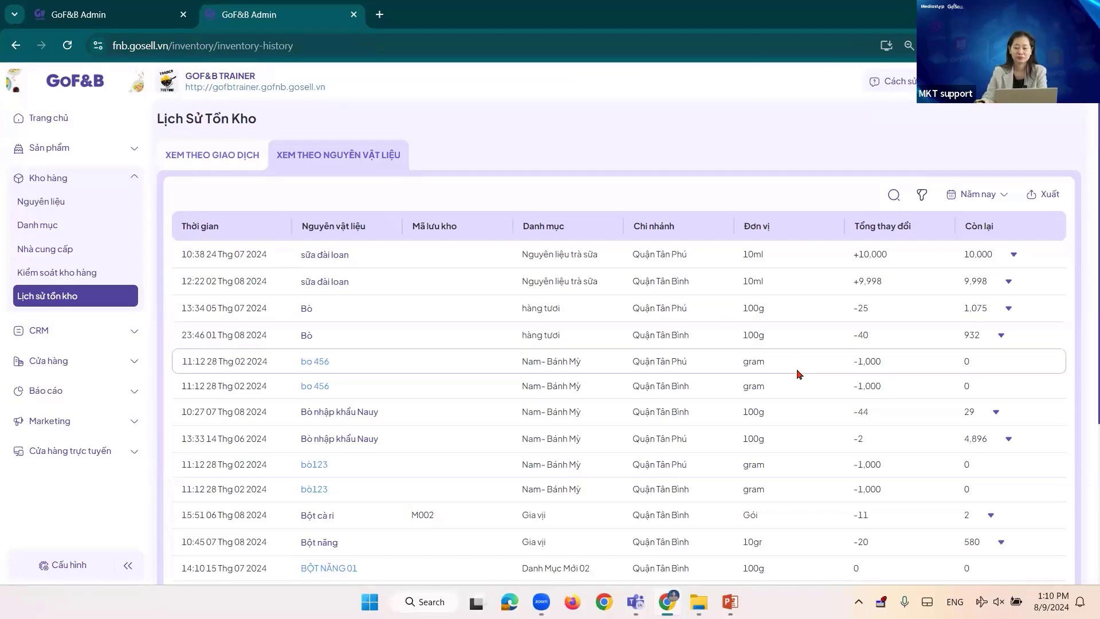
key(ctrl+minus)
key(ctrl+minus)
key(ctrl+minus)
key(ctrl+plus)
key(ctrl+plus)
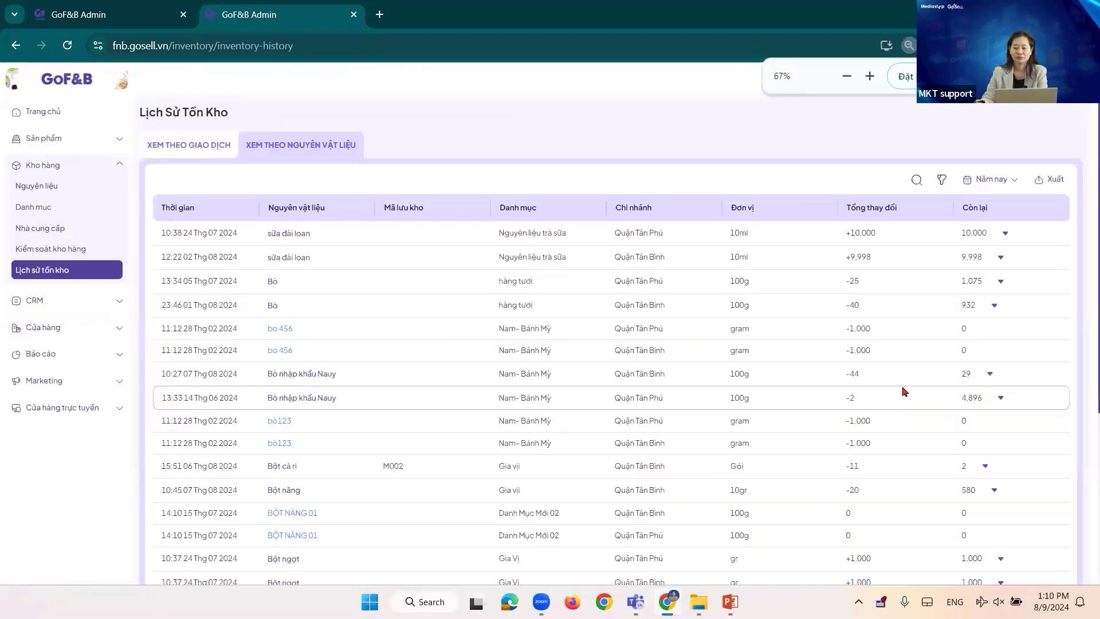
key(ctrl+minus)
key(ctrl+minus)
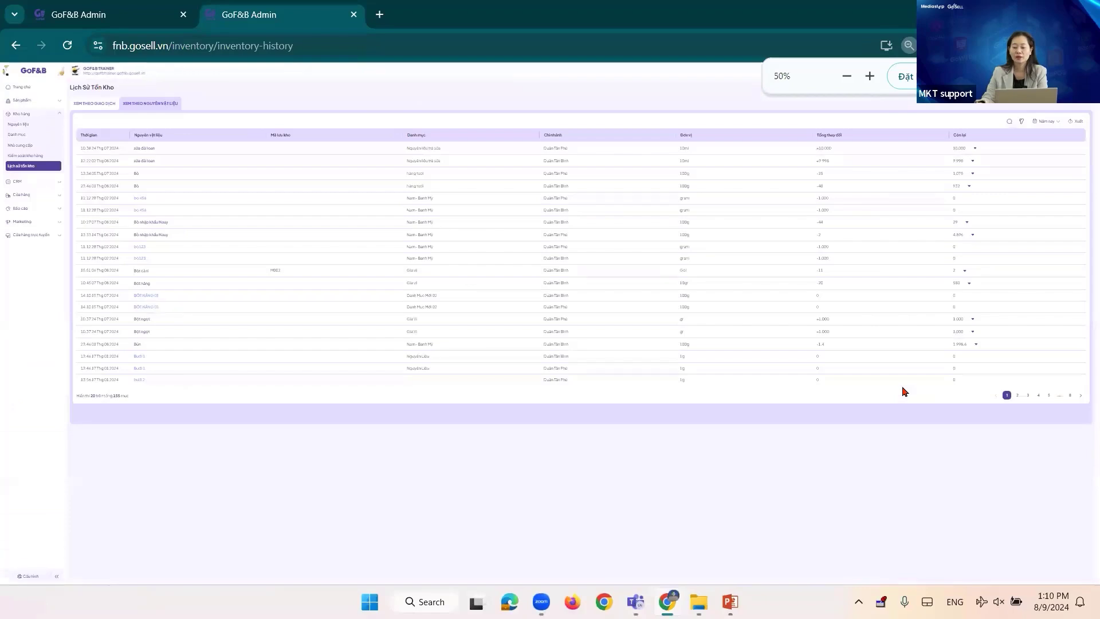
key(ctrl+plus)
key(ctrl+plus)
key(ctrl+plus)
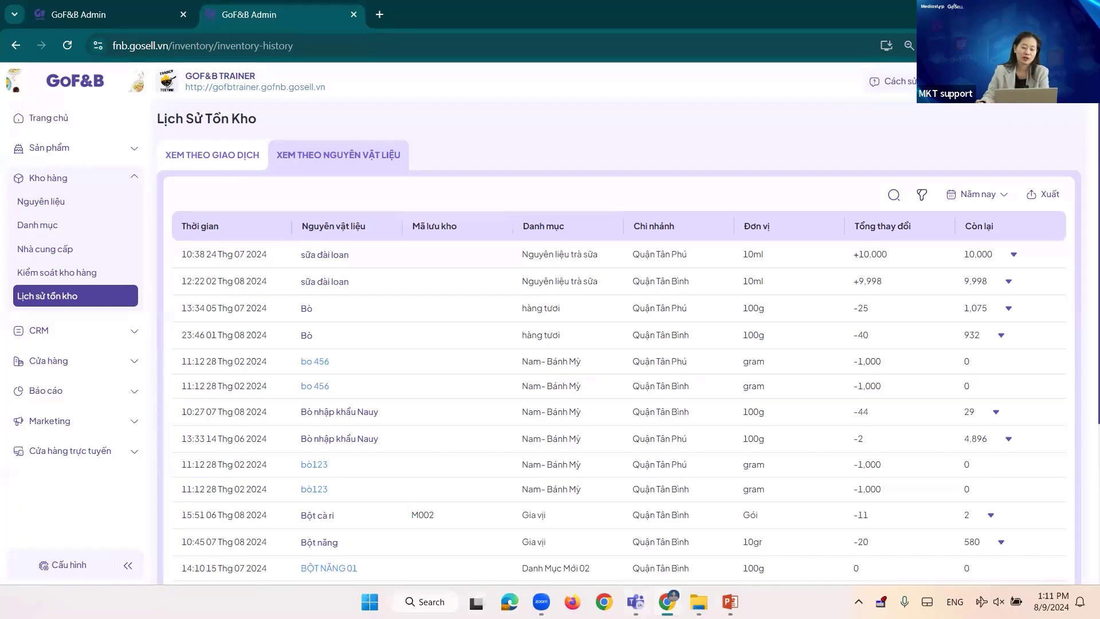
Switch to the PowerPoint slide show to view the cost-saving slide, and return to the GoF&B admin in Chrome
click(729, 602)
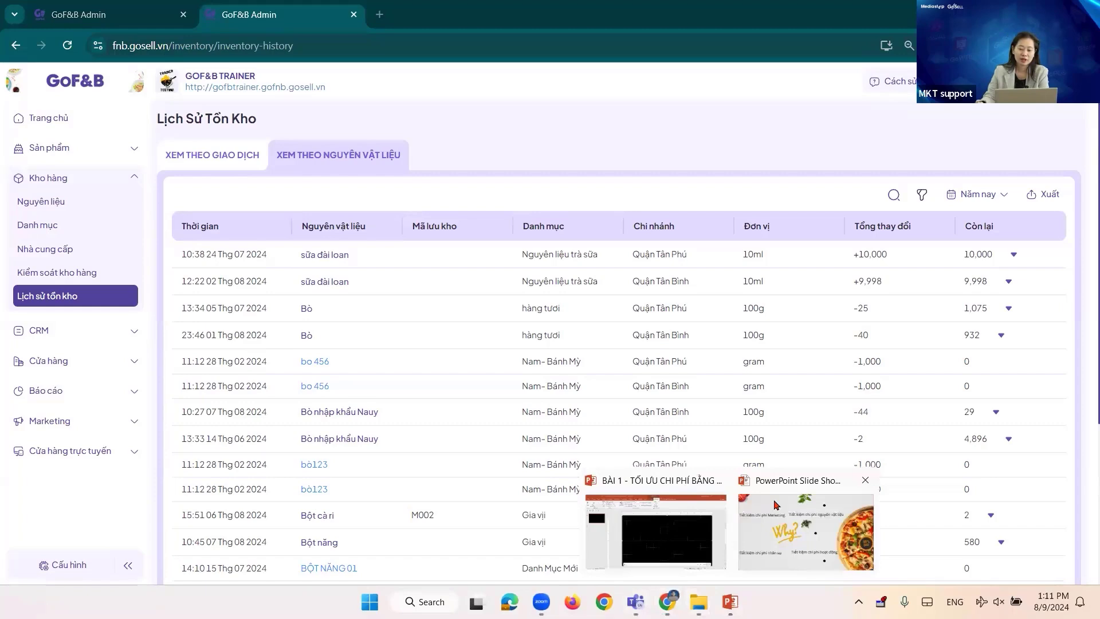
click(776, 504)
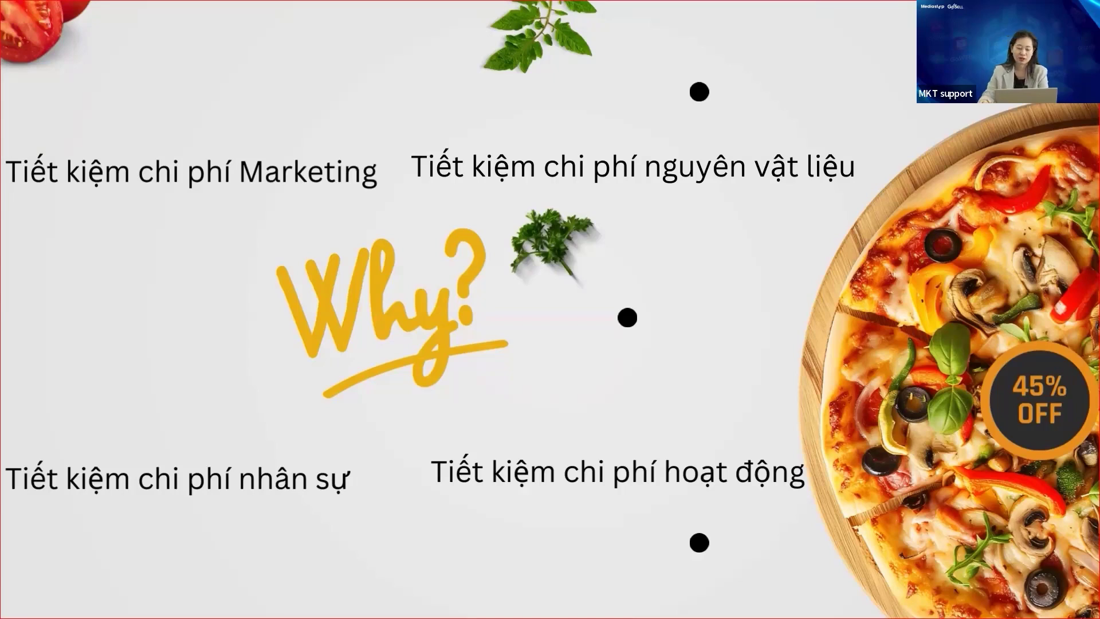
key(super)
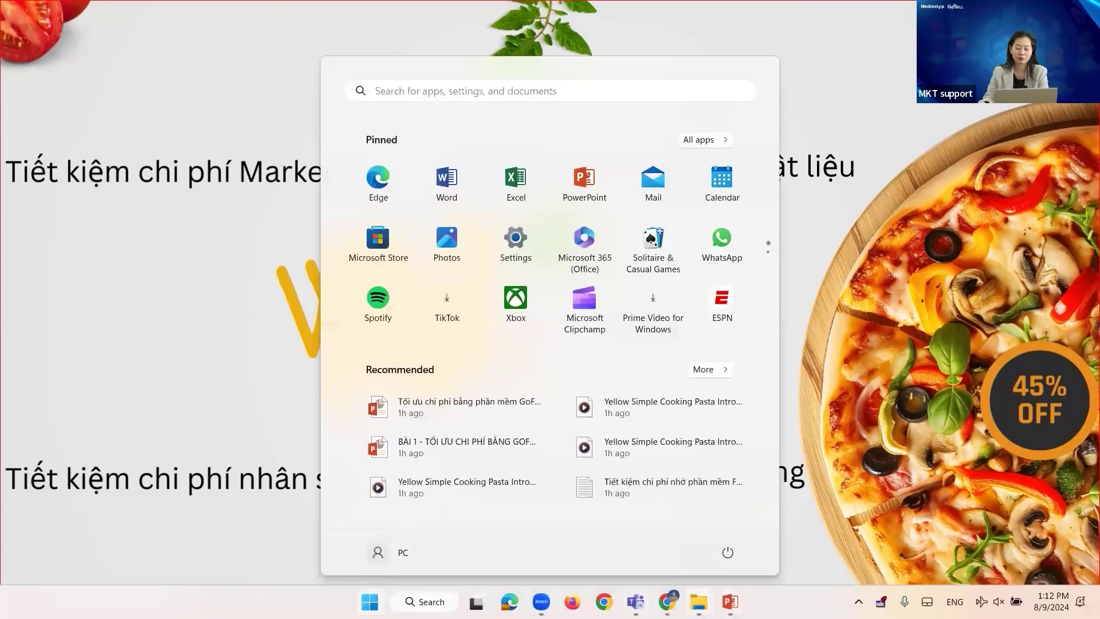
click(666, 601)
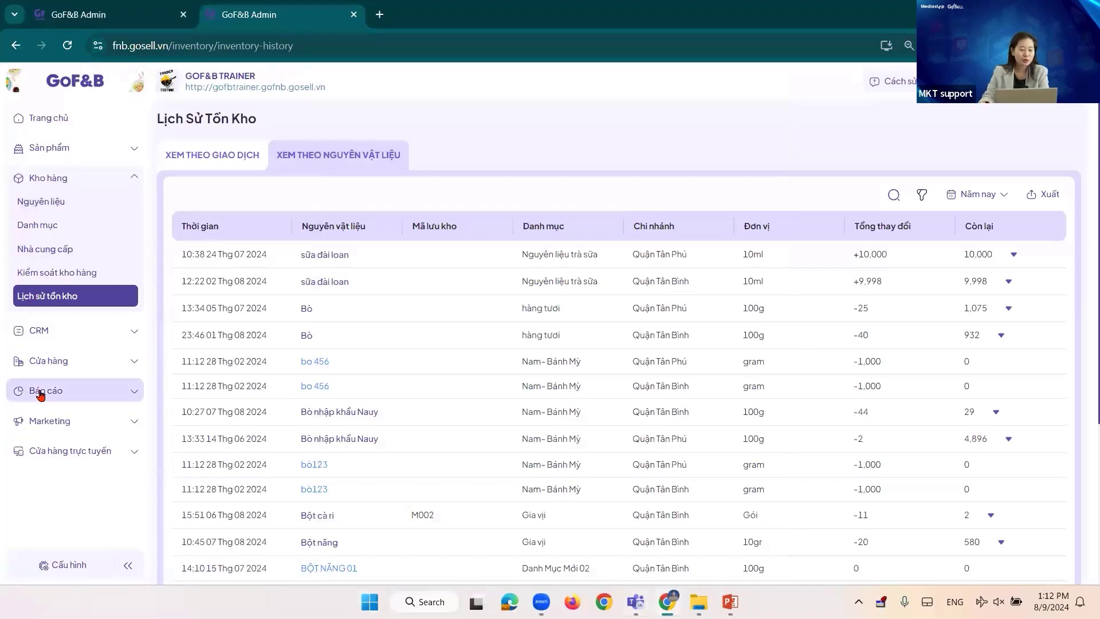
Open the Doanh thu report under Báo cáo and set its period to Năm nay
click(50, 122)
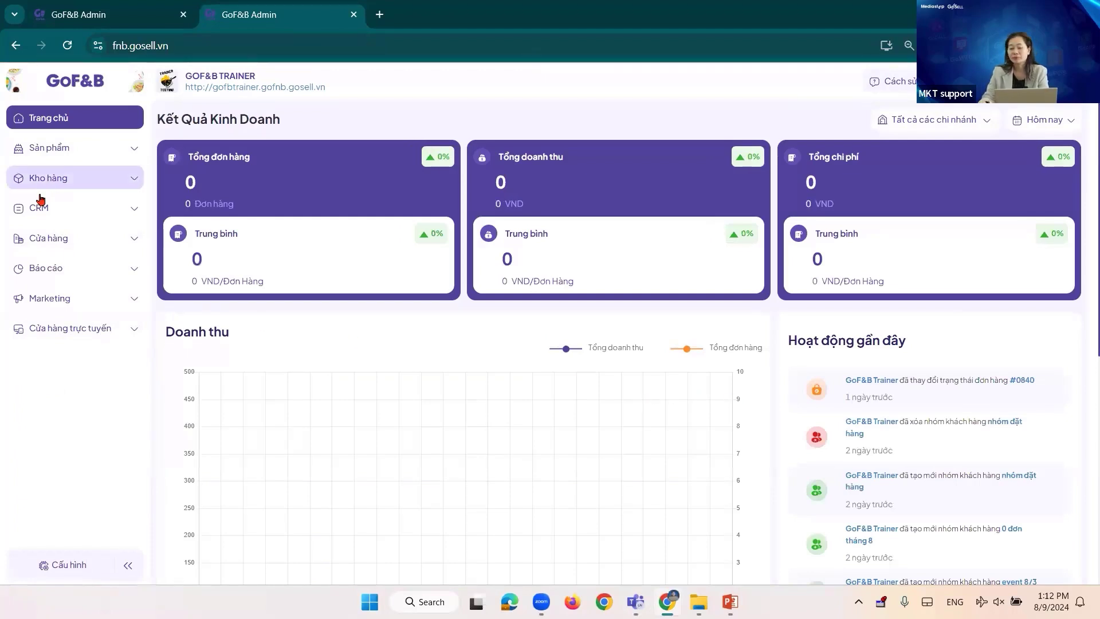
click(48, 267)
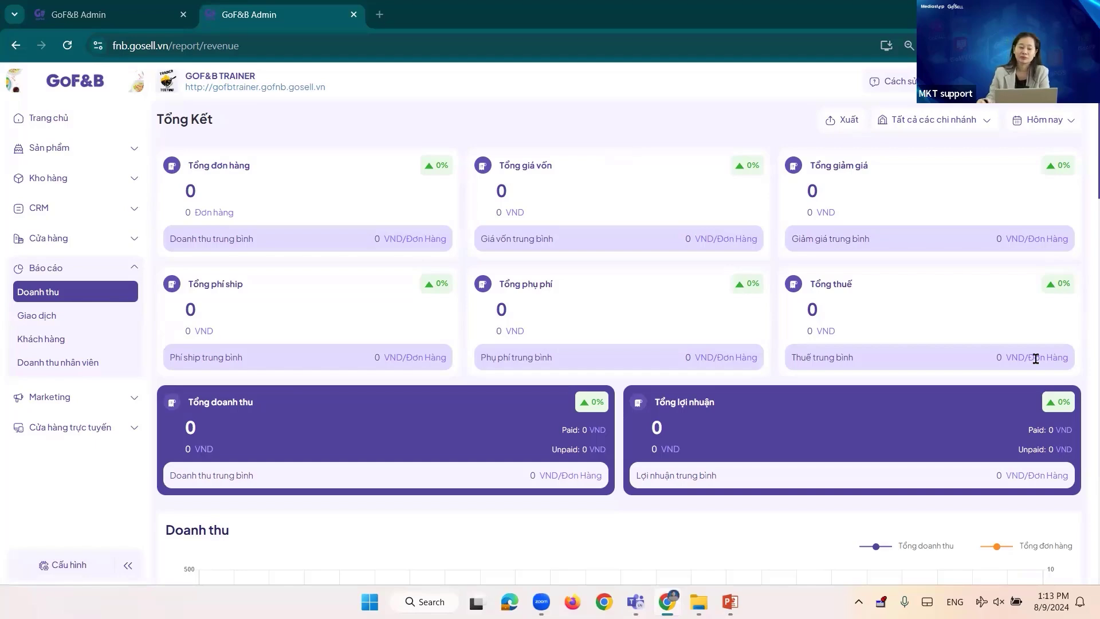
scroll(1035, 358, down, 3)
scroll(939, 372, down, 5)
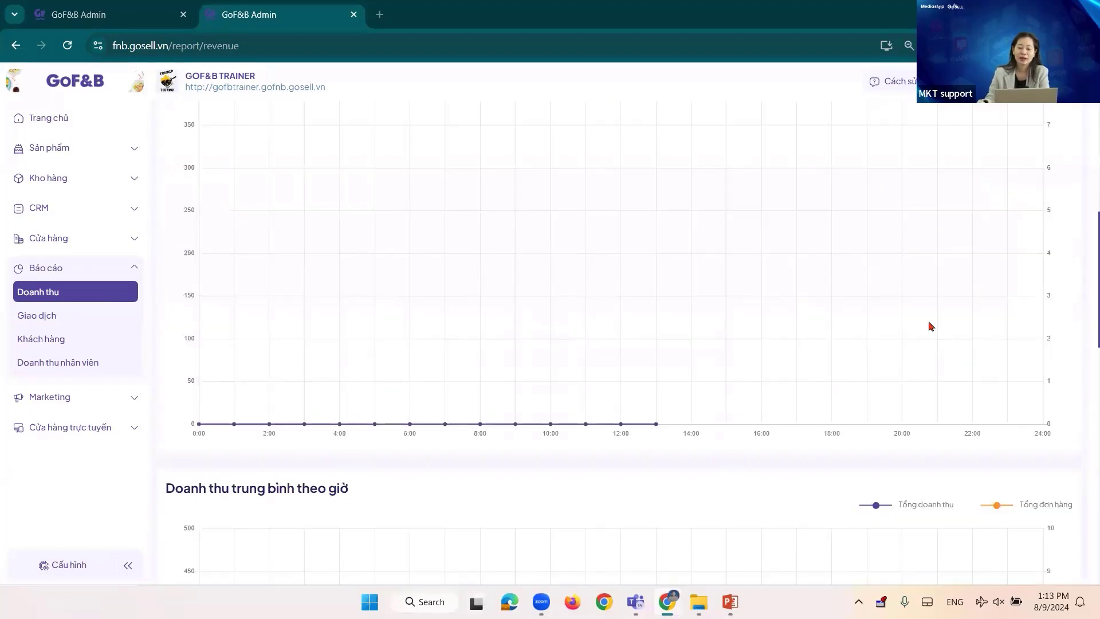
scroll(930, 324, up, 8)
click(1025, 122)
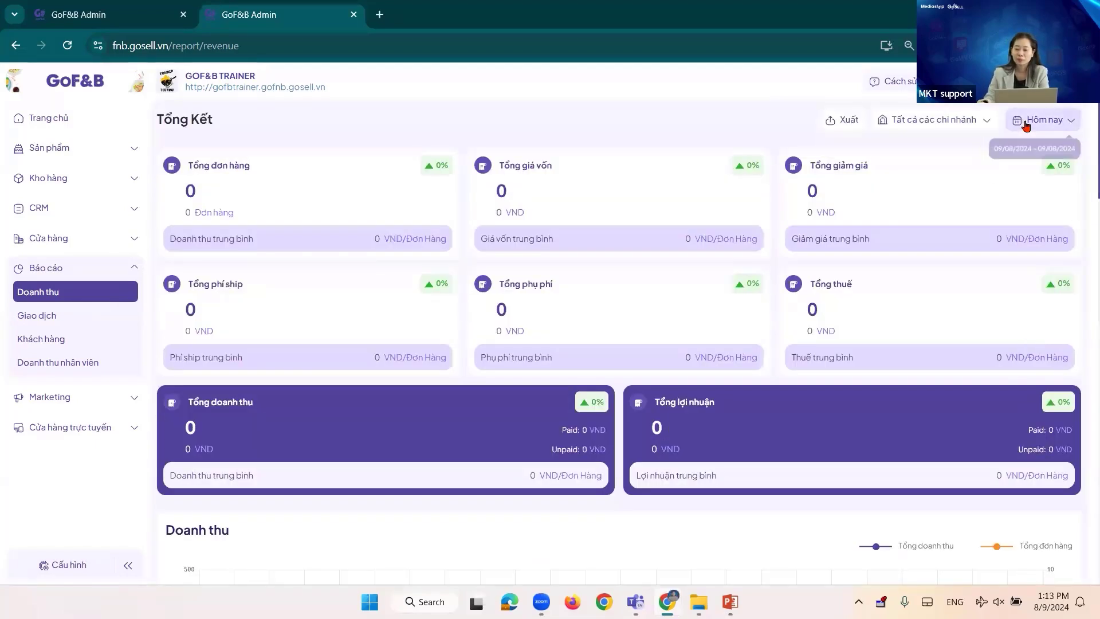
click(624, 359)
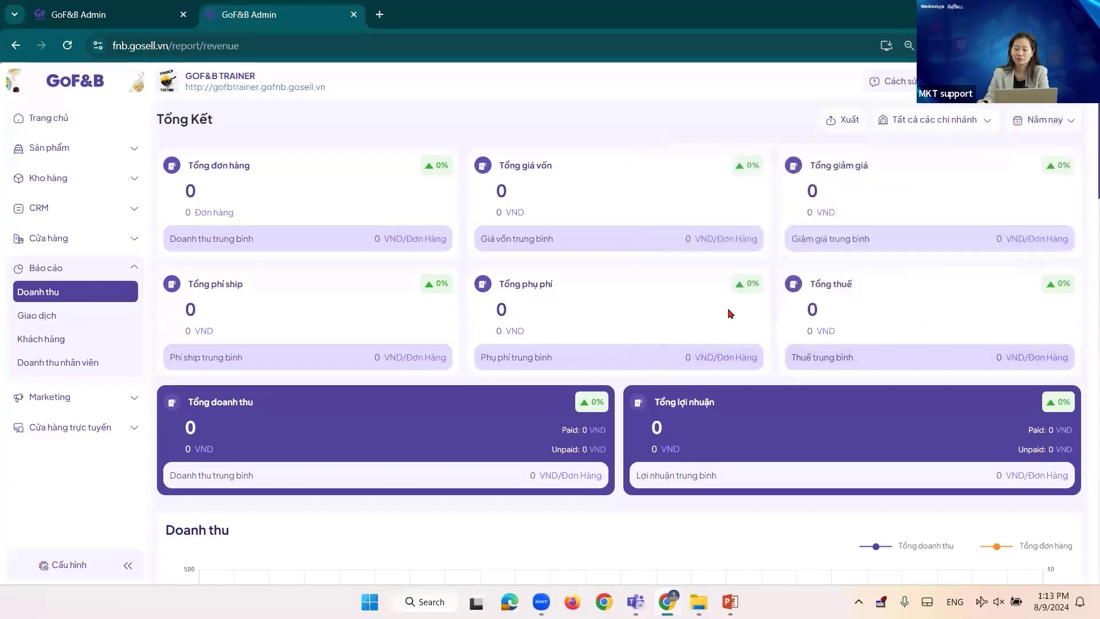
Examine this year's revenue report, especially the average revenue by hour chart and the platform and payment method breakdowns
scroll(739, 314, down, 3)
scroll(739, 314, down, 10)
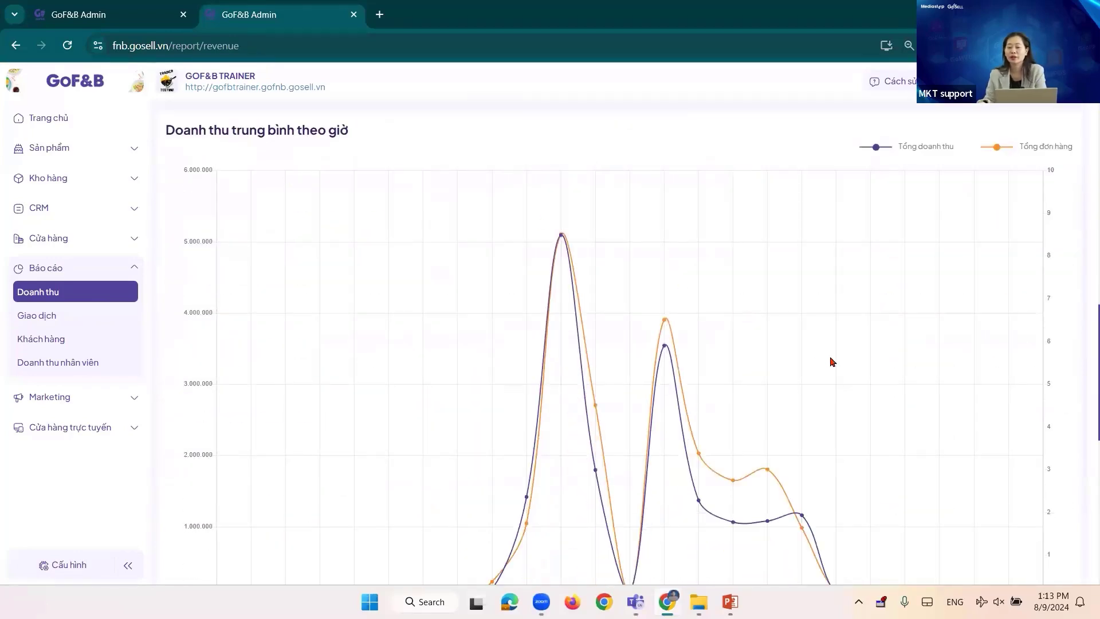
scroll(806, 358, down, 1)
scroll(805, 358, up, 3)
scroll(805, 359, down, 2)
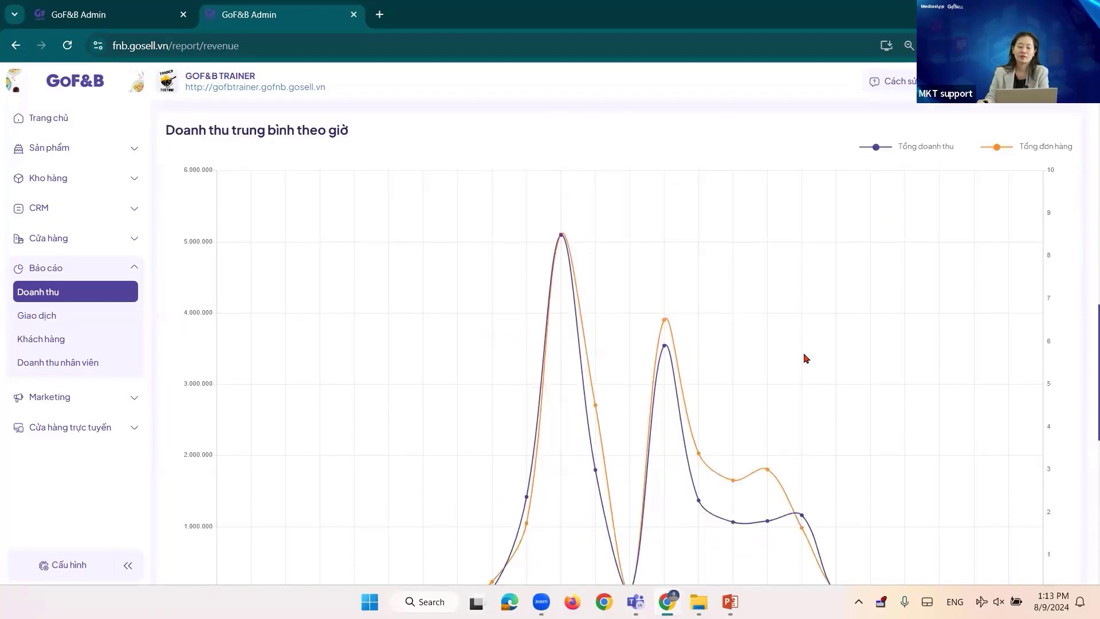
scroll(685, 393, down, 3)
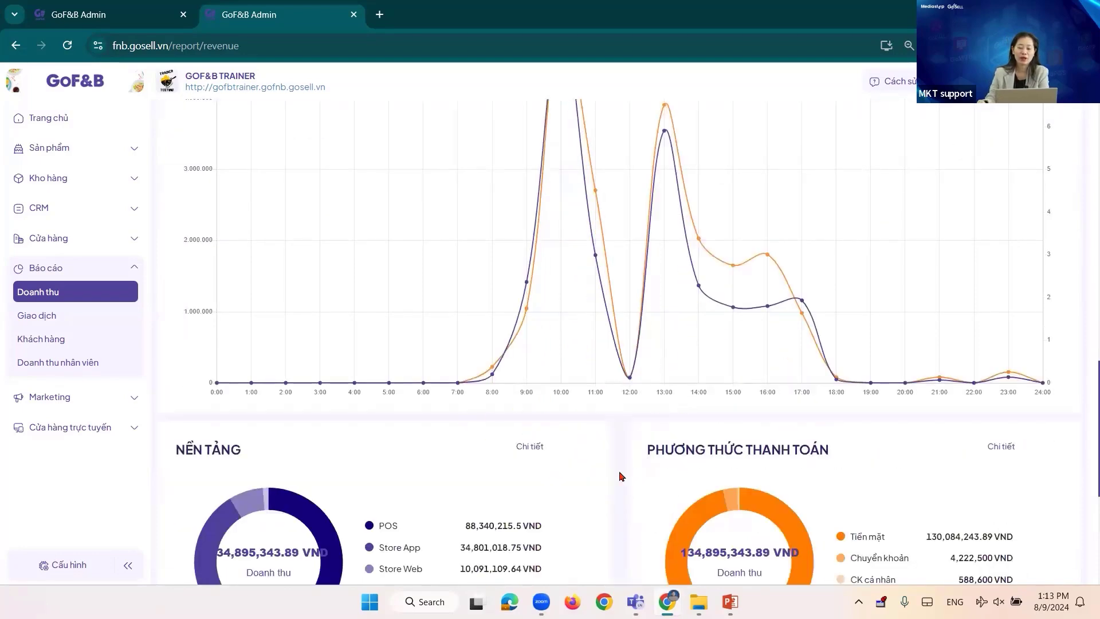
scroll(659, 441, up, 5)
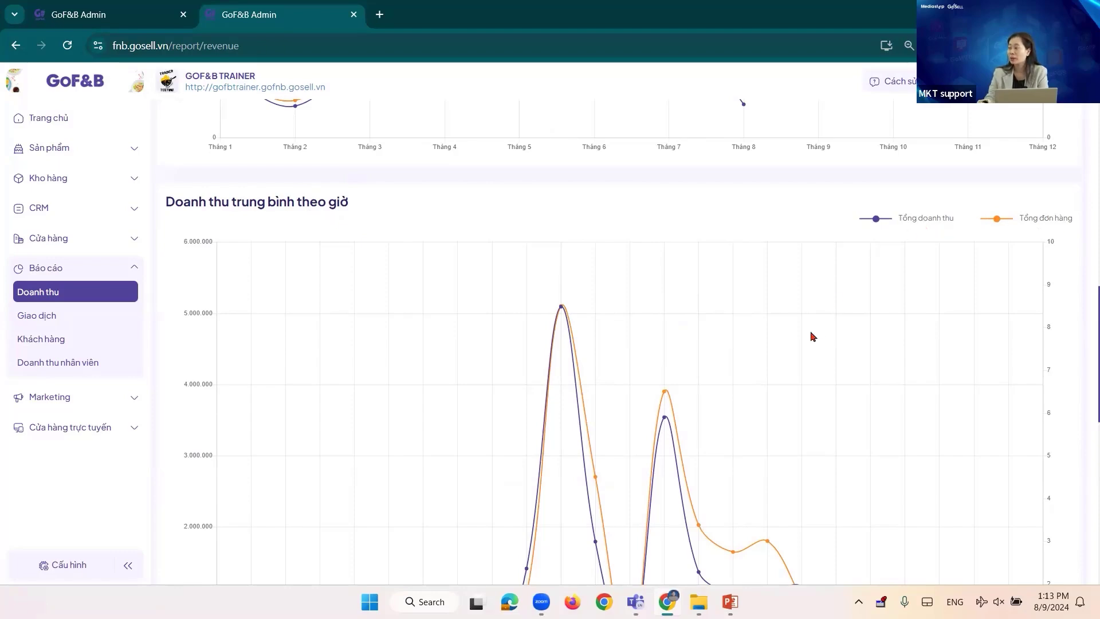
scroll(811, 337, down, 6)
scroll(695, 335, up, 4)
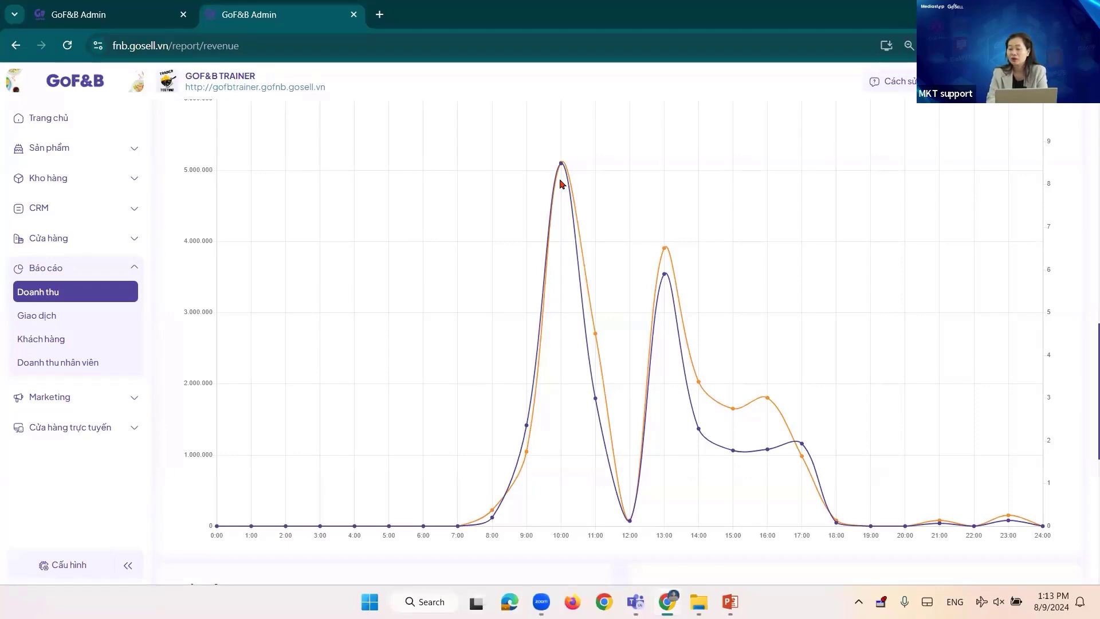
Switch to the PowerPoint slide show to view the four cost-saving categories, and return to the revenue report in Chrome
scroll(340, 324, down, 3)
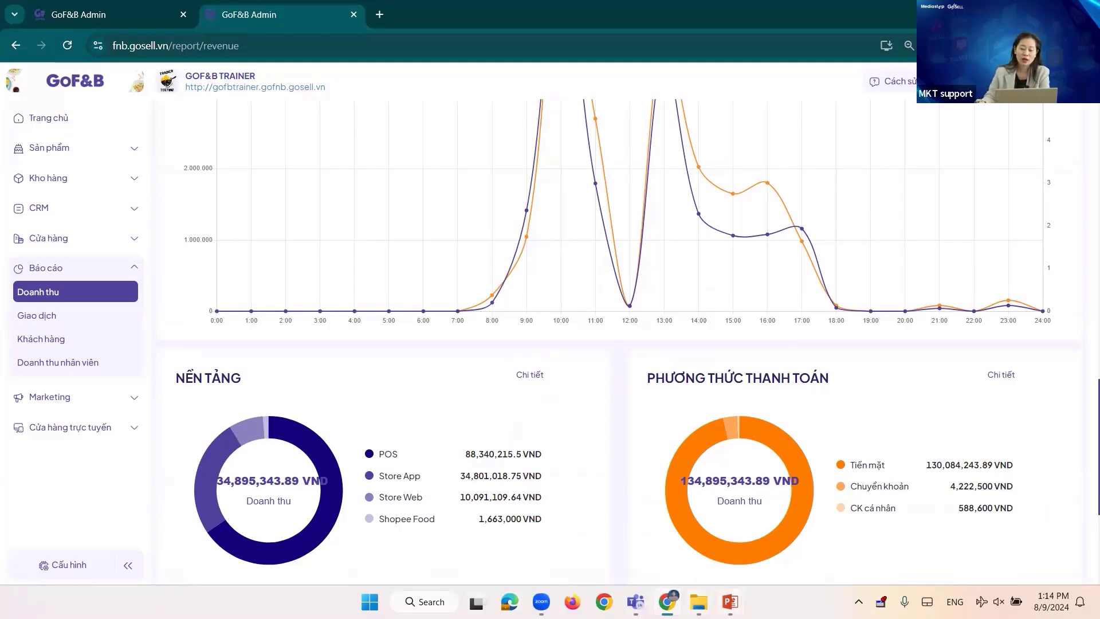
mouse_move(730, 601)
click(803, 544)
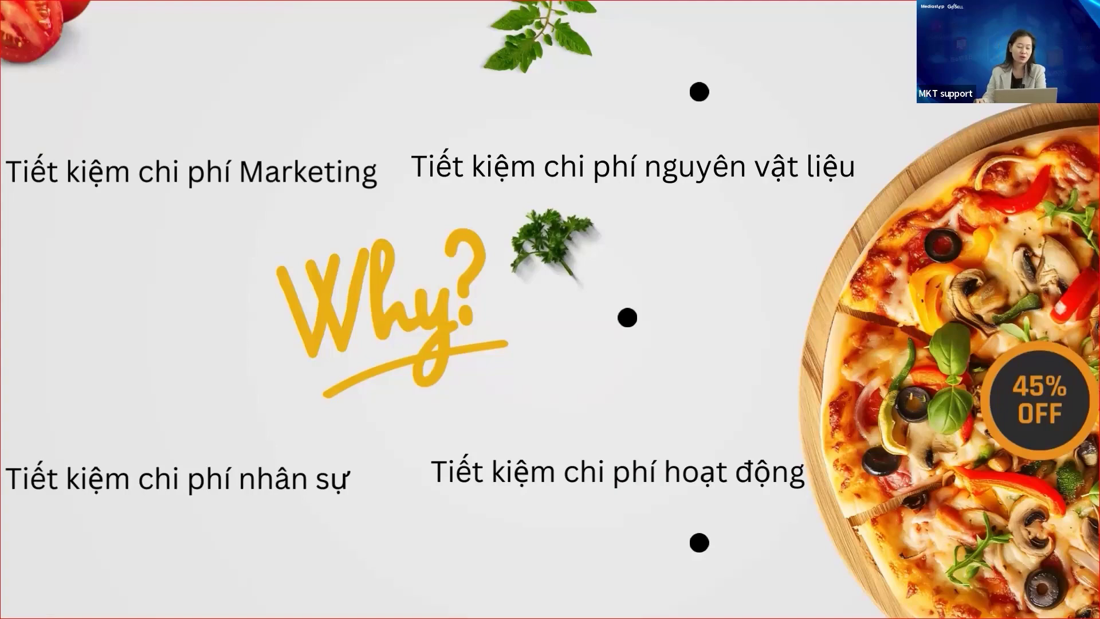
key(super+d)
click(667, 602)
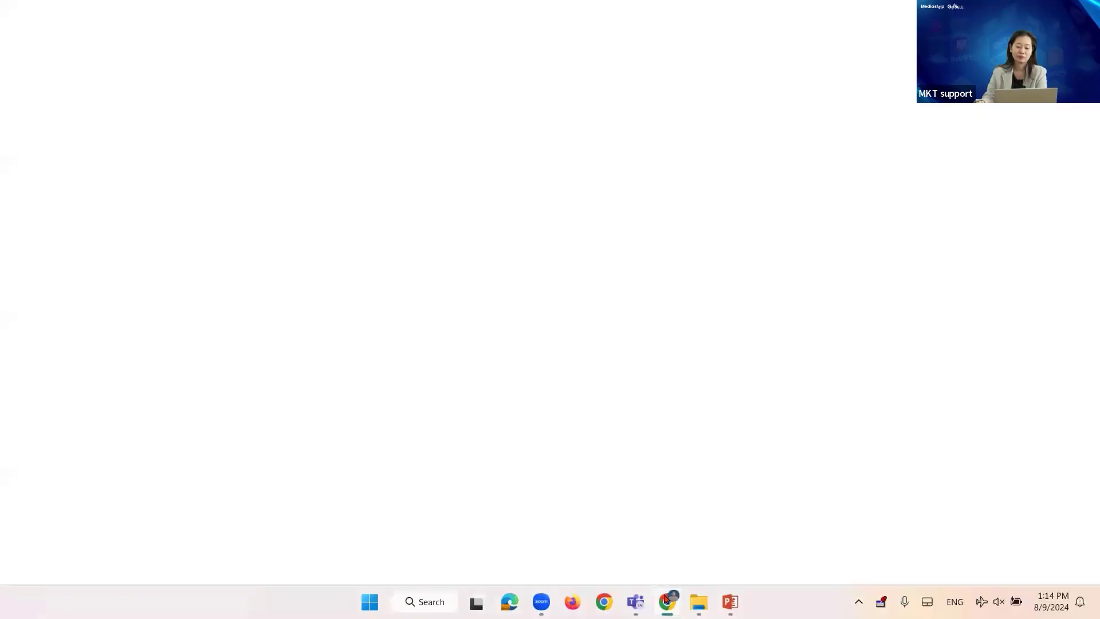
Examine the average revenue by hour chart and the revenue breakdowns by platform, payment method and service type
scroll(900, 411, up, 8)
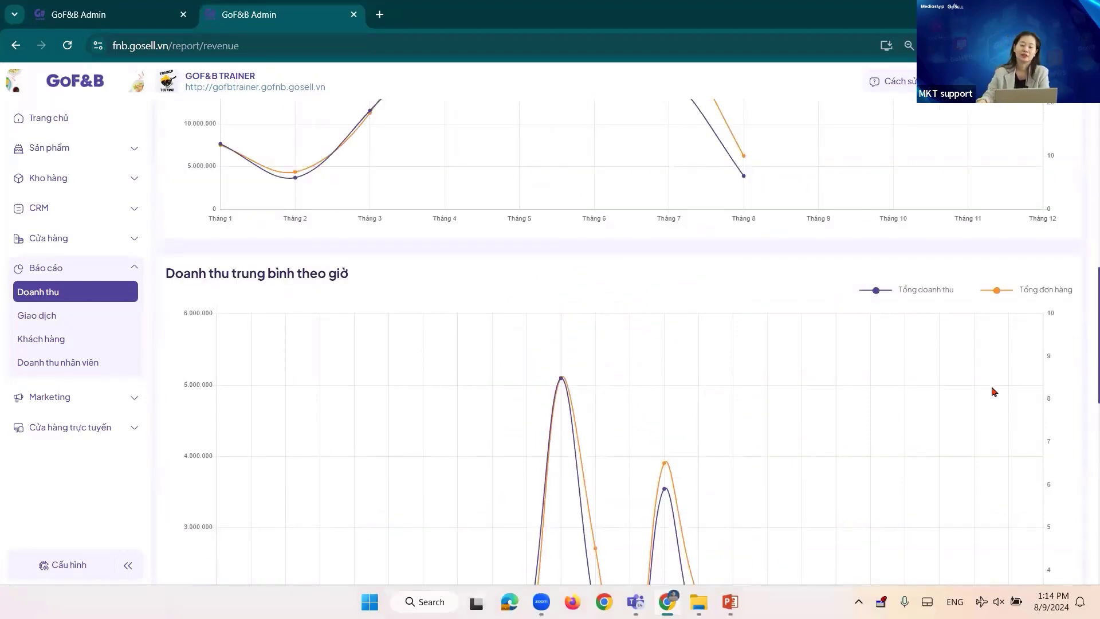
scroll(994, 392, down, 3)
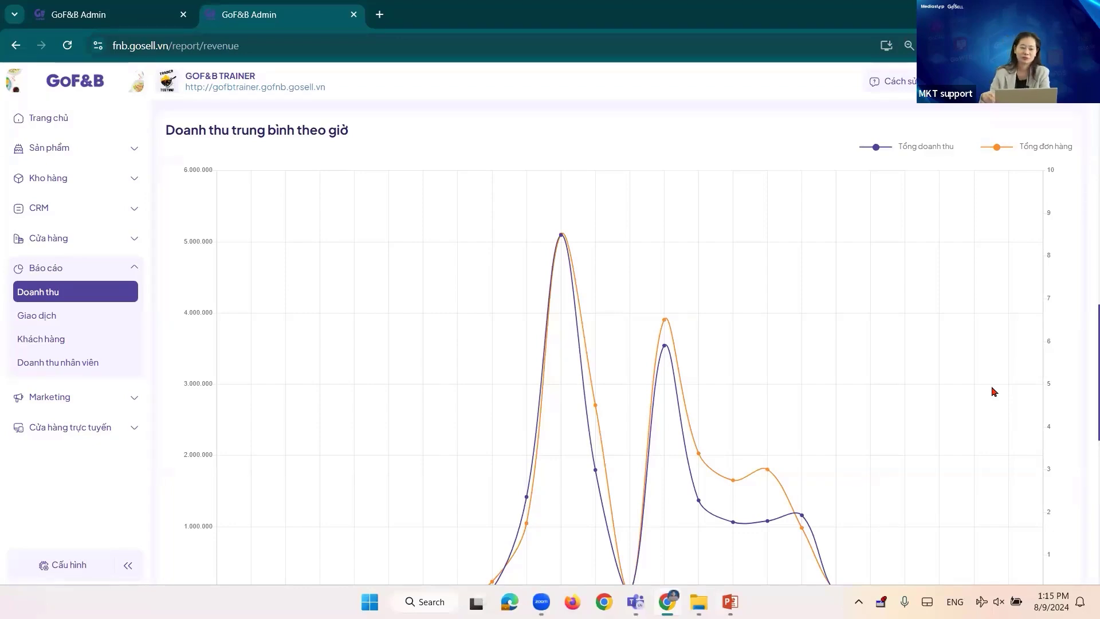
scroll(993, 391, down, 6)
scroll(993, 391, down, 3)
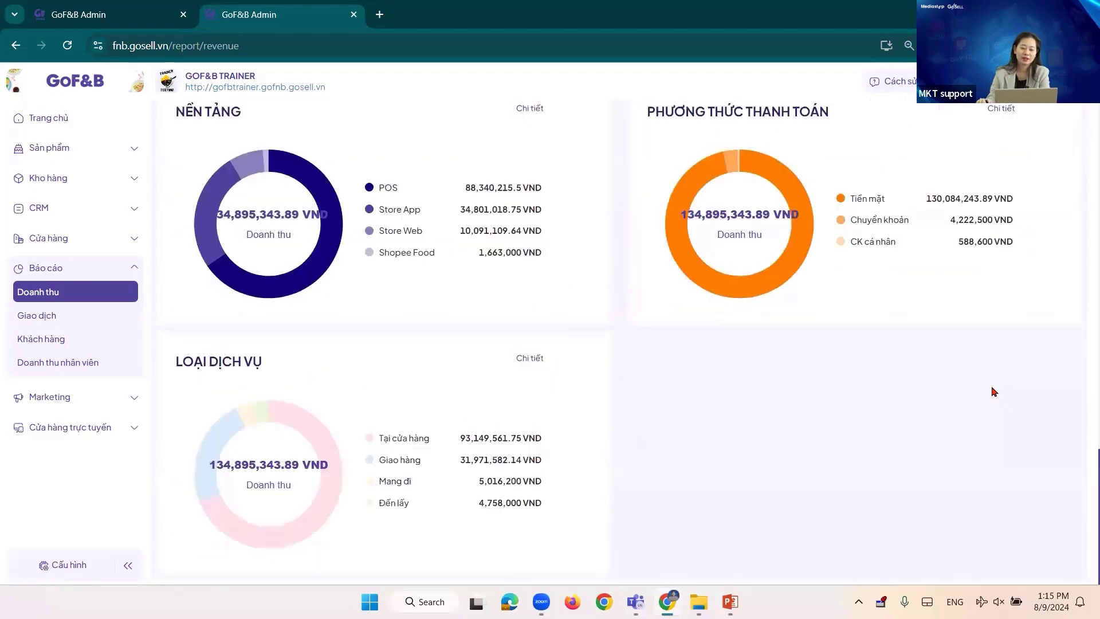
scroll(993, 391, up, 2)
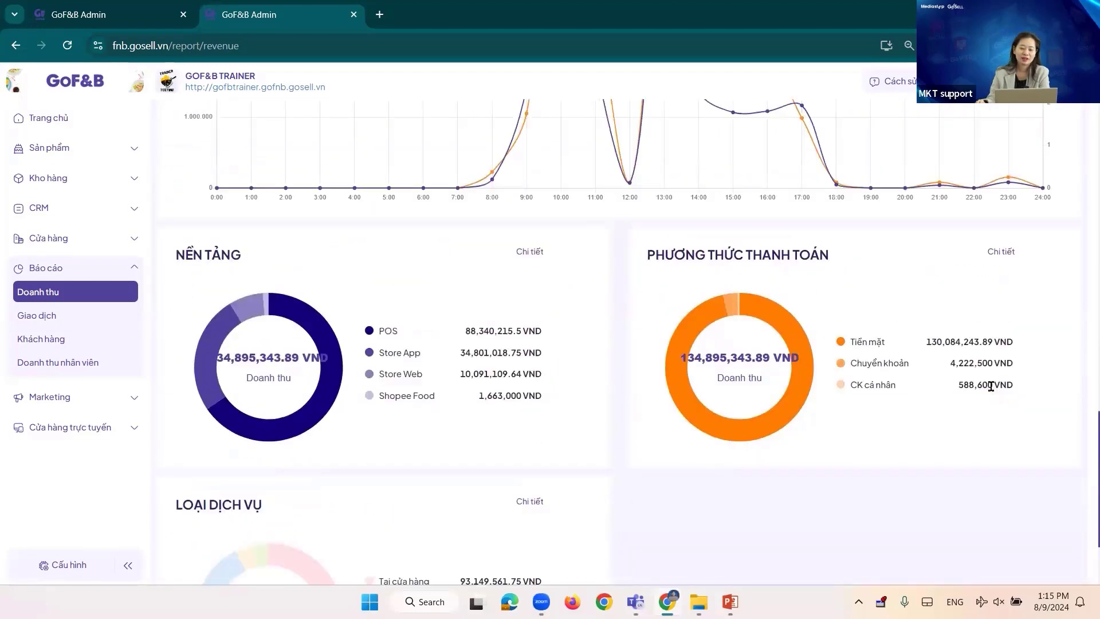
scroll(991, 386, down, 2)
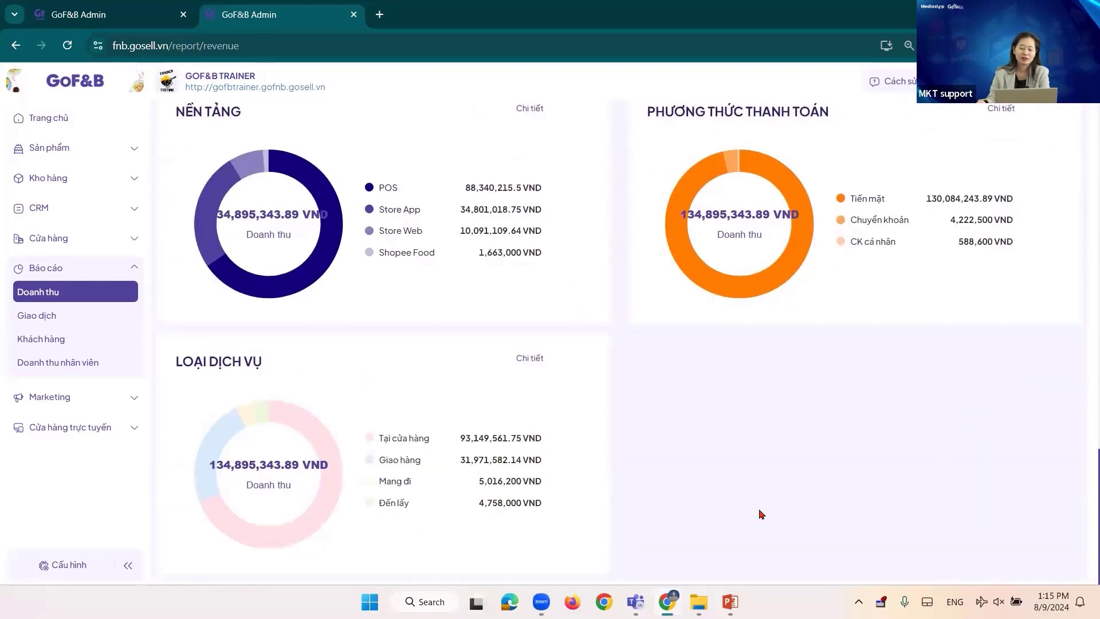
Review the whole revenue report from the Tổng Kết summary cards through the monthly and hourly charts to the Loại dịch vụ breakdown
scroll(761, 514, up, 15)
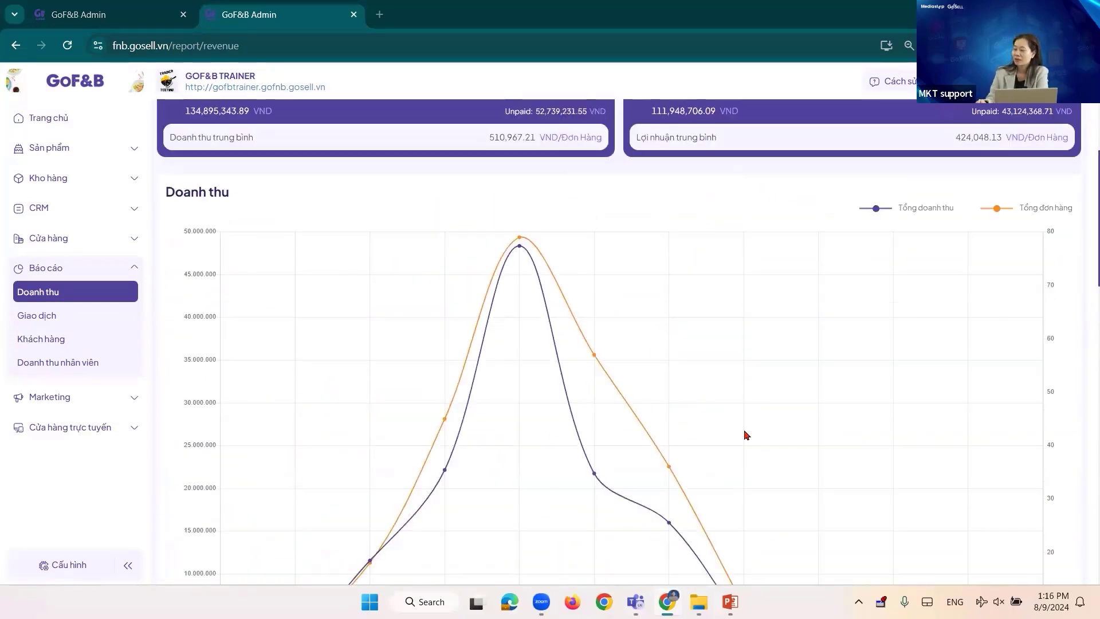
scroll(744, 435, up, 6)
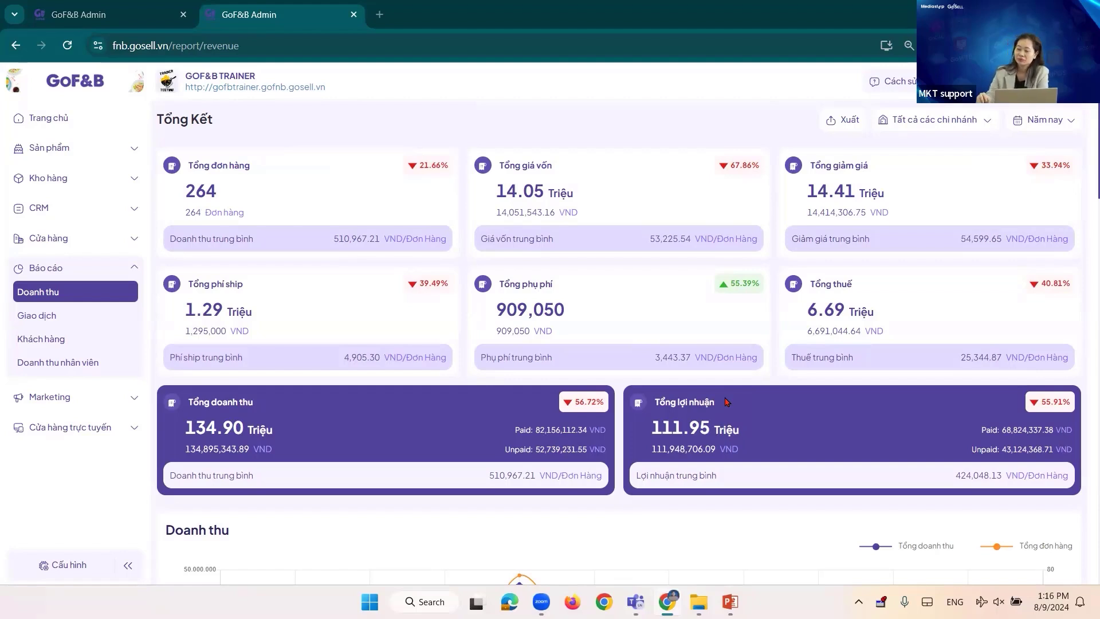
scroll(832, 430, down, 4)
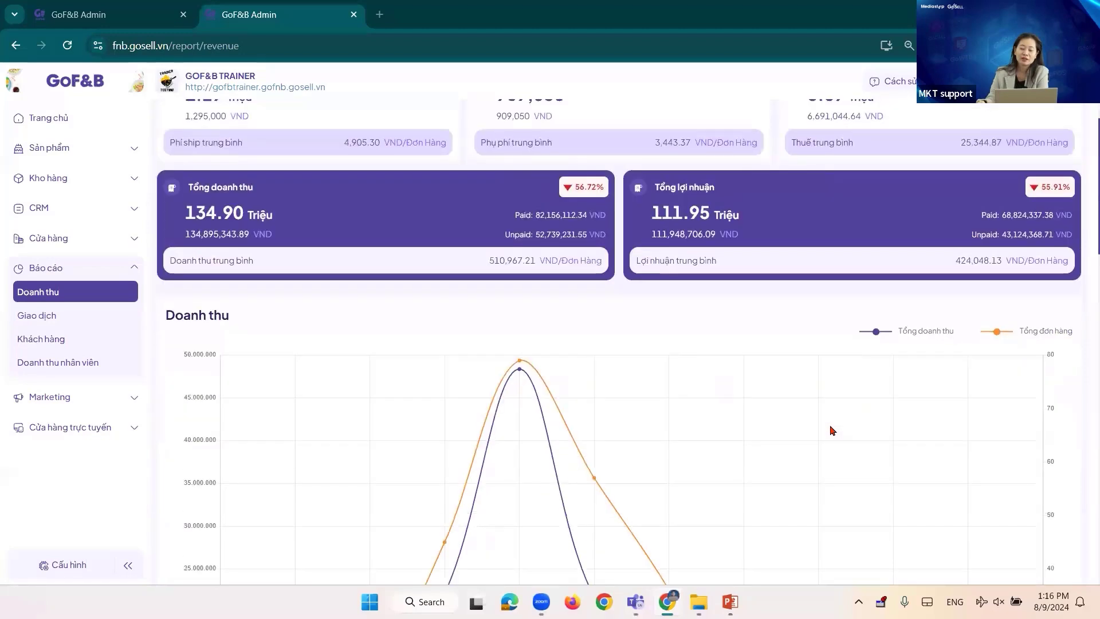
scroll(832, 430, down, 3)
scroll(832, 430, down, 3)
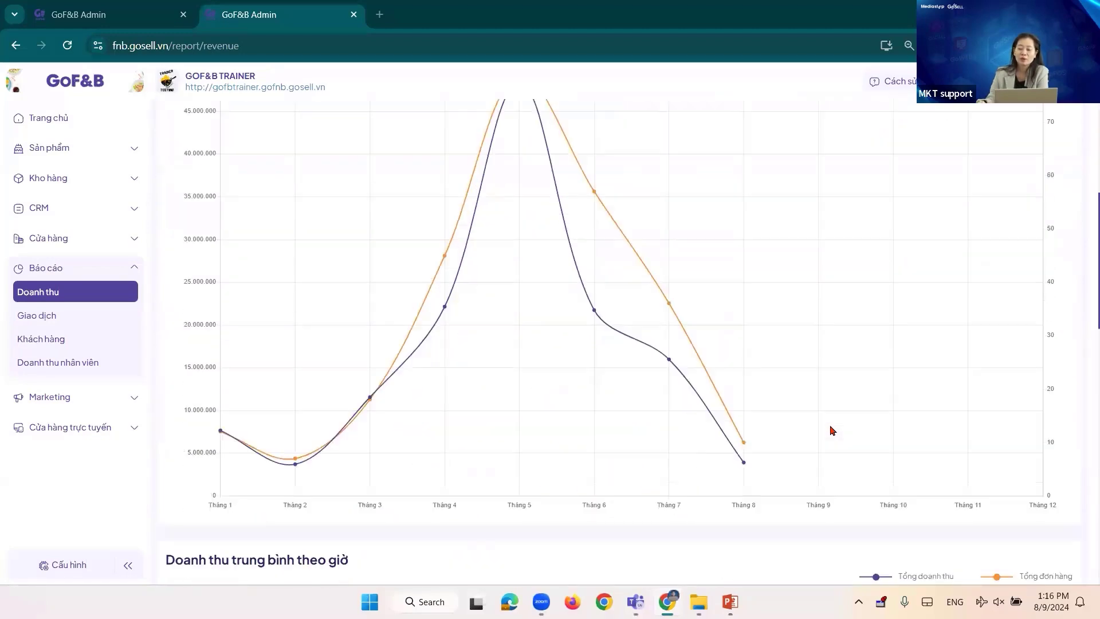
scroll(832, 430, down, 12)
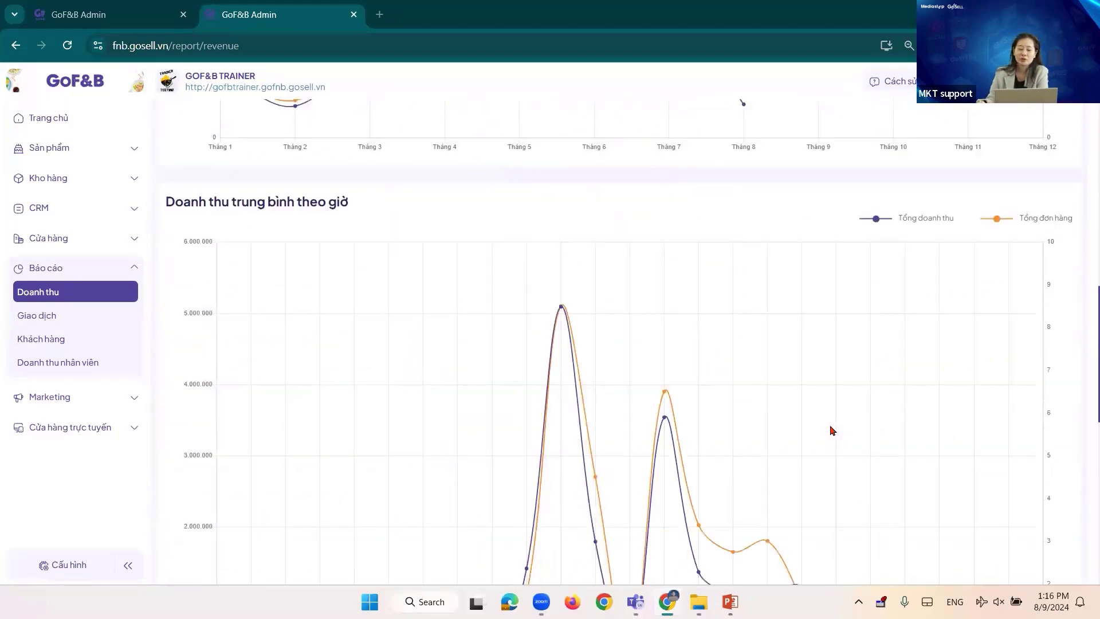
scroll(832, 430, down, 4)
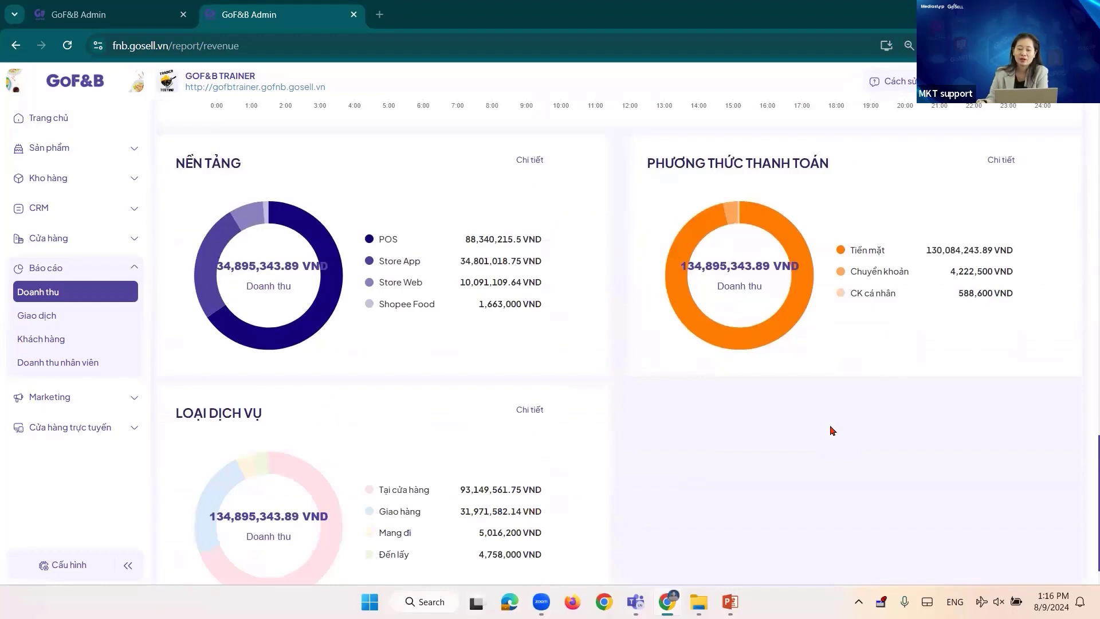
scroll(681, 413, down, 1)
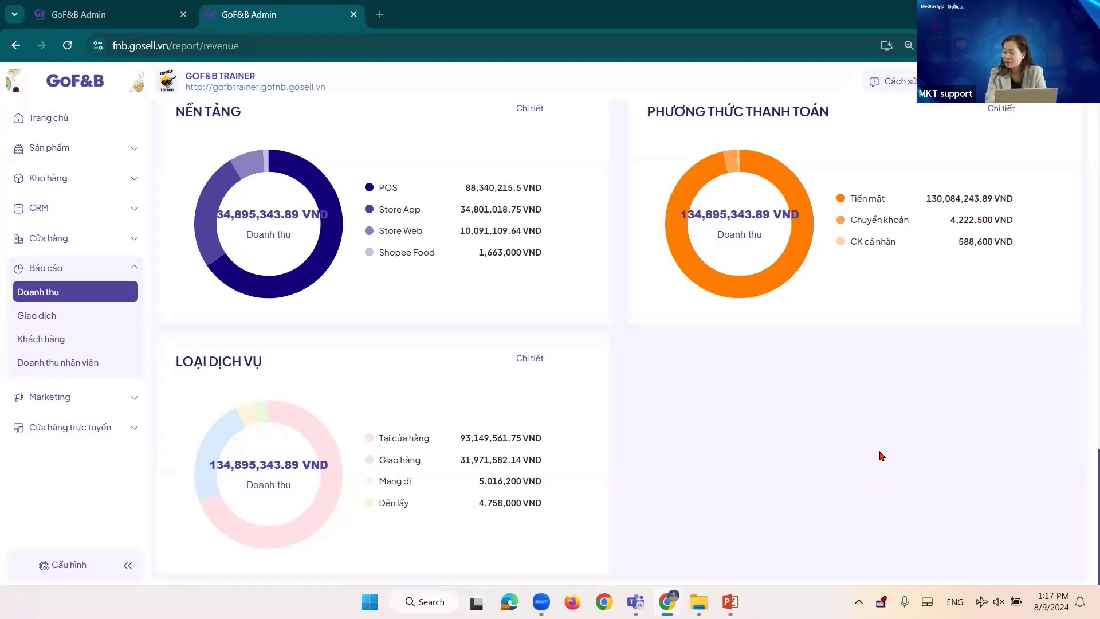
Open the Giao dịch report, set its period to Năm nay, and review the order summaries and order list
click(36, 315)
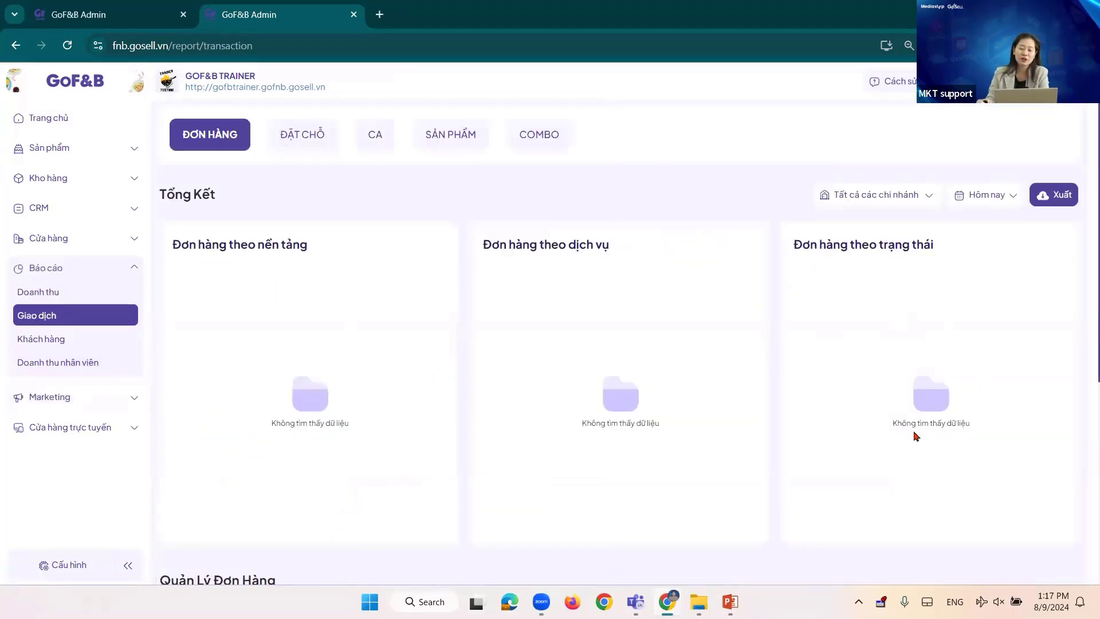
click(982, 195)
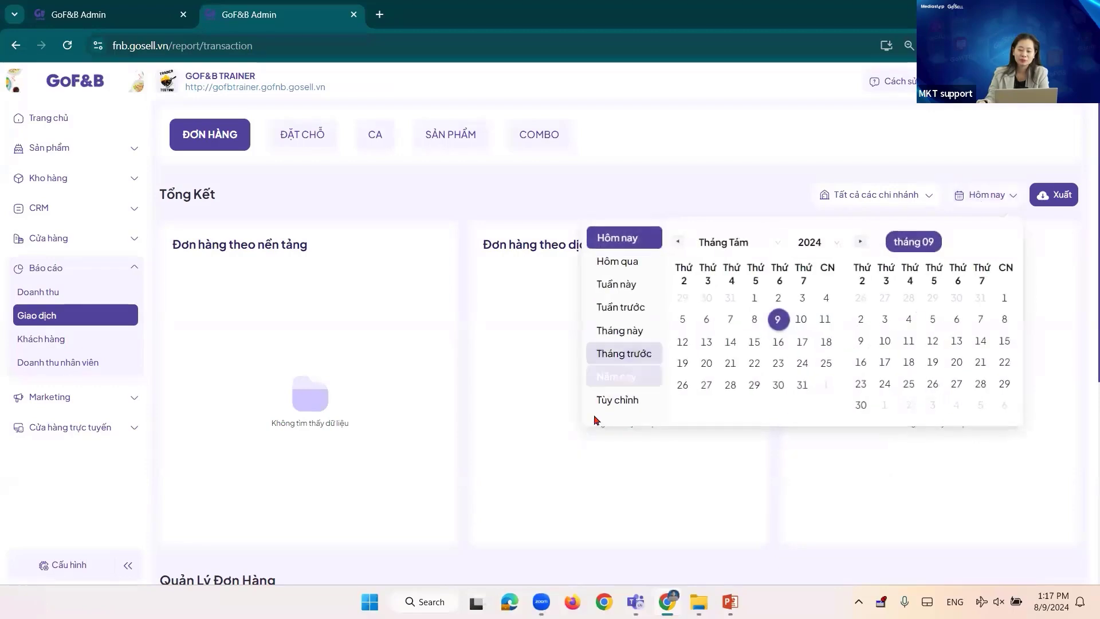
click(618, 376)
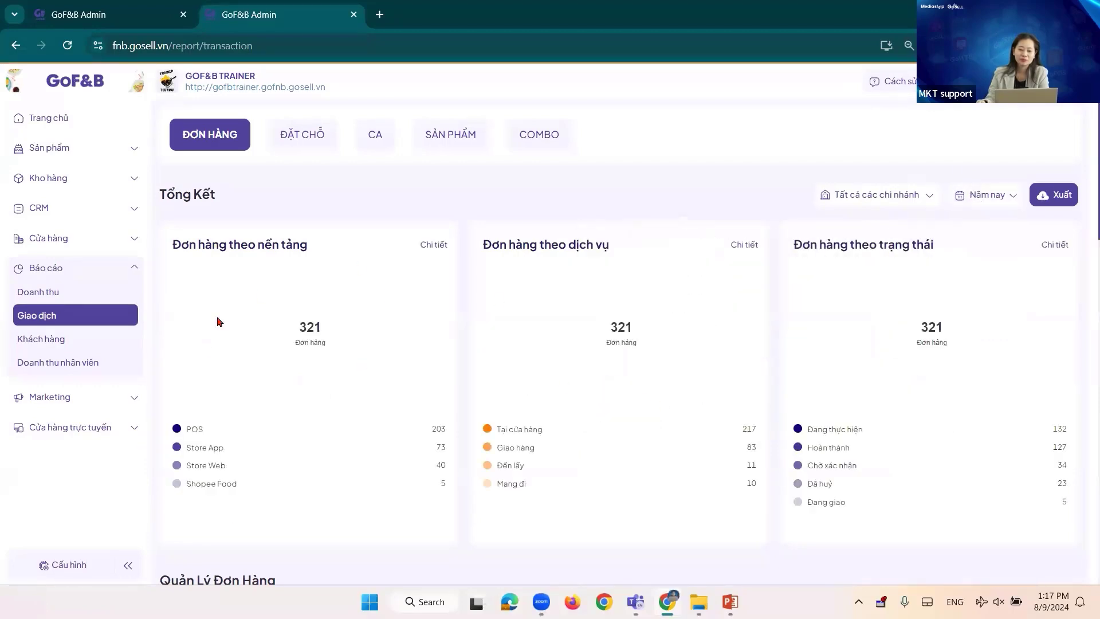
scroll(799, 413, down, 5)
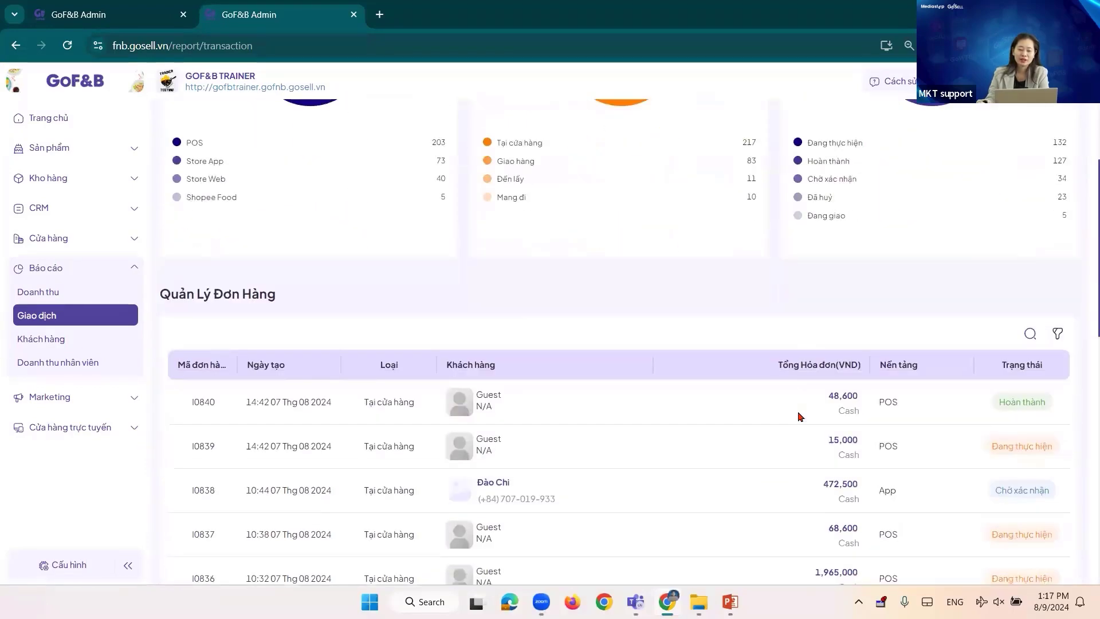
scroll(800, 417, down, 10)
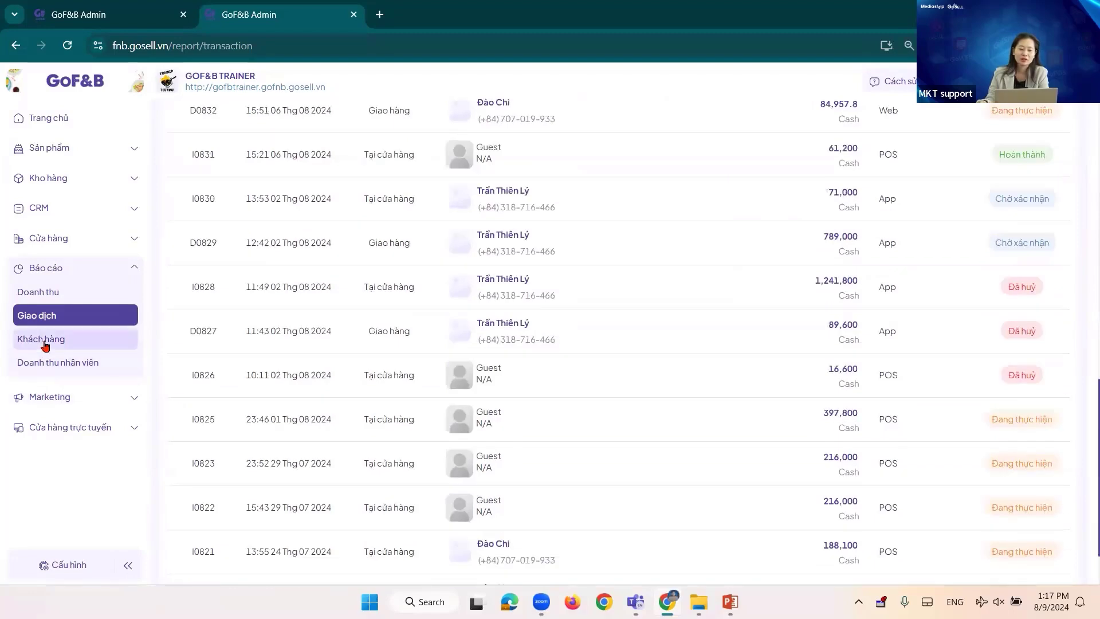
View the Khách hàng report from its top customers table to its overview, and open the Doanh thu nhân viên report
click(44, 340)
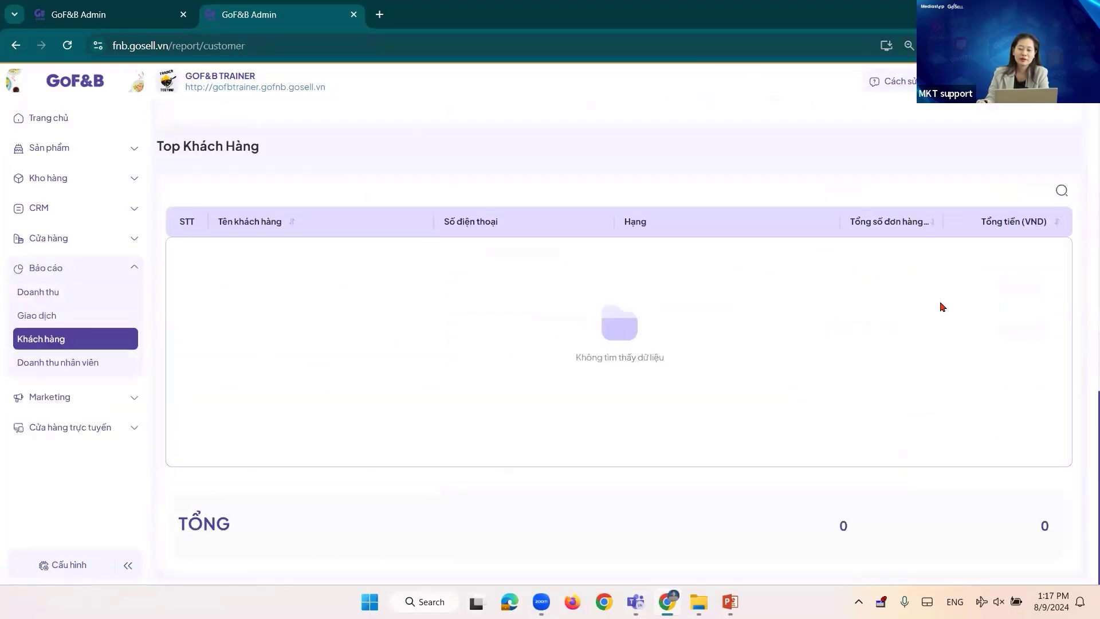
scroll(942, 307, up, 12)
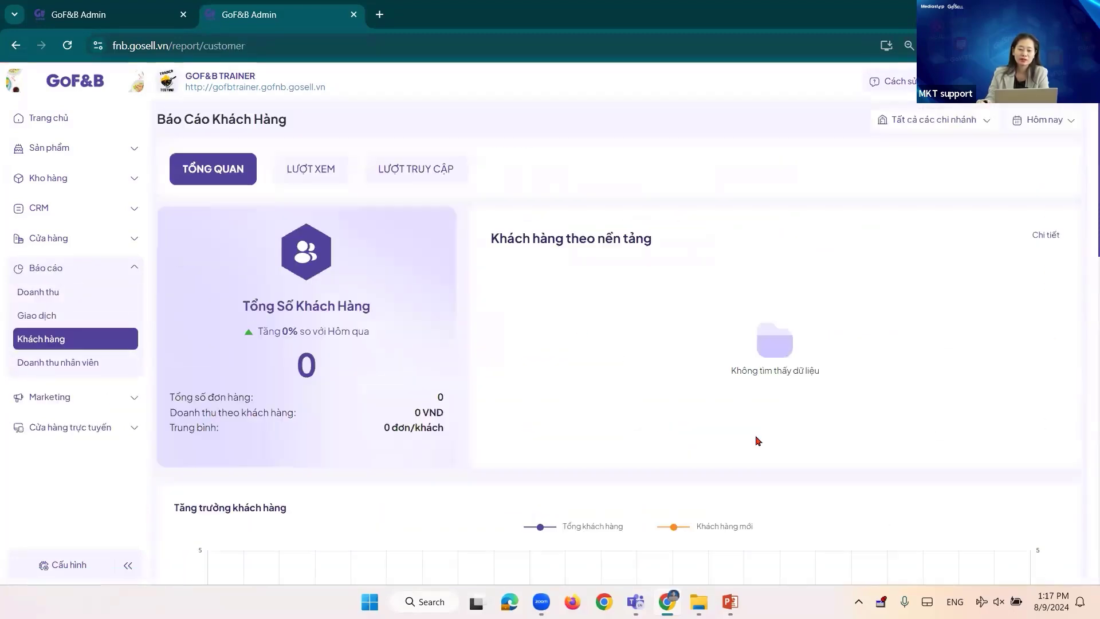
click(53, 365)
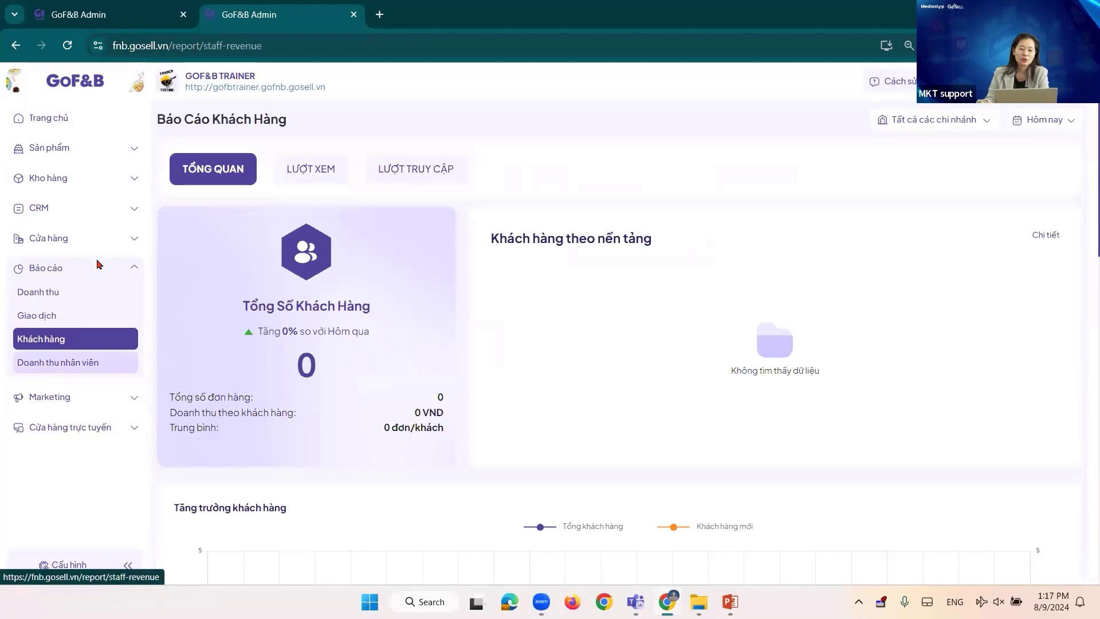
Return to the Doanh thu report, set its period to Năm nay, and view its charts and revenue breakdowns
click(38, 287)
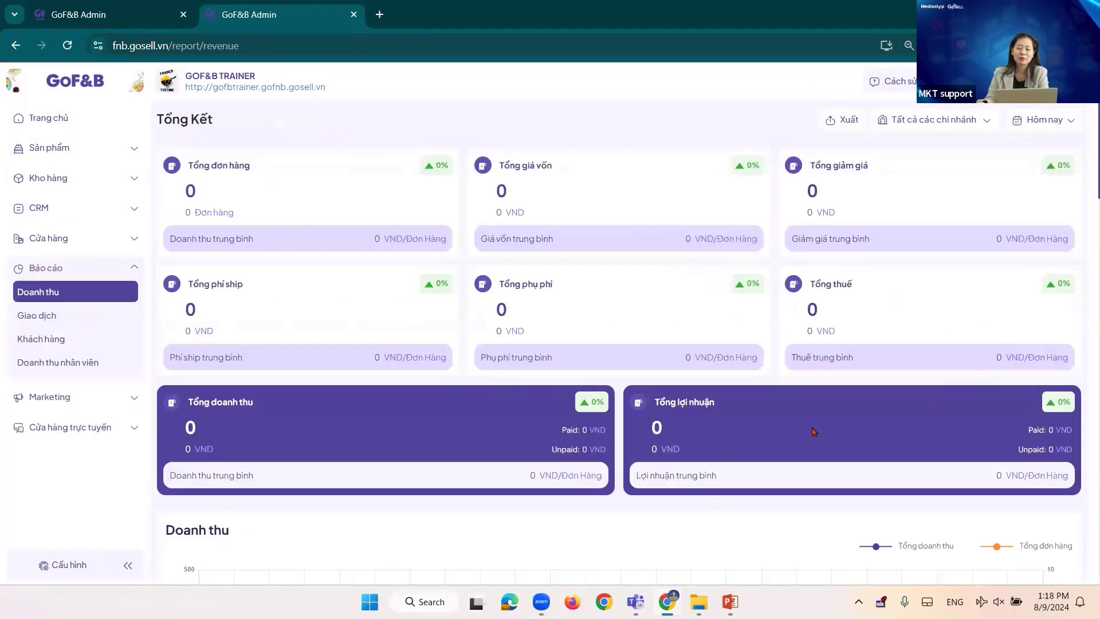
scroll(813, 431, down, 5)
scroll(771, 393, up, 5)
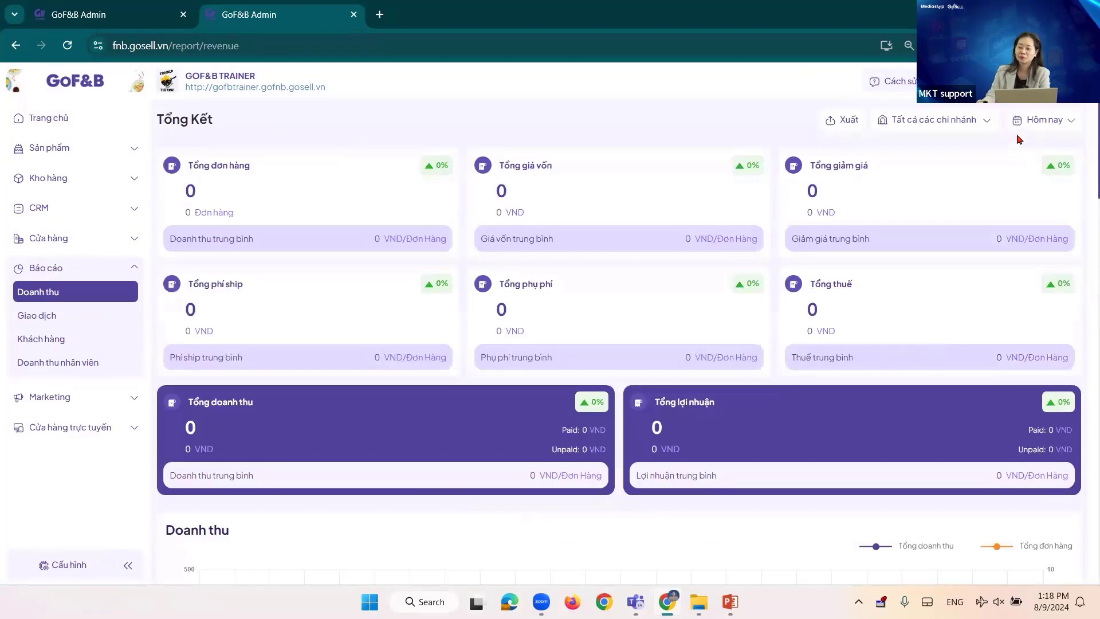
click(1040, 119)
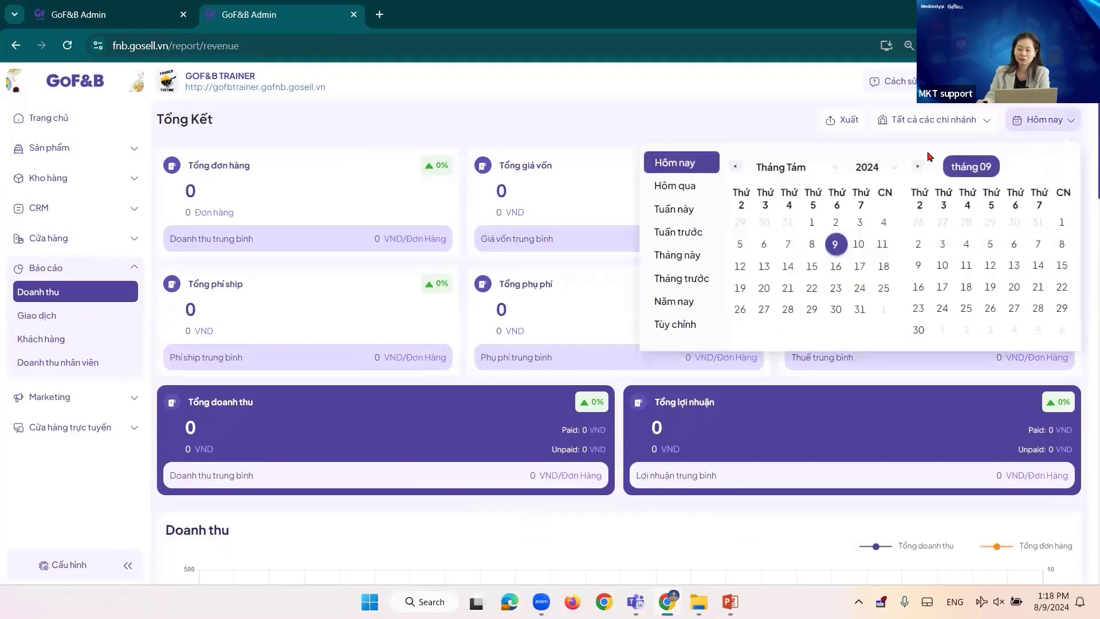
click(673, 302)
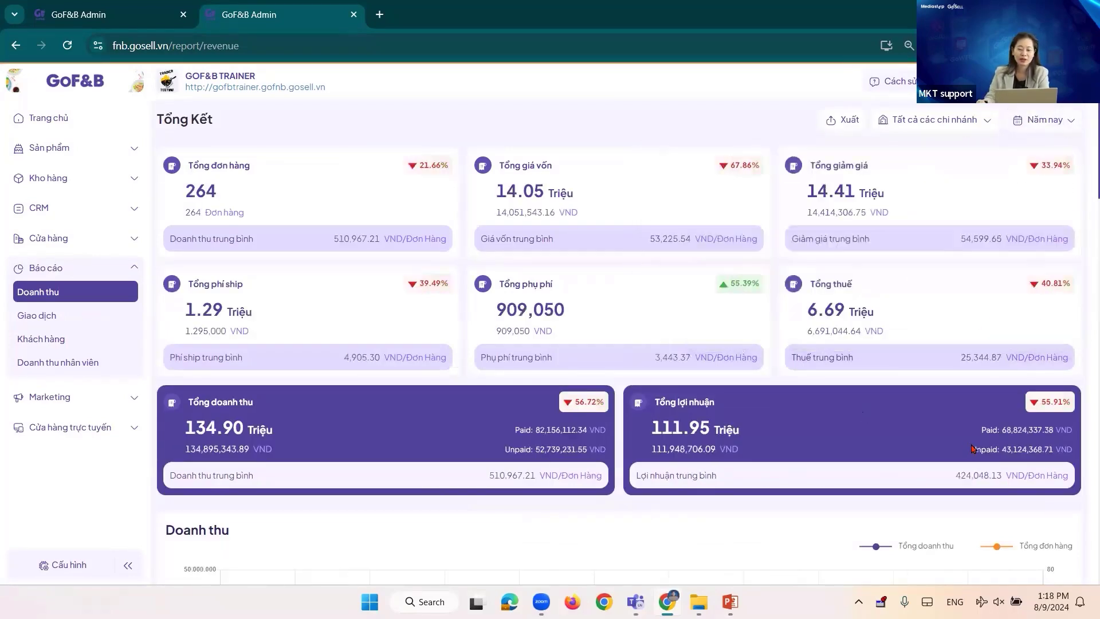
scroll(971, 448, down, 10)
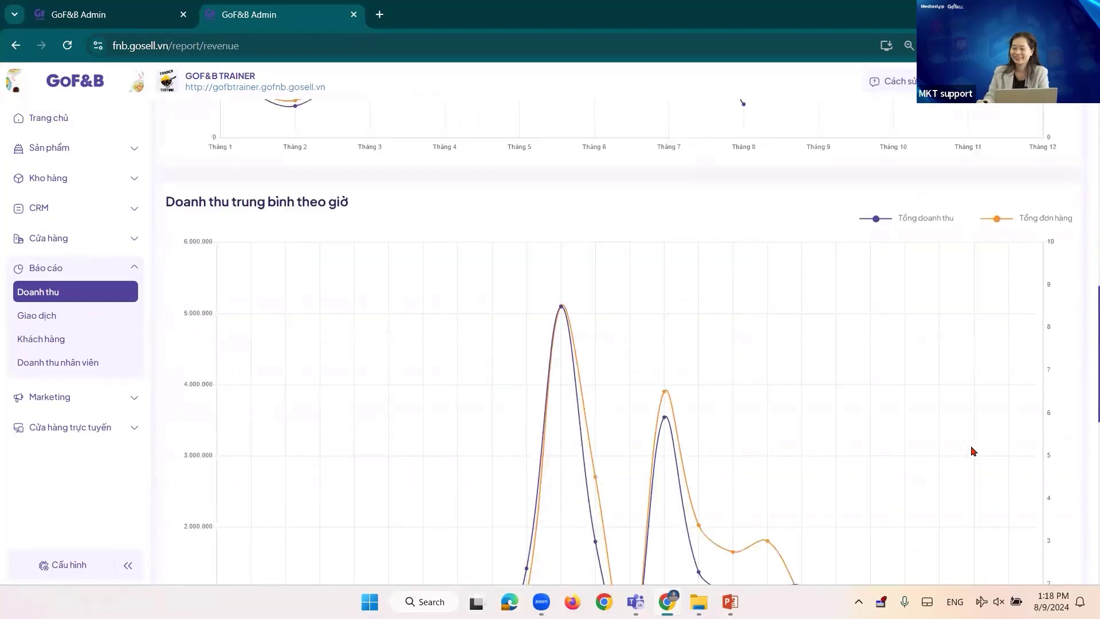
scroll(972, 450, down, 9)
scroll(889, 455, up, 2)
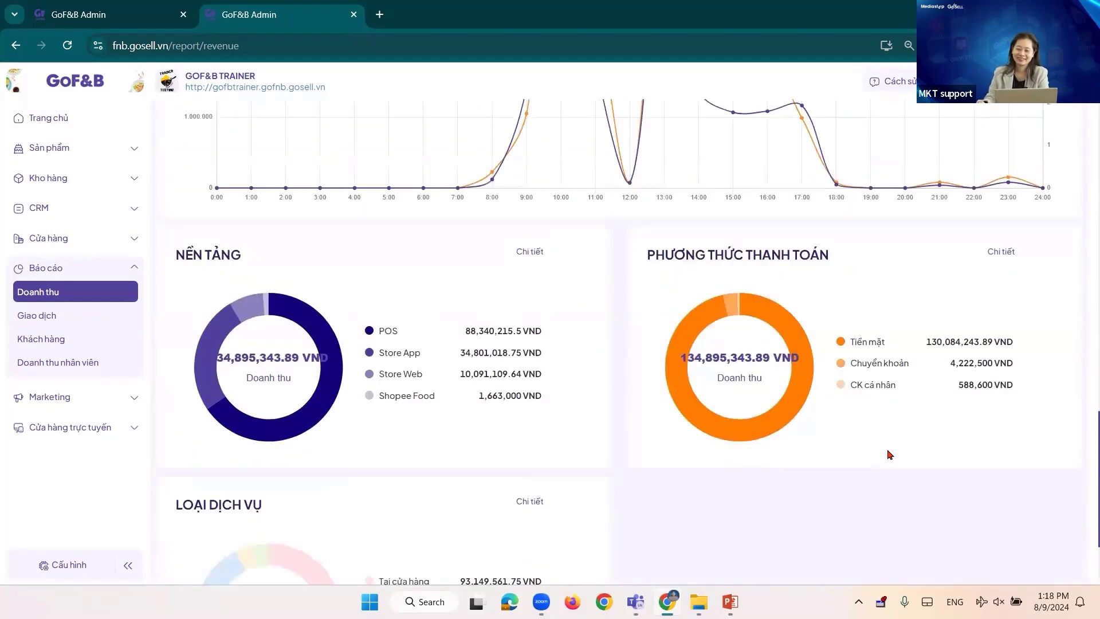
scroll(889, 454, down, 2)
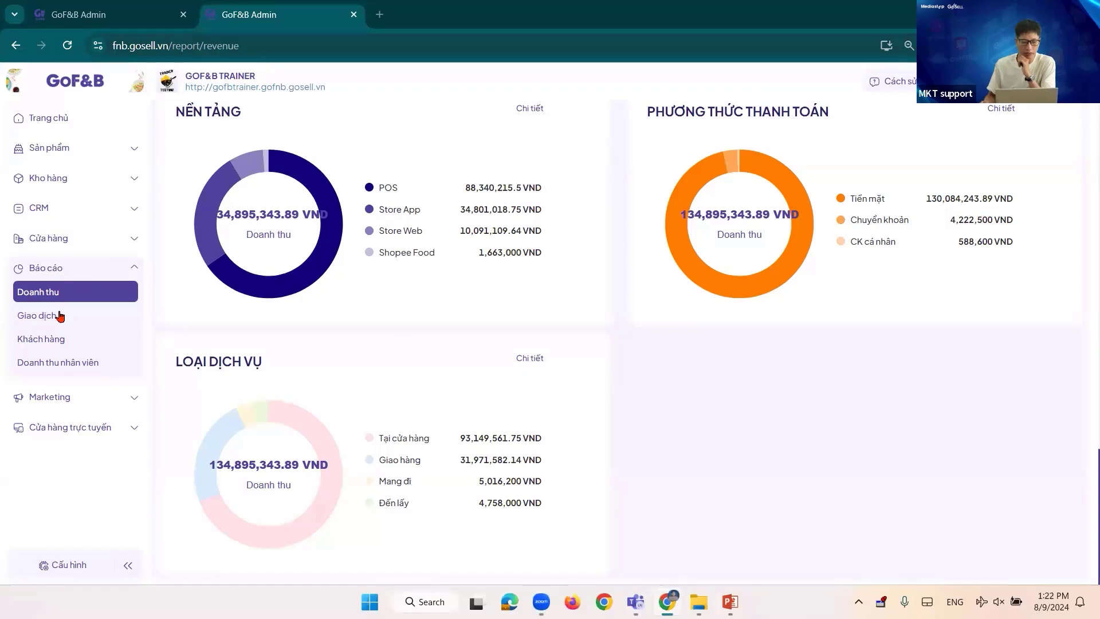
Open Lịch sử tồn kho under Kho hàng and set the by-transaction inventory history to Năm nay
click(78, 179)
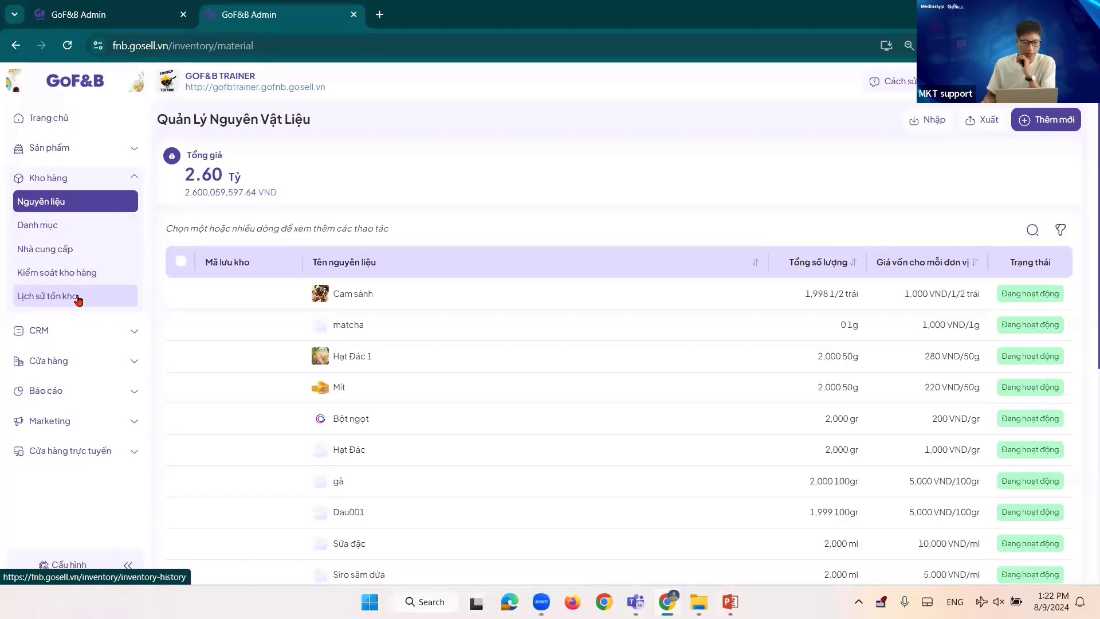
click(86, 298)
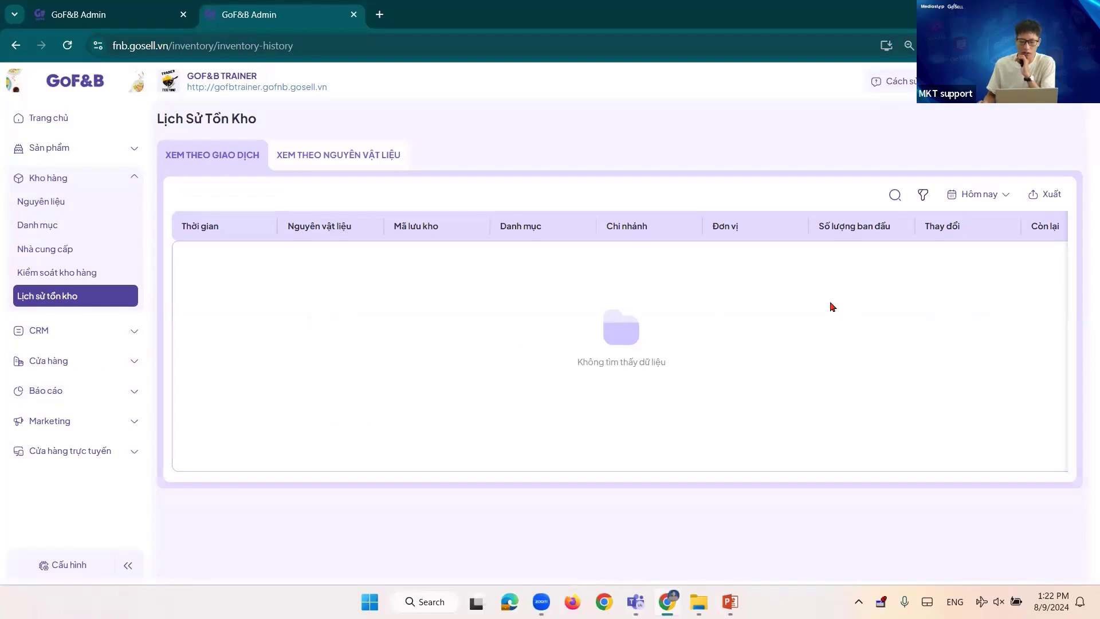
click(977, 198)
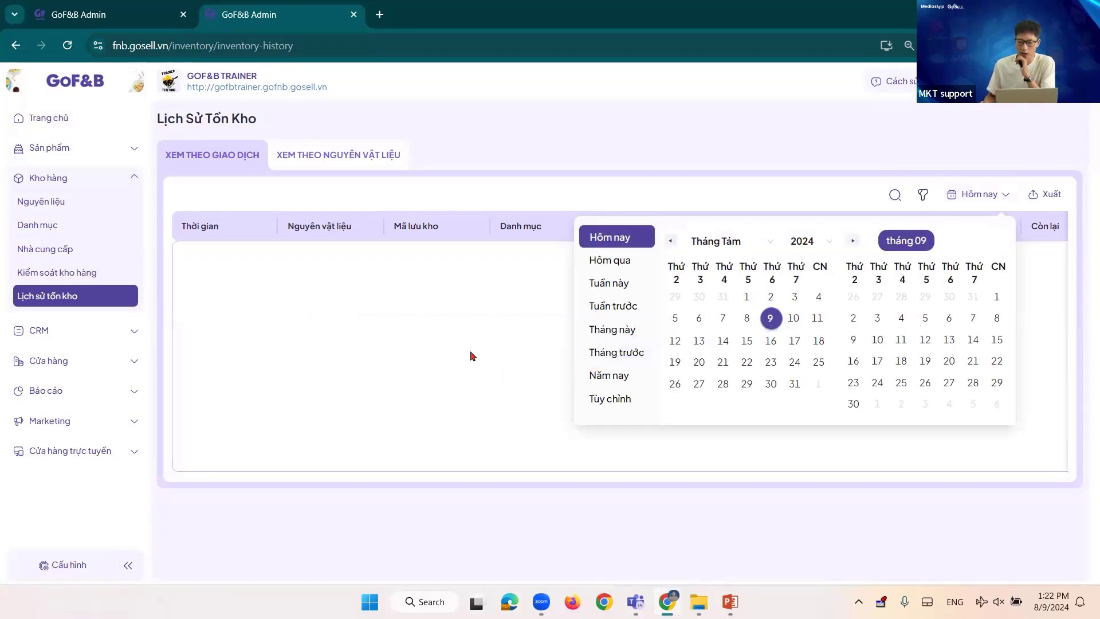
click(617, 383)
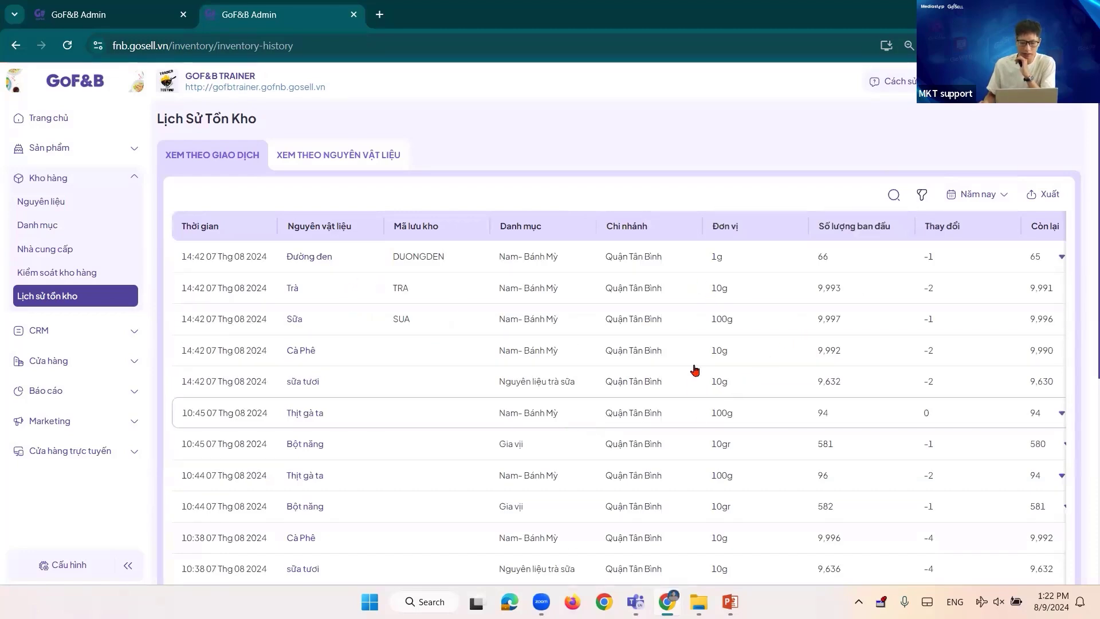
scroll(695, 370, down, 3)
scroll(521, 304, up, 3)
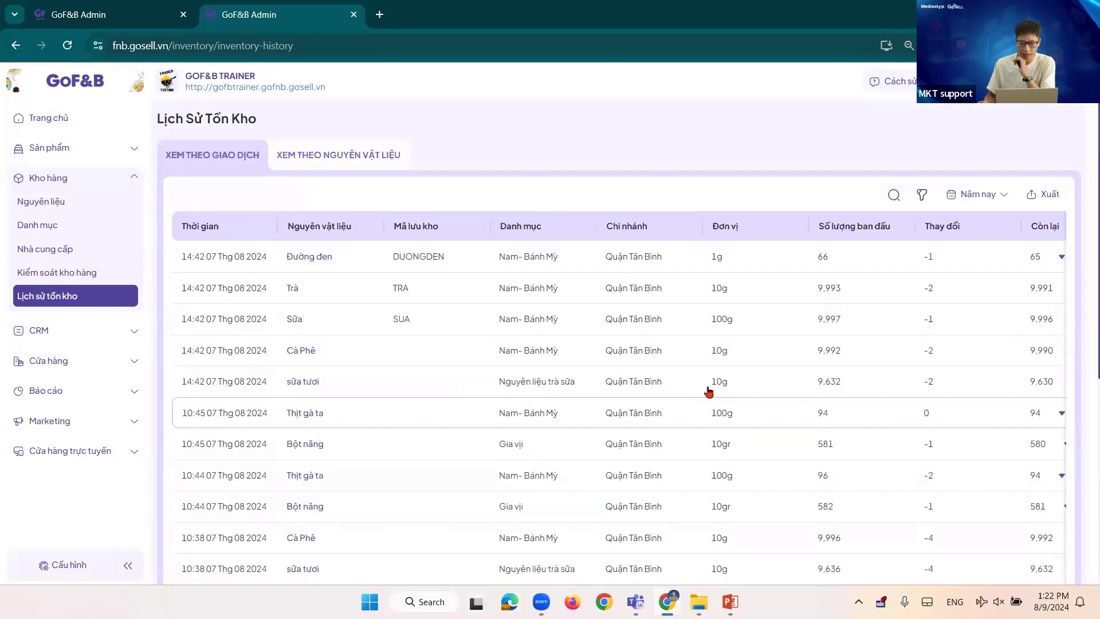
Examine the by-transaction inventory history for each ingredient's starting quantity, change and remaining stock
scroll(709, 392, down, 3)
scroll(750, 378, up, 3)
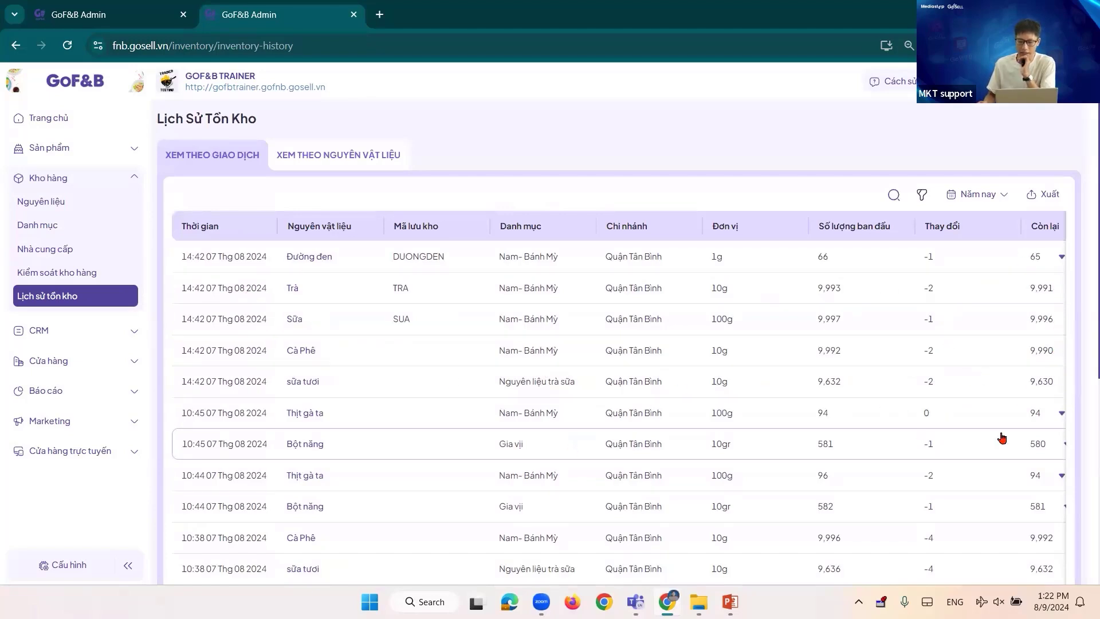
scroll(1002, 438, down, 3)
scroll(1013, 373, up, 3)
scroll(1035, 351, down, 5)
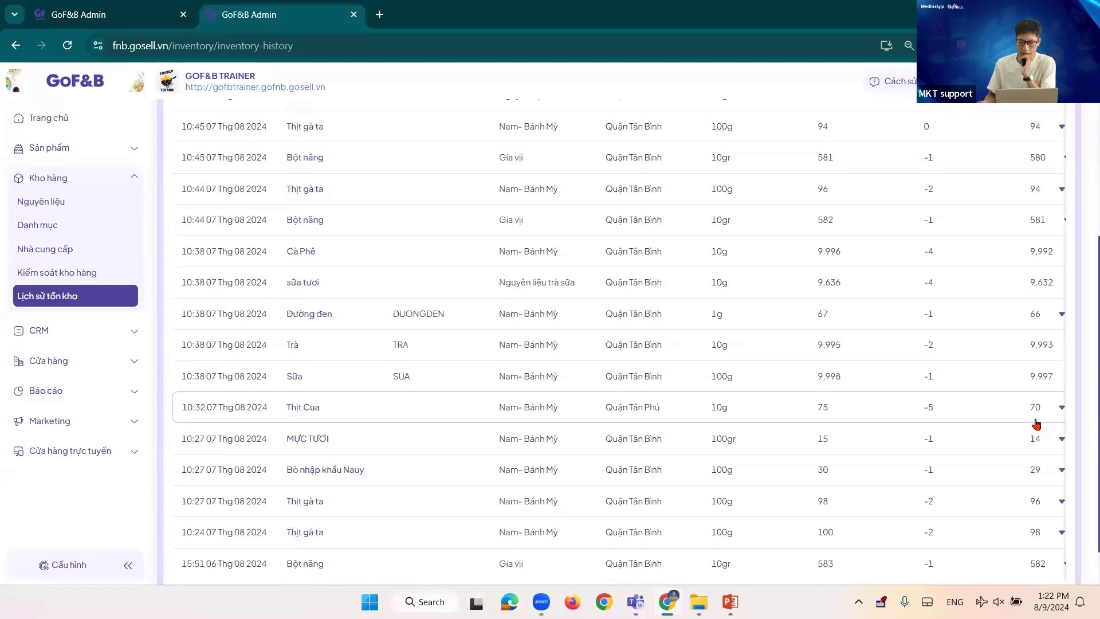
scroll(1035, 441, down, 3)
scroll(1036, 449, up, 8)
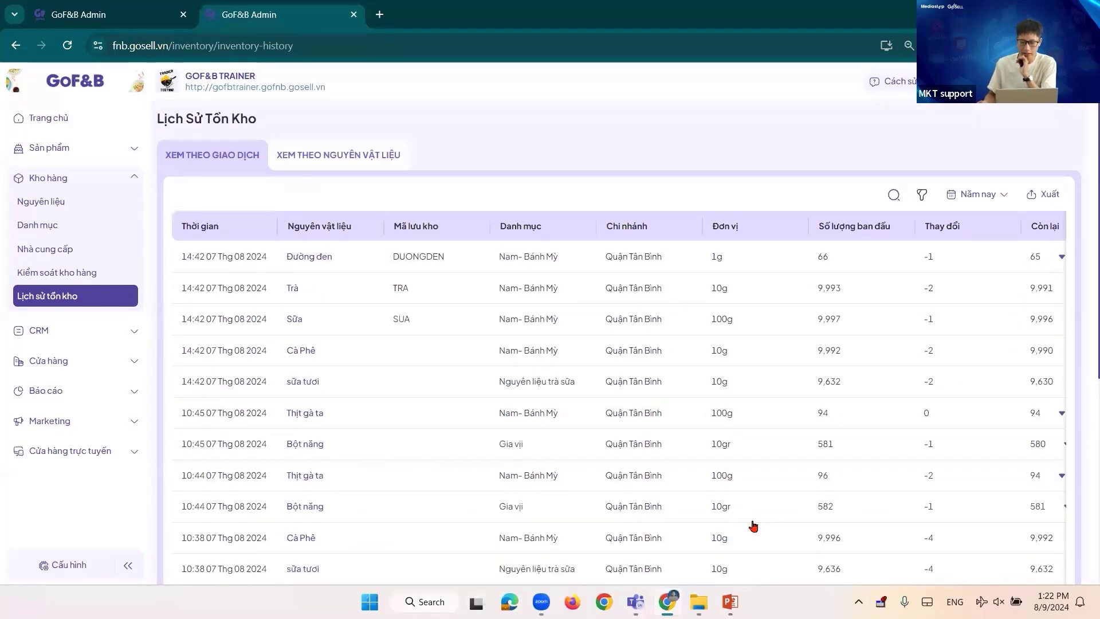
scroll(989, 430, down, 8)
scroll(989, 429, up, 8)
Look at the by-ingredient inventory history, return to the by-transaction list, and review its Thay đổi values
click(333, 157)
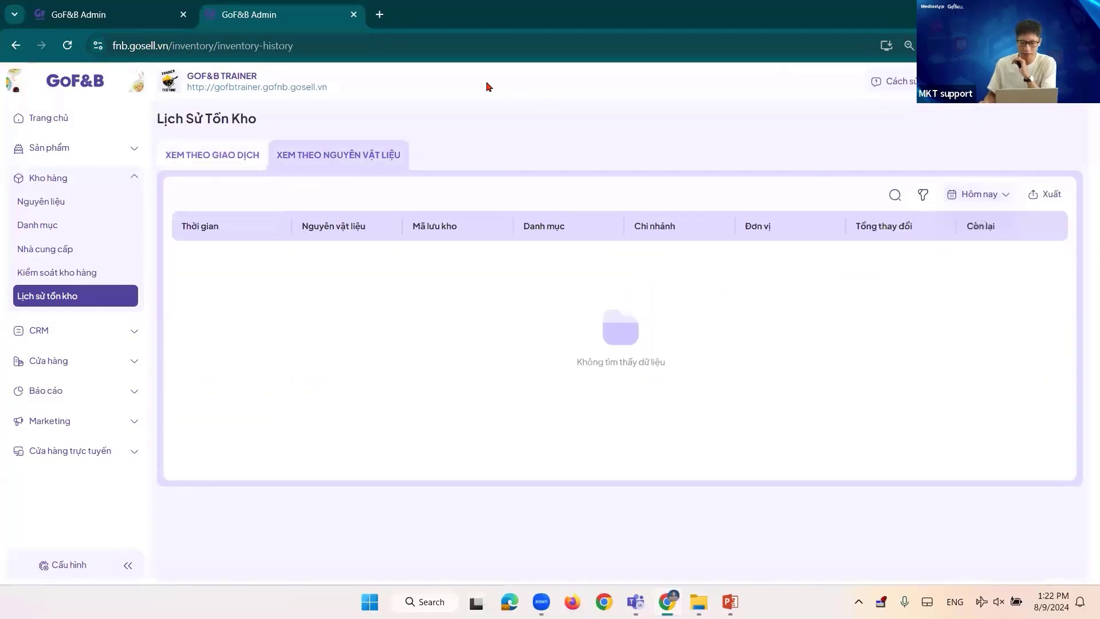
click(221, 158)
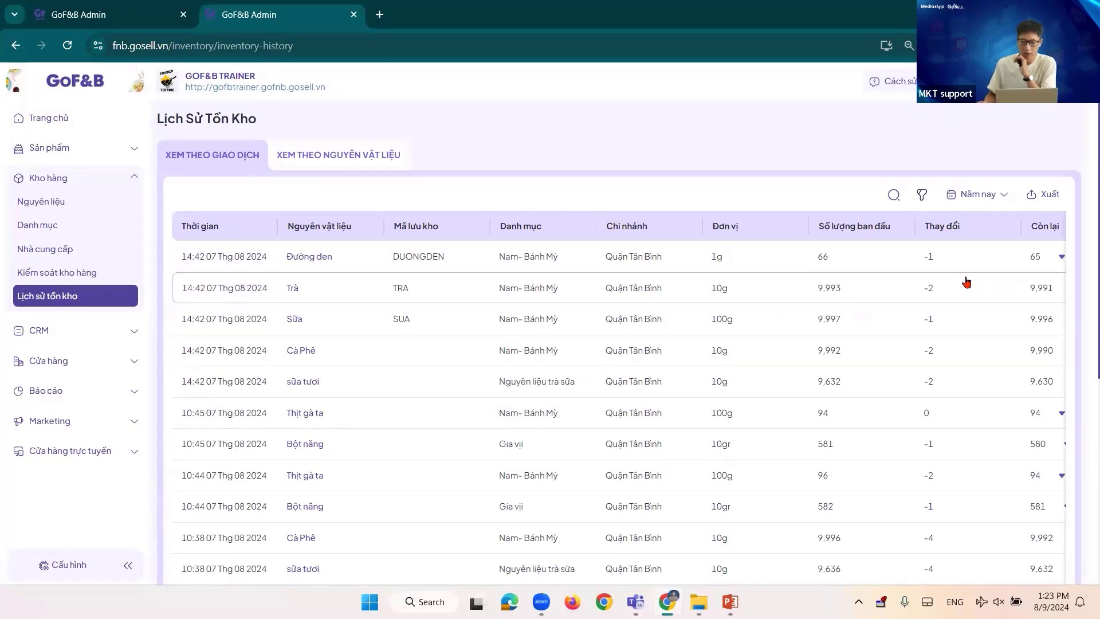
scroll(939, 355, down, 1)
scroll(946, 378, down, 2)
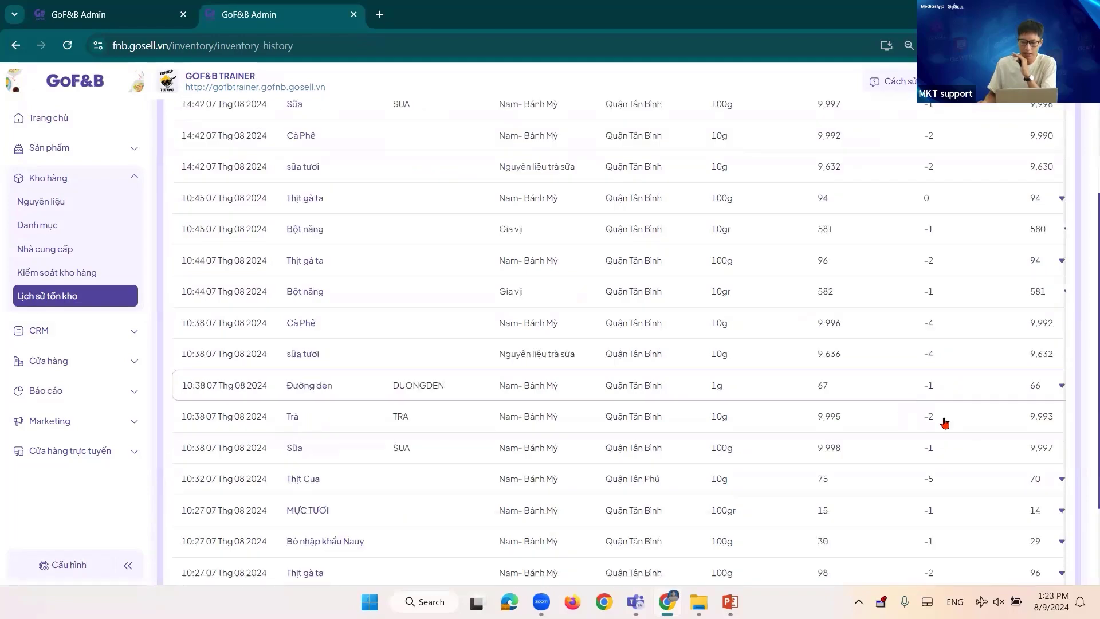
scroll(942, 392, up, 1)
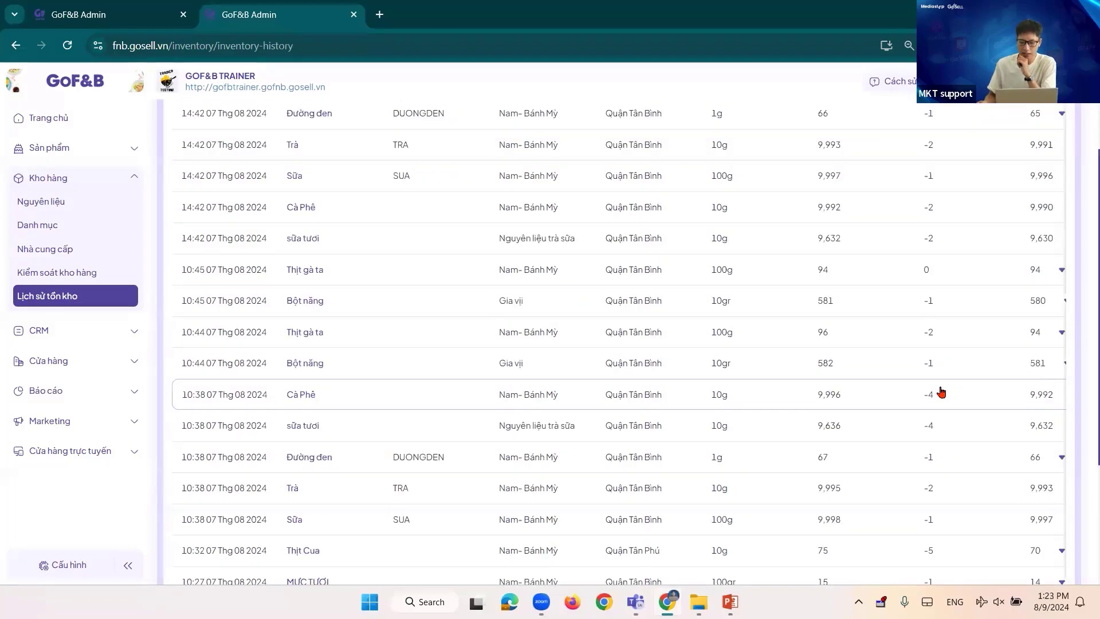
scroll(939, 395, down, 3)
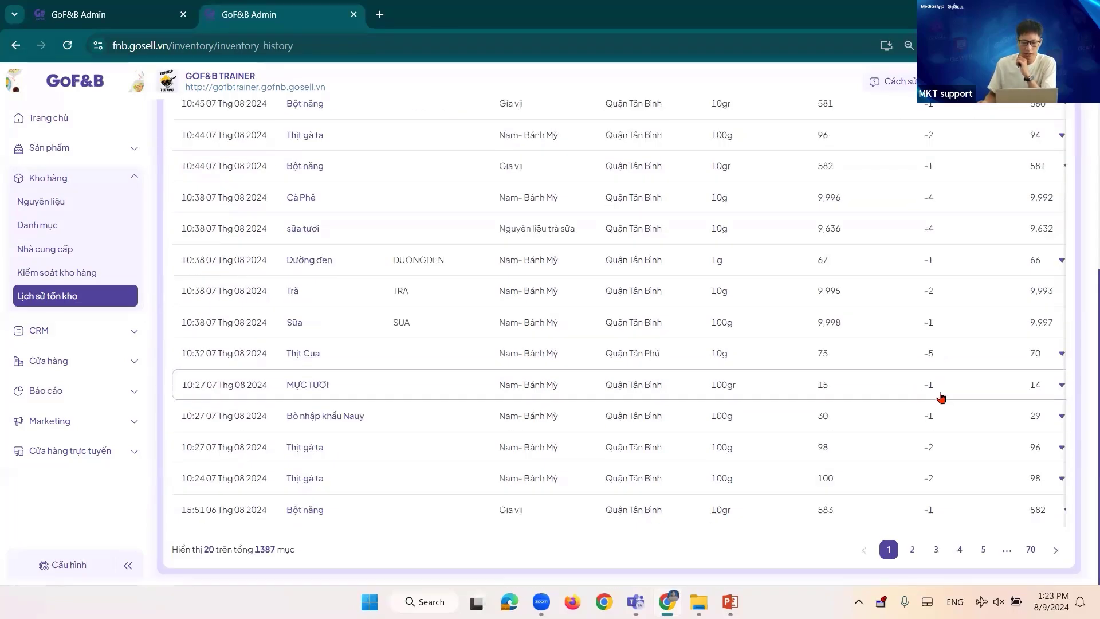
scroll(942, 444, up, 2)
scroll(937, 442, up, 3)
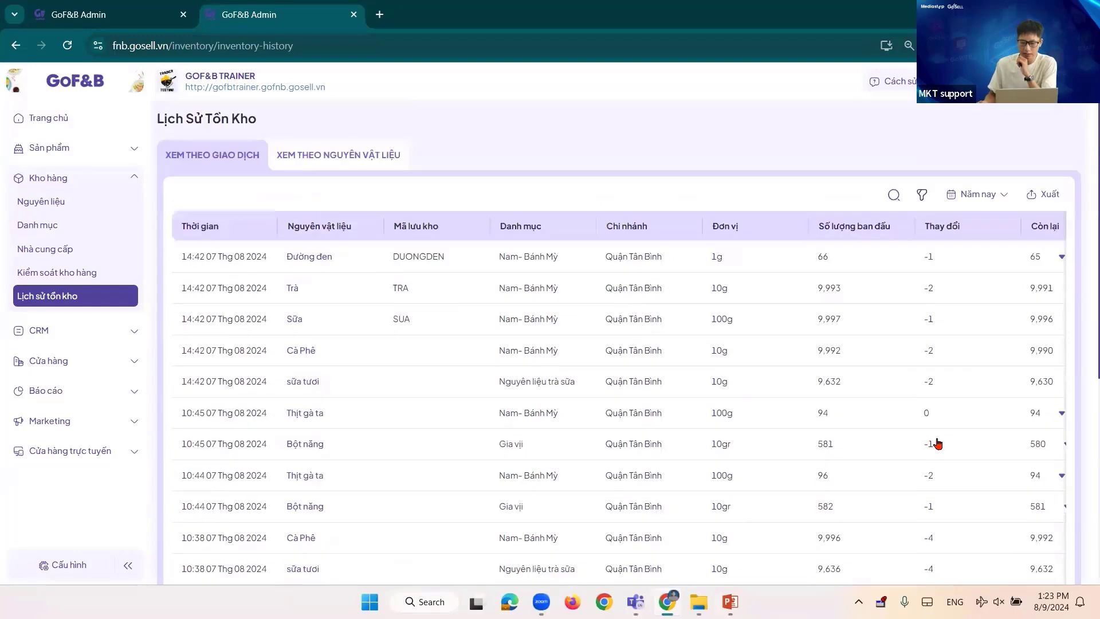
Show the inventory history by ingredient and set its period to Năm nay
click(373, 154)
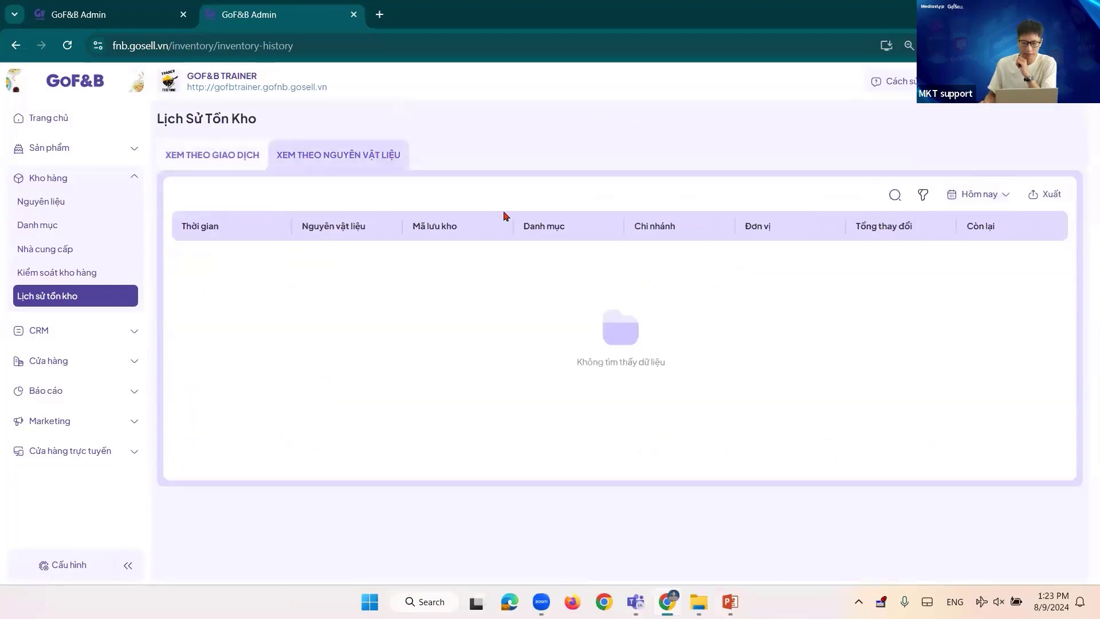
click(980, 194)
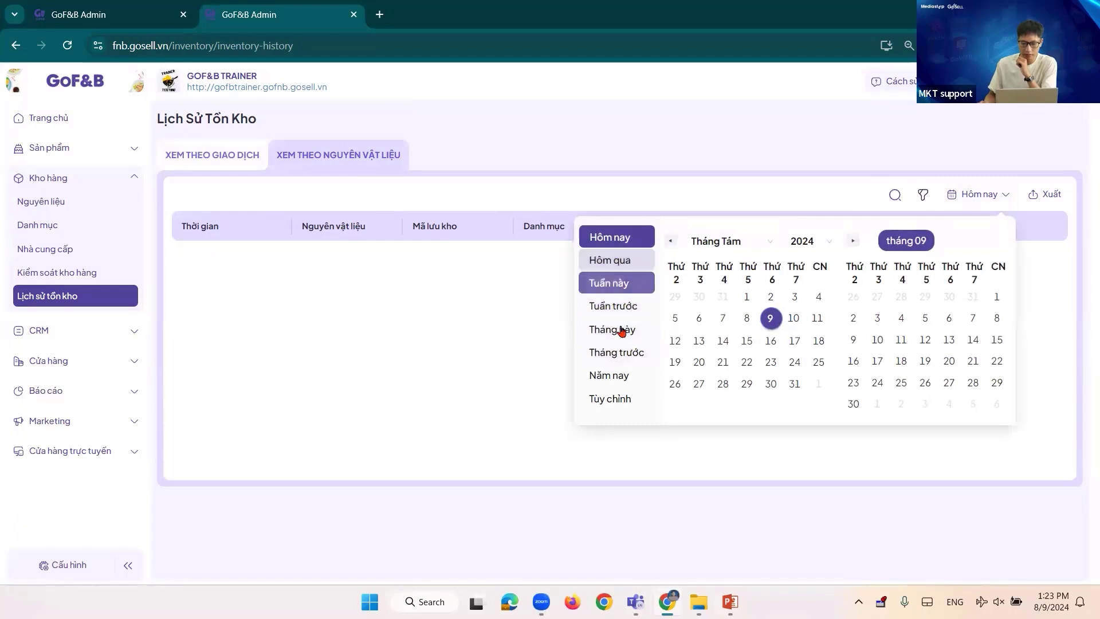
click(609, 375)
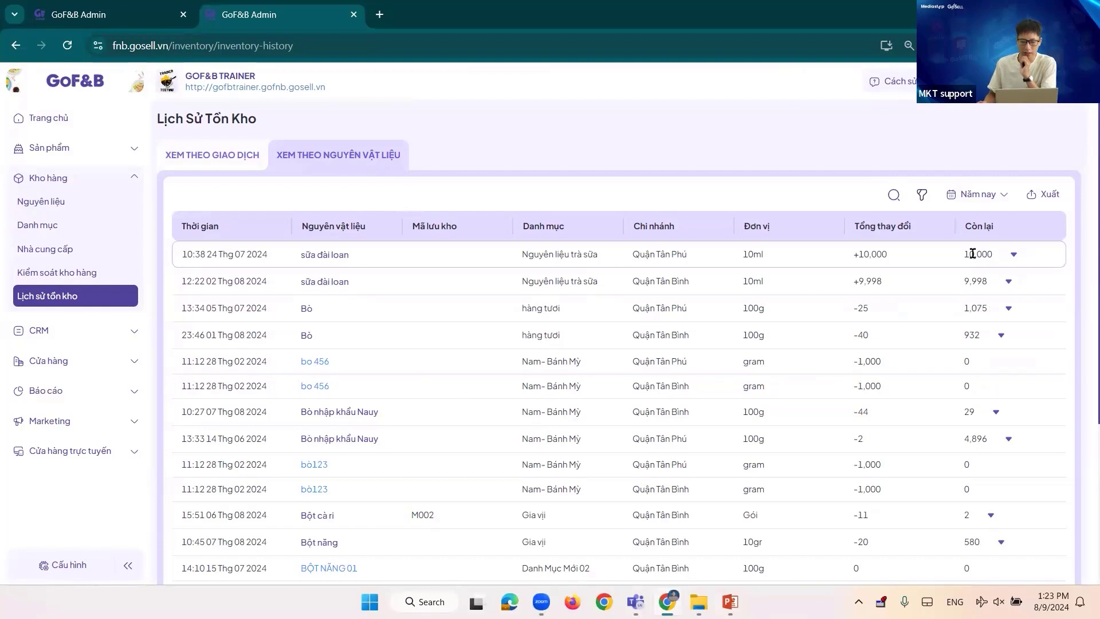
Review each ingredient's total change and remaining quantity per branch in the by-ingredient inventory history
scroll(984, 275, down, 1)
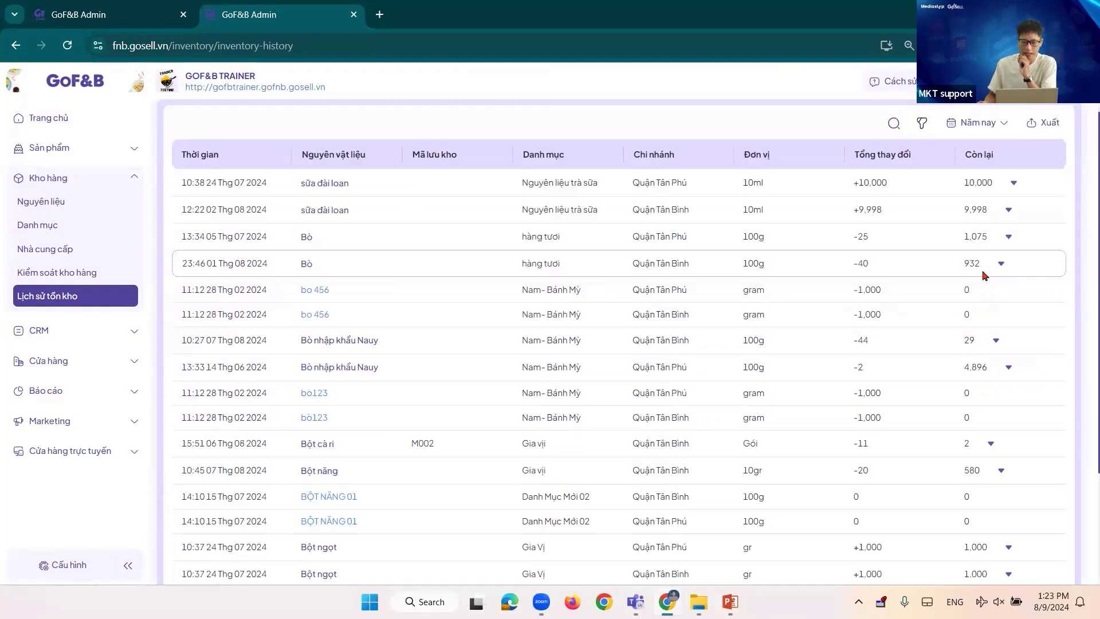
scroll(977, 312, up, 1)
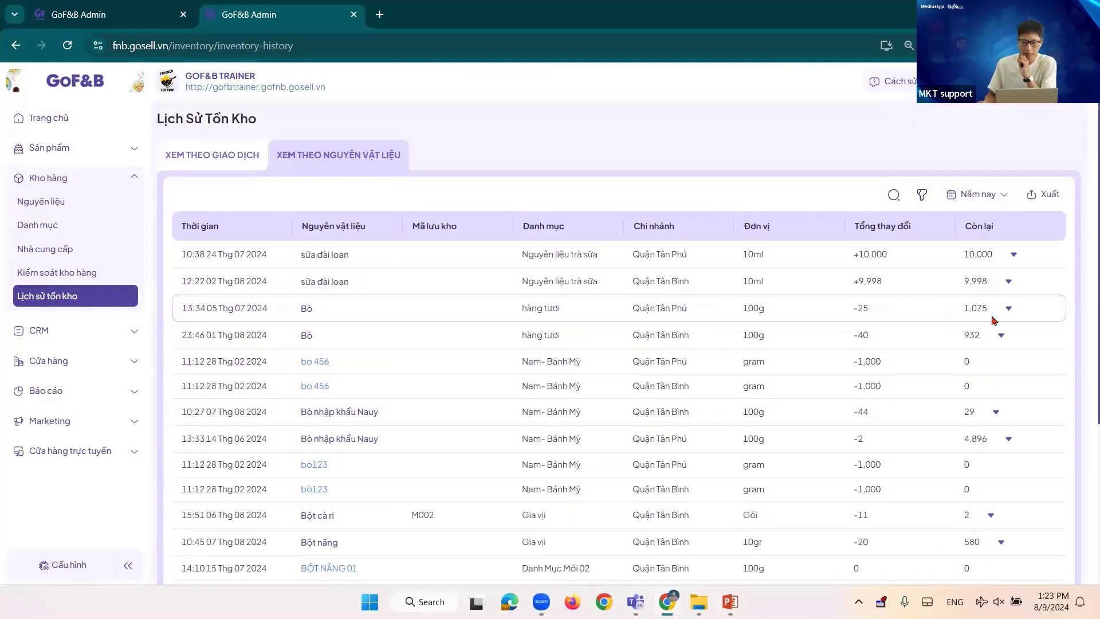
scroll(994, 361, down, 2)
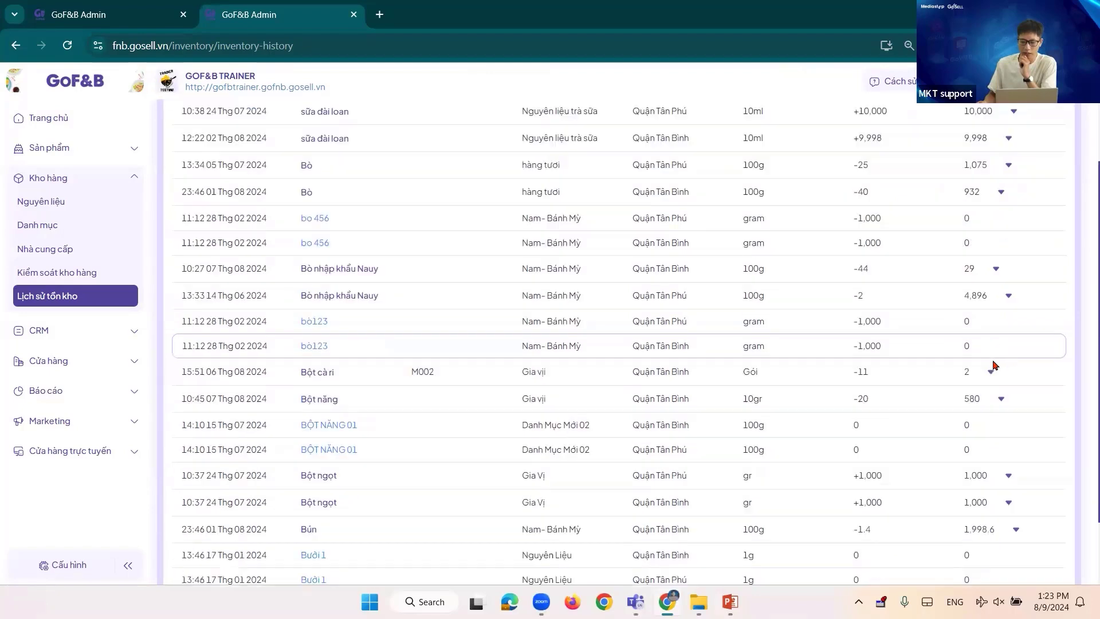
scroll(956, 379, up, 1)
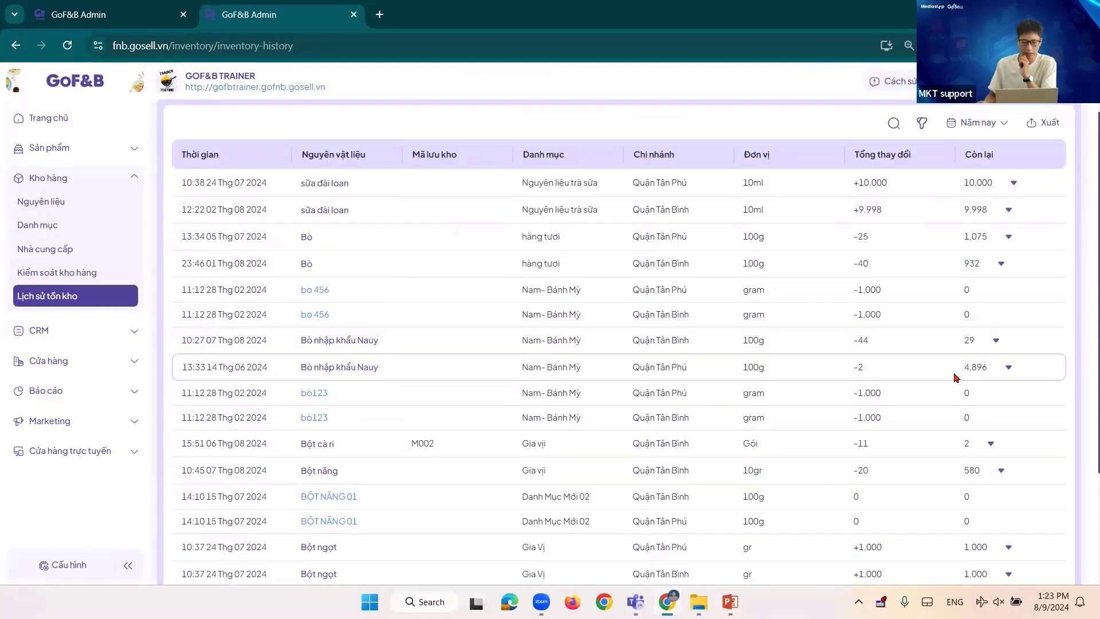
scroll(968, 387, down, 2)
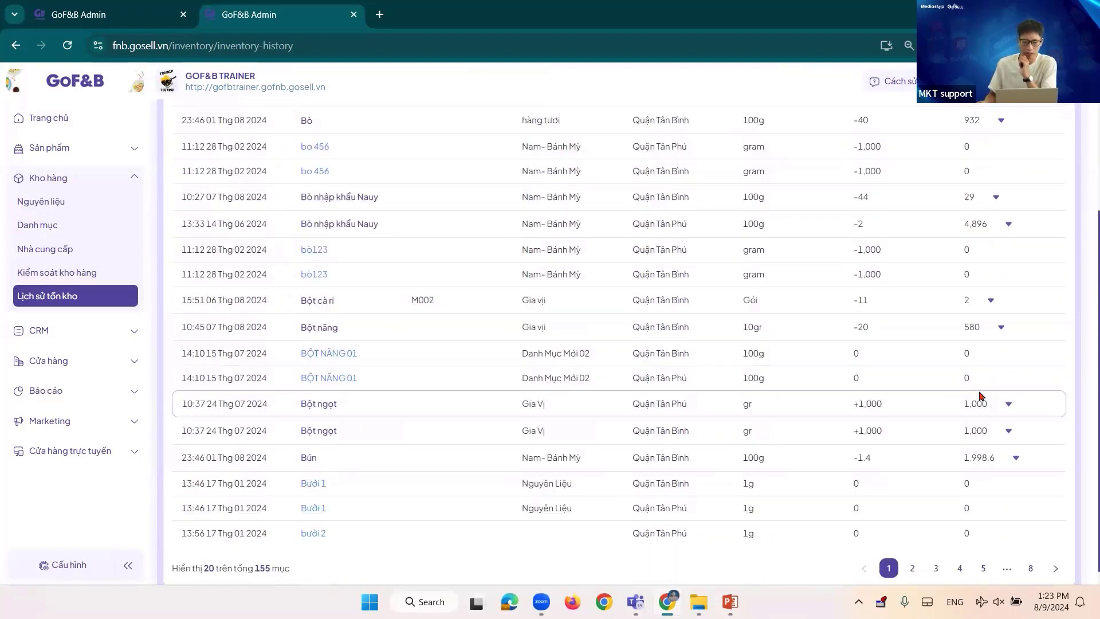
scroll(976, 404, down, 1)
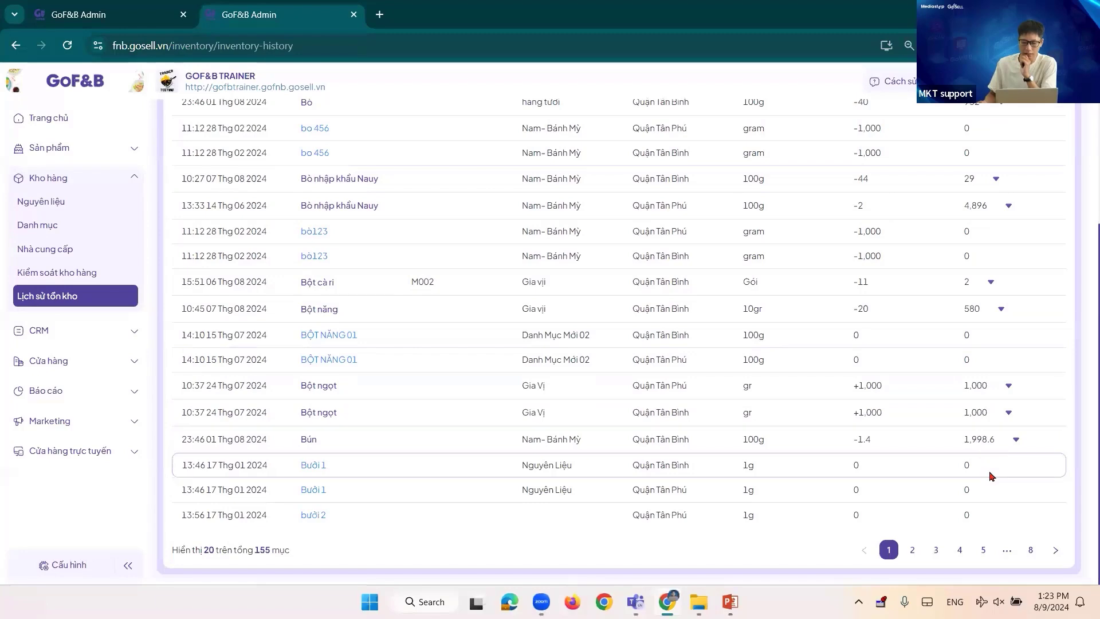
scroll(977, 491, up, 4)
scroll(974, 432, down, 4)
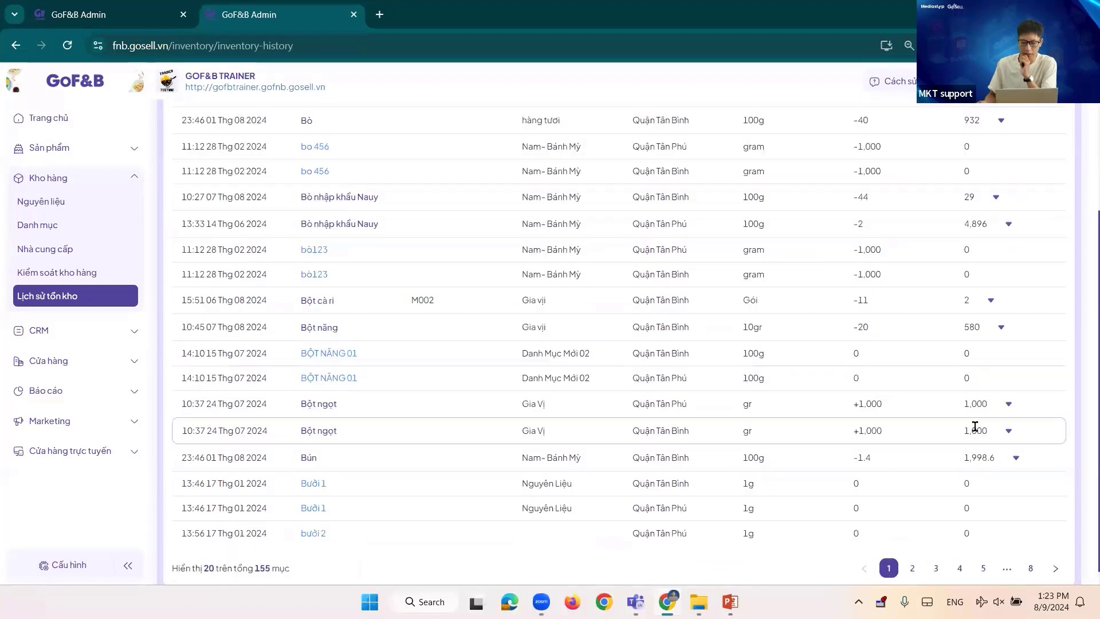
scroll(974, 426, up, 2)
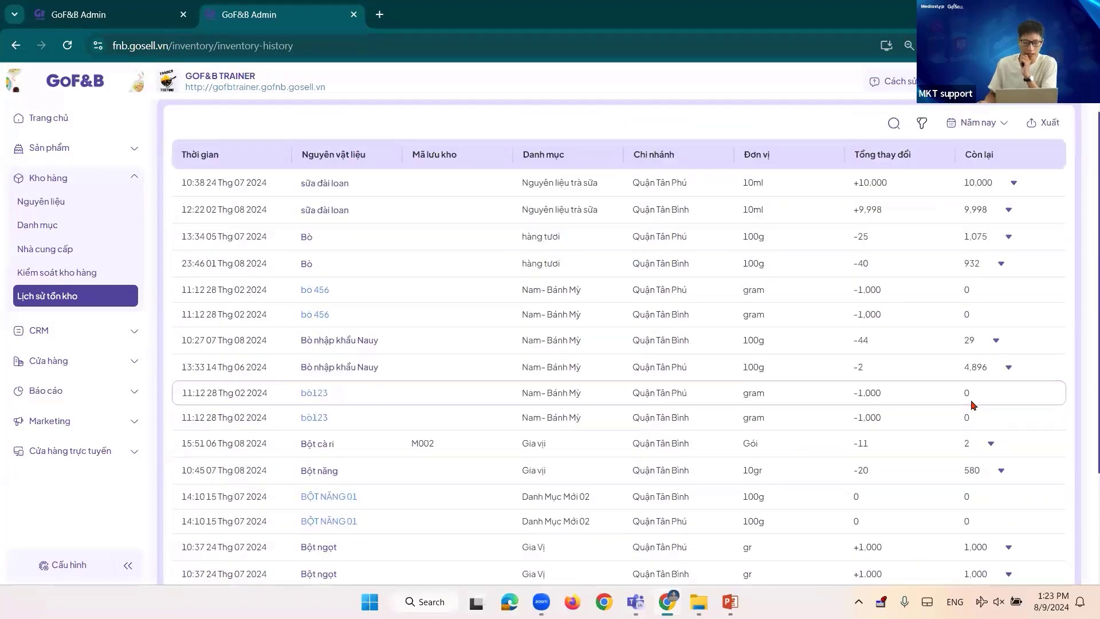
scroll(968, 400, up, 1)
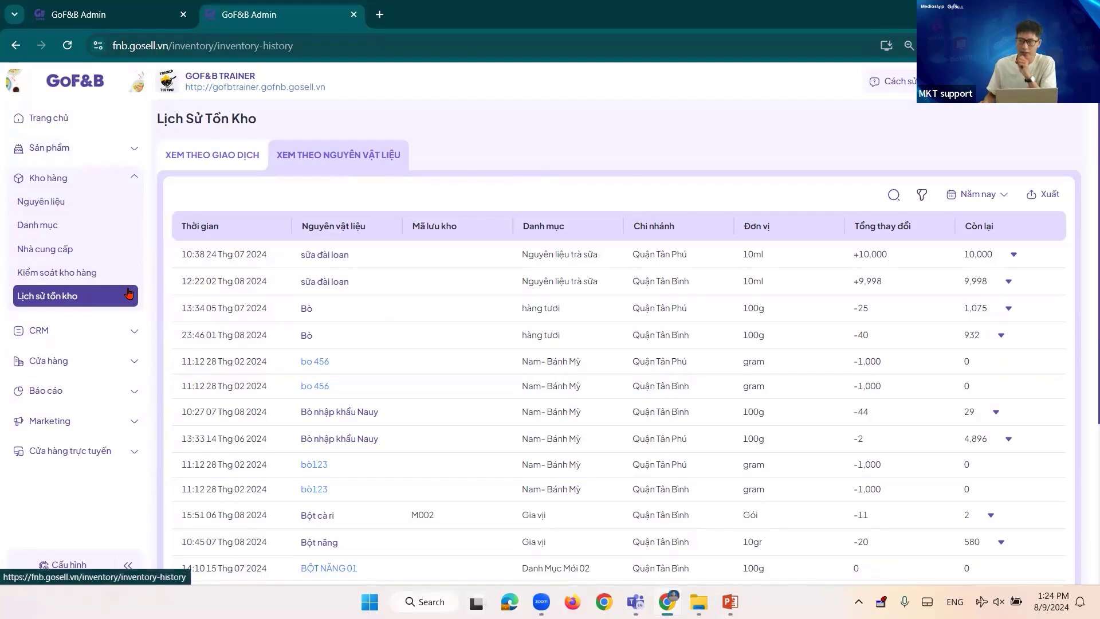
Open the Doanh thu report under Báo cáo and set its period to Năm nay
click(89, 390)
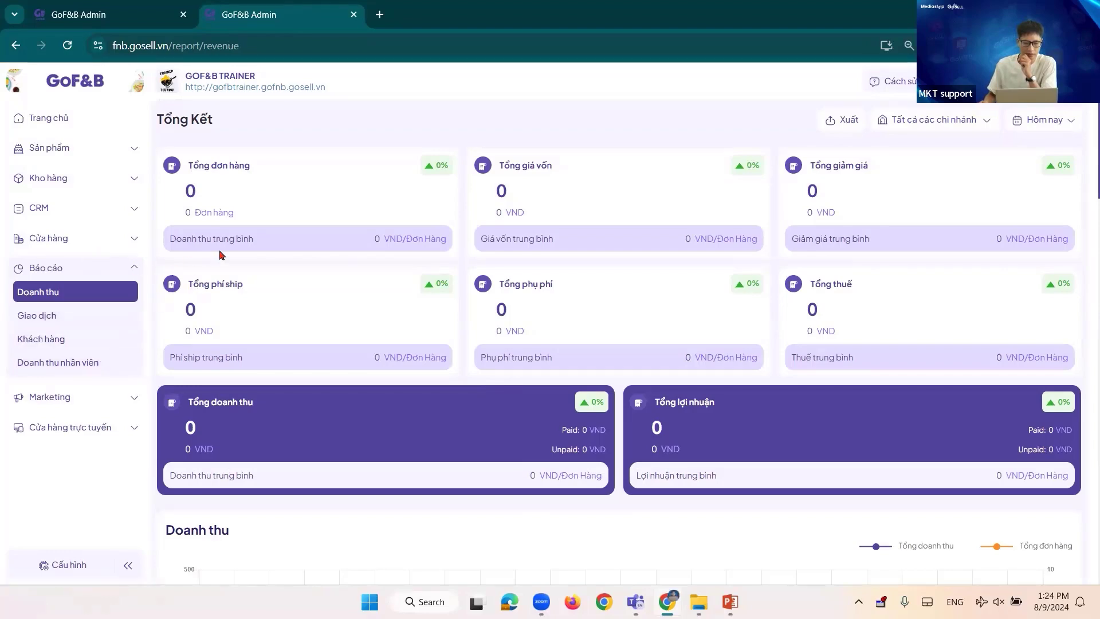
scroll(565, 334, down, 7)
scroll(580, 336, up, 7)
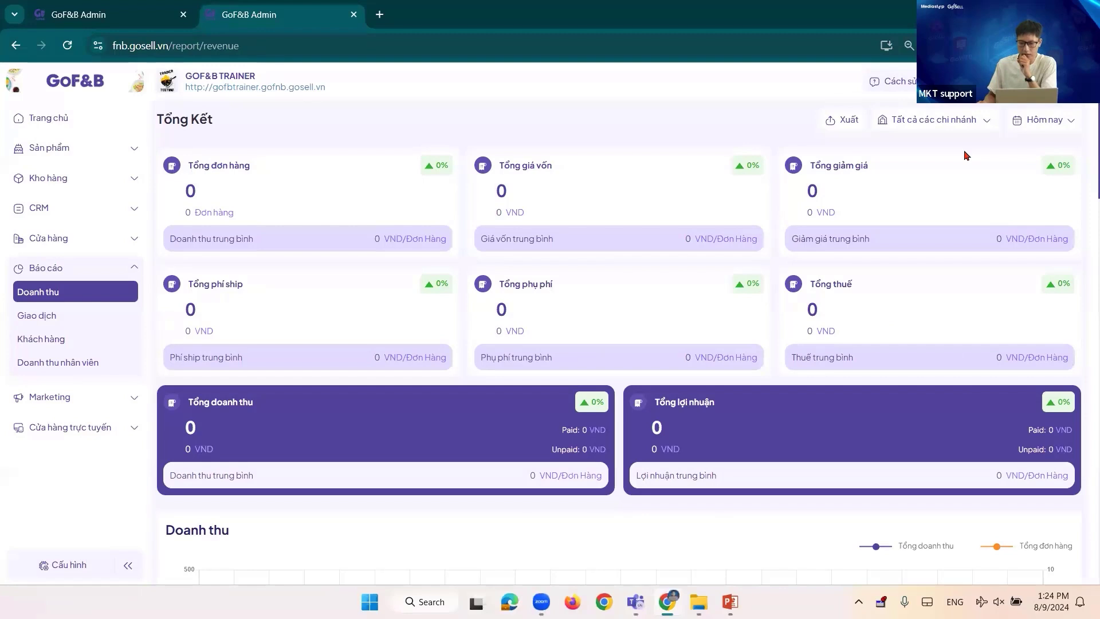
click(1043, 120)
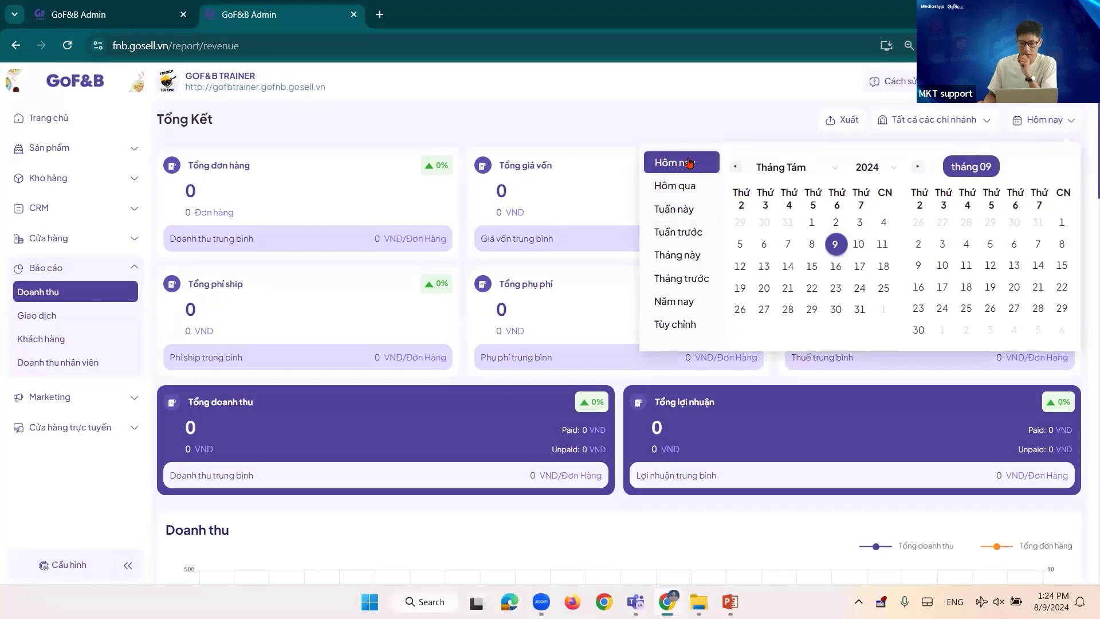
scroll(553, 242, down, 2)
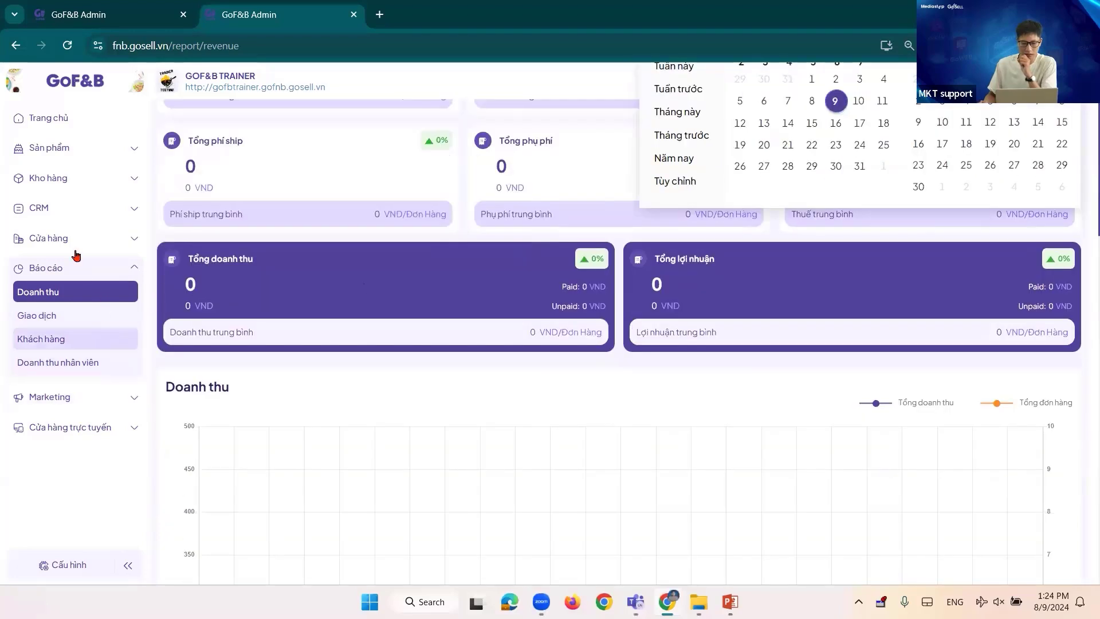
scroll(631, 280, up, 2)
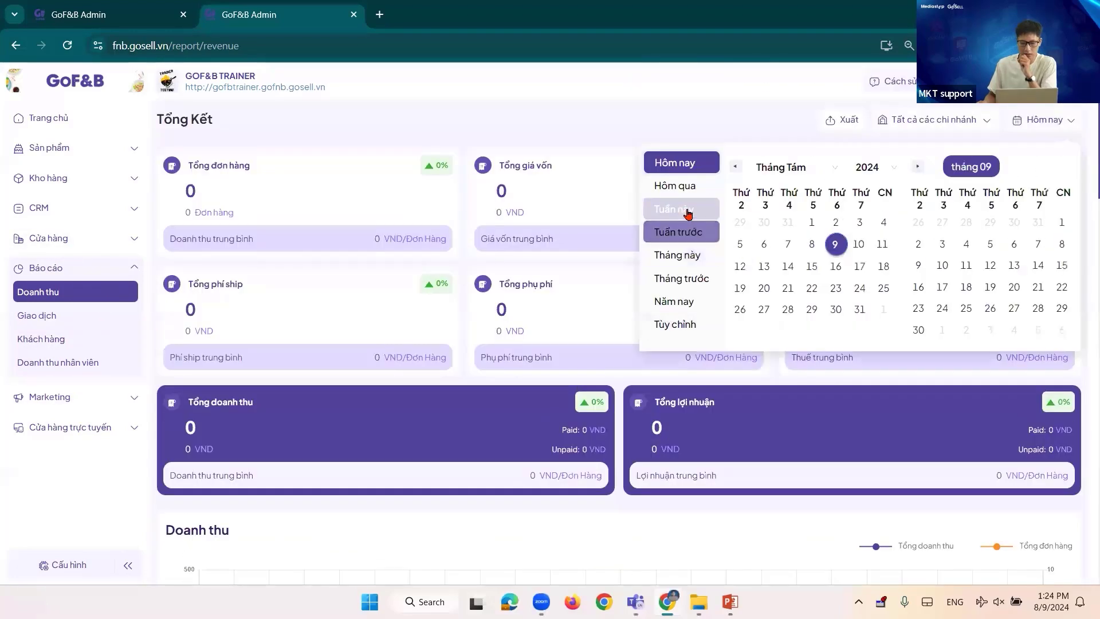
click(691, 303)
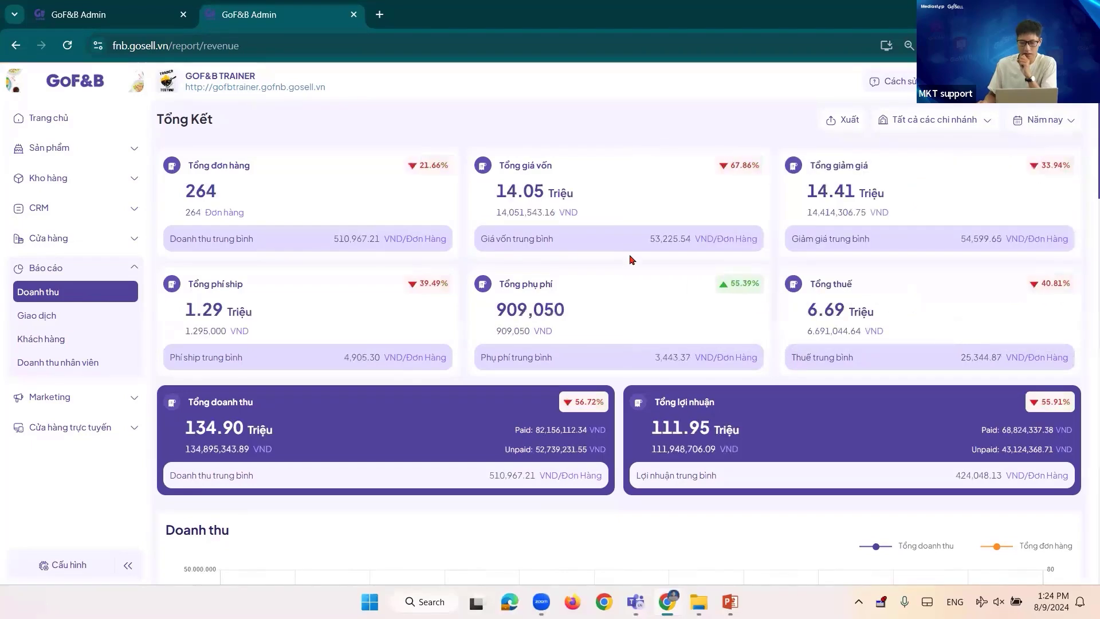
Examine the revenue charts, reading the 10:00 point of the Doanh thu trung bình theo giờ chart
scroll(630, 252, down, 4)
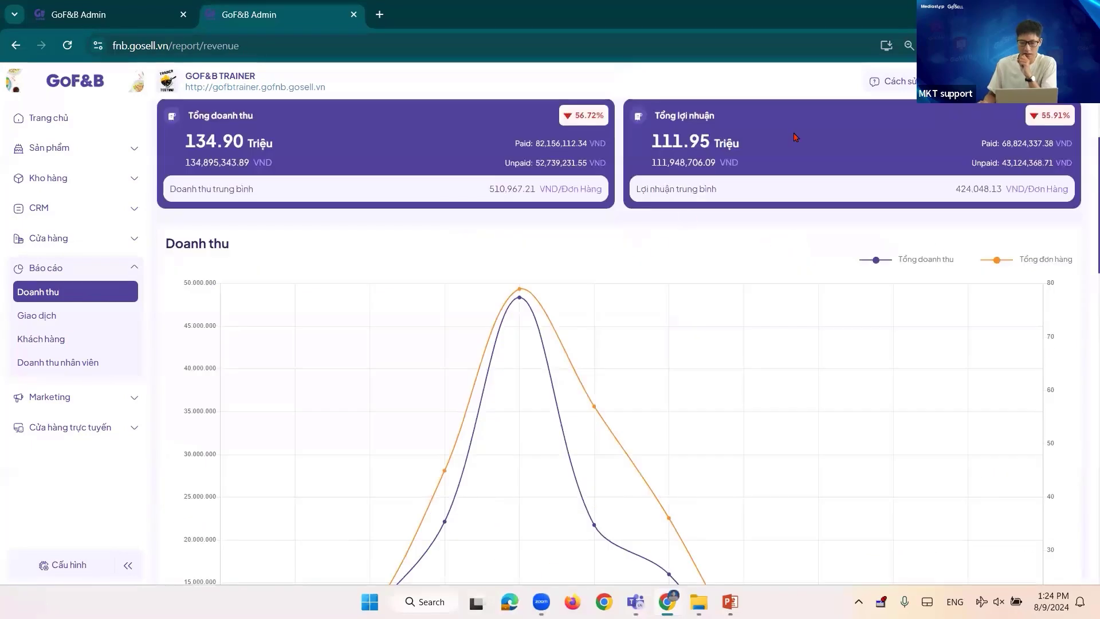
scroll(520, 287, down, 8)
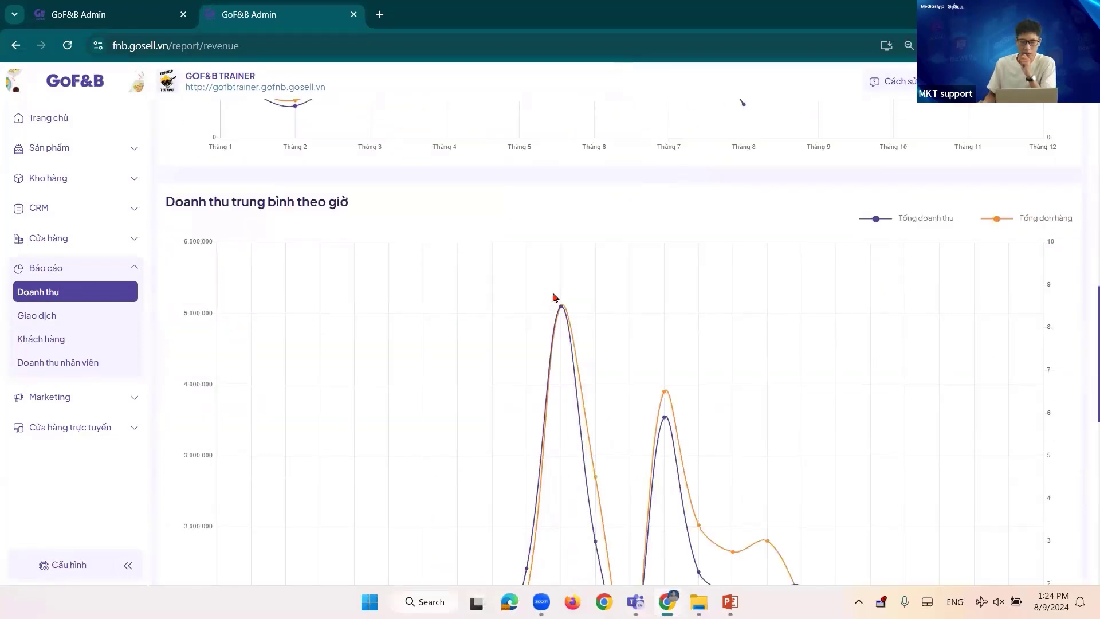
scroll(543, 264, down, 1)
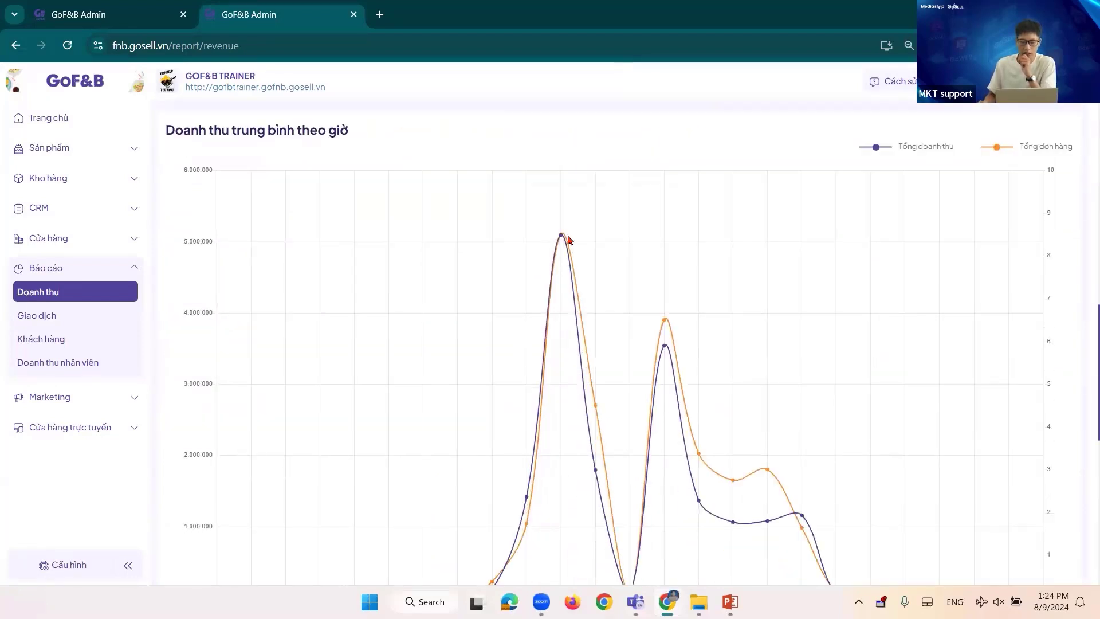
scroll(522, 318, down, 2)
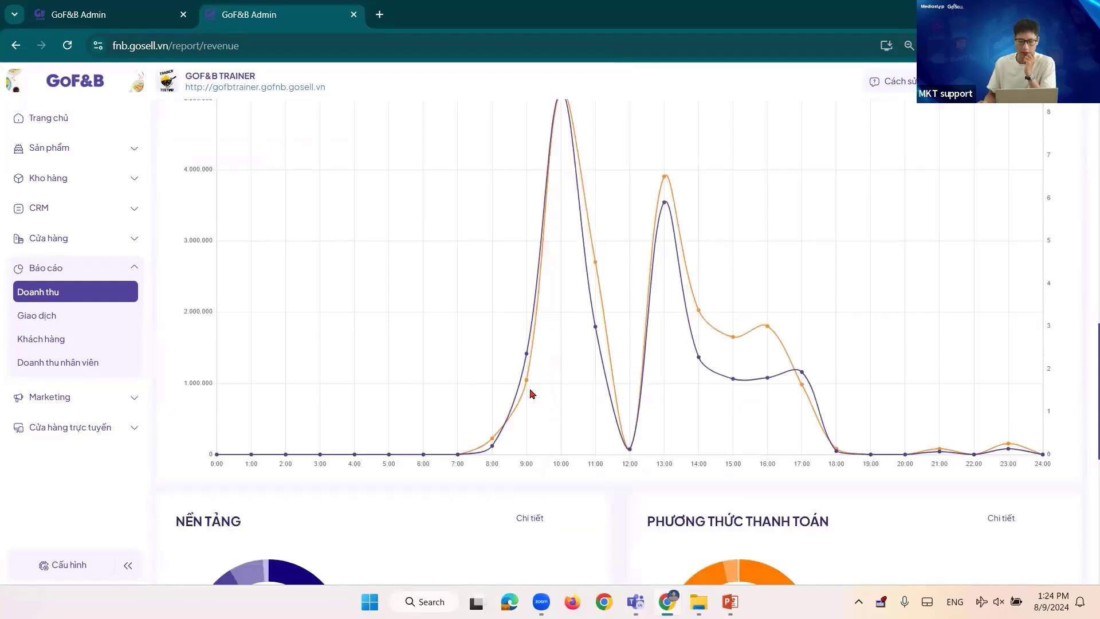
scroll(560, 369, up, 1)
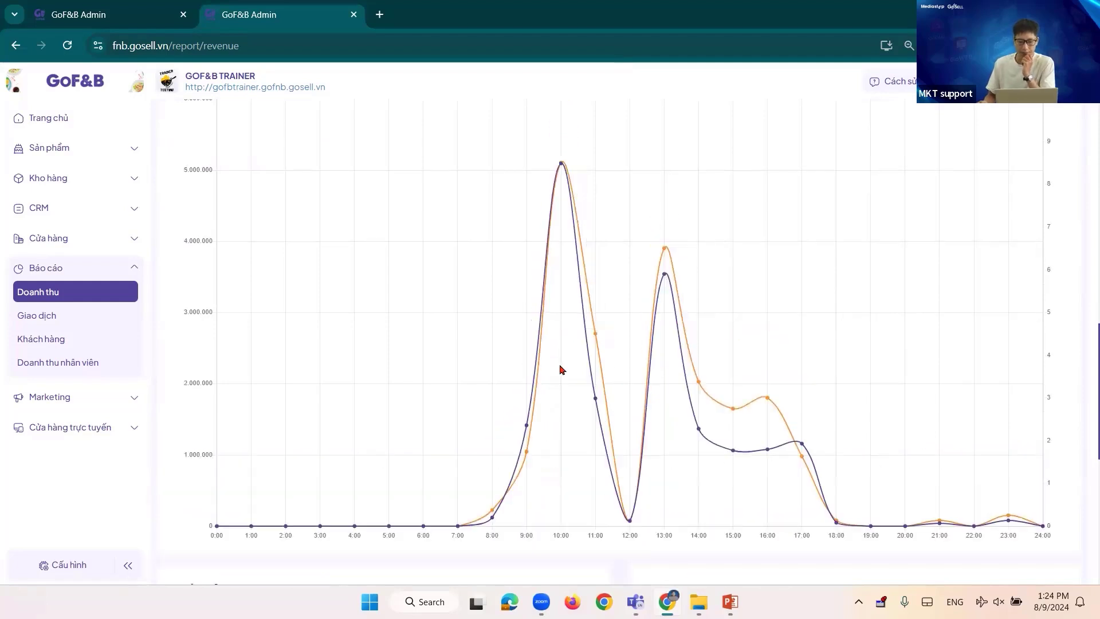
scroll(561, 367, up, 2)
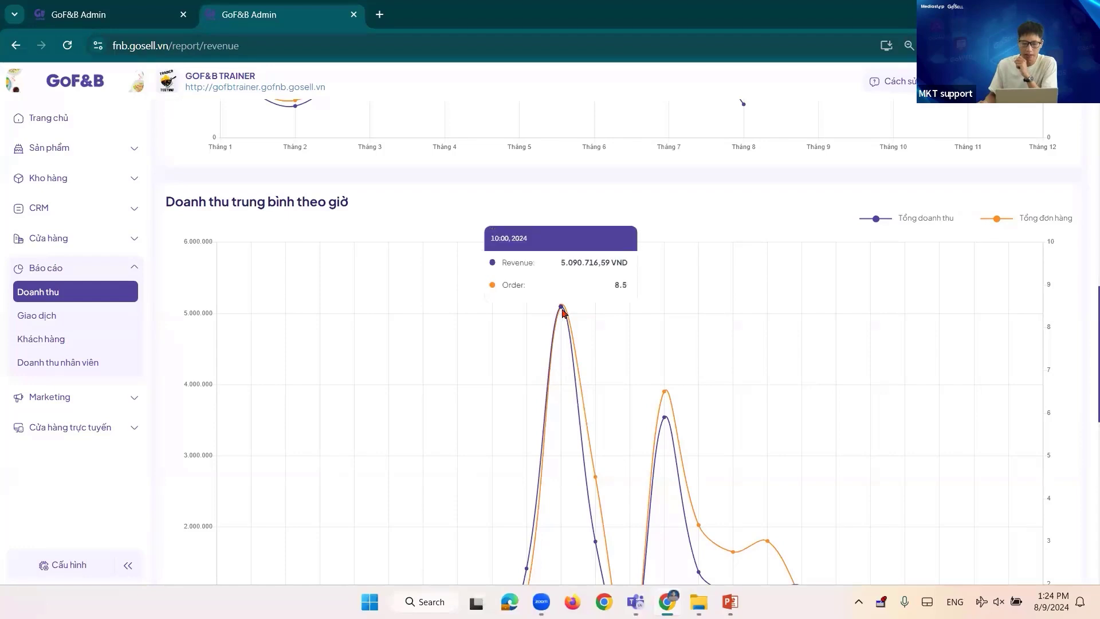
scroll(564, 311, down, 5)
scroll(564, 312, up, 5)
mouse_move(562, 311)
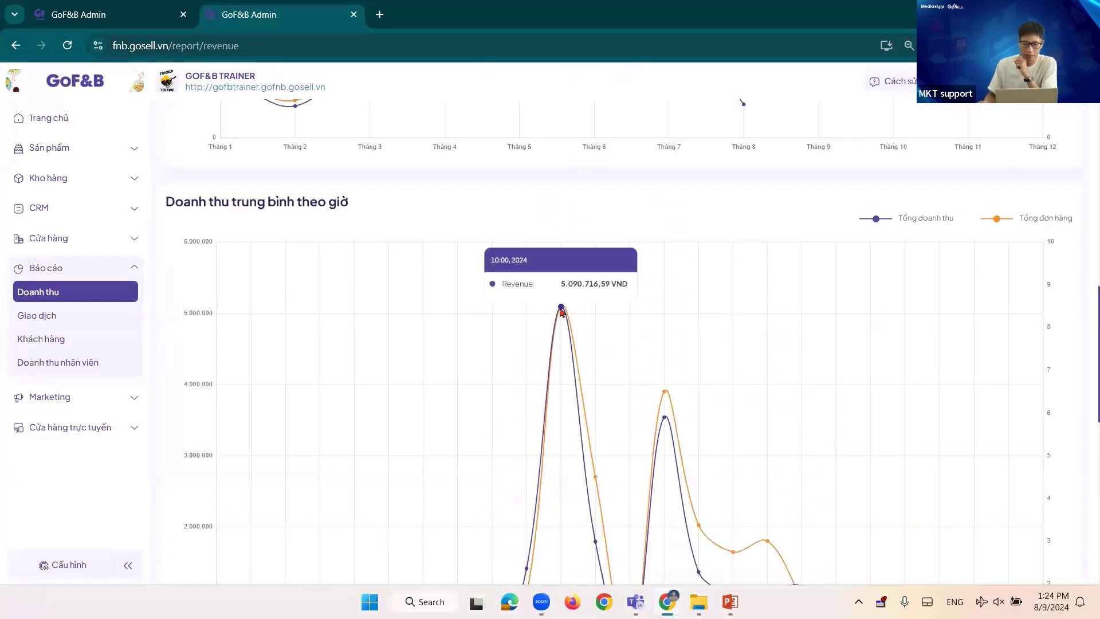
scroll(562, 311, down, 2)
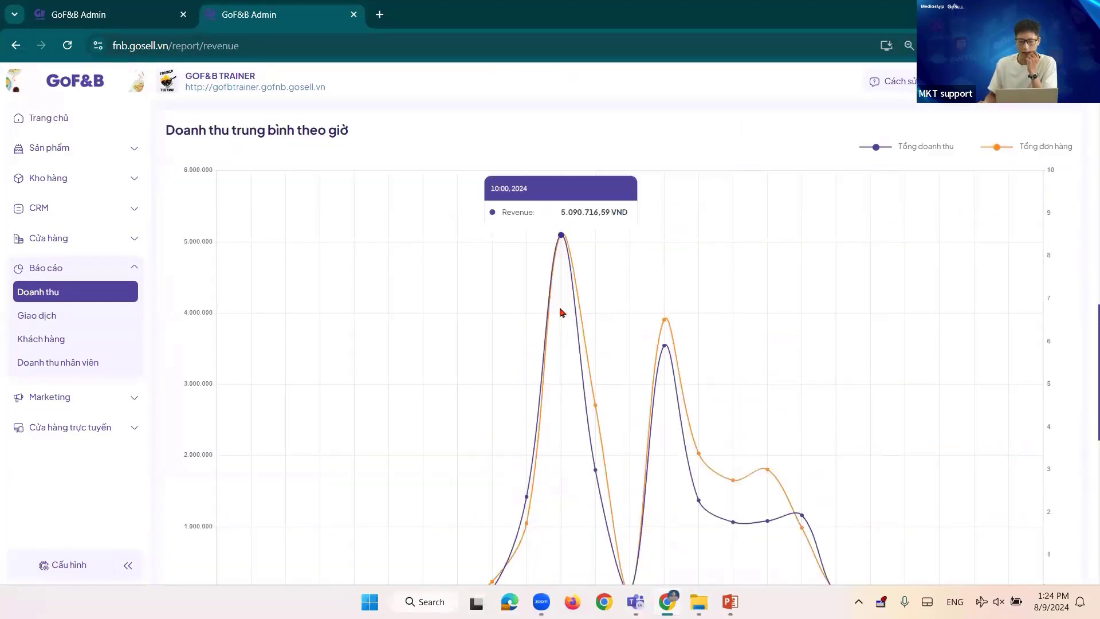
Examine the Doanh thu trung bình theo giờ chart, comparing revenue and order levels at the 10:00 peak with the other hours
scroll(425, 456, down, 1)
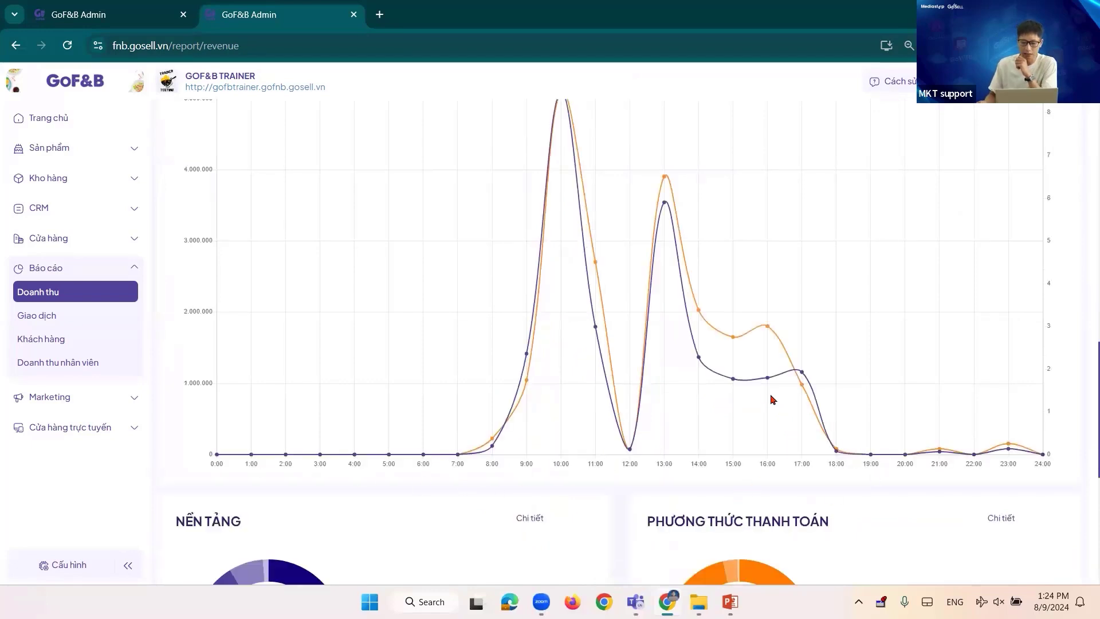
scroll(588, 326, up, 2)
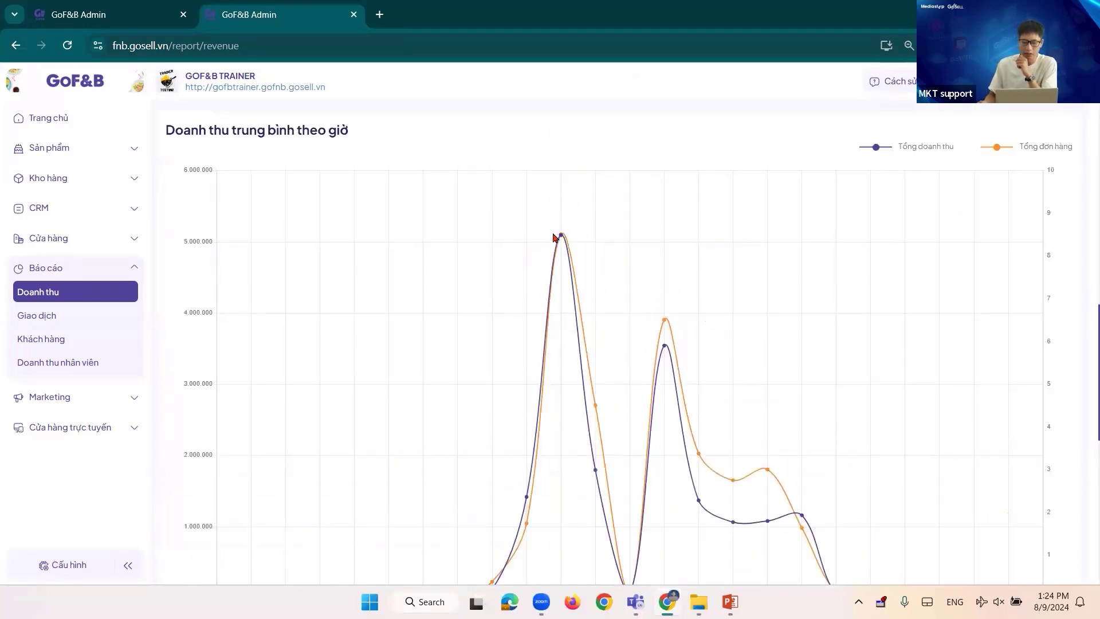
scroll(841, 377, down, 1)
scroll(868, 504, down, 1)
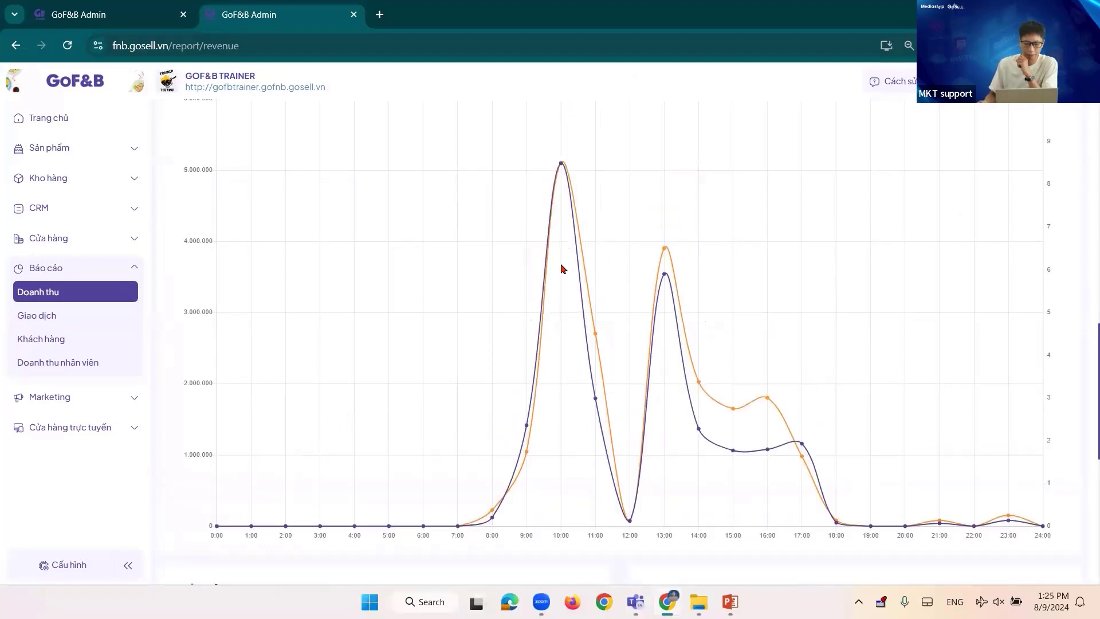
scroll(561, 269, up, 2)
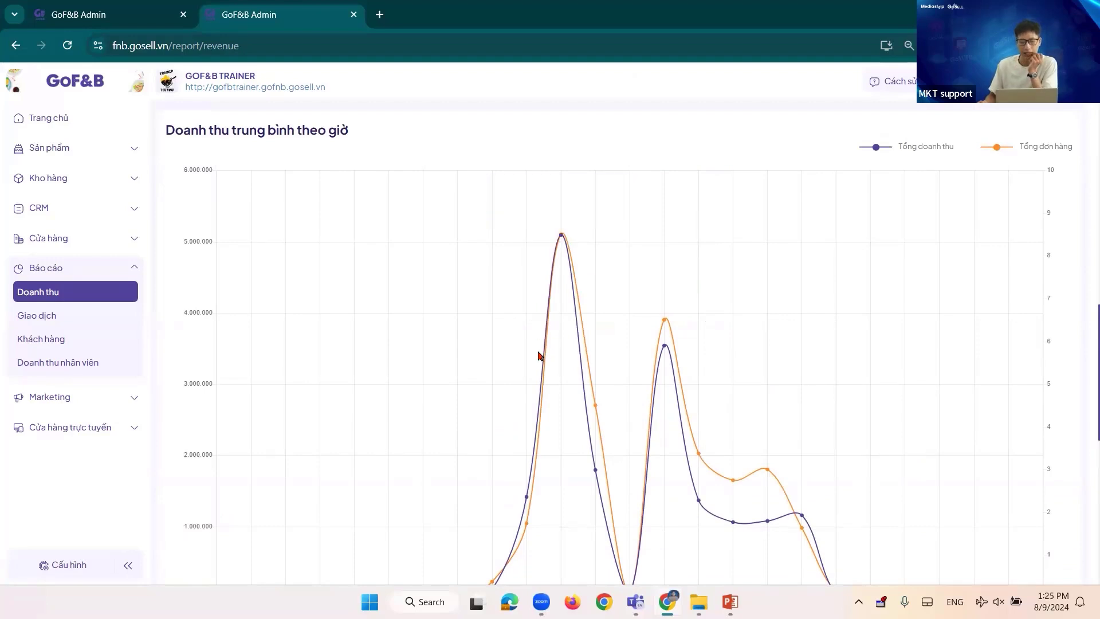
scroll(554, 362, down, 1)
scroll(386, 430, down, 1)
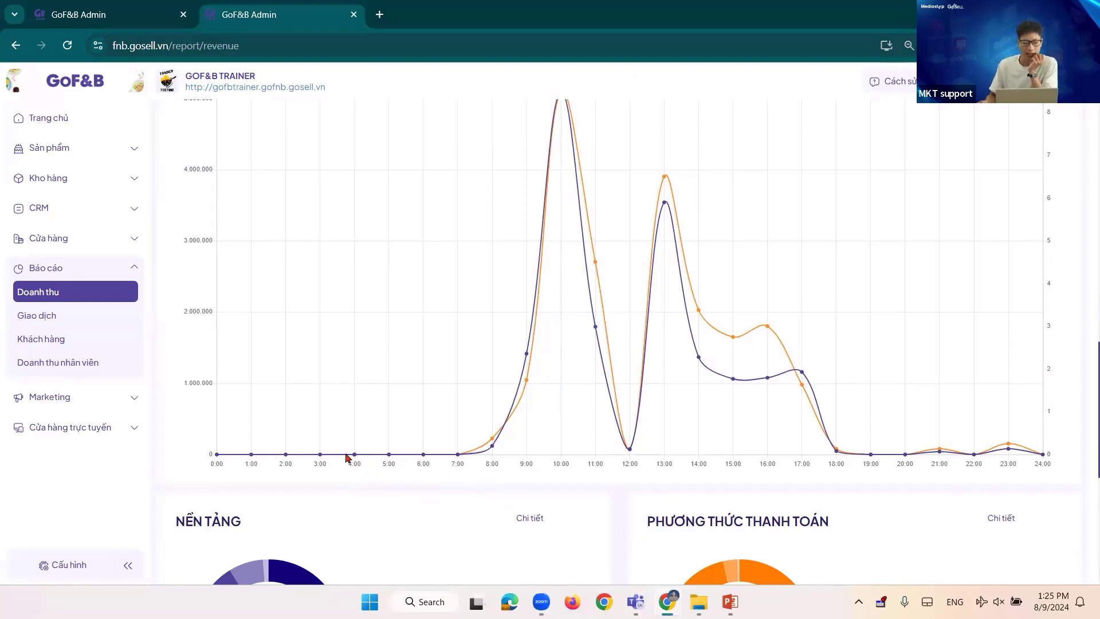
scroll(544, 447, up, 1)
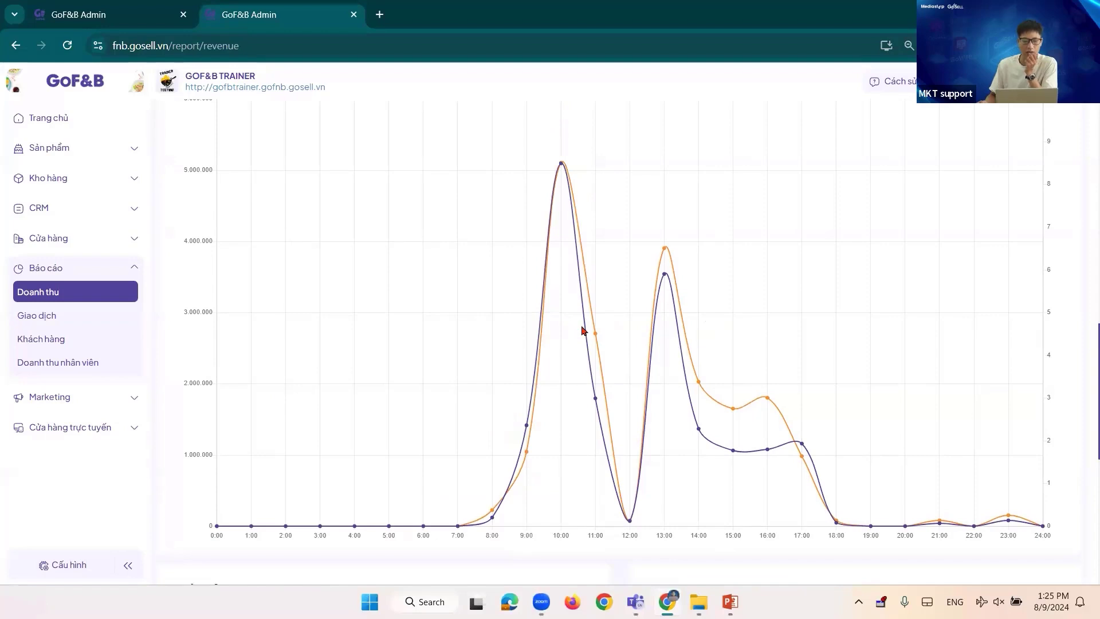
scroll(573, 321, up, 1)
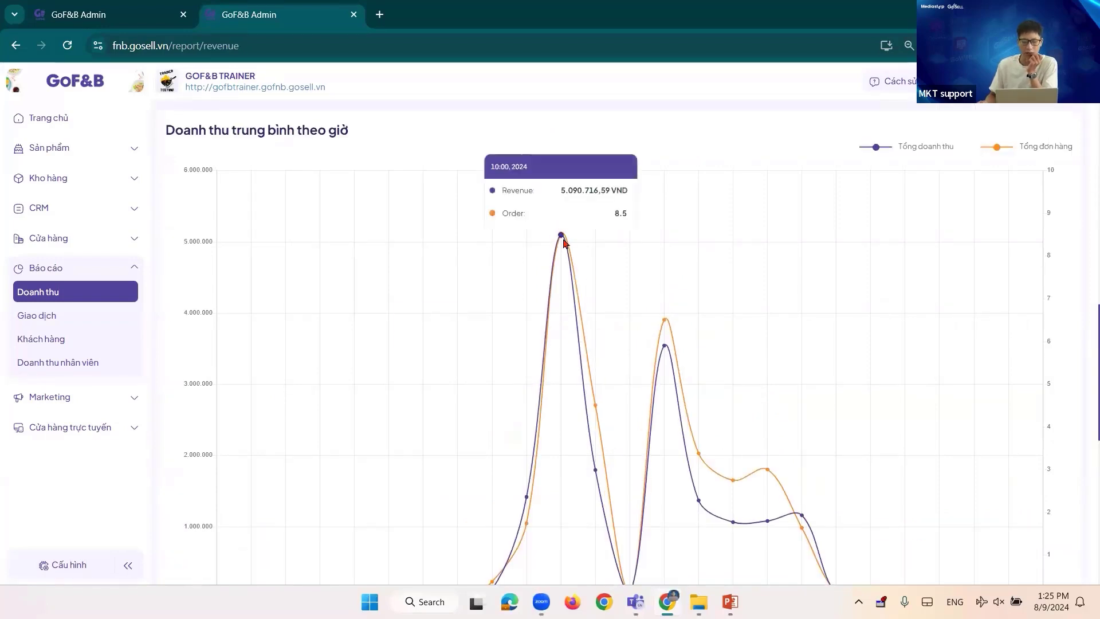
scroll(629, 401, down, 2)
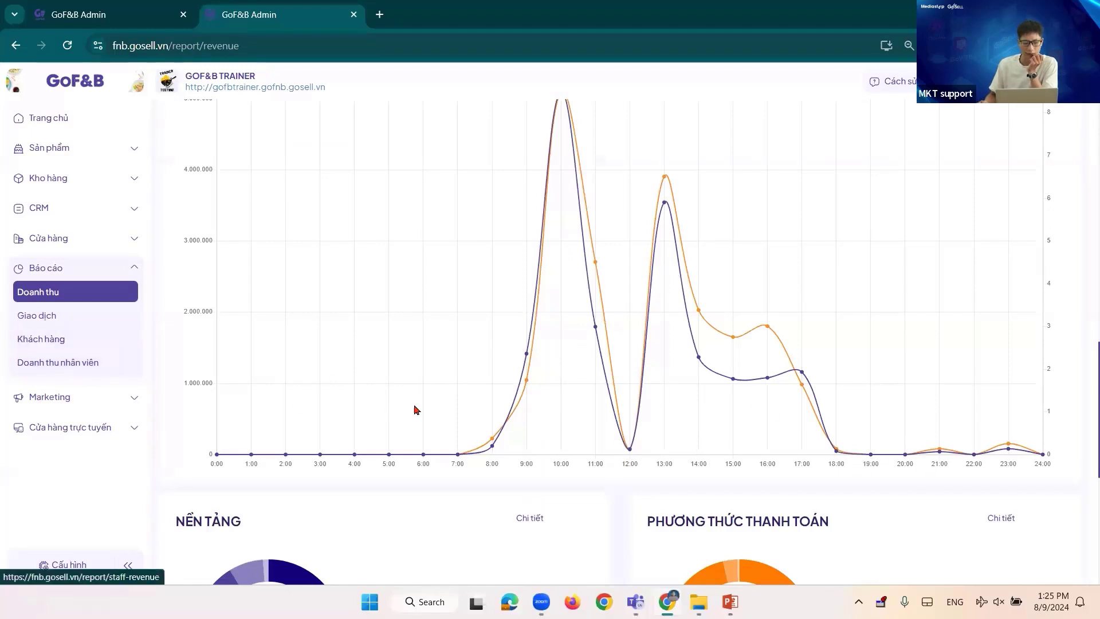
scroll(466, 402, up, 2)
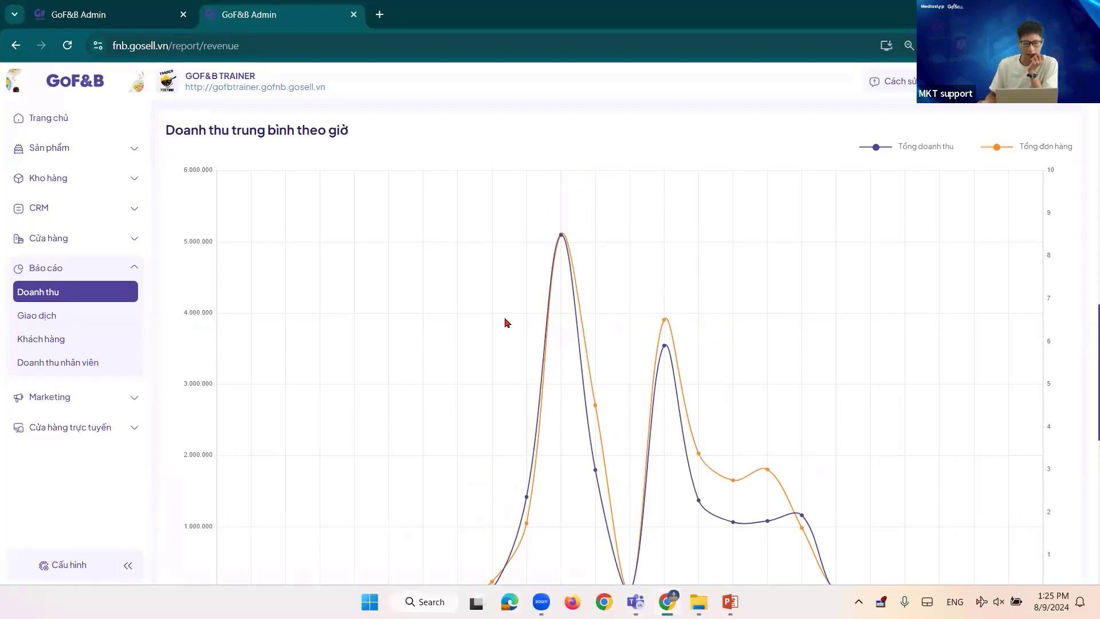
scroll(506, 323, down, 1)
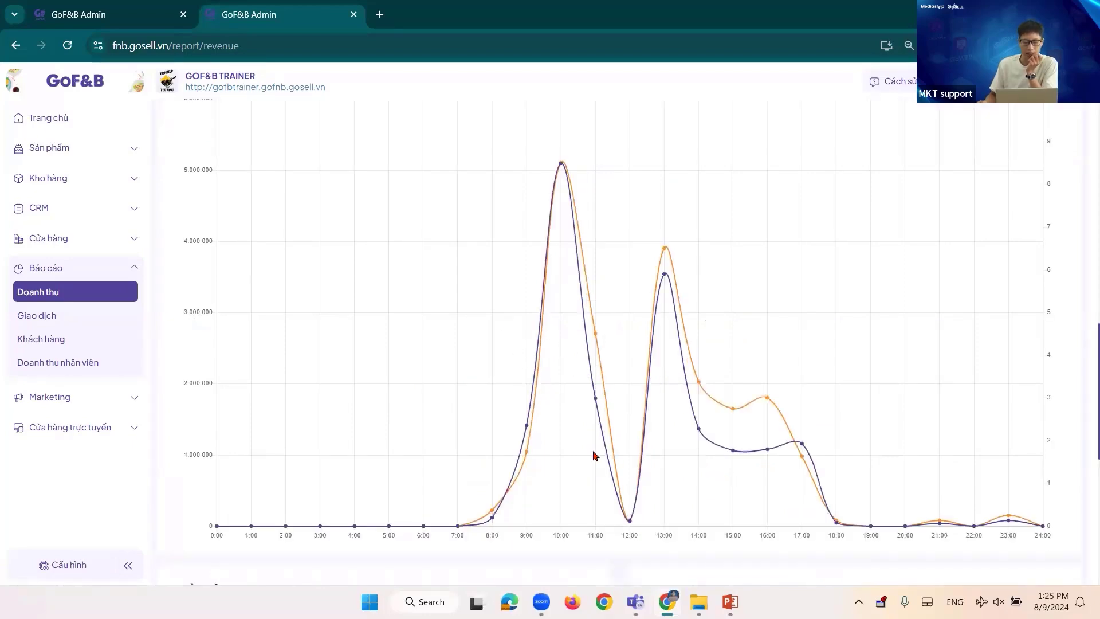
scroll(575, 440, down, 1)
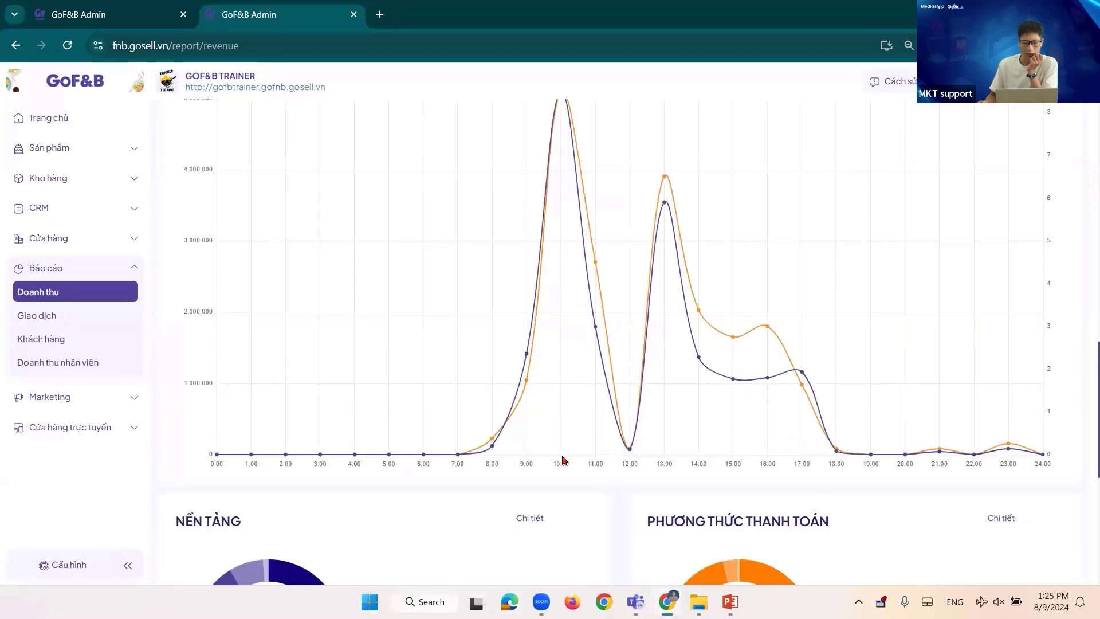
scroll(564, 460, down, 3)
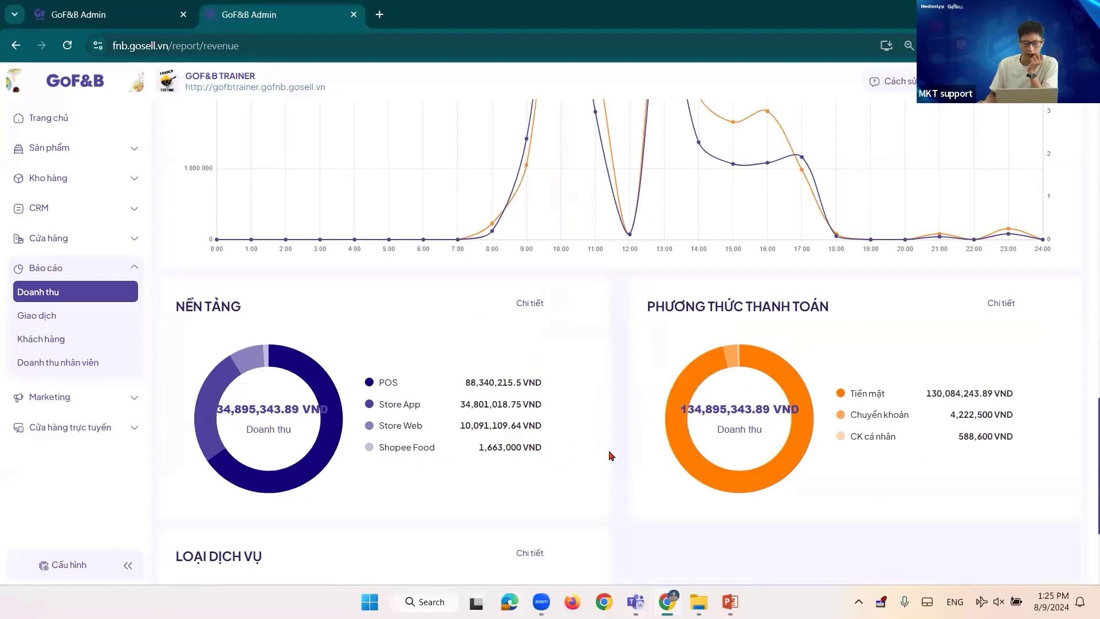
scroll(618, 456, down, 1)
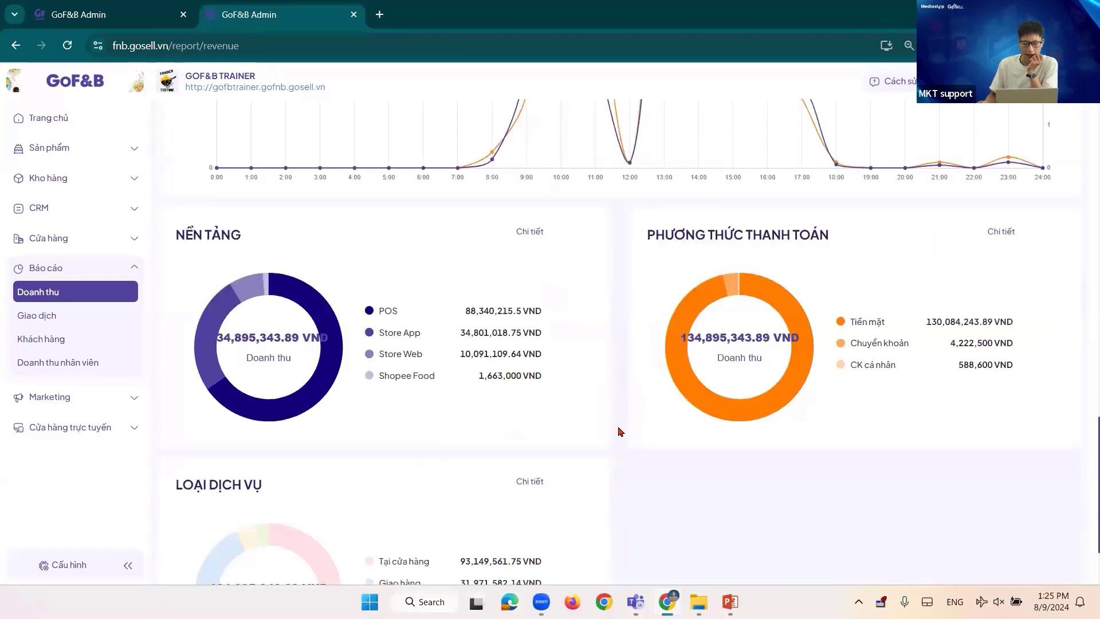
scroll(619, 430, up, 3)
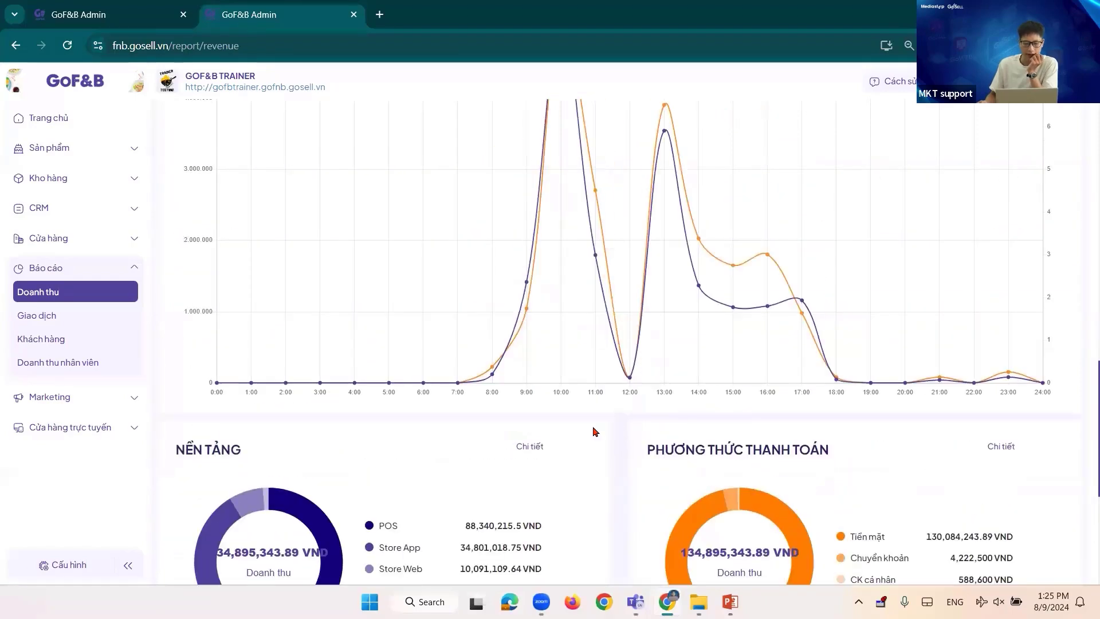
scroll(574, 430, up, 1)
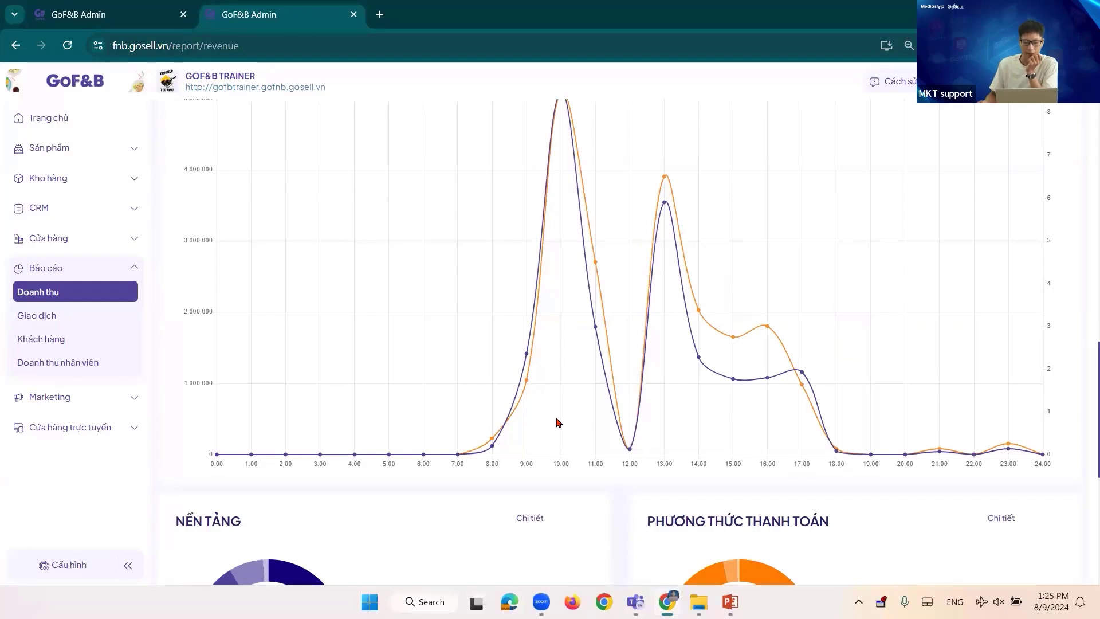
scroll(558, 422, up, 1)
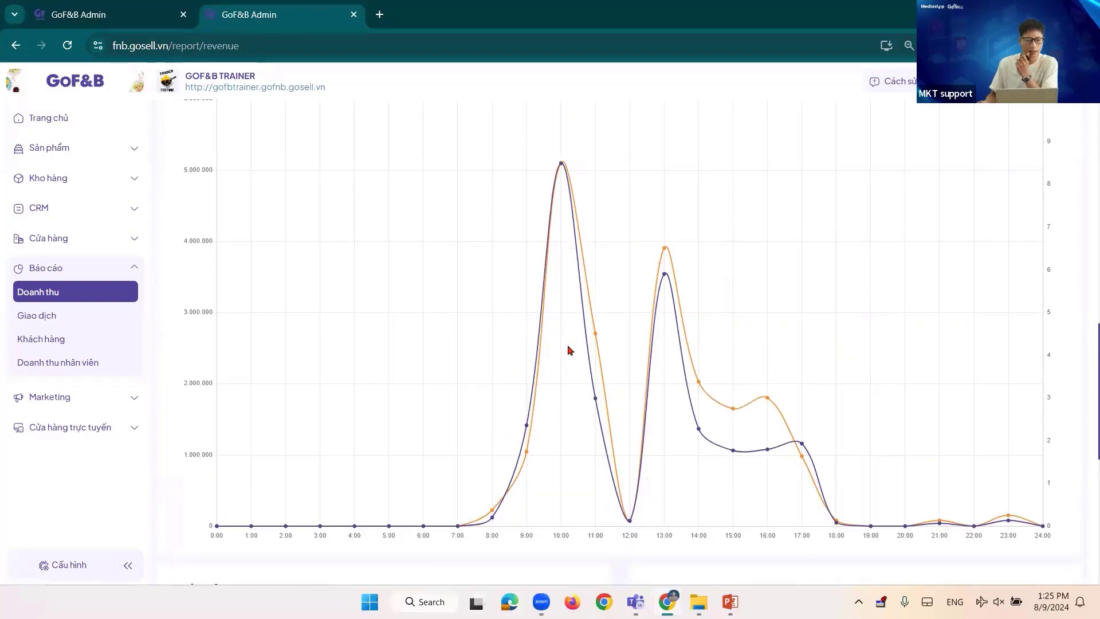
scroll(569, 349, up, 1)
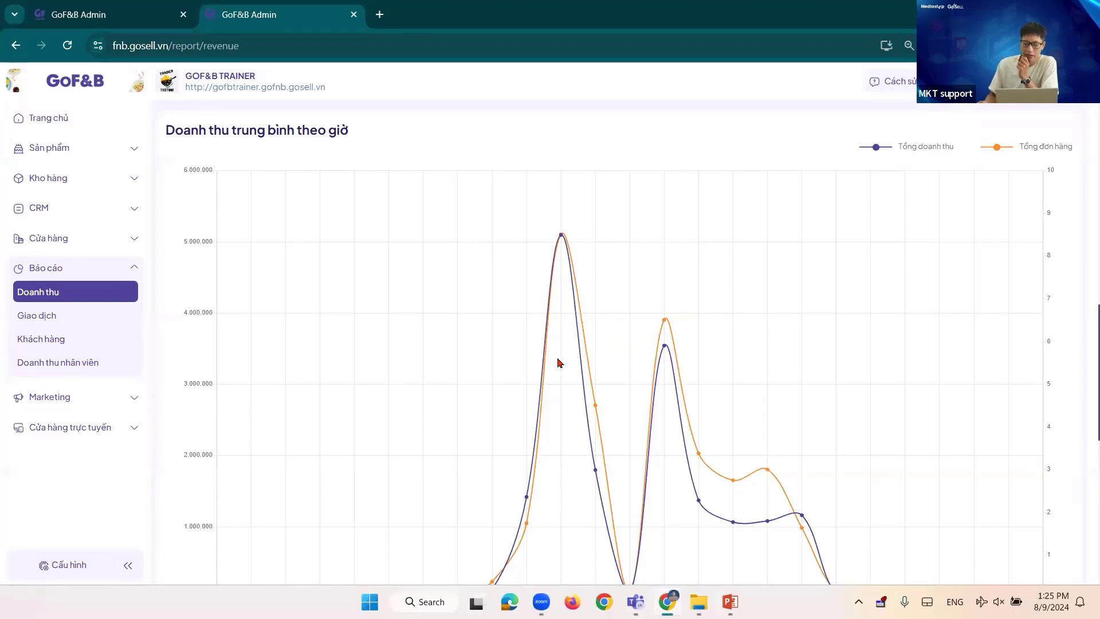
scroll(566, 359, up, 1)
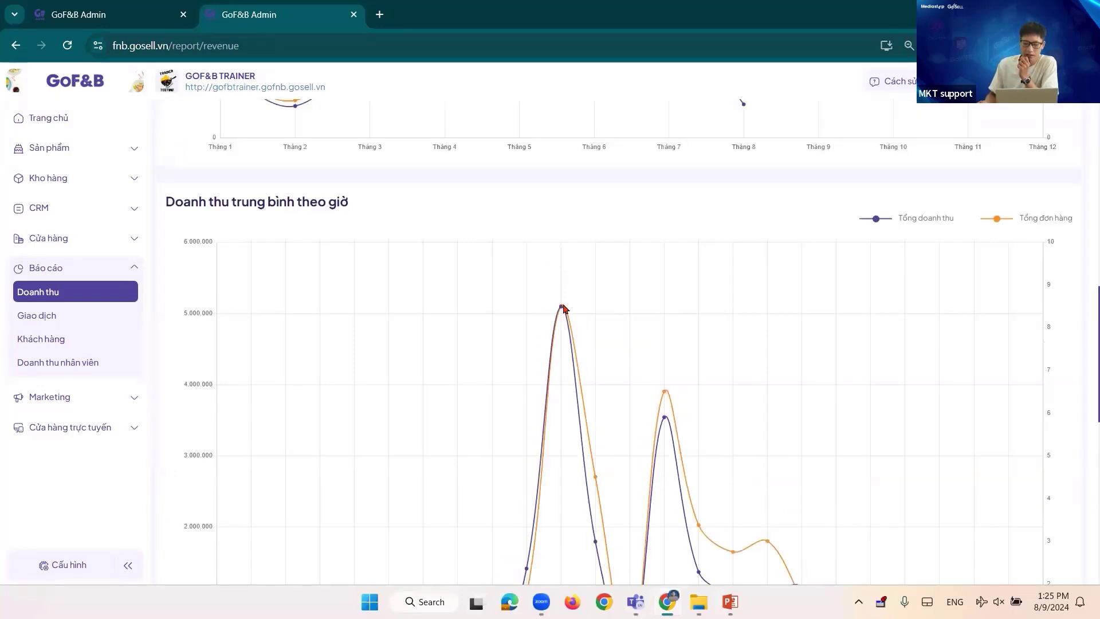
scroll(562, 308, down, 1)
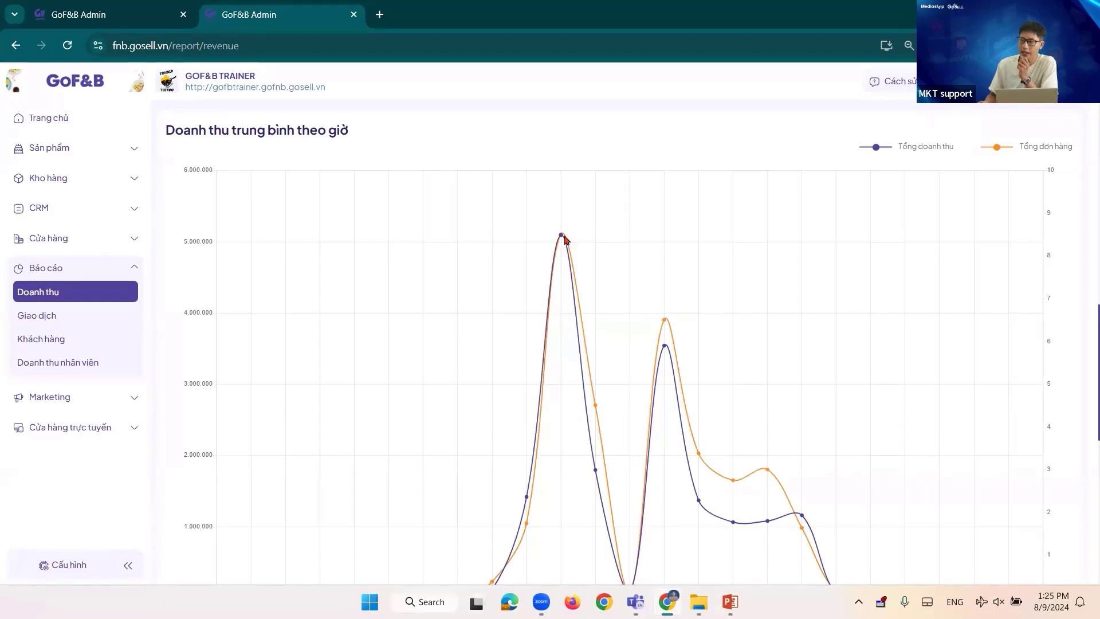
scroll(435, 395, down, 1)
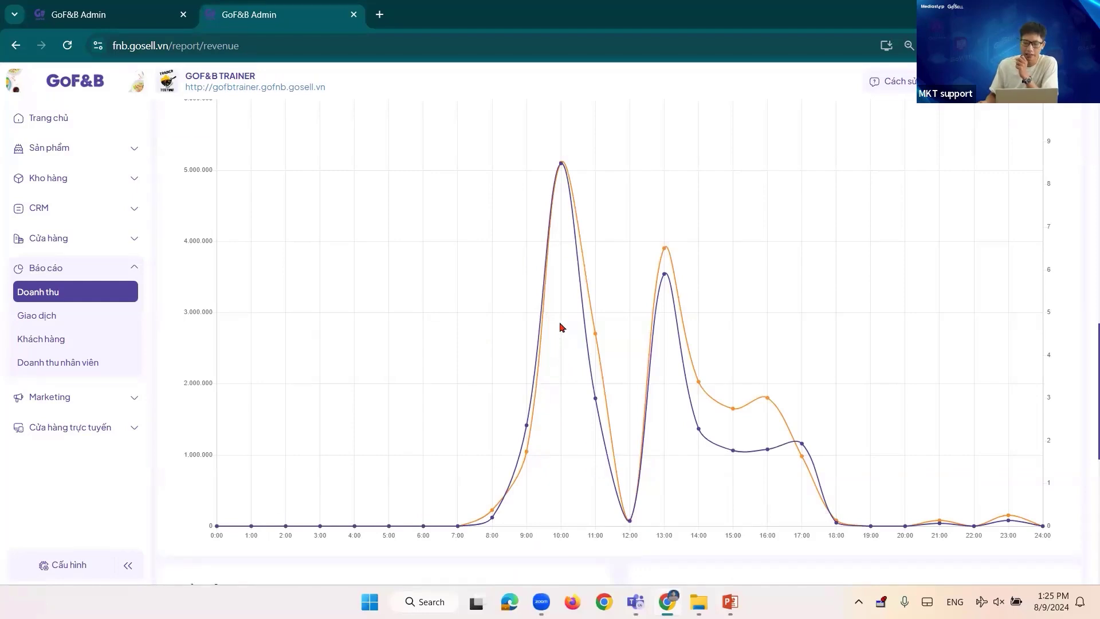
scroll(562, 327, up, 2)
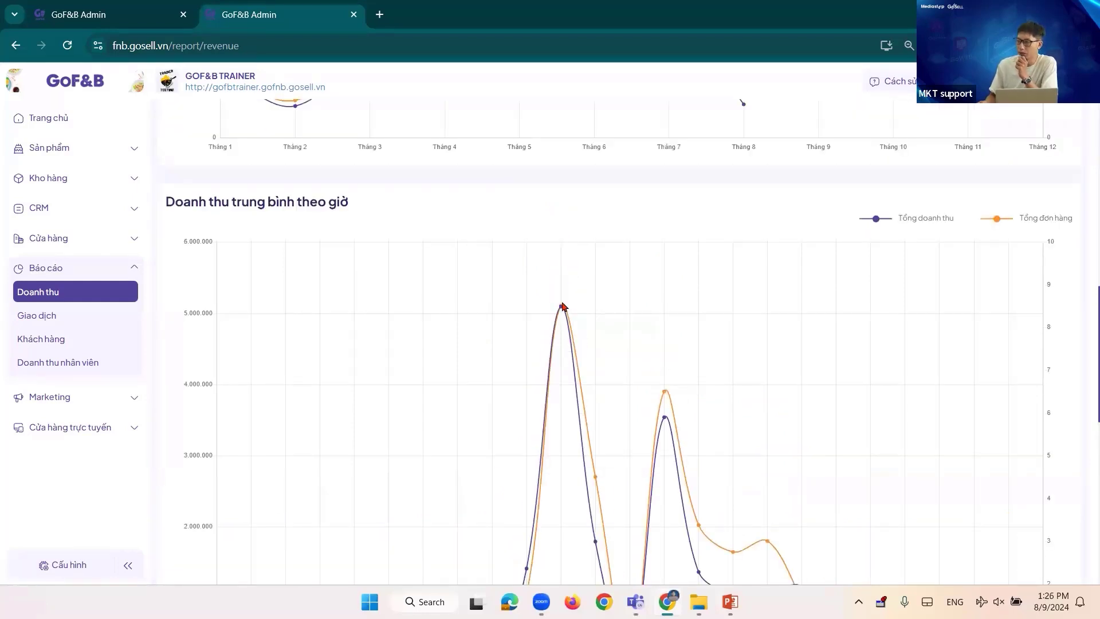
scroll(562, 316, down, 3)
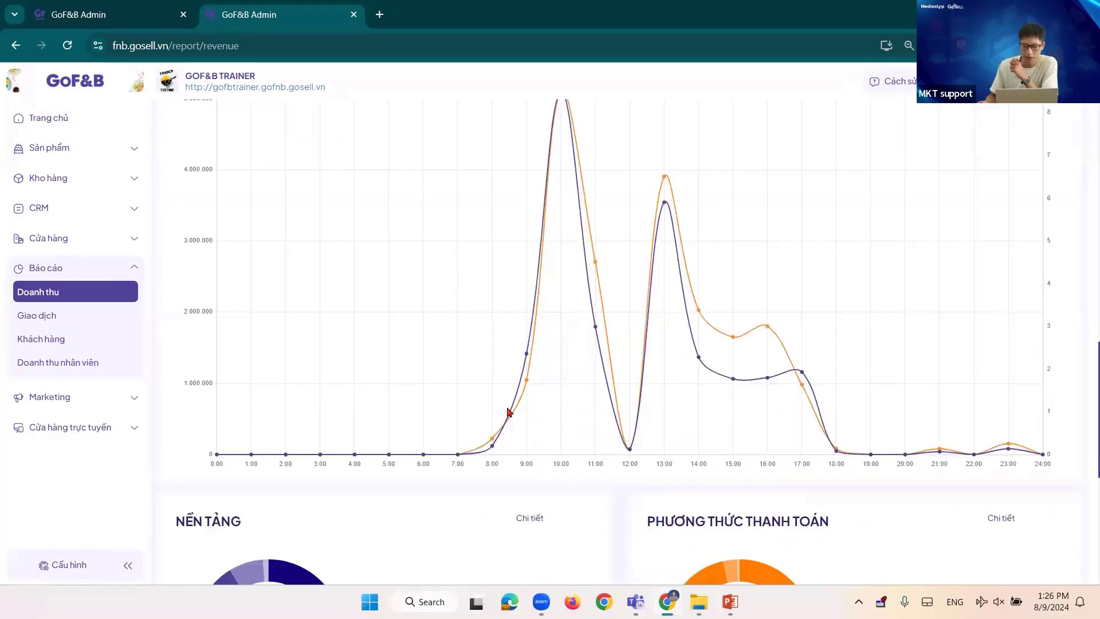
Review the revenue breakdowns by NỀN TẢNG, PHƯƠNG THỨC THANH TOÁN and LOẠI DỊCH VỤ
scroll(508, 412, down, 5)
scroll(636, 368, down, 1)
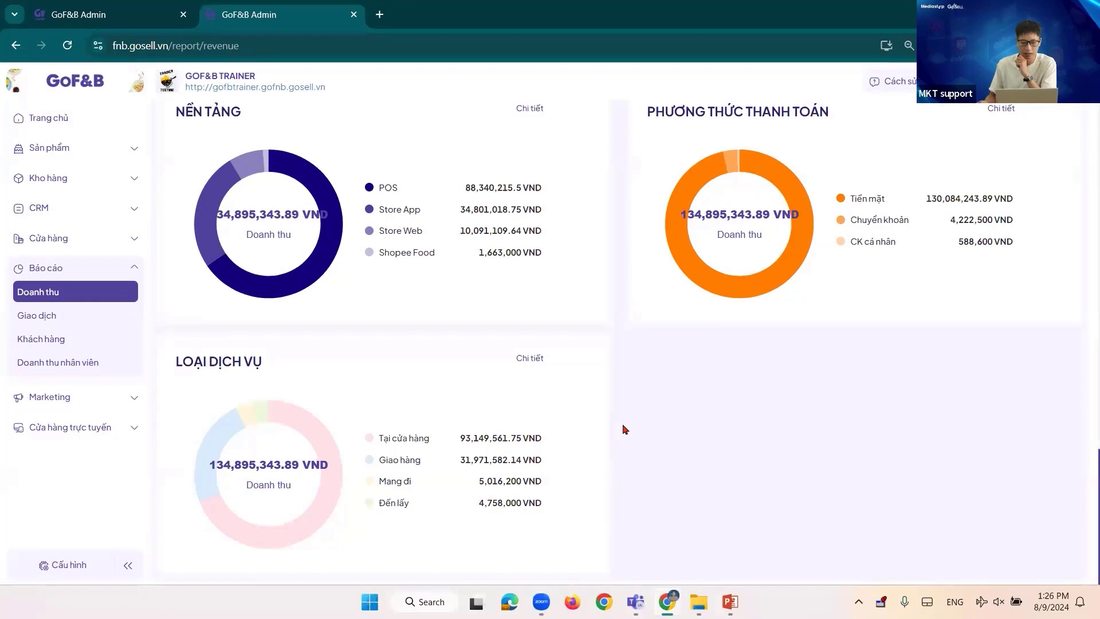
scroll(618, 422, up, 1)
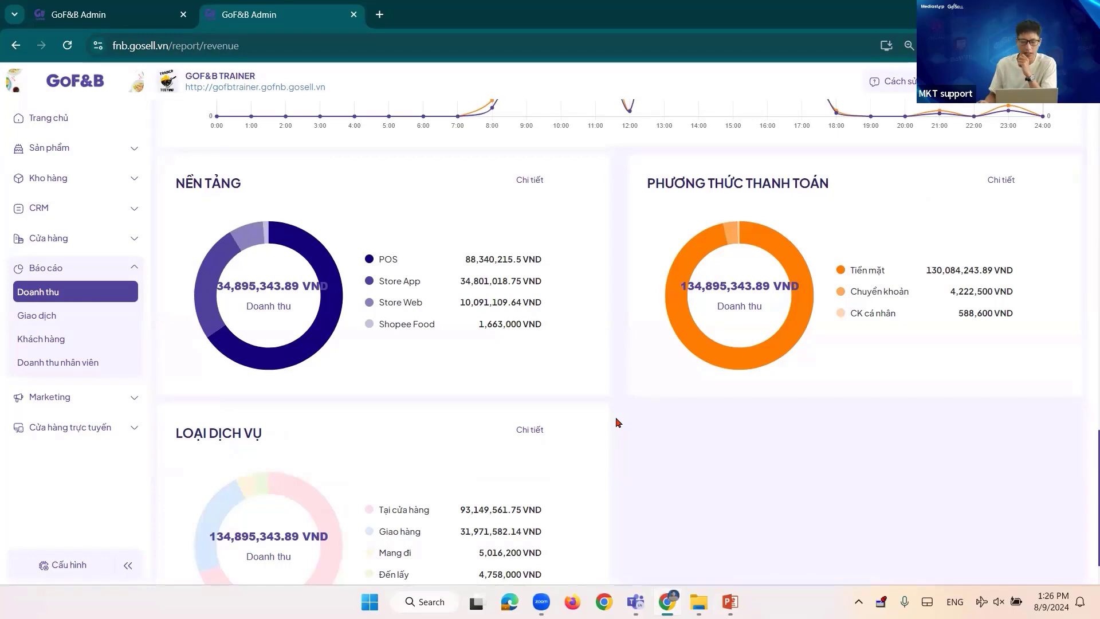
scroll(618, 422, up, 2)
scroll(618, 423, up, 1)
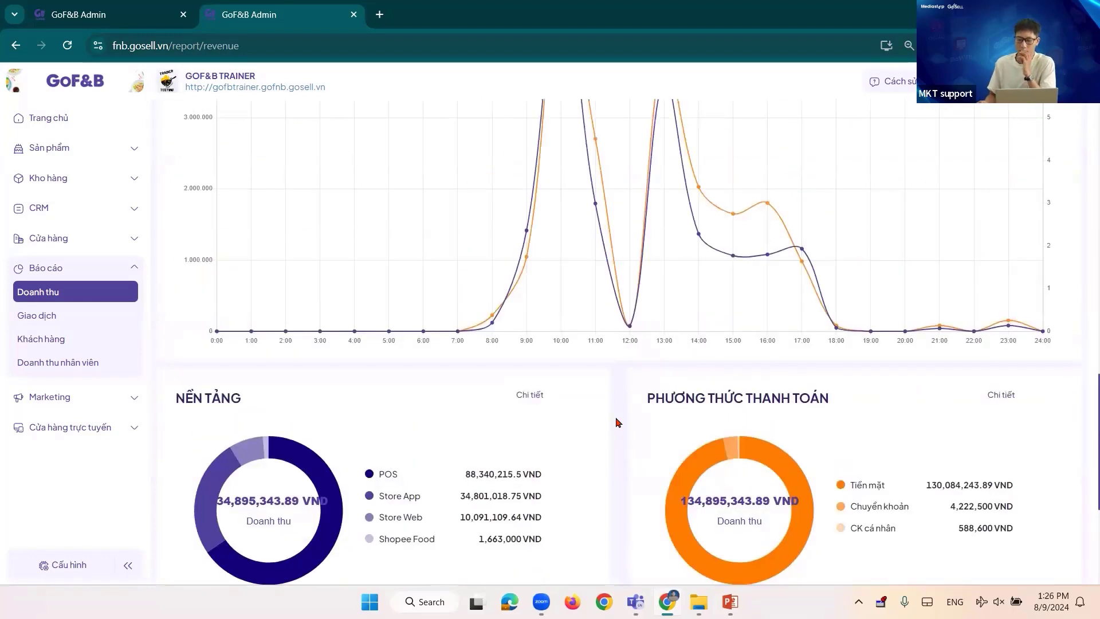
scroll(618, 422, up, 6)
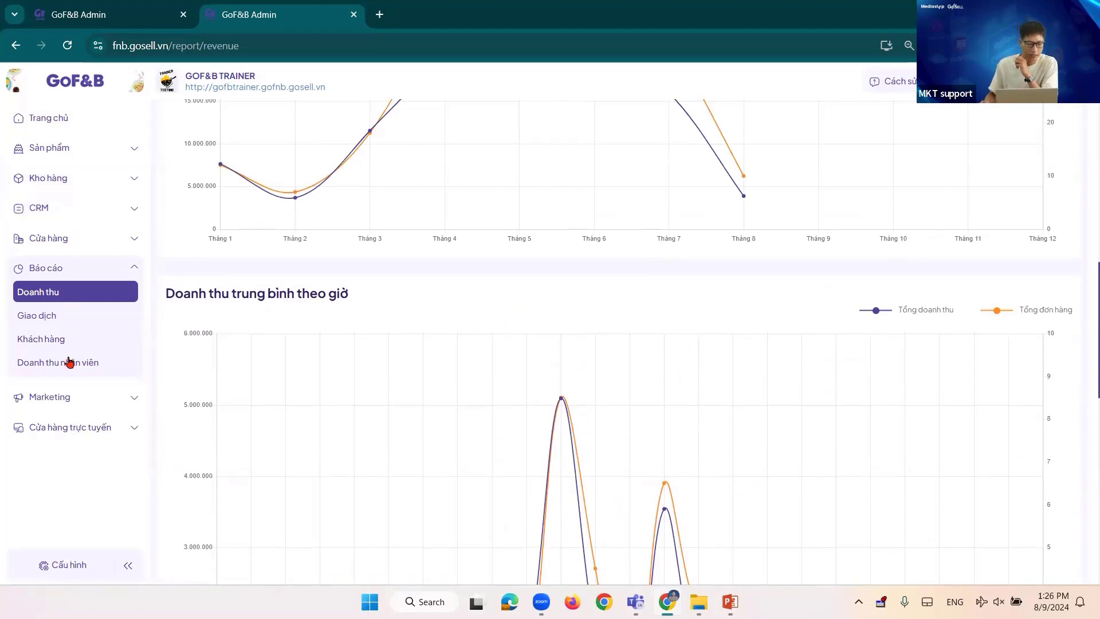
Open the Chiến dịch Email list under Marketing and look through its campaigns
click(90, 398)
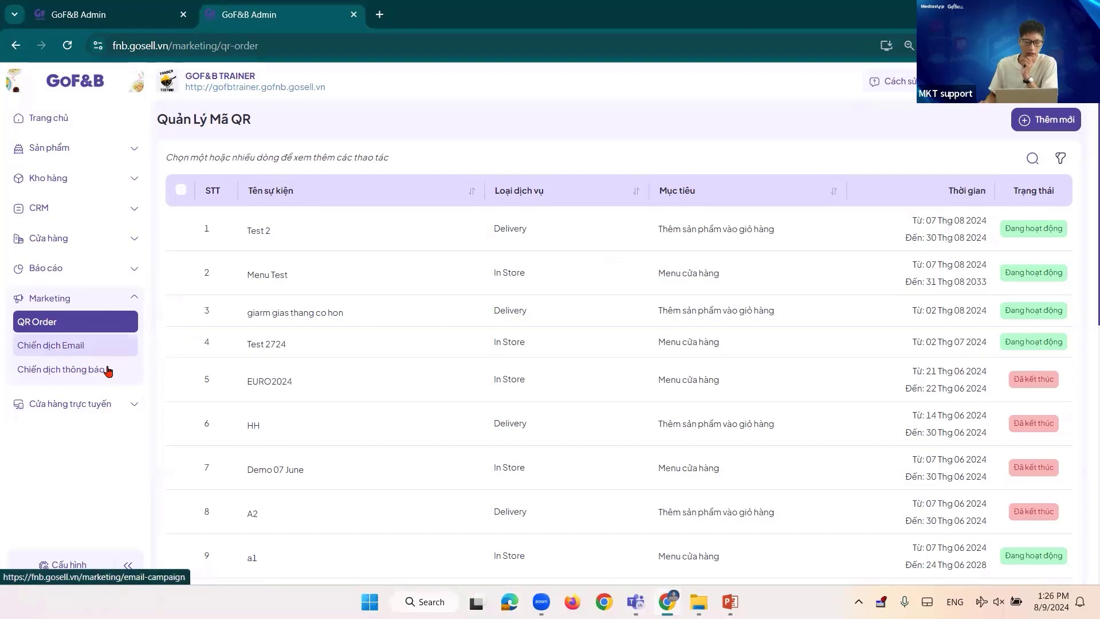
click(82, 350)
scroll(650, 302, down, 5)
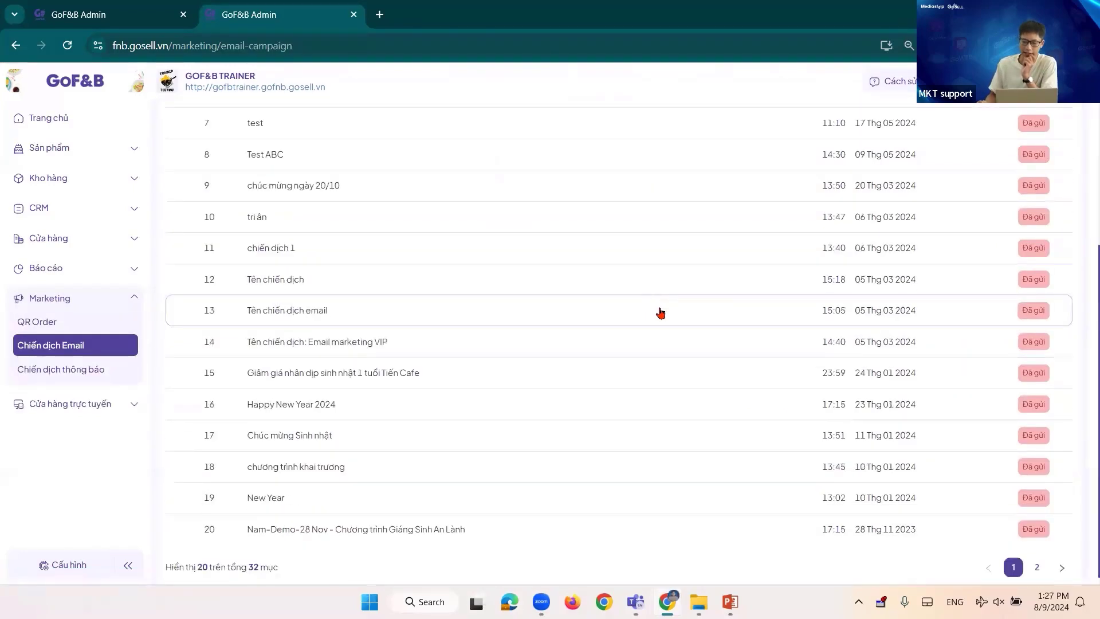
scroll(581, 332, up, 5)
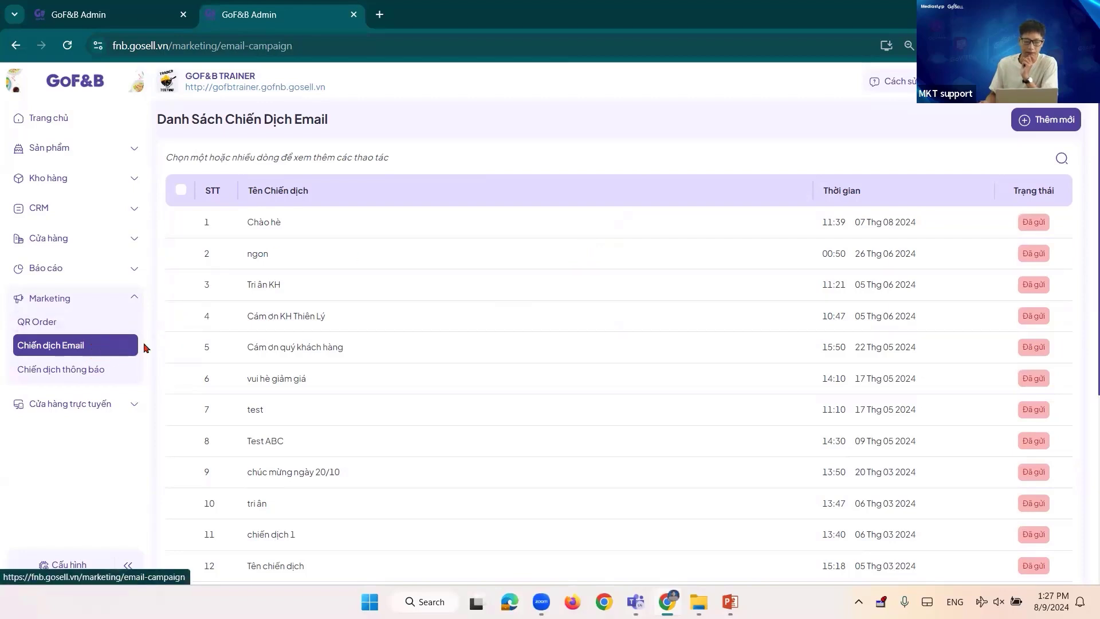
click(94, 350)
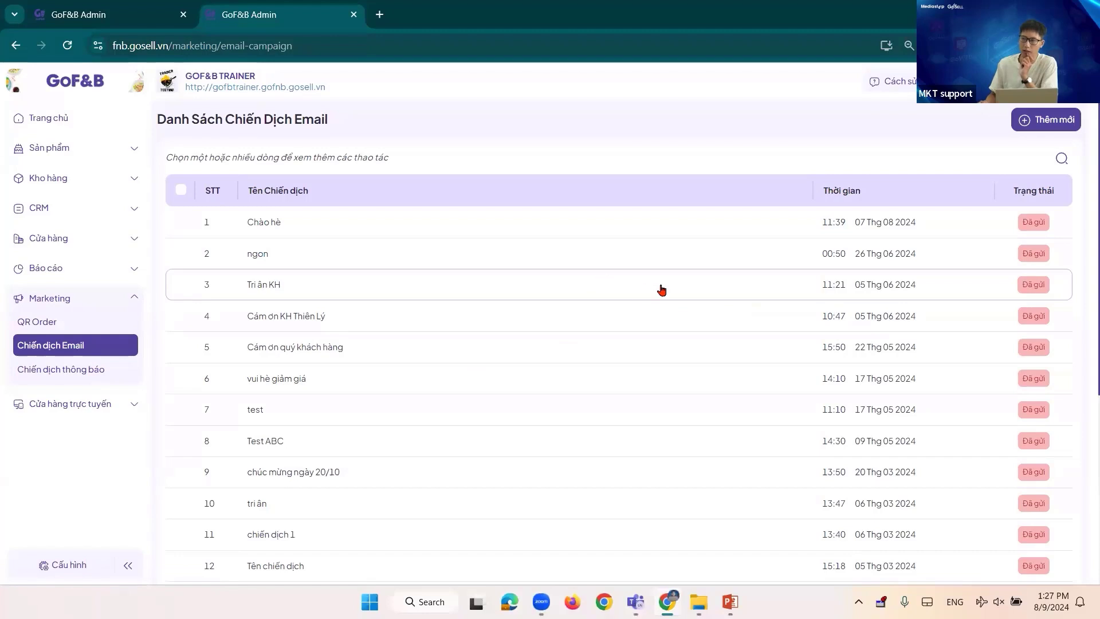
Start creating a new notification campaign under Chiến dịch thông báo
click(85, 381)
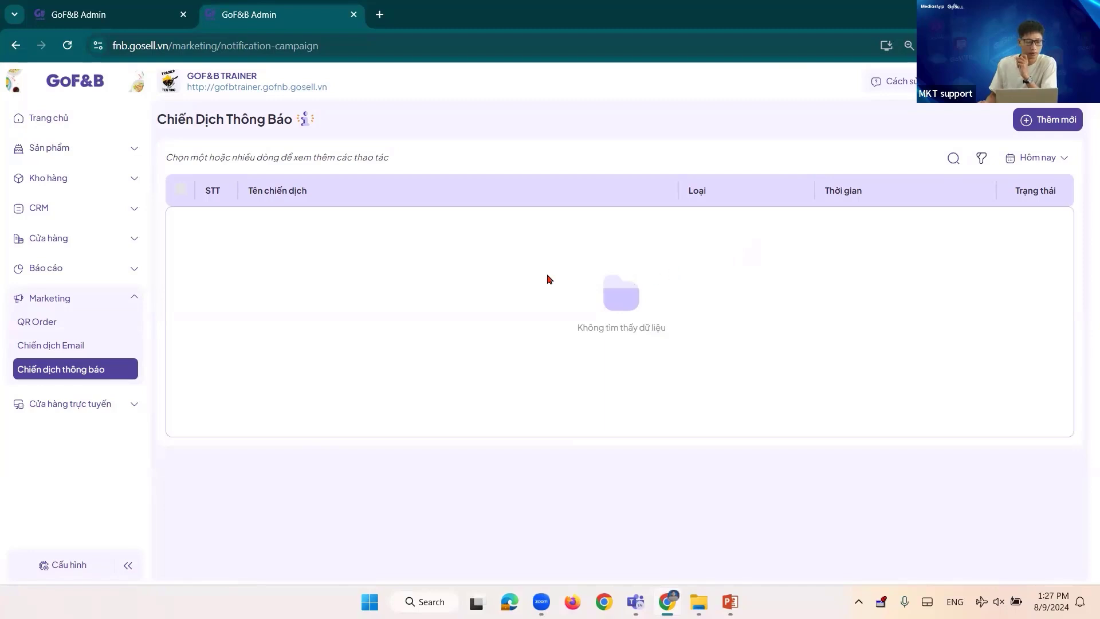
click(1043, 119)
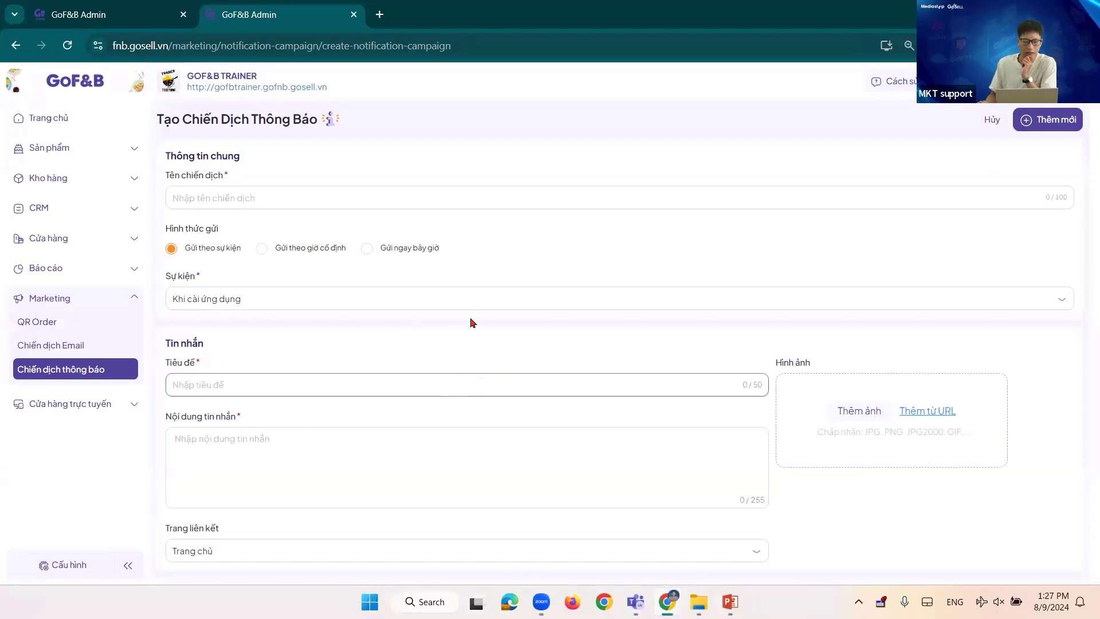
Keep Gửi theo sự kiện as the sending method, title the notification "20-10 giam gia 10%" and enter the message "giam 10% cho ban co phu nu vietnam"
click(400, 256)
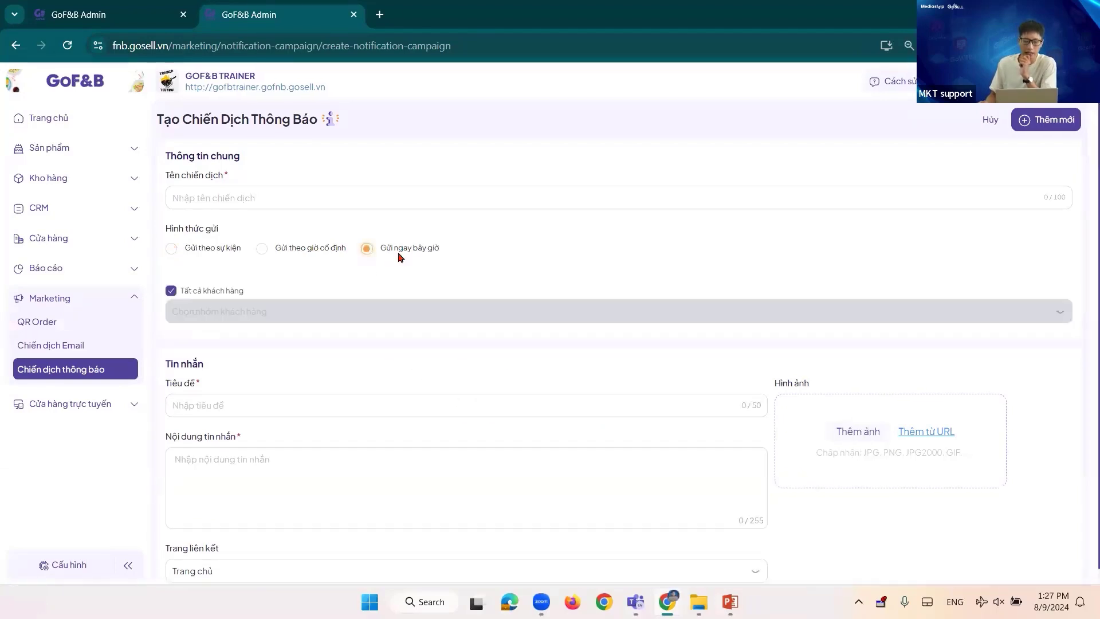
click(197, 248)
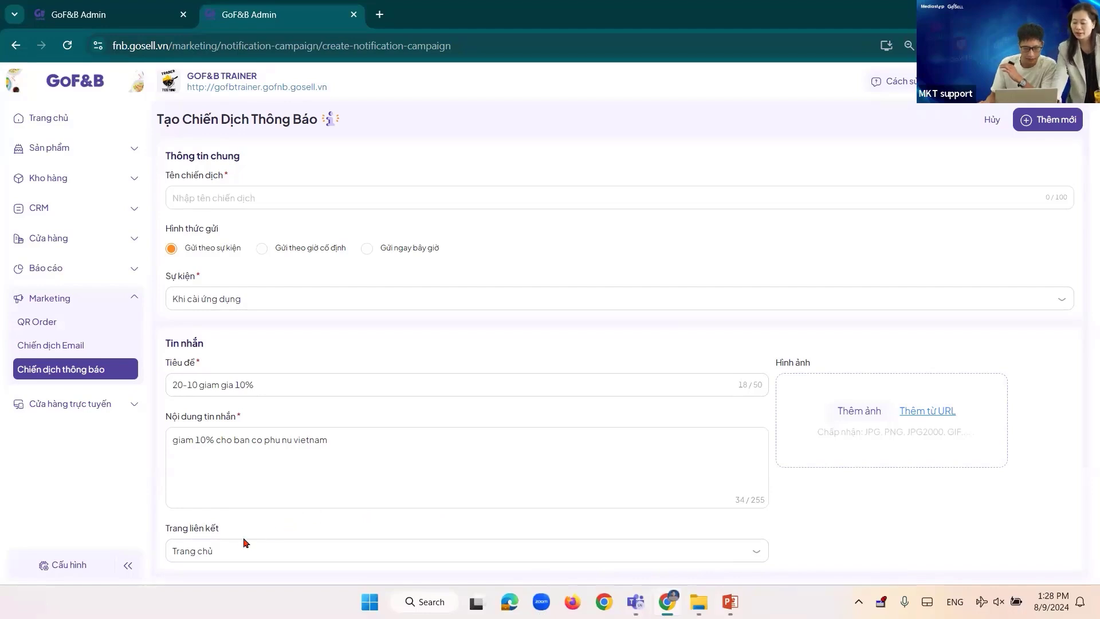
Look through the Trang liên kết options, trying Danh sách thông báo and returning the linked page to Trang chủ
click(204, 557)
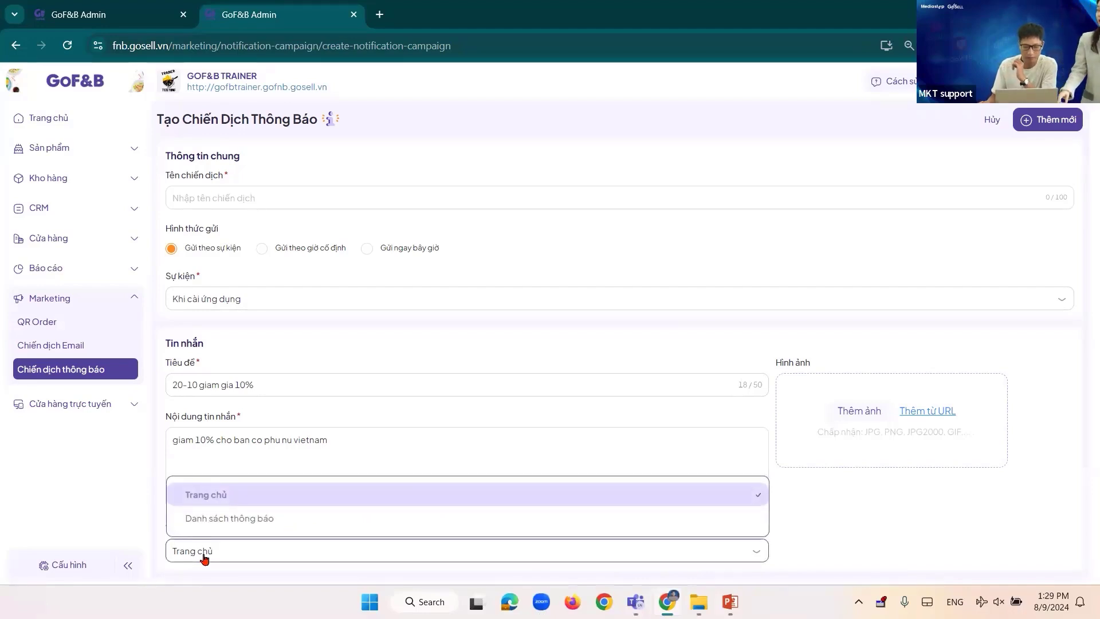
click(204, 556)
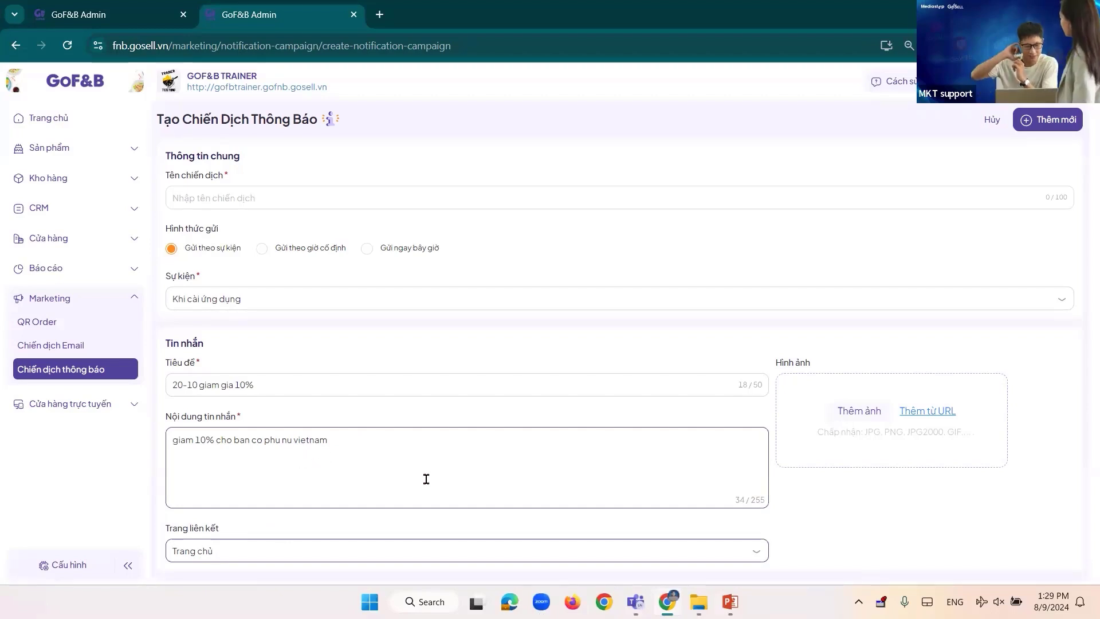
click(256, 551)
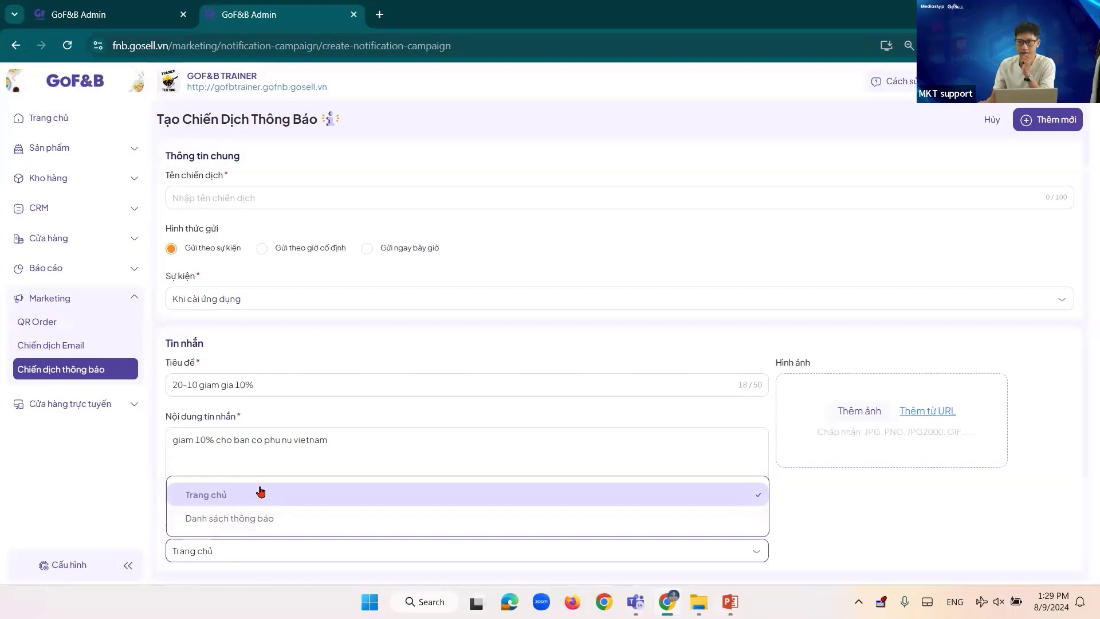
click(265, 543)
click(266, 543)
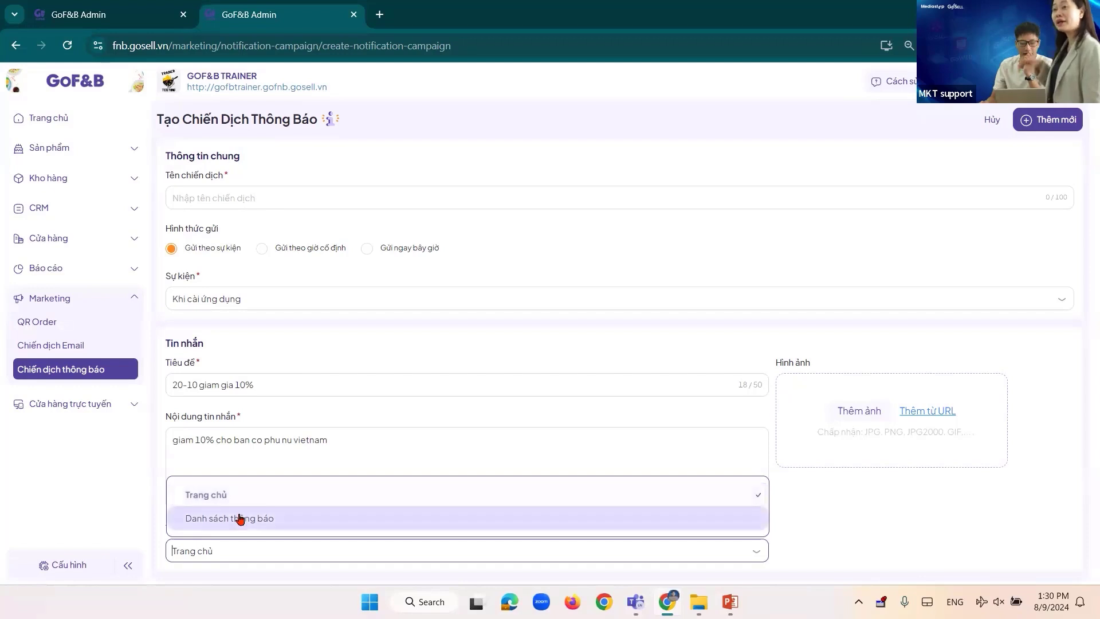
click(239, 518)
click(221, 549)
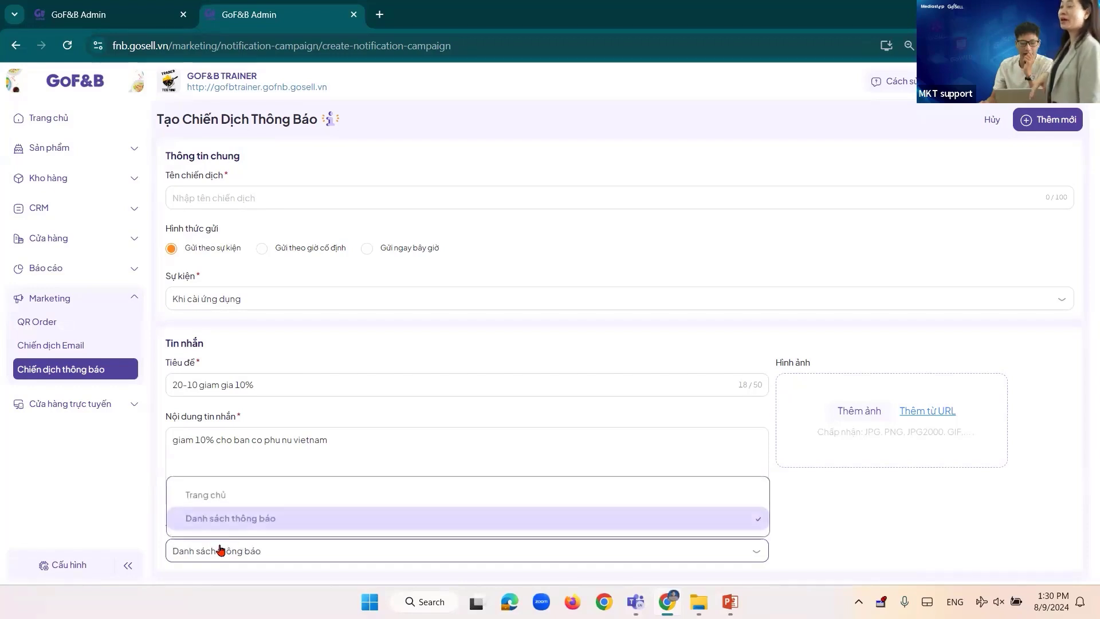
click(236, 497)
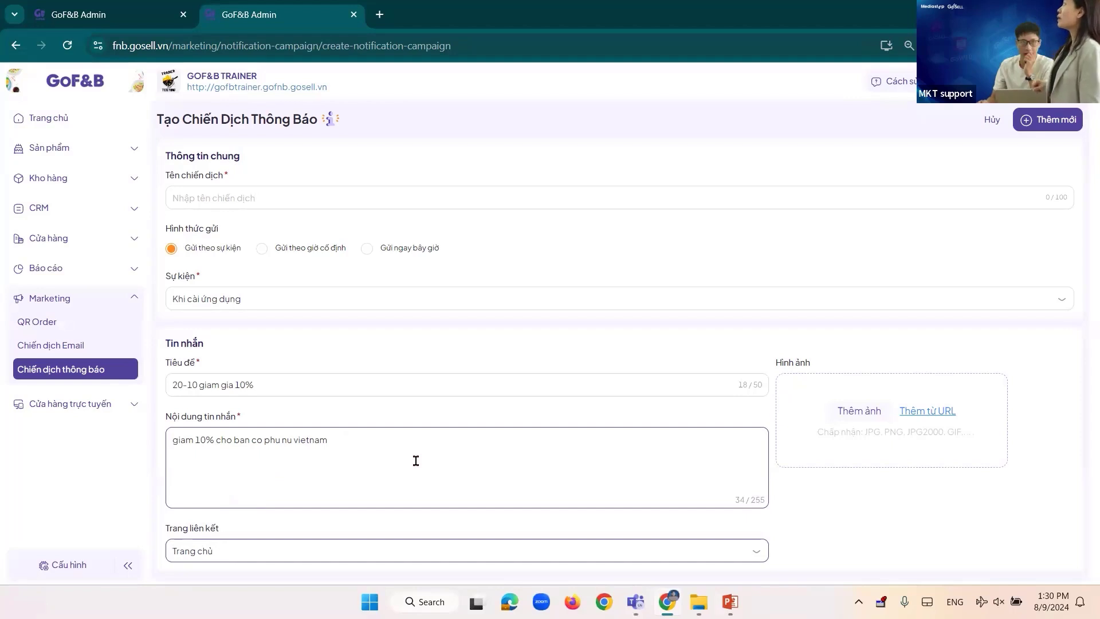
click(264, 554)
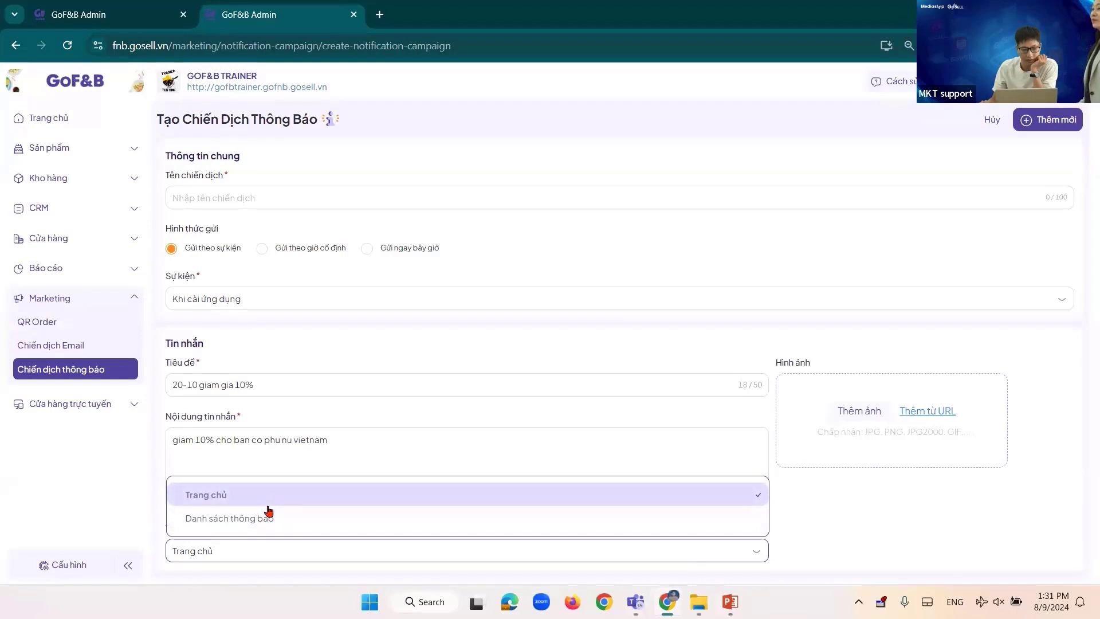
click(388, 324)
Set the notification to Gửi ngay bây giờ for all customers and name the campaign "trang chu thong bao"
click(367, 249)
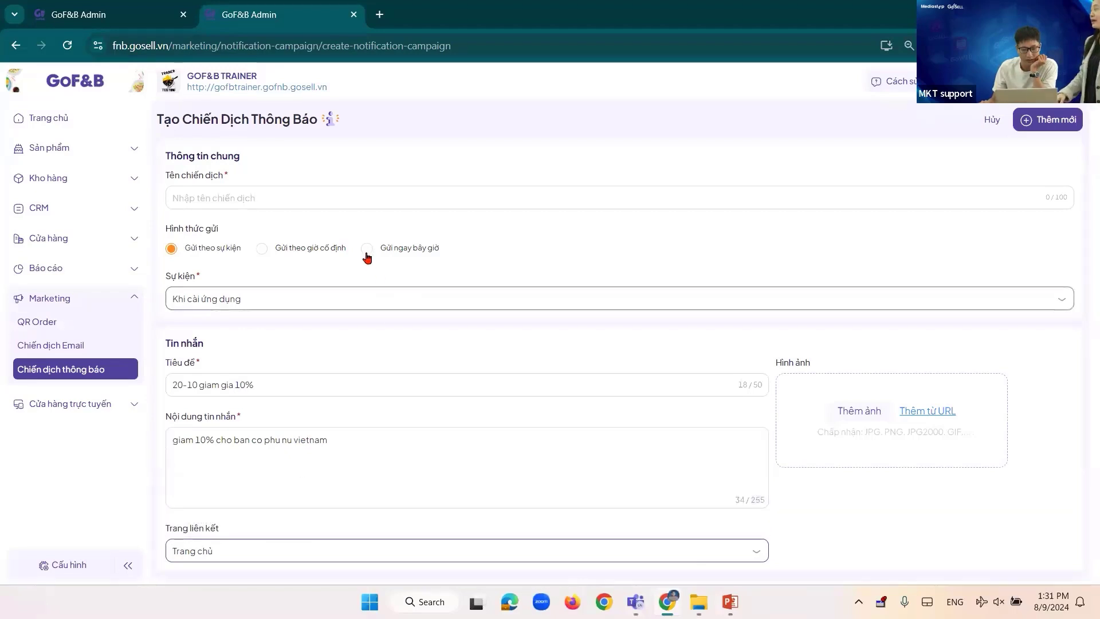
scroll(236, 388, down, 1)
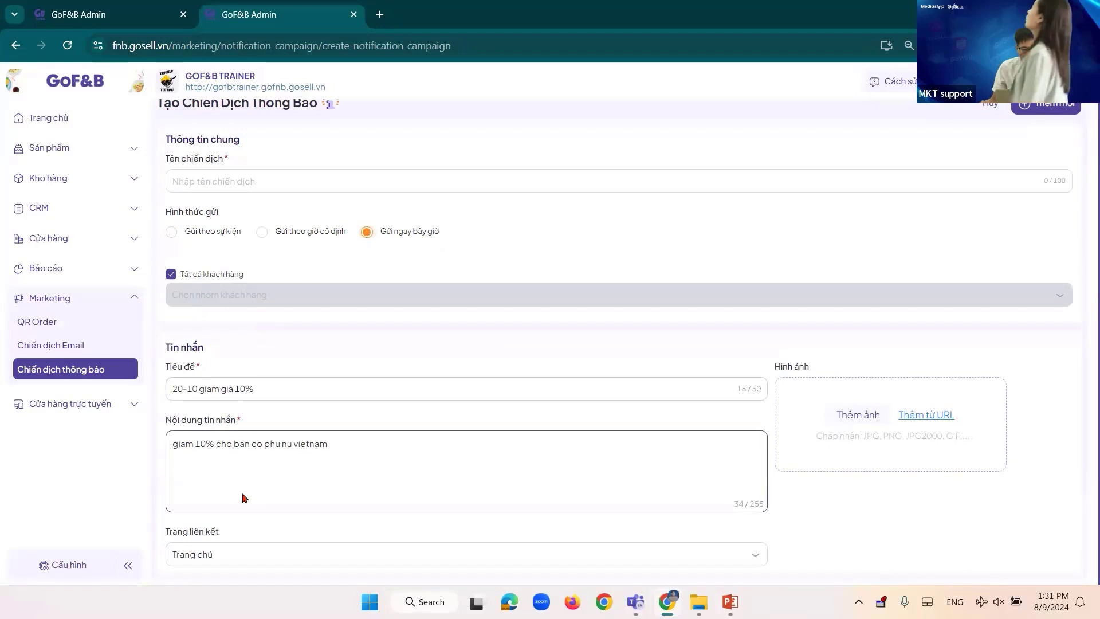
click(238, 176)
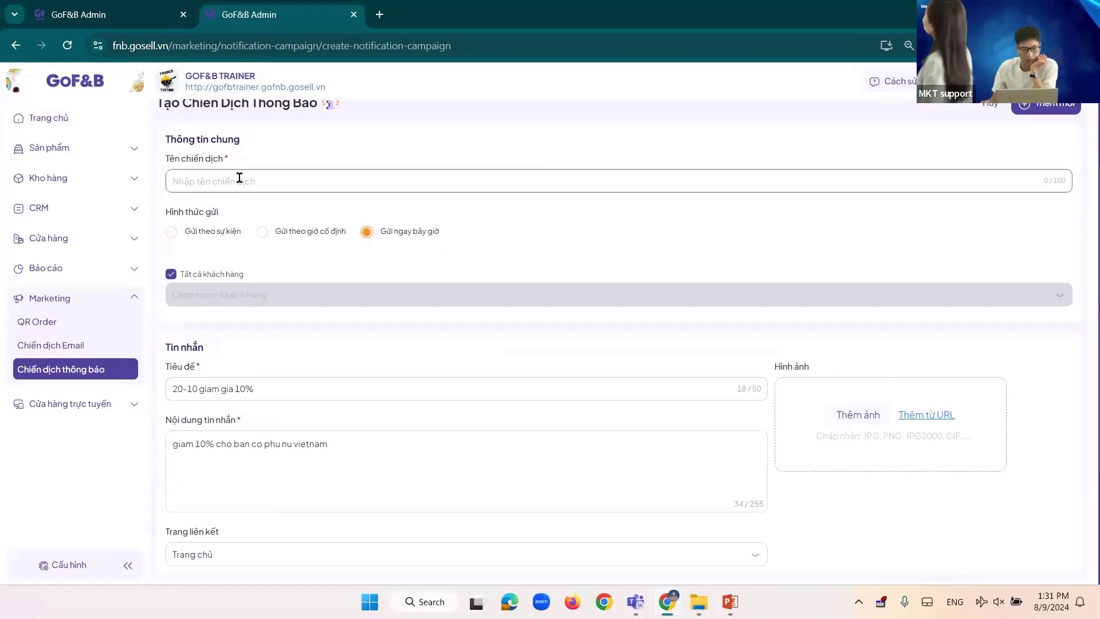
click(367, 204)
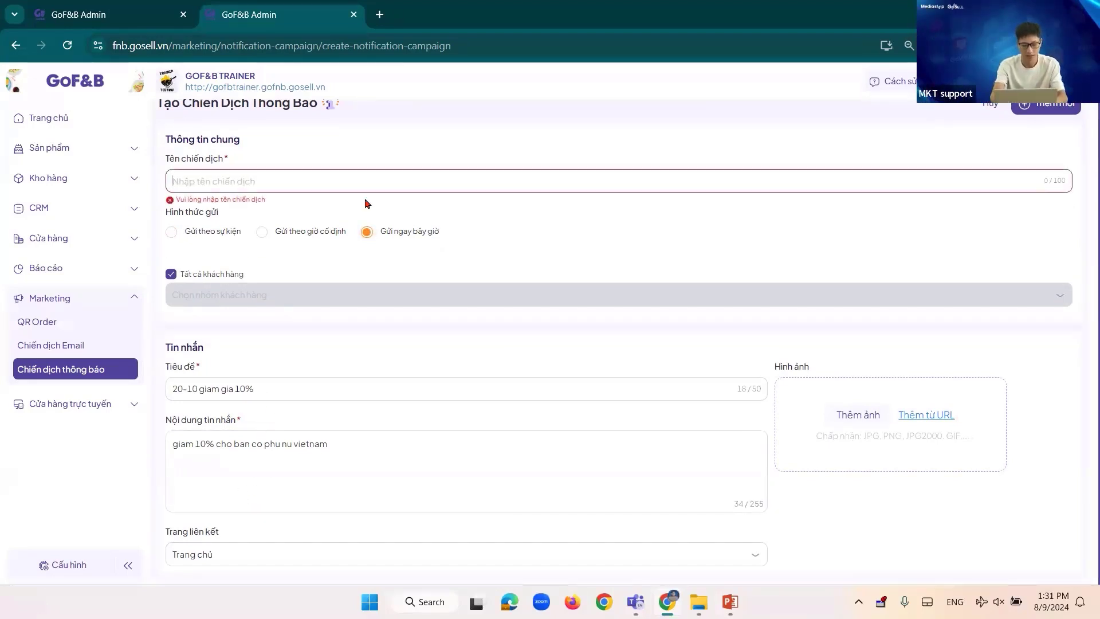
text(t)
key(BackSpace)
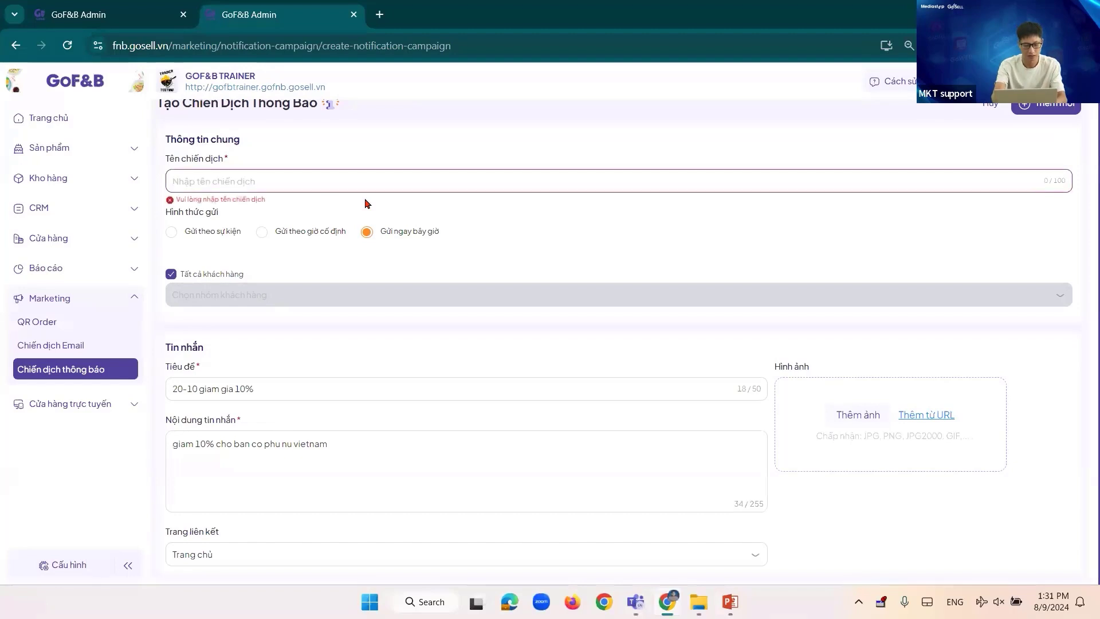
text(trang chu)
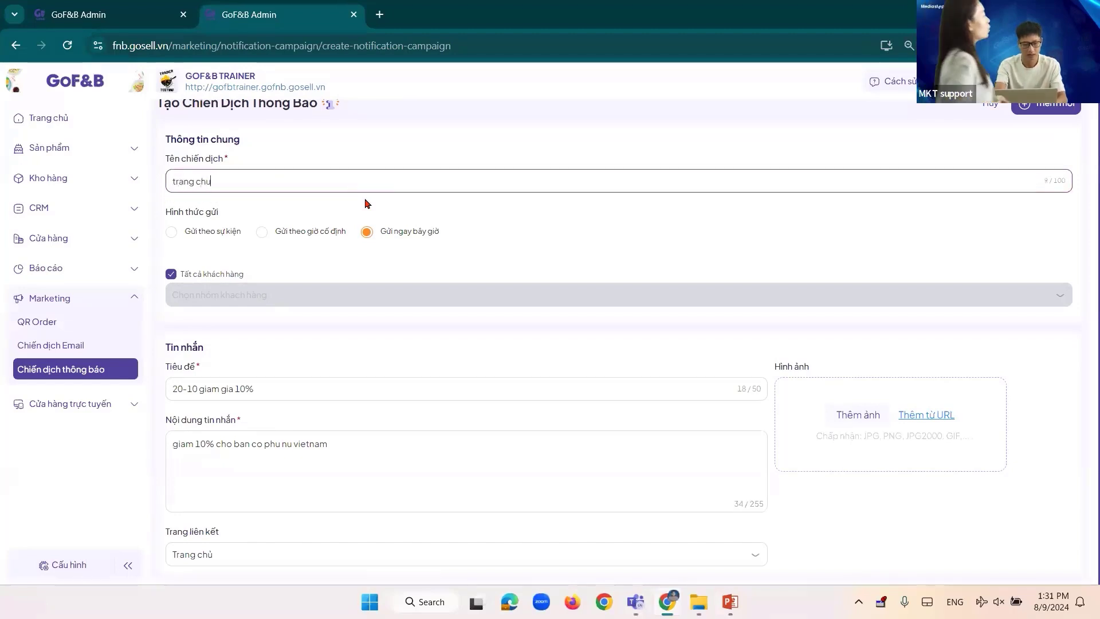
text( tho)
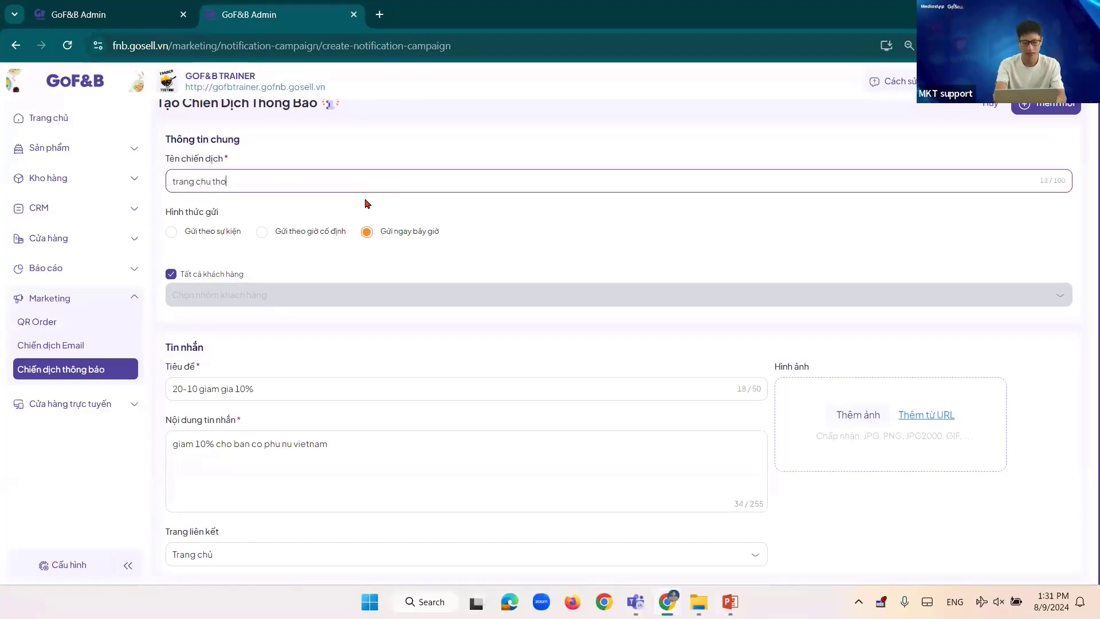
text(ng bao)
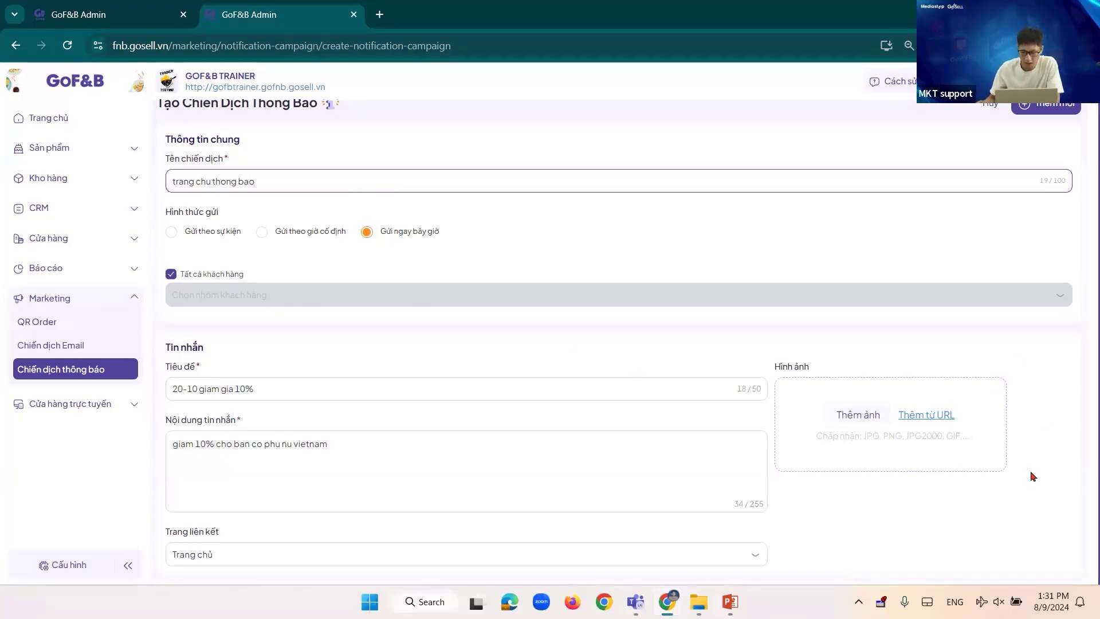
Create the notification campaign, view its details from the campaign list, and return to the list
click(1045, 541)
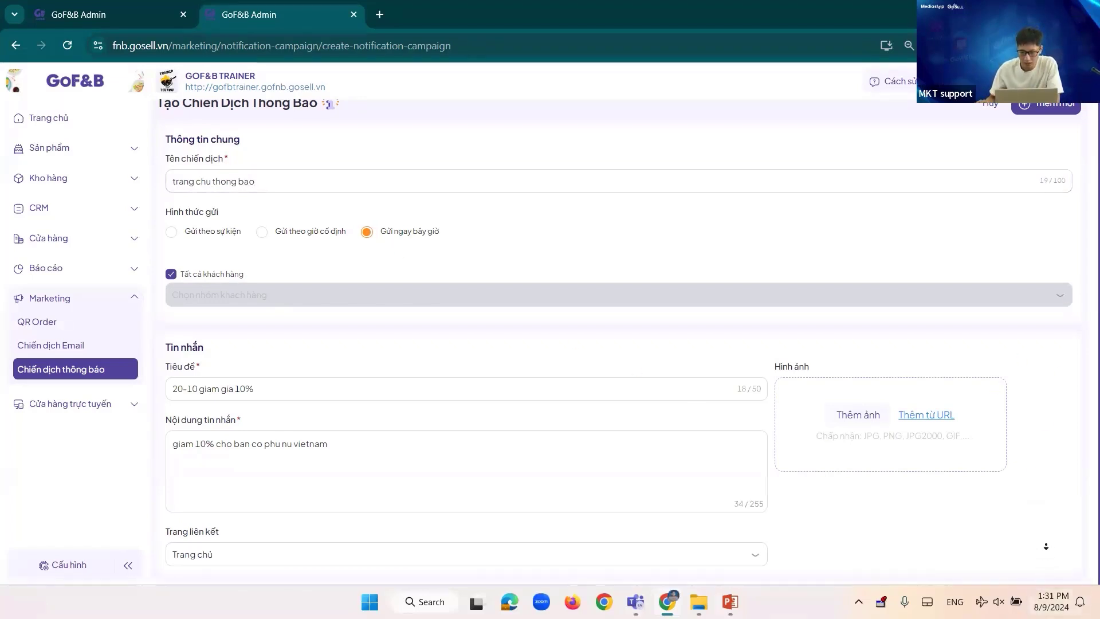
click(733, 454)
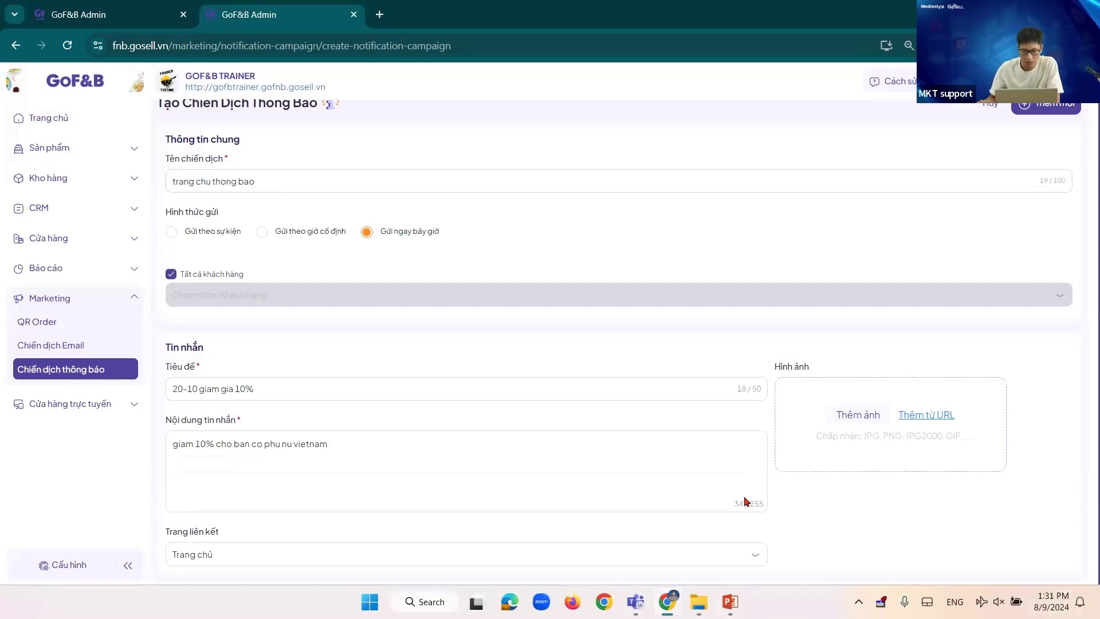
scroll(1029, 203, up, 1)
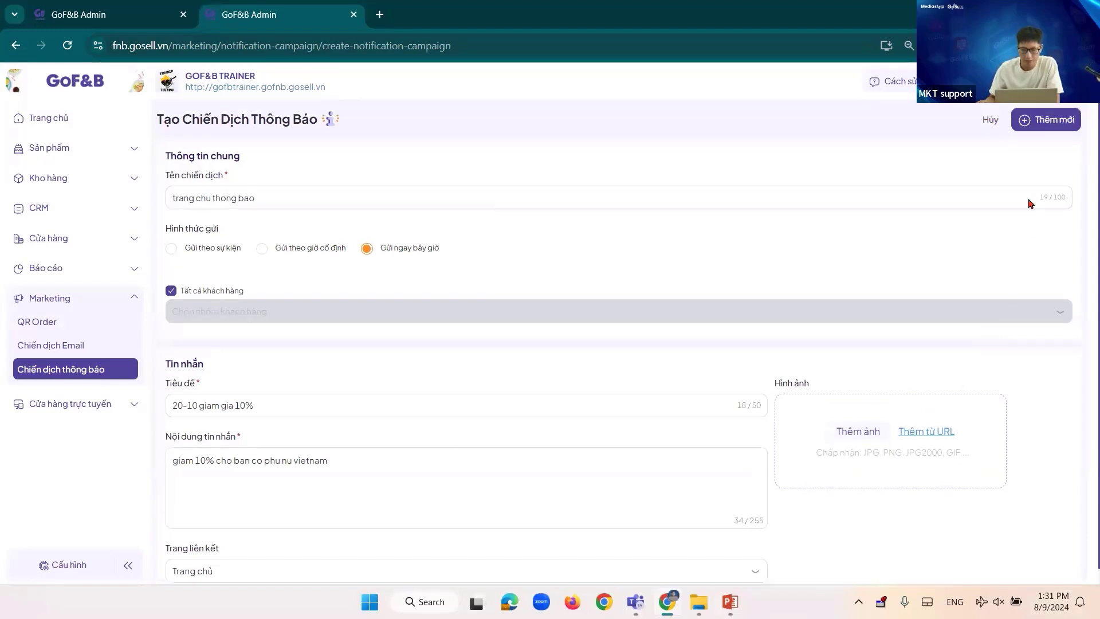
click(1038, 121)
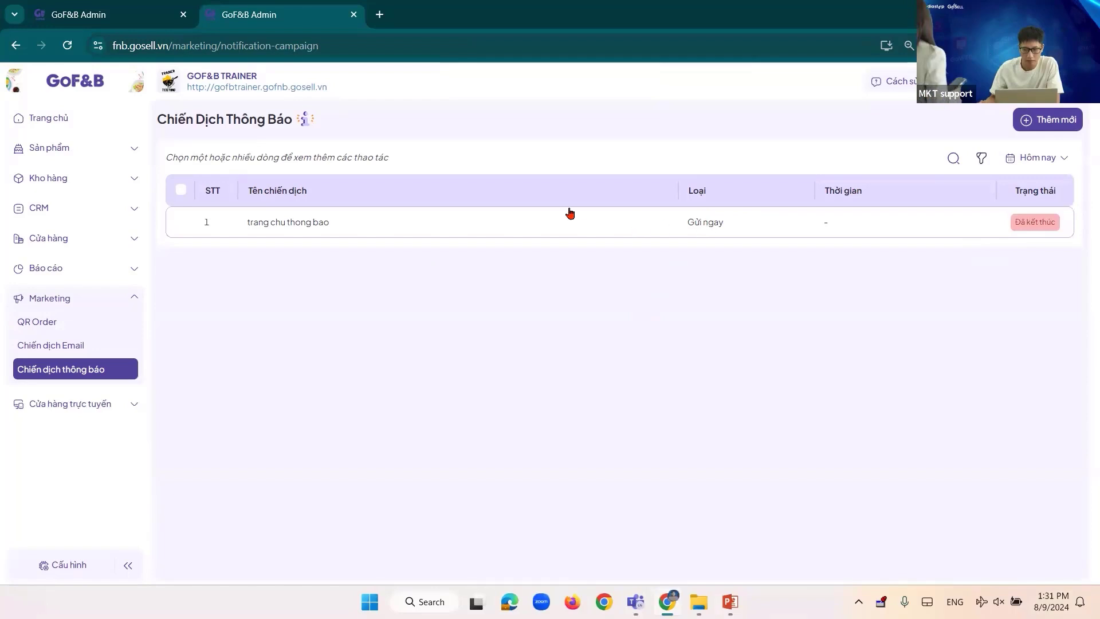
click(549, 225)
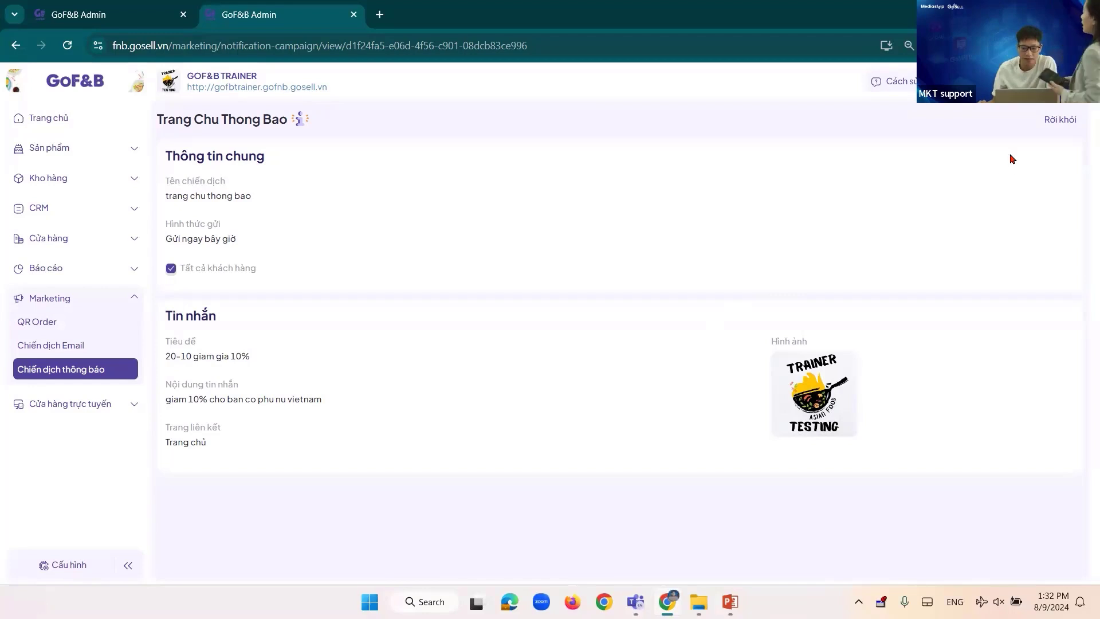
click(1057, 122)
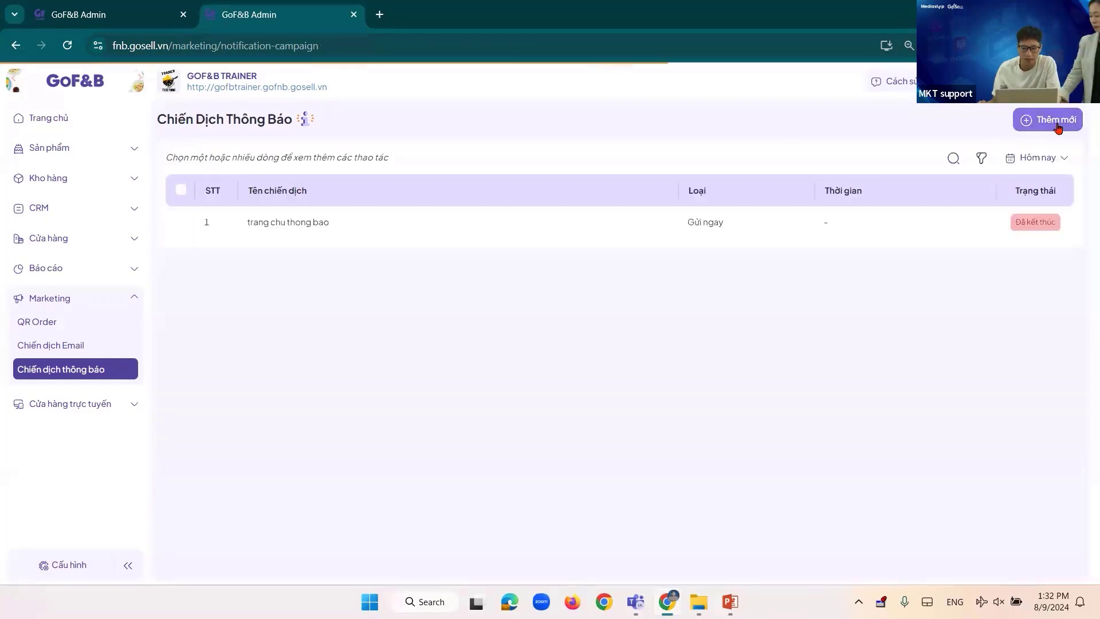
Start another notification campaign sent with Gửi ngay bây giờ and linked to Danh sách thông báo
click(1058, 122)
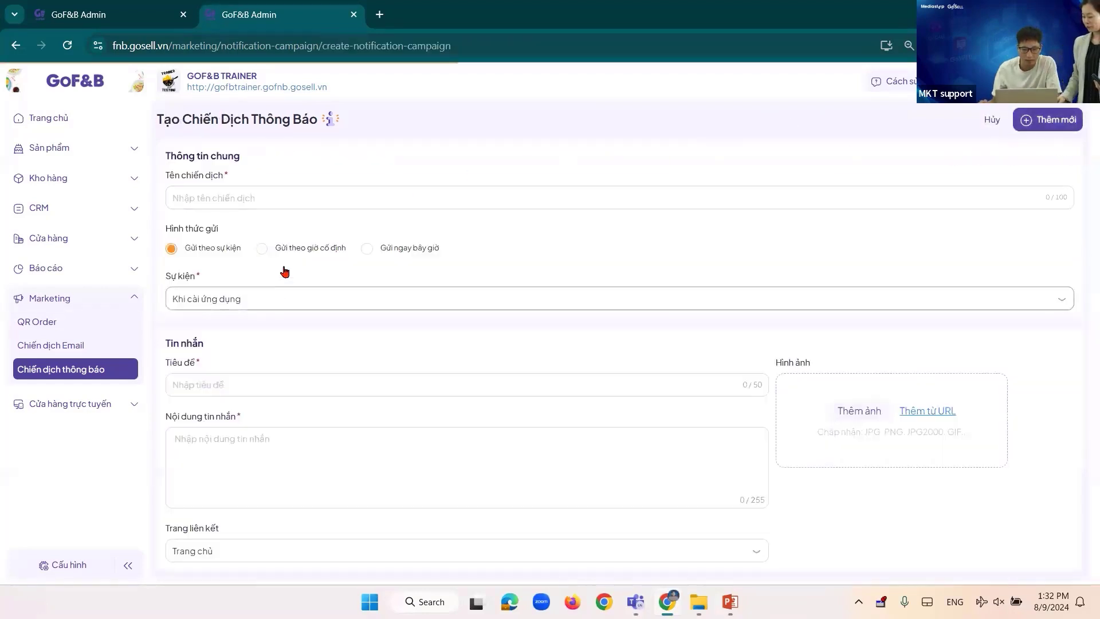
click(387, 251)
scroll(221, 567, down, 1)
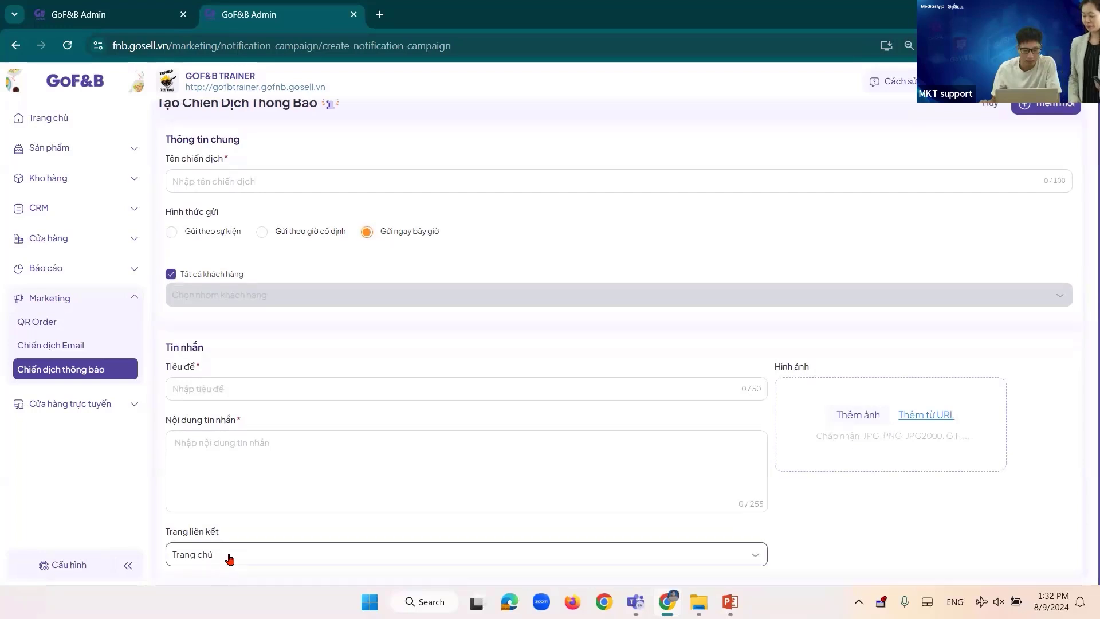
click(221, 550)
click(230, 521)
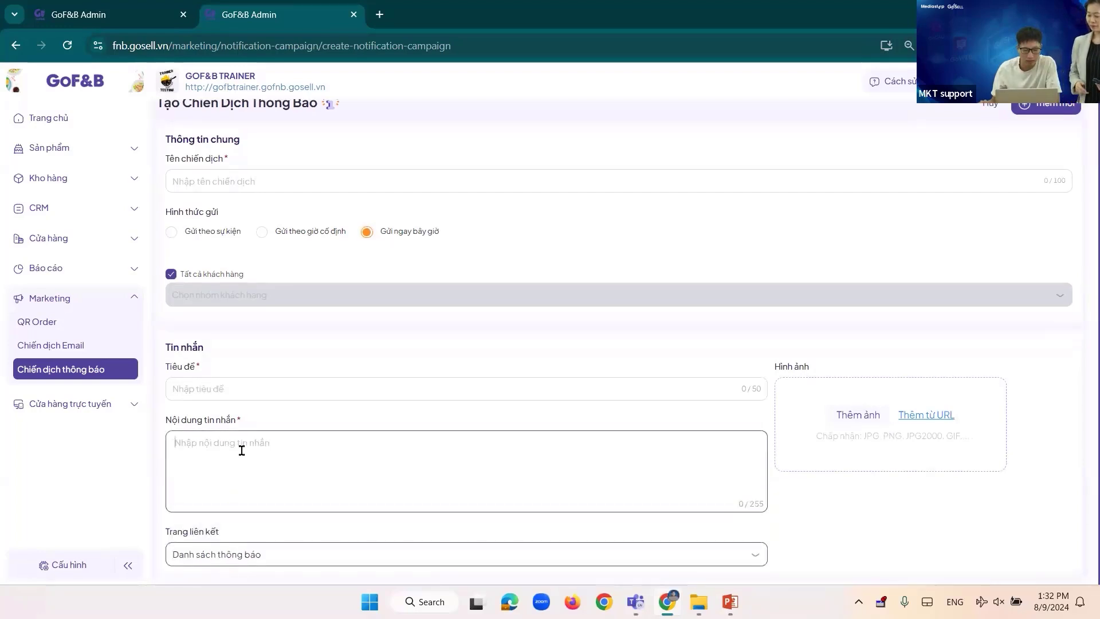
Enter the title "asdd", the message "assdd" and the campaign name "dstb", and create the campaign
click(250, 397)
text(asdd)
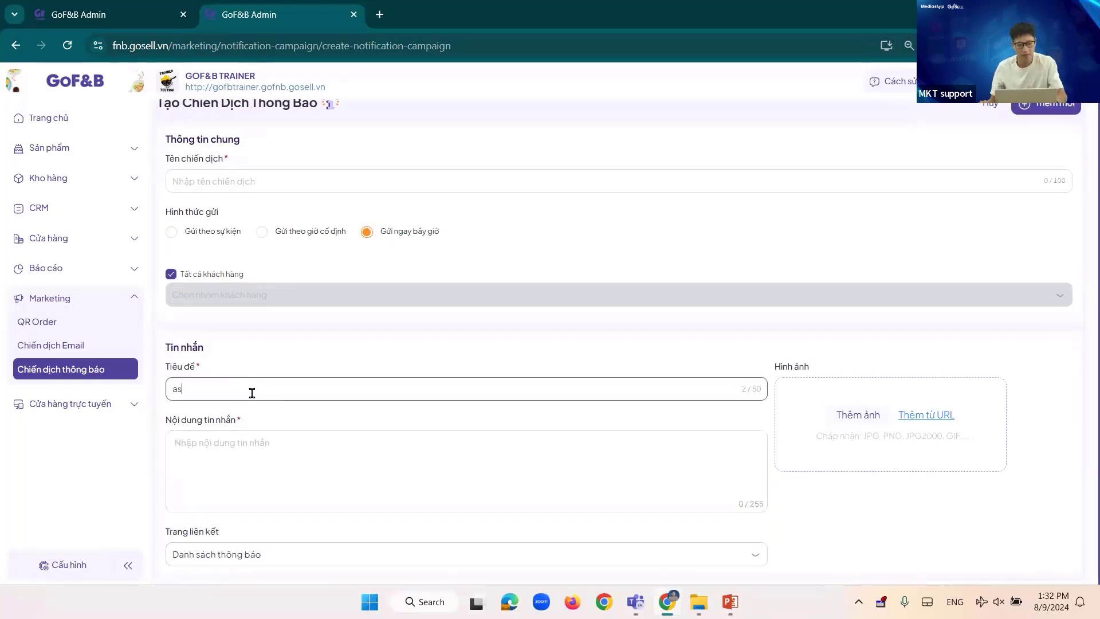
click(235, 453)
text(assdd)
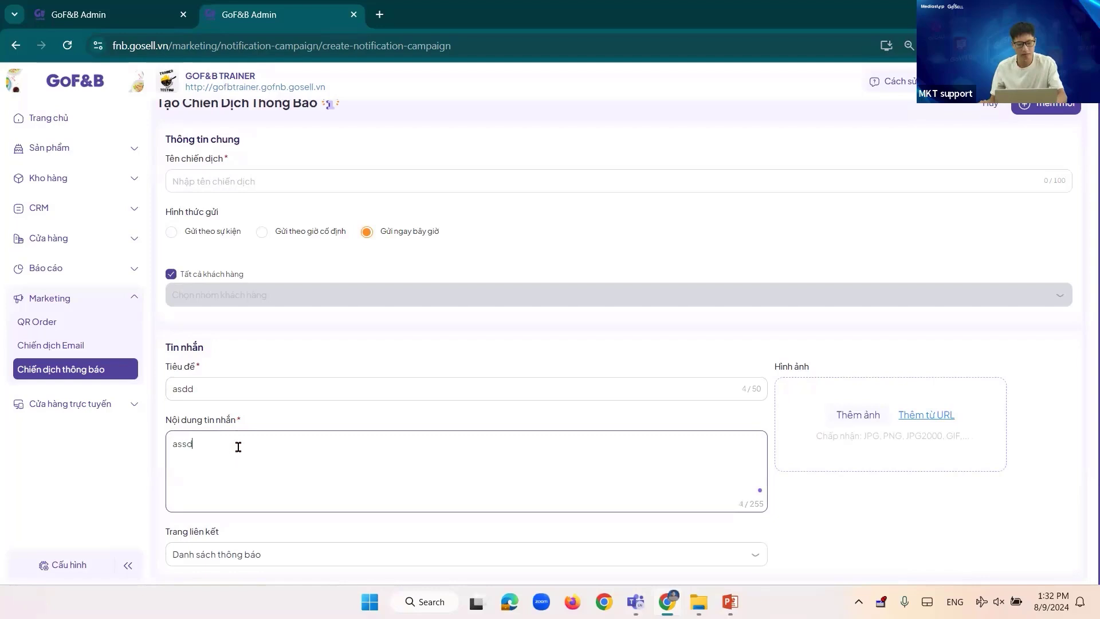
click(234, 182)
text(dstb)
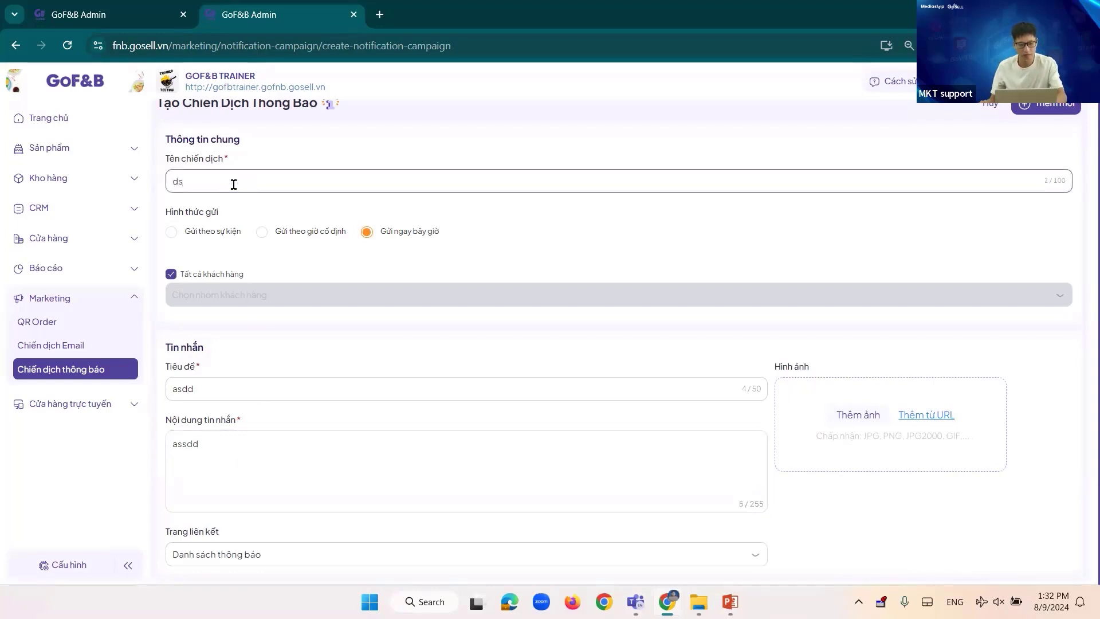
click(1041, 113)
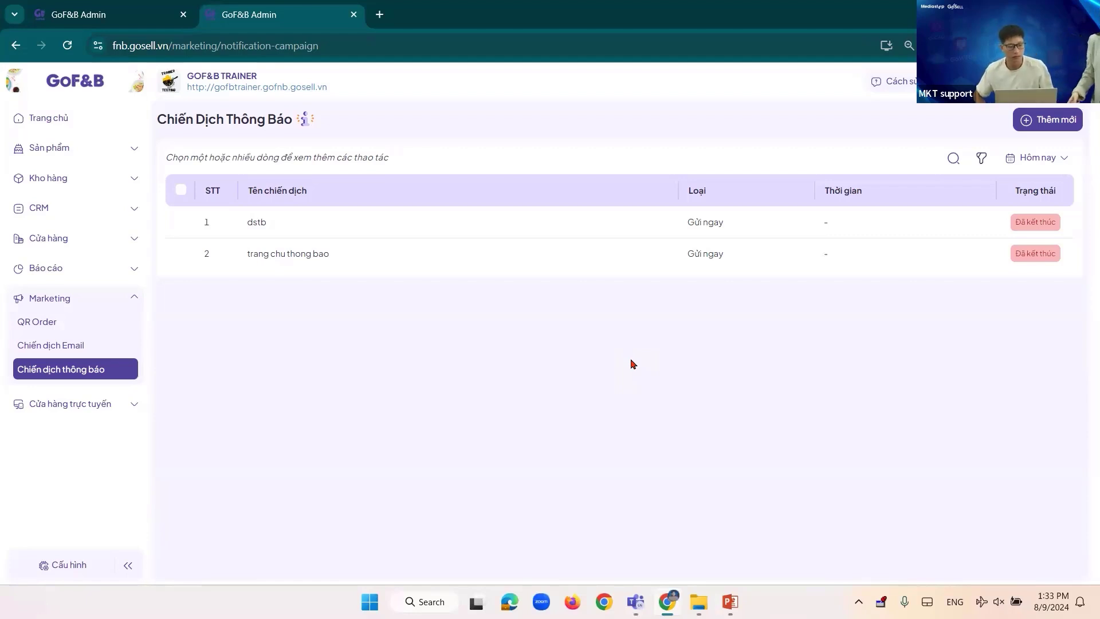
Start a new email campaign under Chiến dịch Email, named "alo" with the description "alo 123"
click(83, 344)
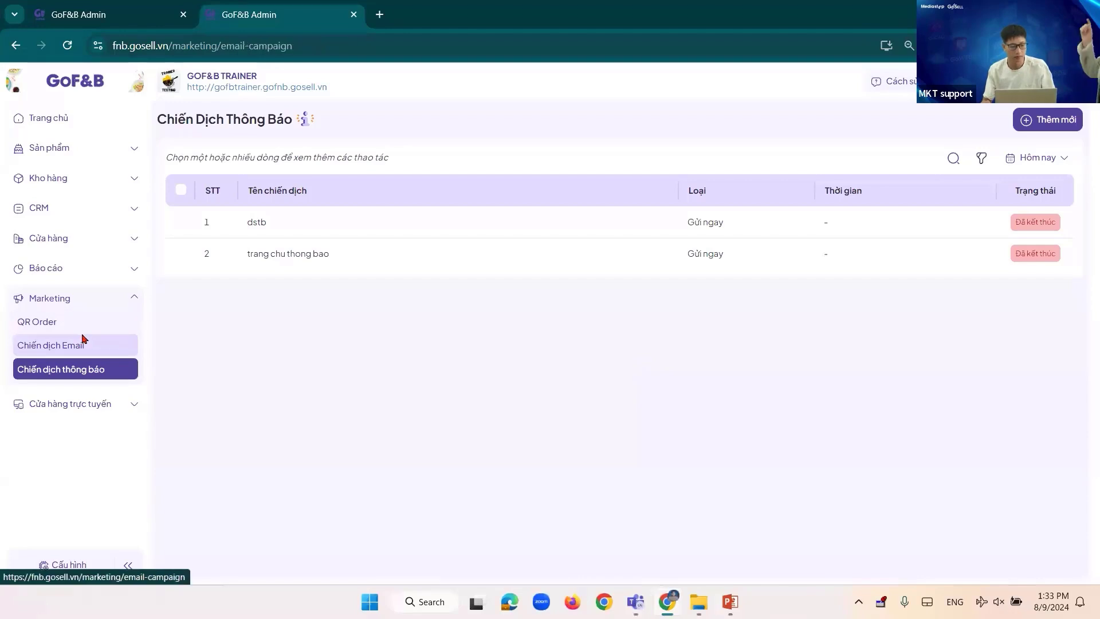
click(1044, 129)
click(319, 263)
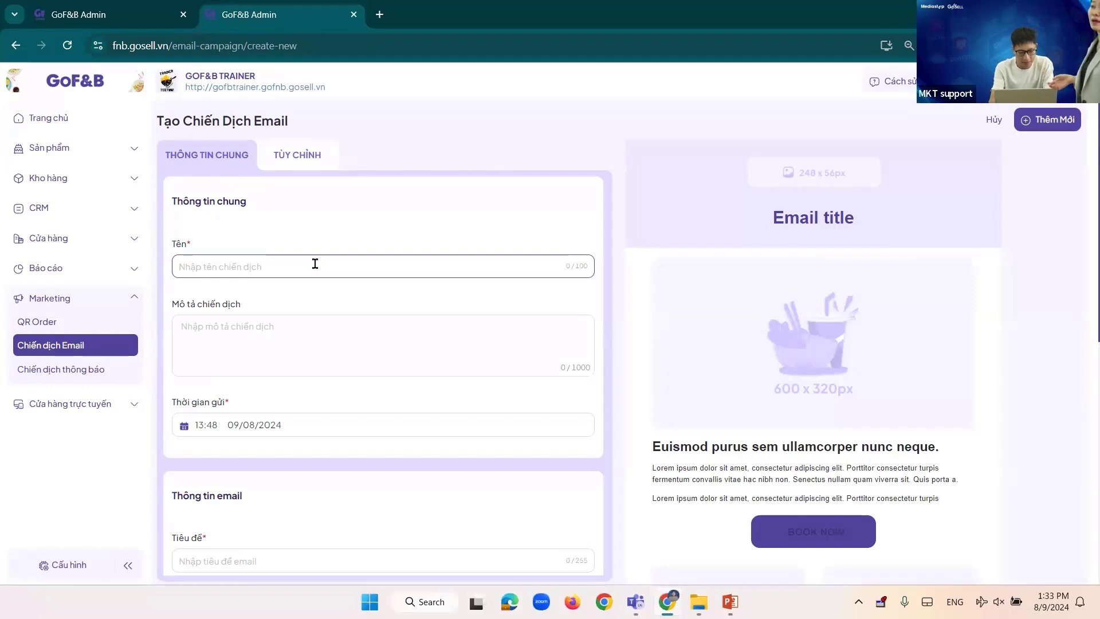
text(alo)
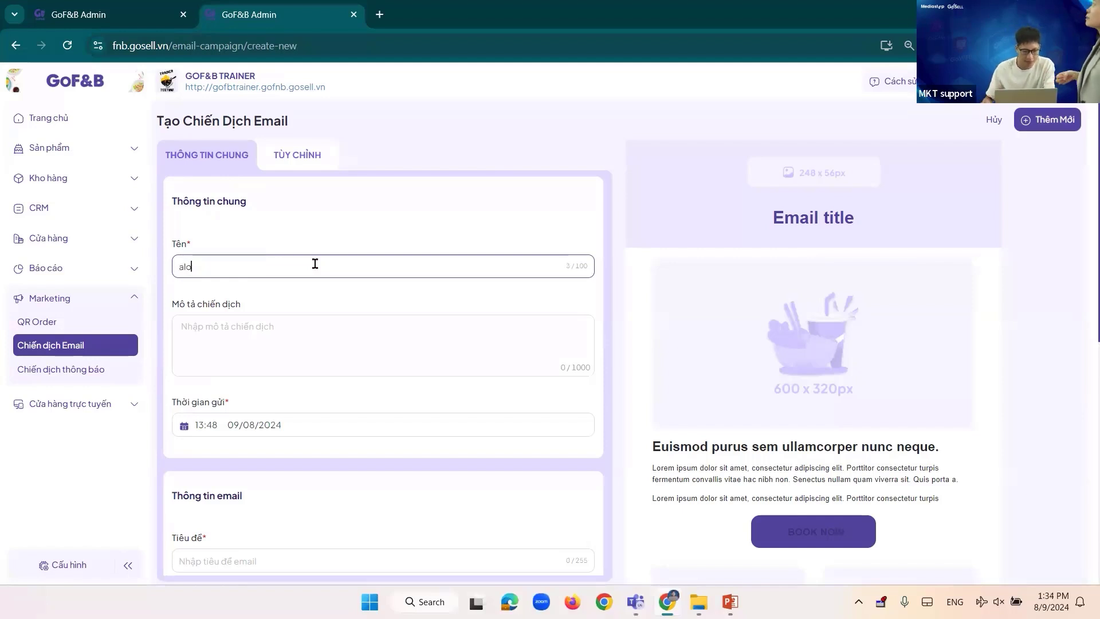
click(250, 325)
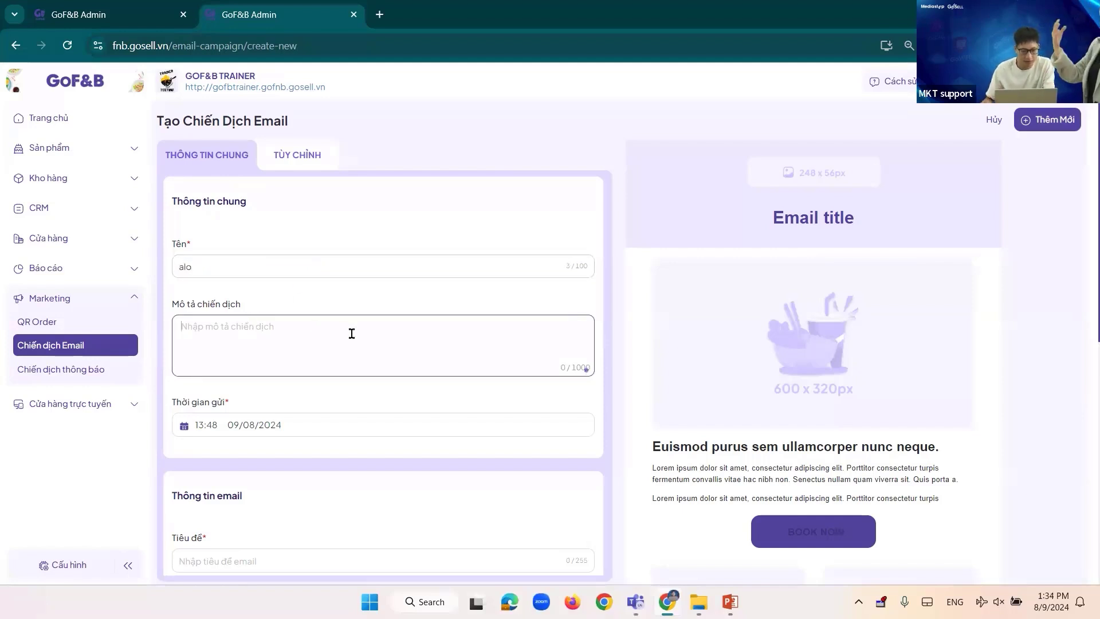
text(alo 123)
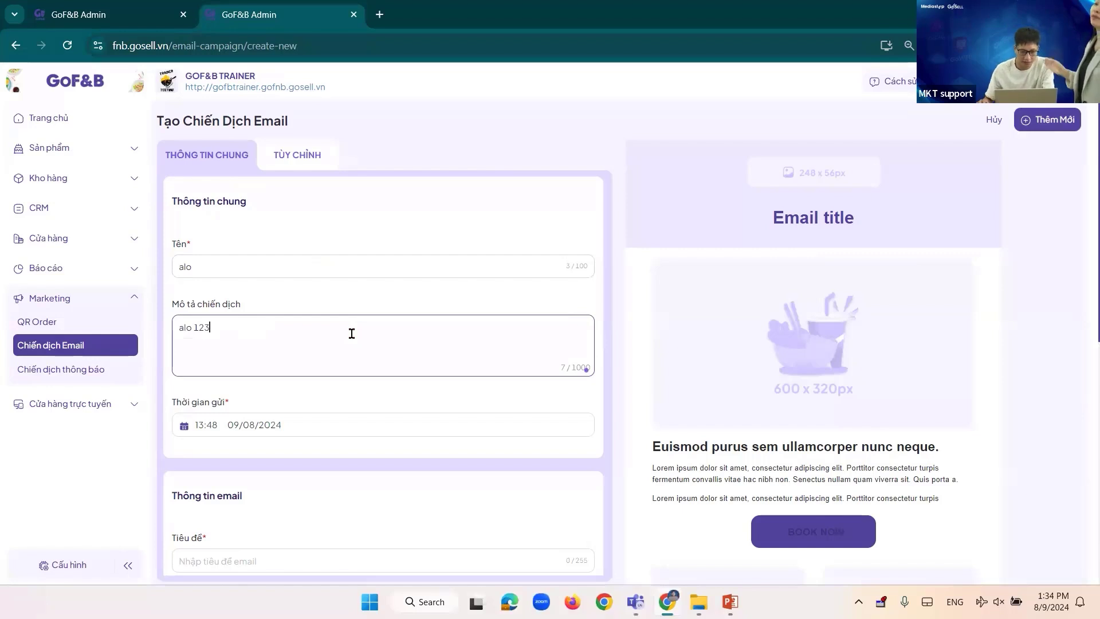
Enter the email title "giam 10% cho don tu 1trieu" and set Gửi đến to Gửi đến nhóm khách hàng
scroll(274, 355, down, 1)
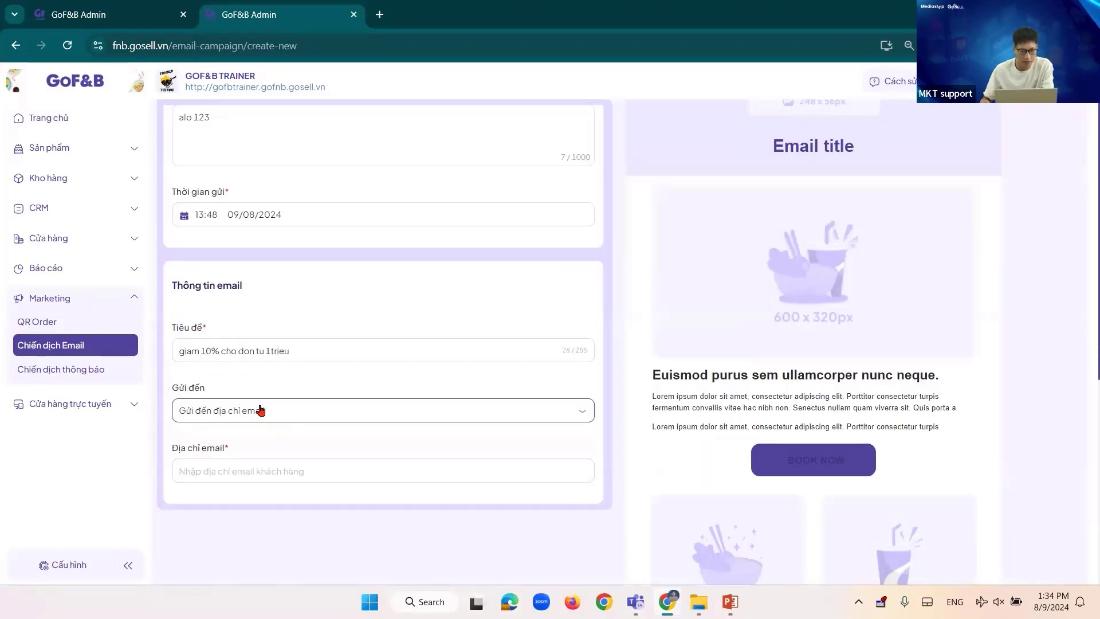
click(255, 410)
click(310, 462)
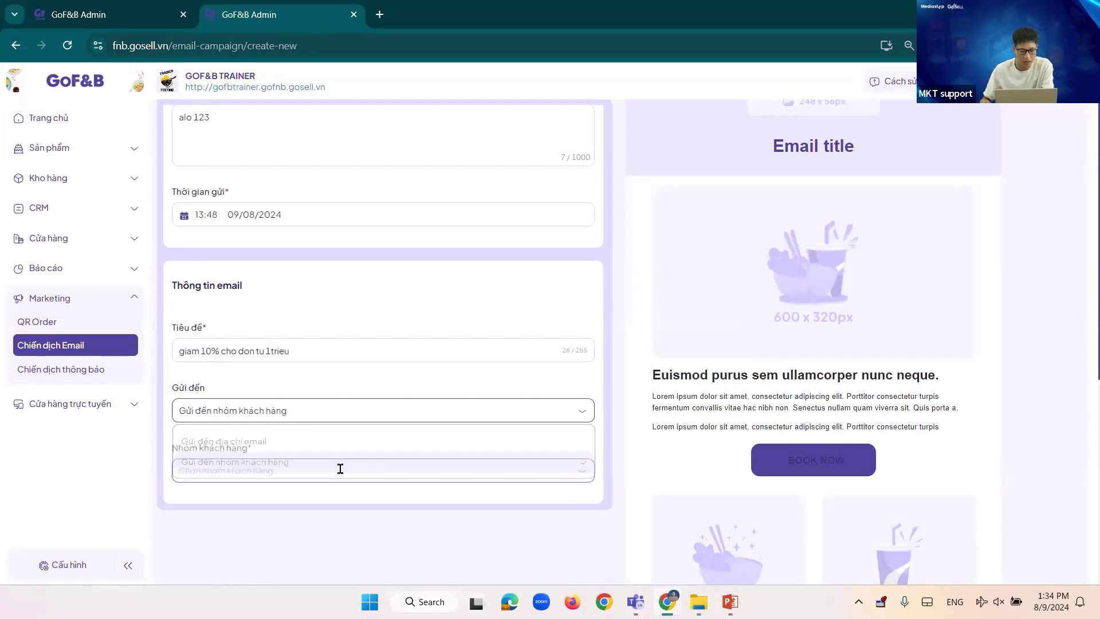
Select the customer groups Nhóm thích ăn CAY, Món Lạnh, Khách mới nè, KH đặt hàng lớn hơn 3 ngày and Vip as recipients
click(301, 471)
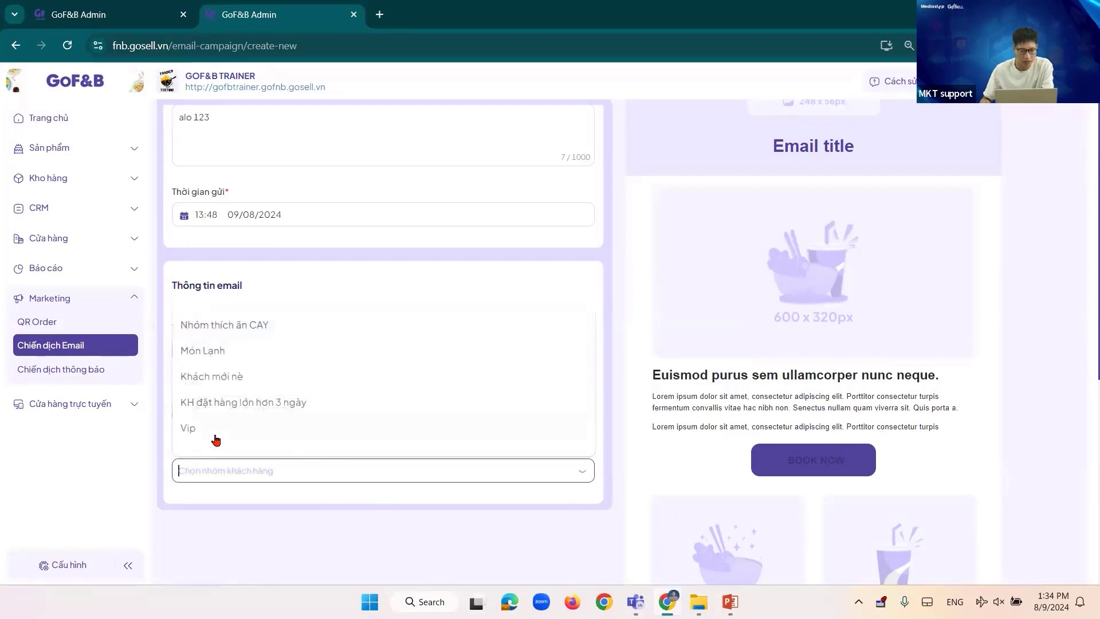
click(247, 330)
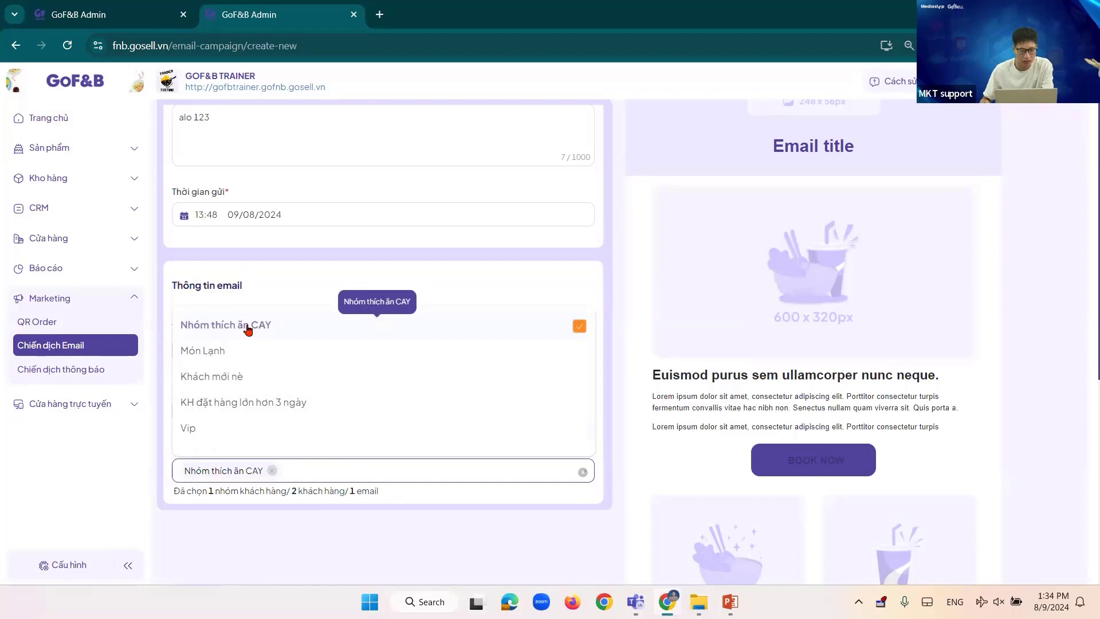
click(228, 351)
click(229, 376)
click(232, 402)
click(236, 428)
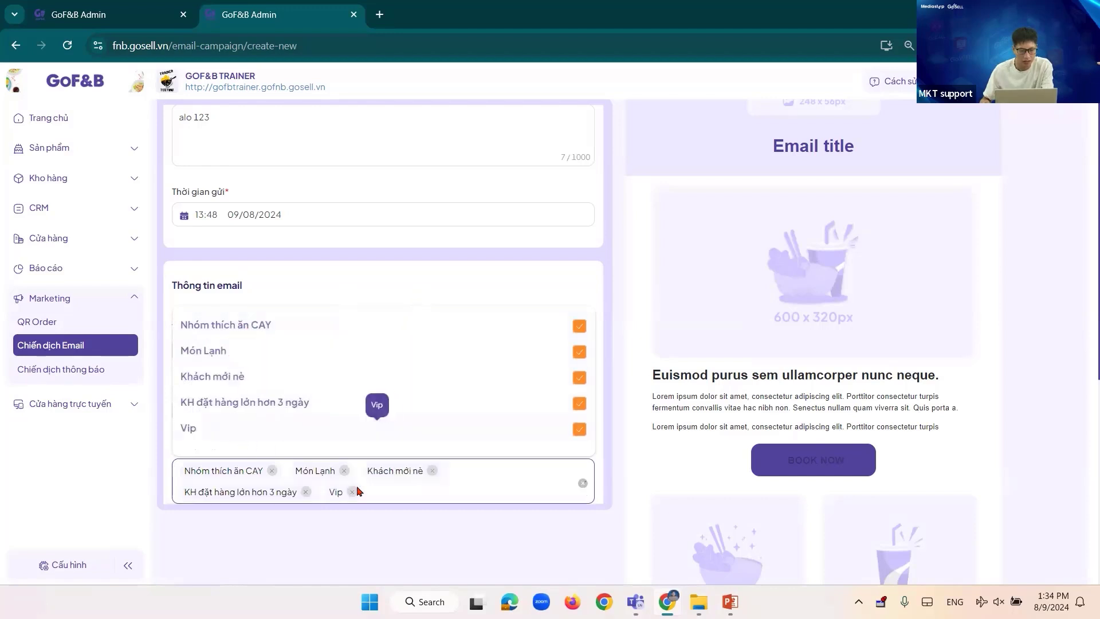
click(470, 555)
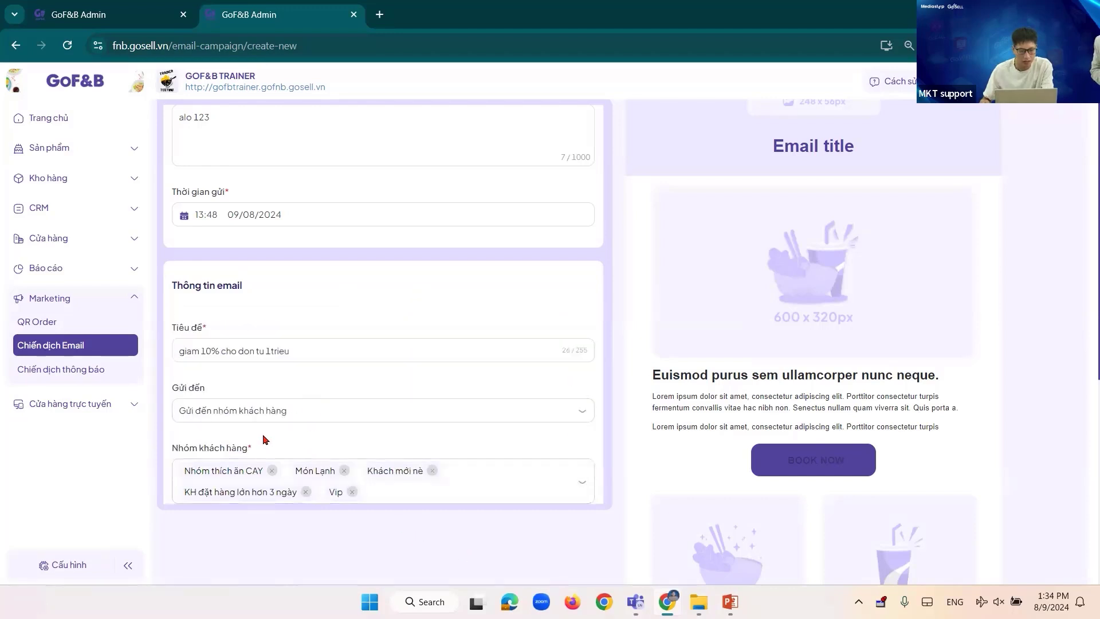
Look through the remaining customer groups that the email campaign could be sent to
click(261, 394)
click(236, 448)
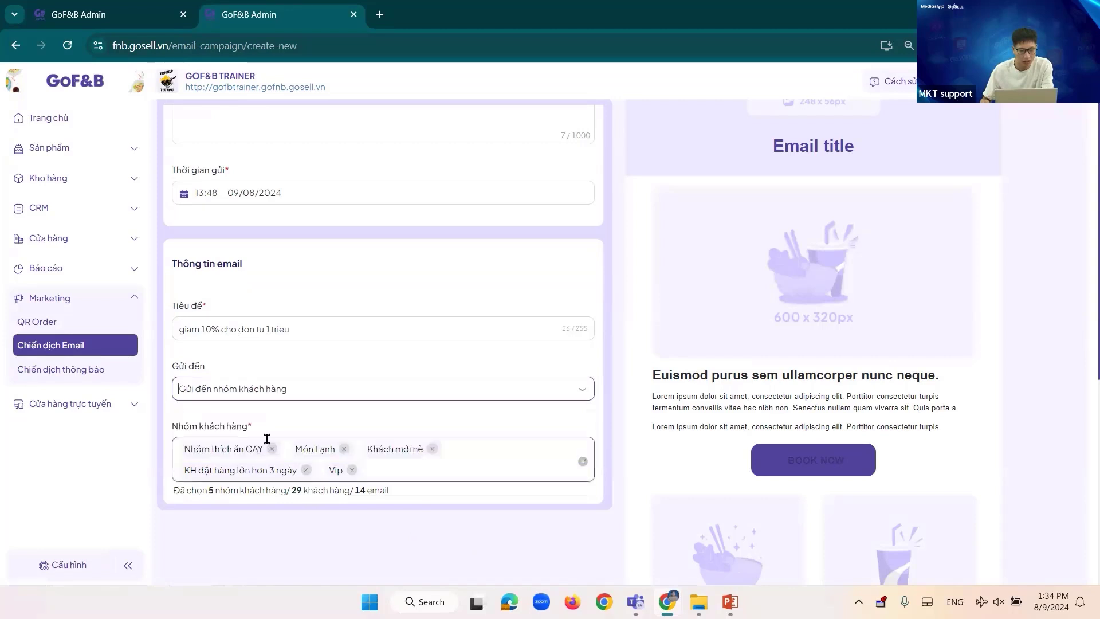
click(457, 469)
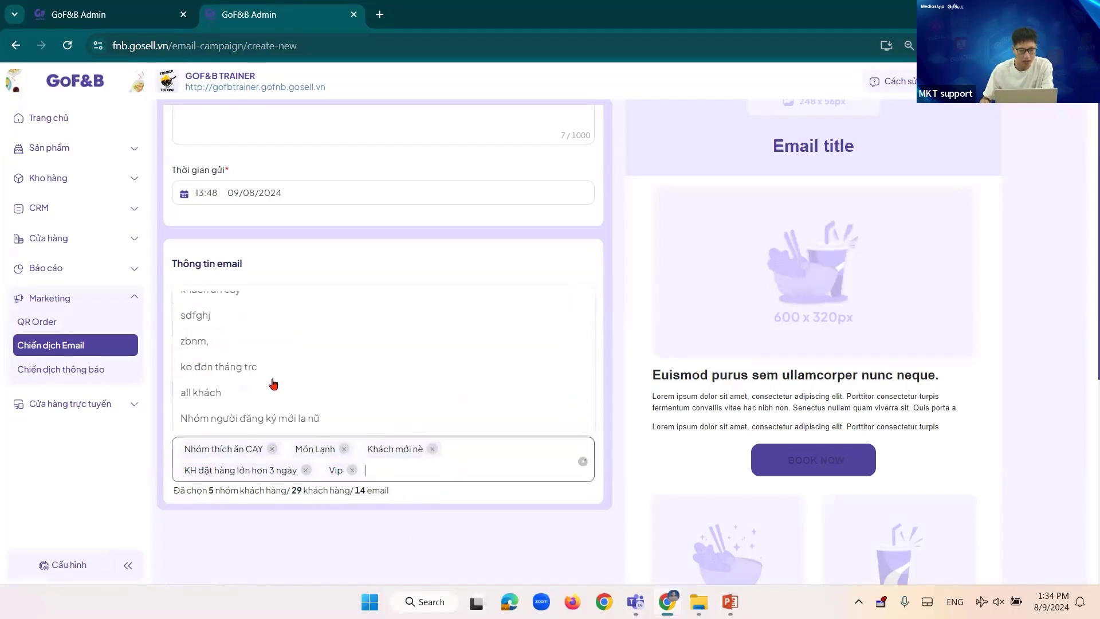
scroll(269, 378, up, 1)
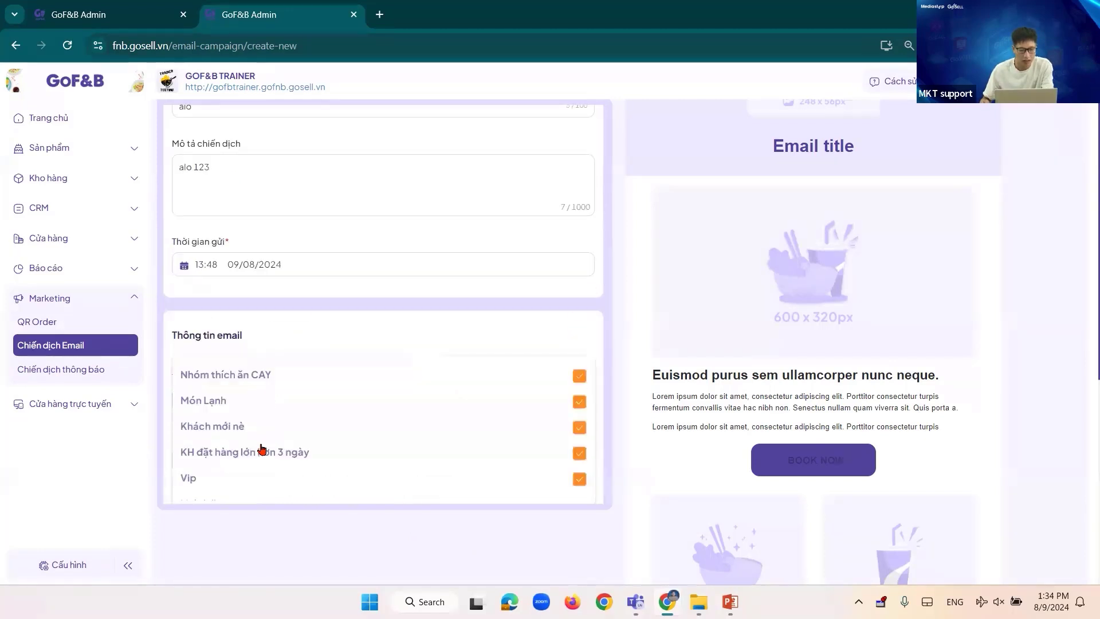
scroll(266, 450, down, 2)
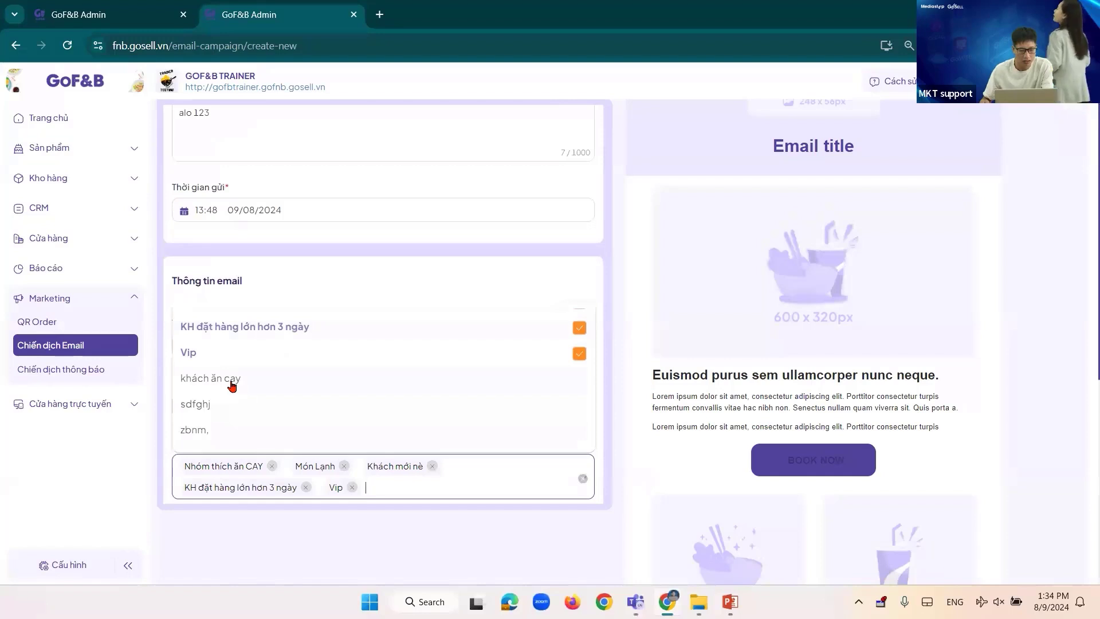
scroll(232, 387, down, 4)
scroll(286, 406, down, 5)
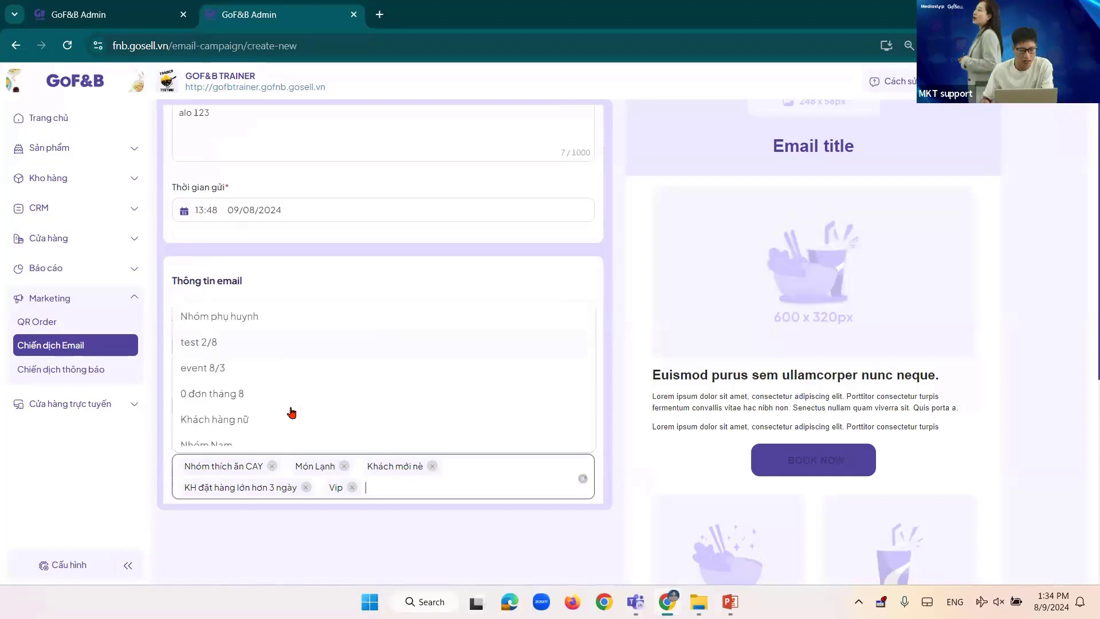
scroll(292, 412, down, 3)
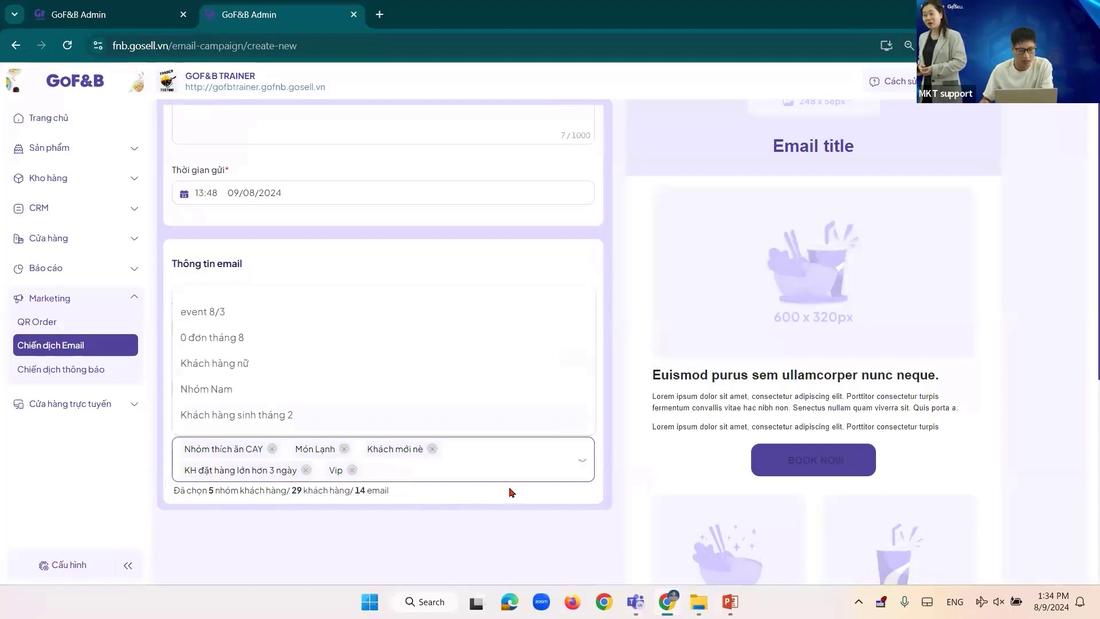
click(423, 518)
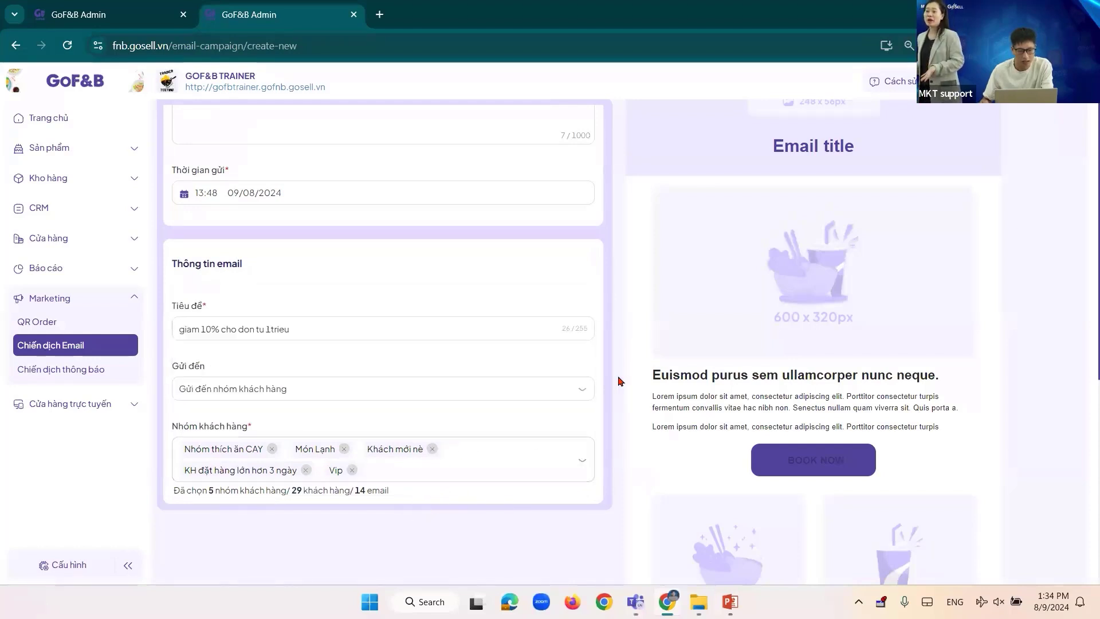
Review the campaign's general information, selected recipients and the full email template preview down to its footer
scroll(618, 380, up, 2)
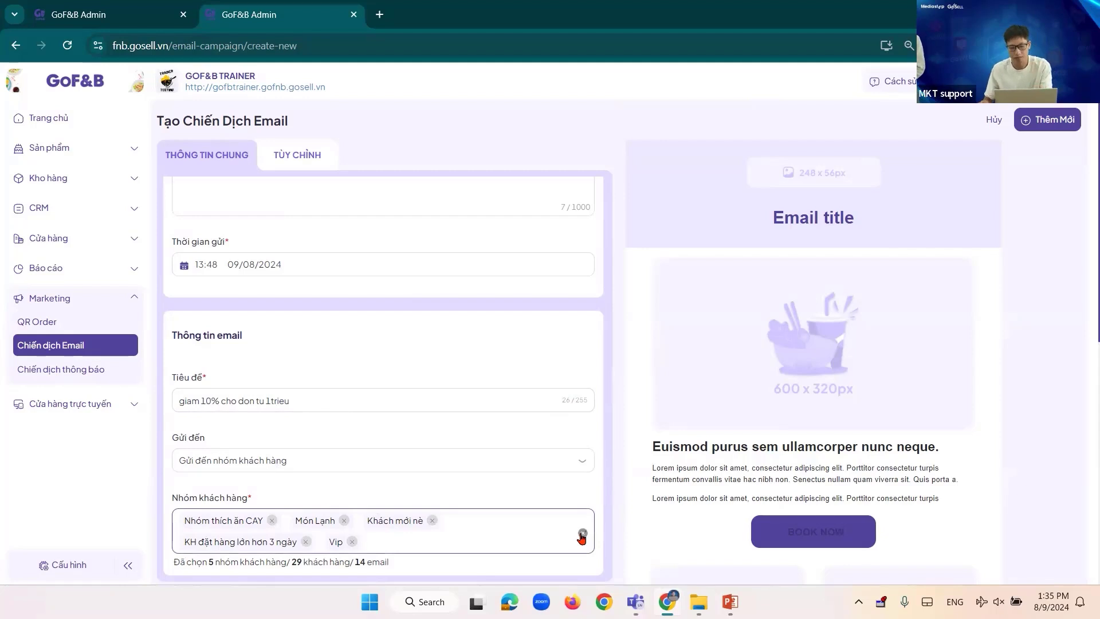
scroll(616, 431, up, 3)
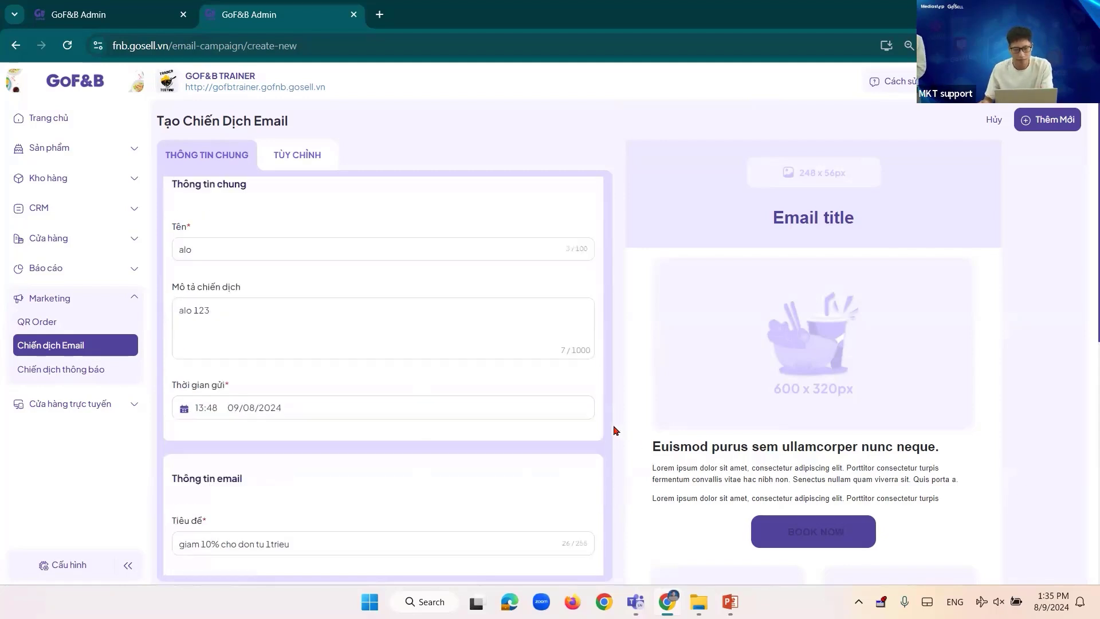
scroll(613, 428, down, 3)
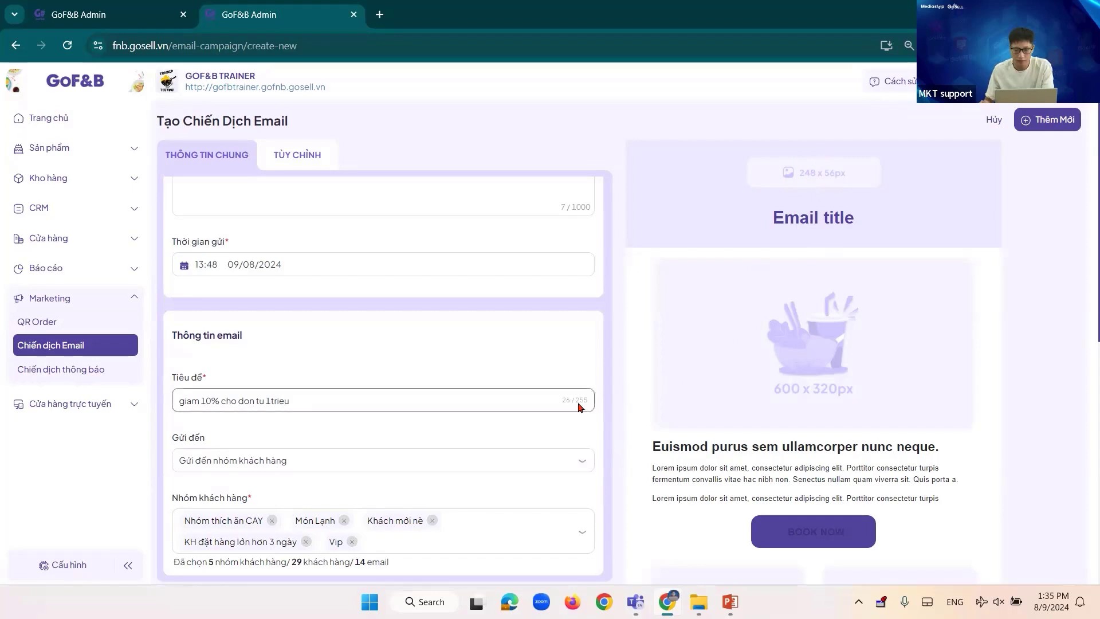
scroll(617, 401, down, 6)
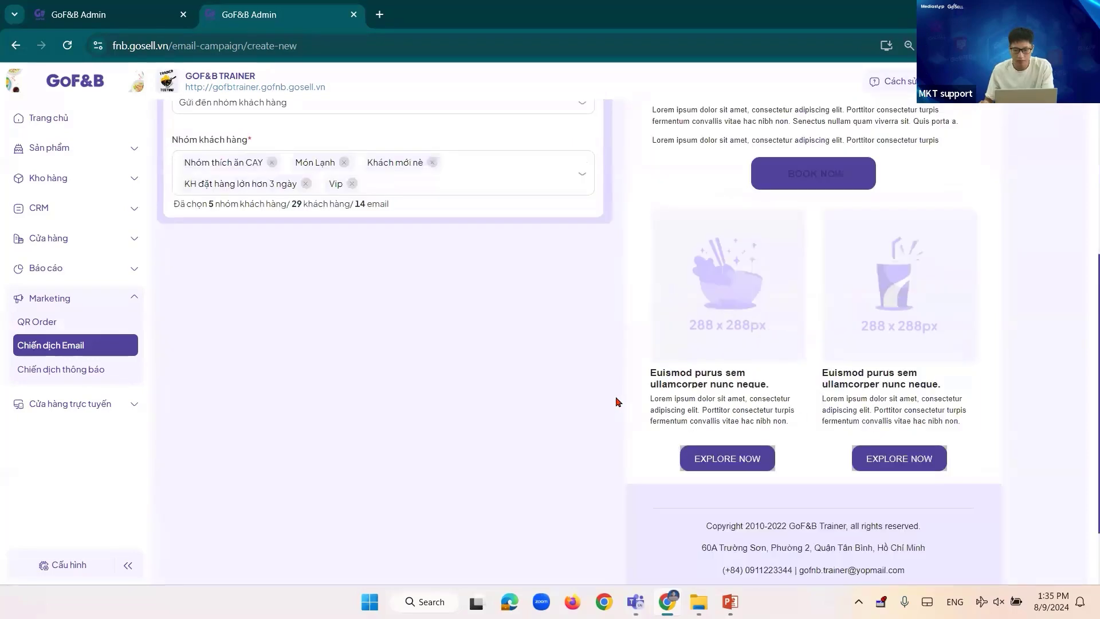
scroll(616, 401, down, 2)
scroll(617, 402, up, 4)
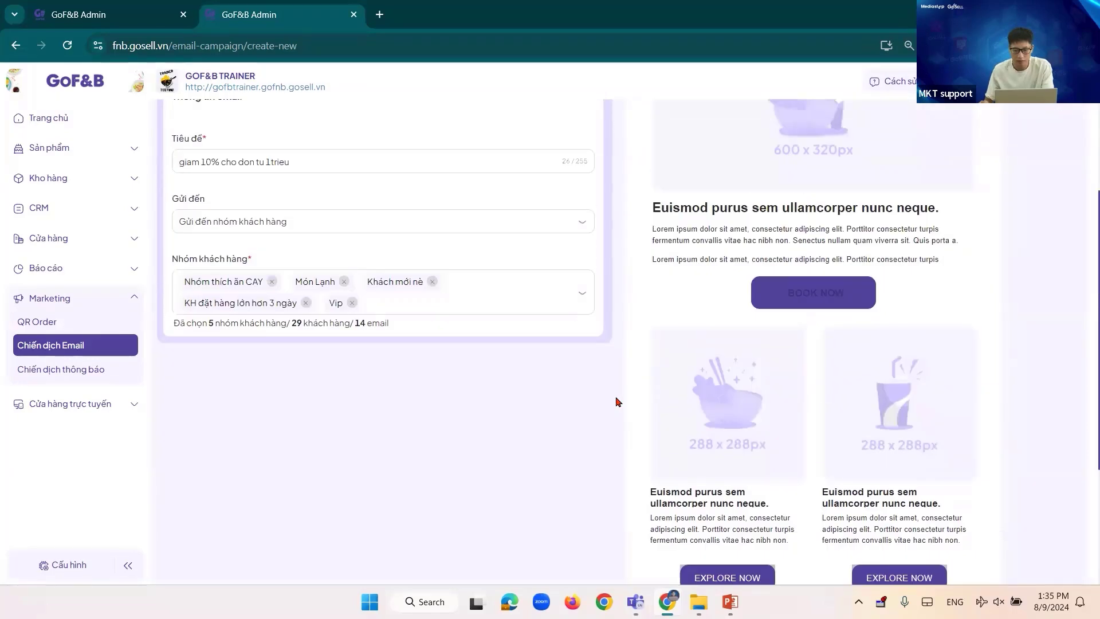
scroll(616, 402, up, 3)
scroll(617, 401, up, 2)
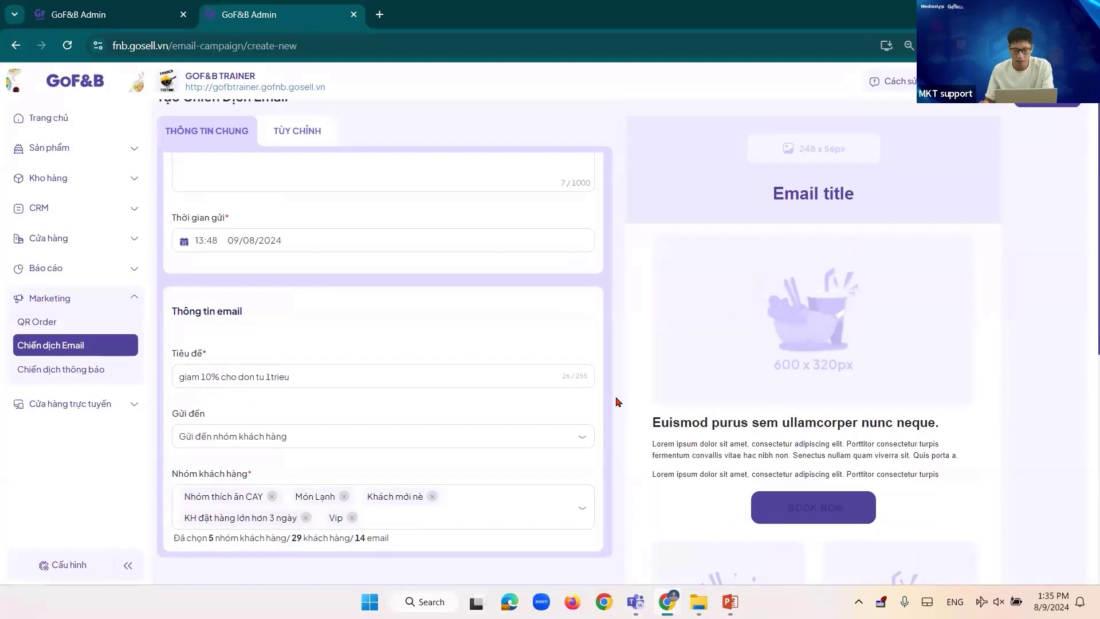
scroll(616, 402, up, 1)
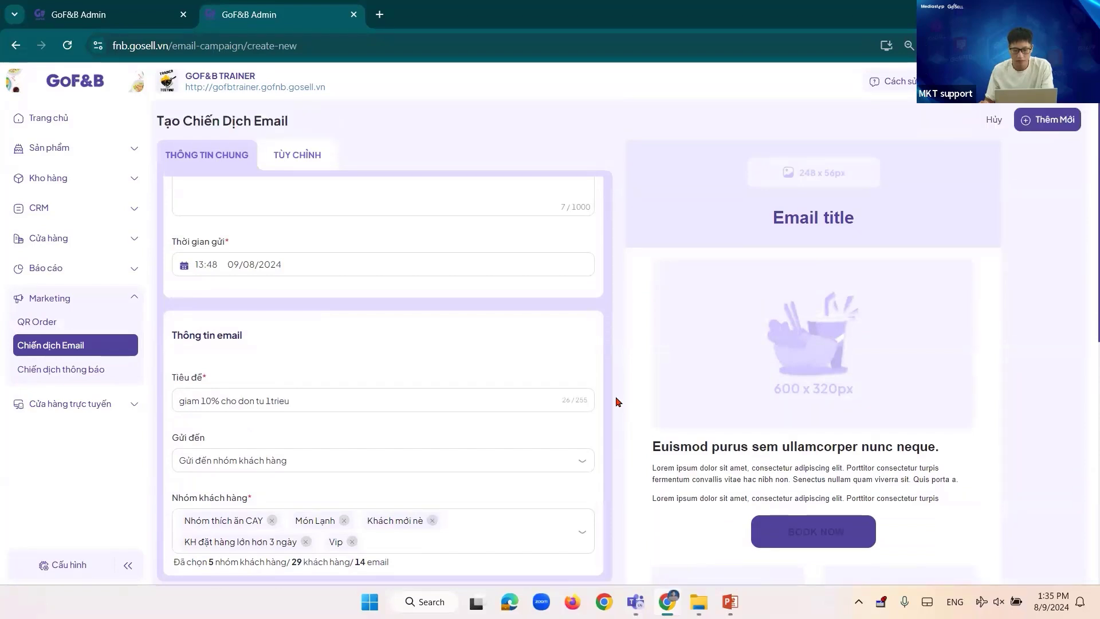
scroll(273, 299, up, 3)
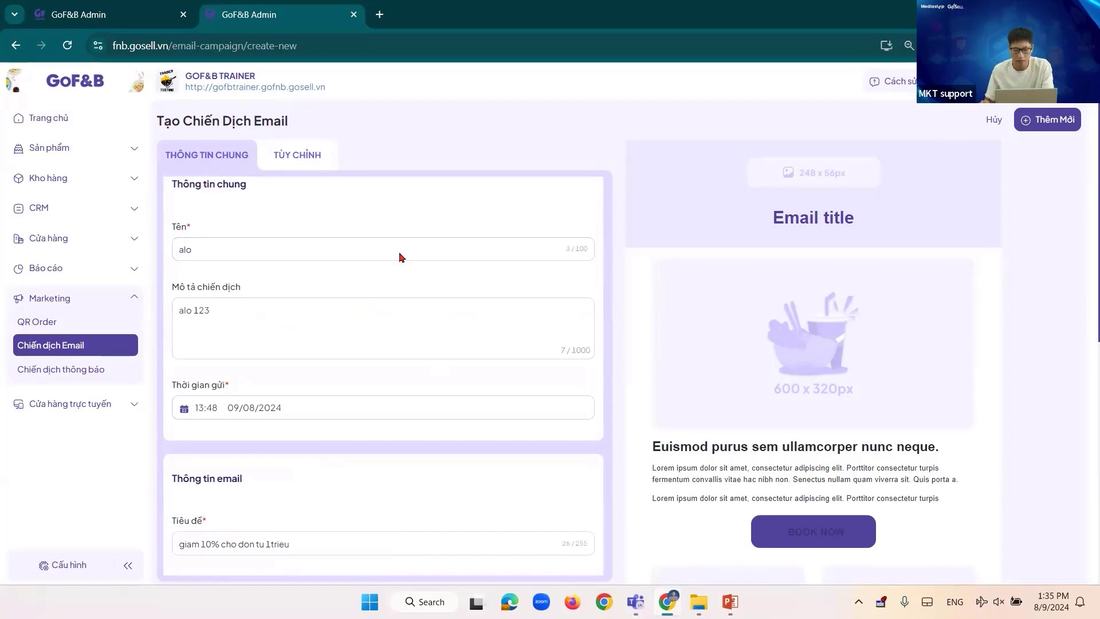
Recheck the campaign's send time, email title and recipient setting, and create the email campaign
scroll(624, 348, down, 1)
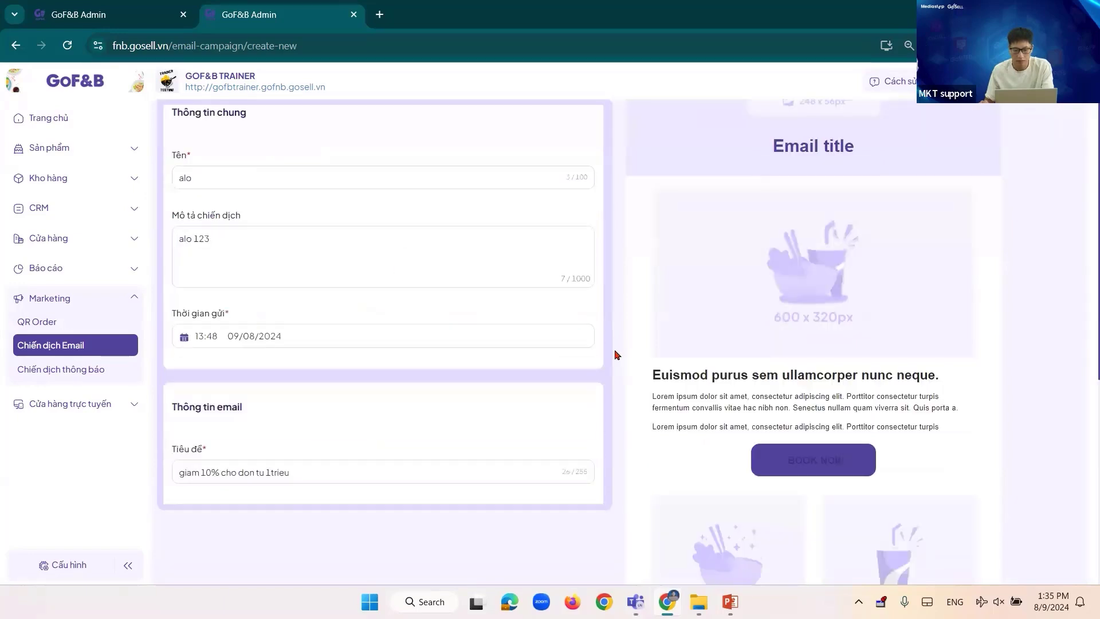
scroll(615, 355, down, 2)
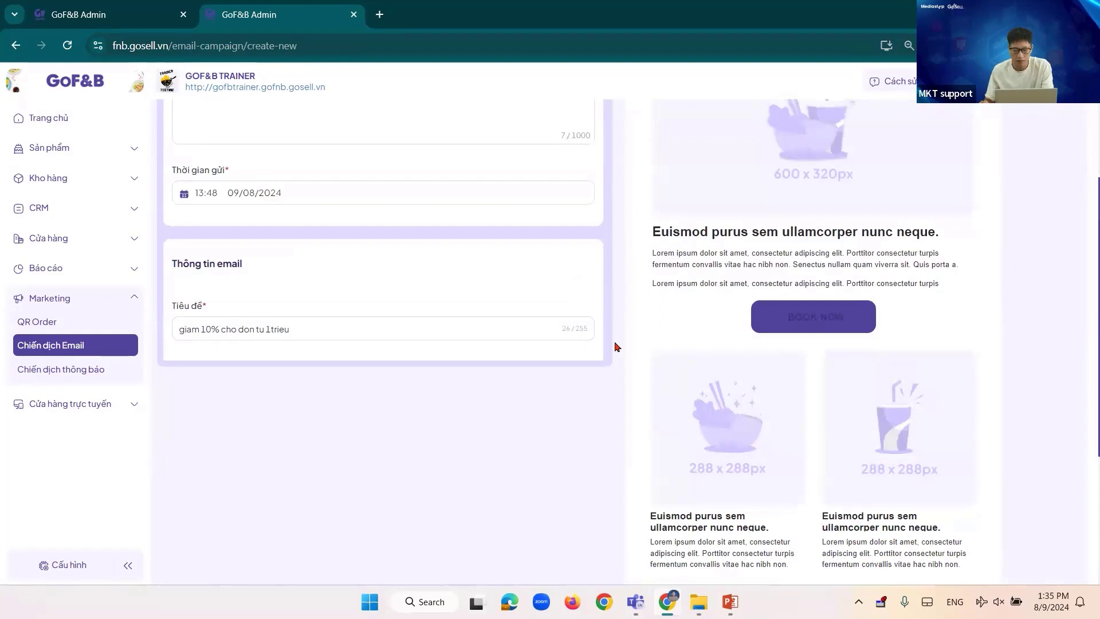
scroll(616, 346, up, 2)
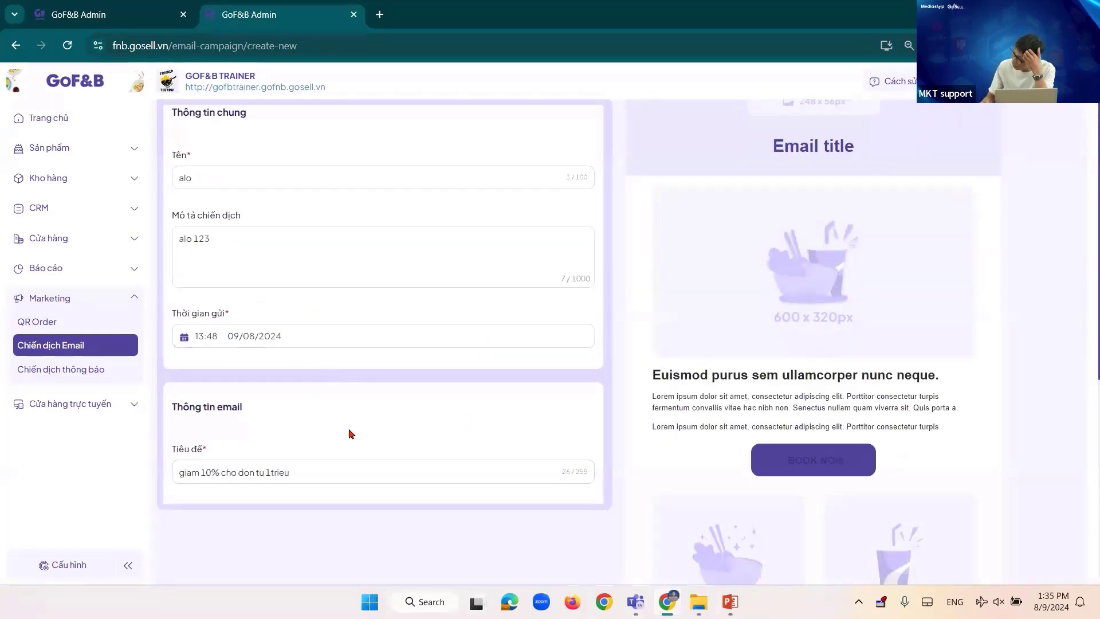
scroll(333, 388, up, 1)
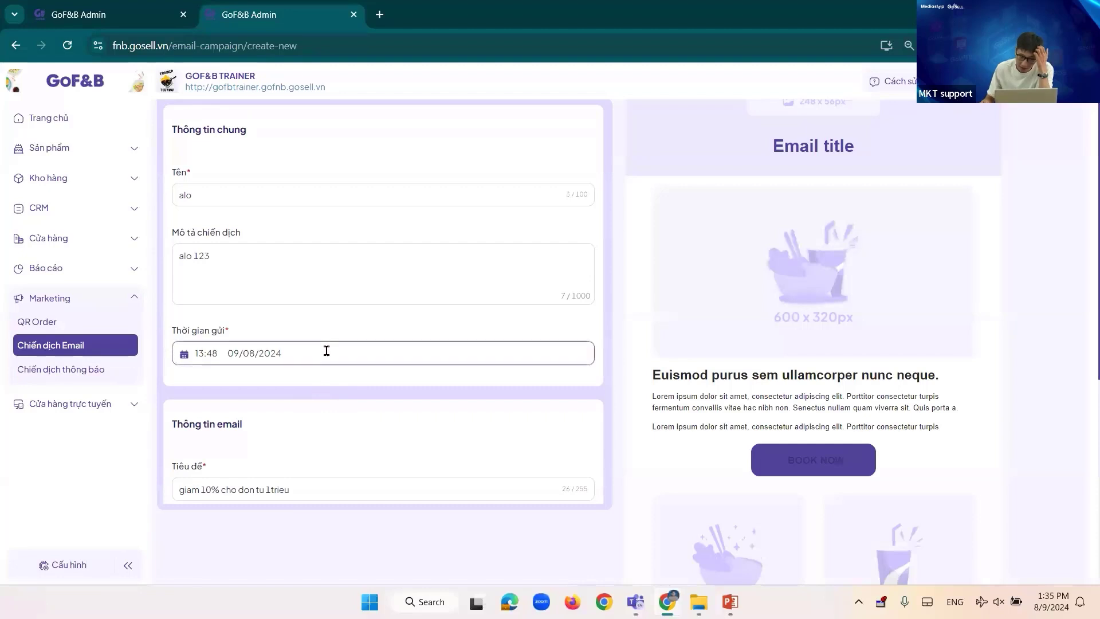
scroll(323, 440, down, 1)
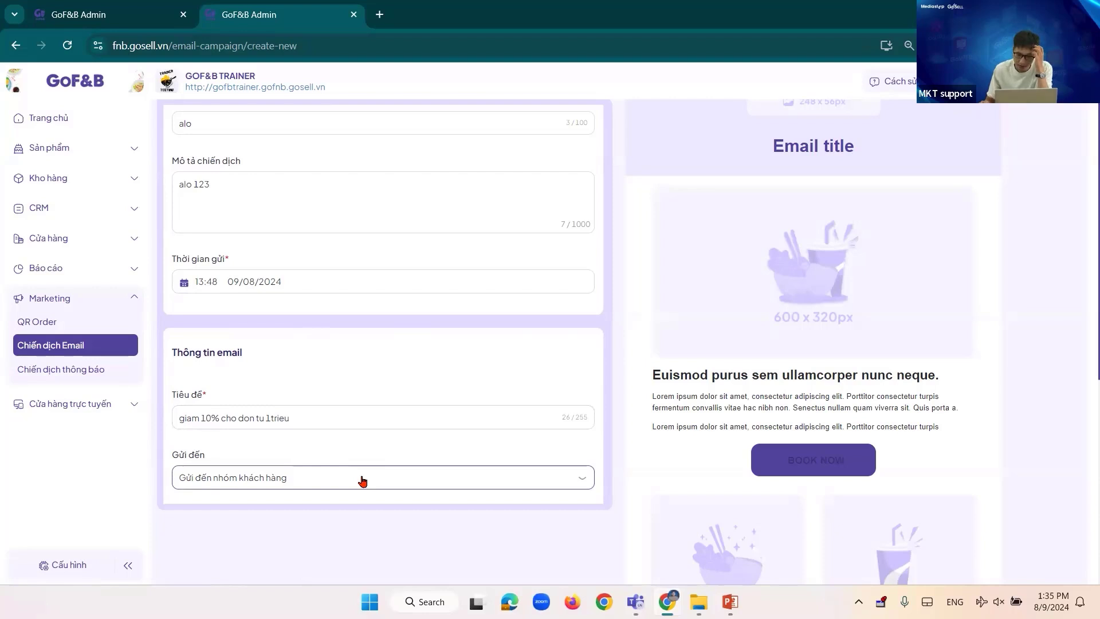
scroll(629, 446, up, 1)
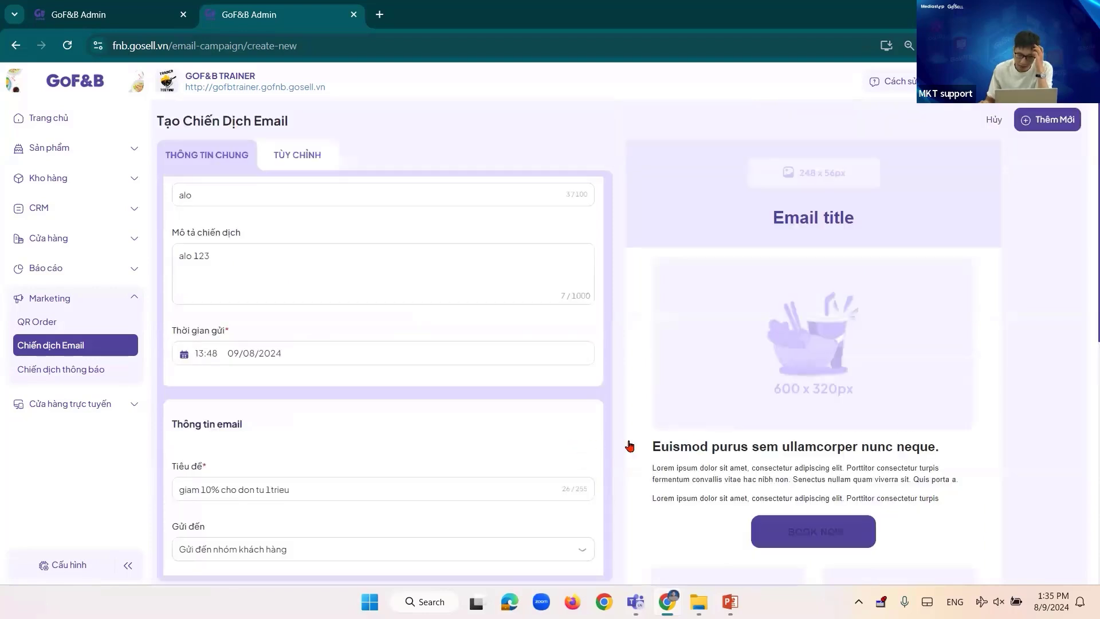
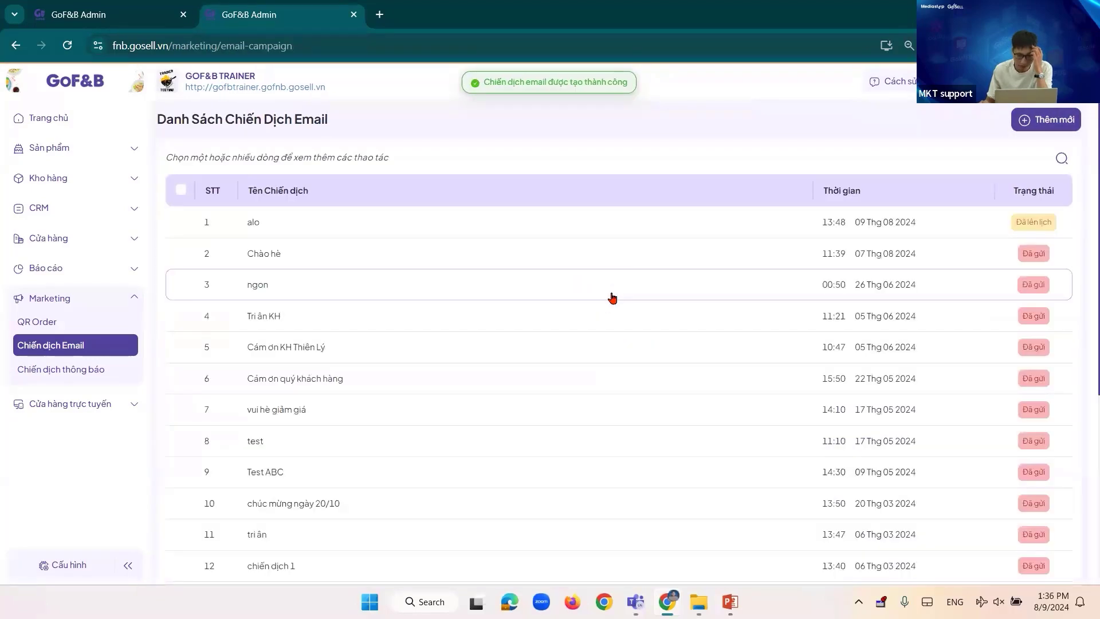
View the details of the "alo" campaign, including its sending summary and email information, and return to the campaign list
click(530, 226)
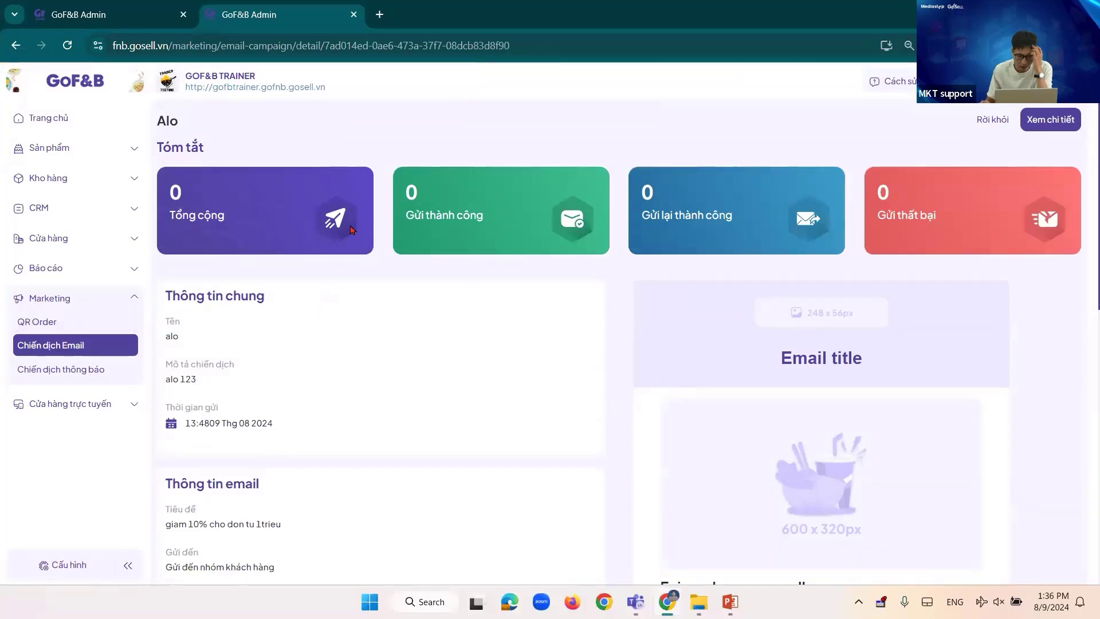
scroll(229, 372, down, 1)
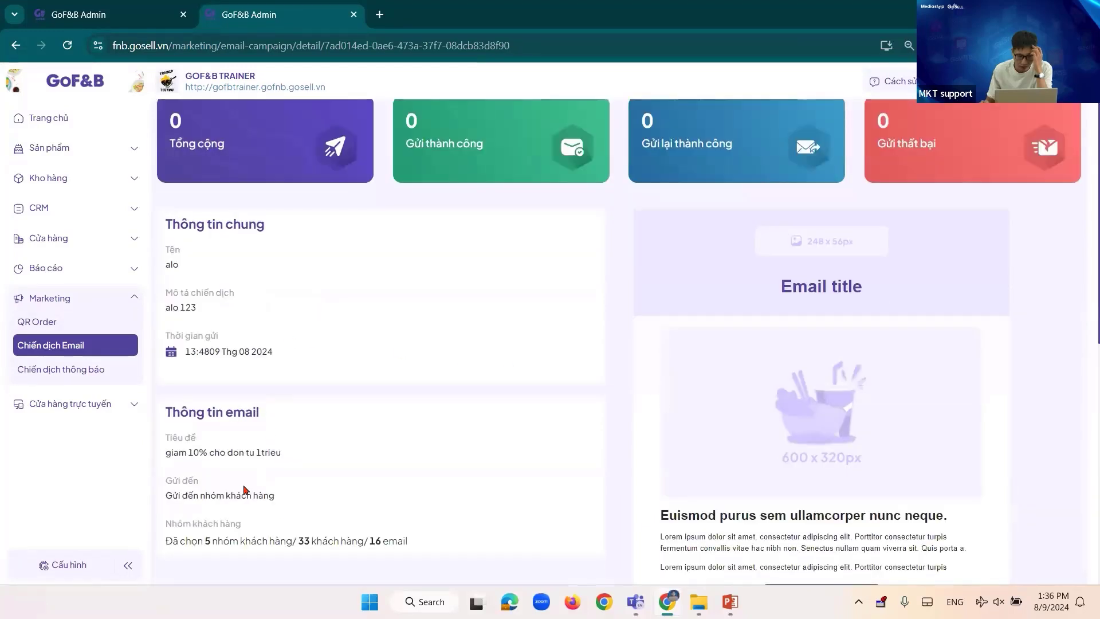
scroll(582, 542, up, 1)
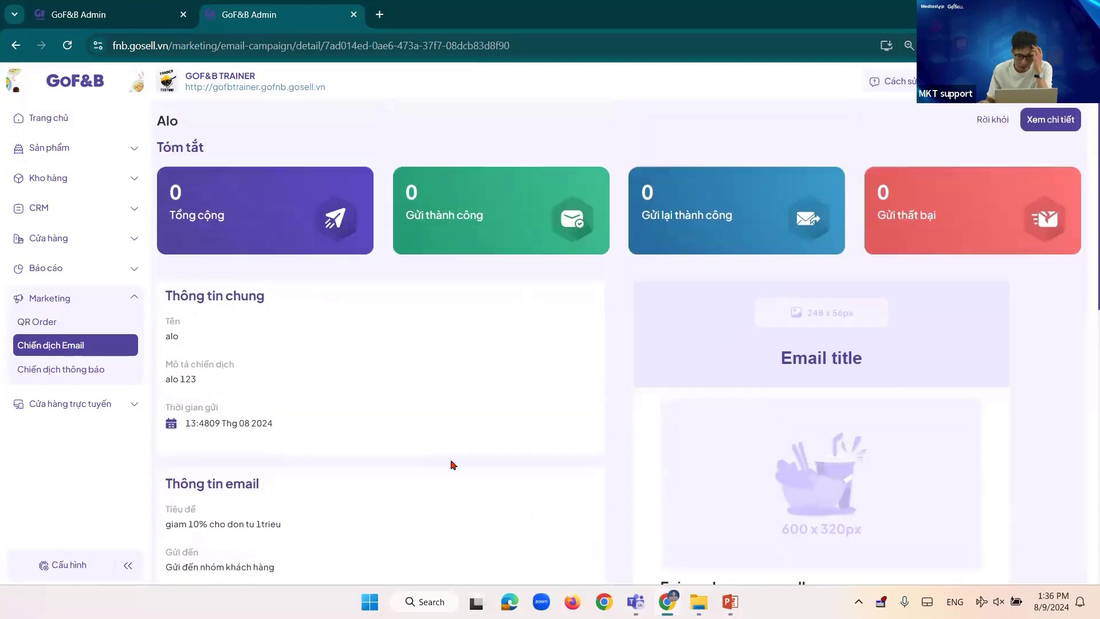
click(60, 345)
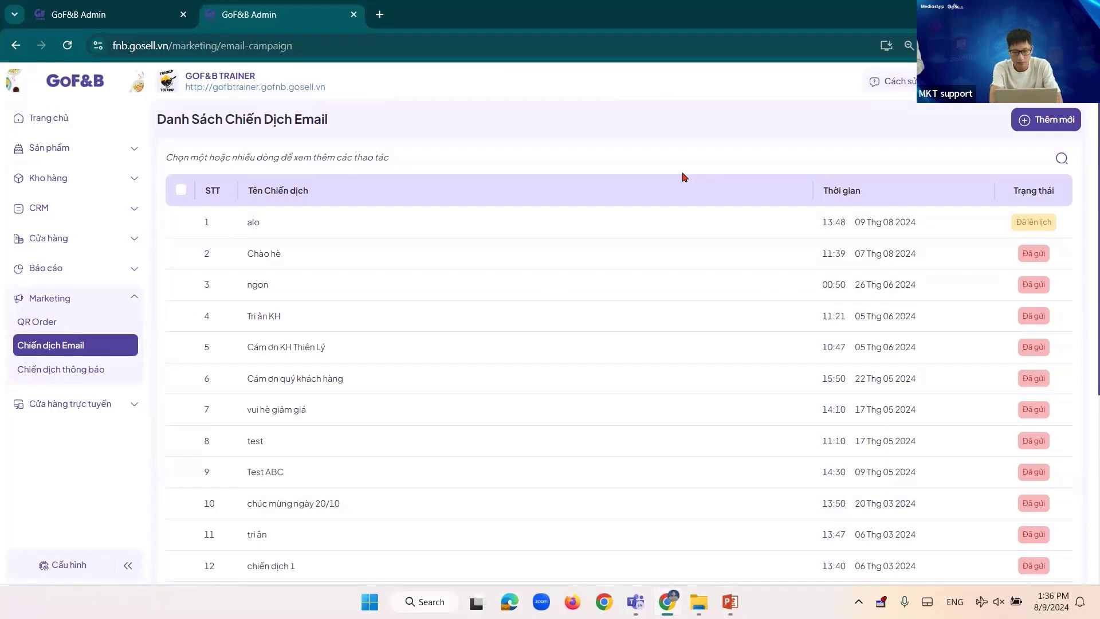
Reopen the scheduled "alo" campaign and examine its recipient information and email content preview
click(1024, 227)
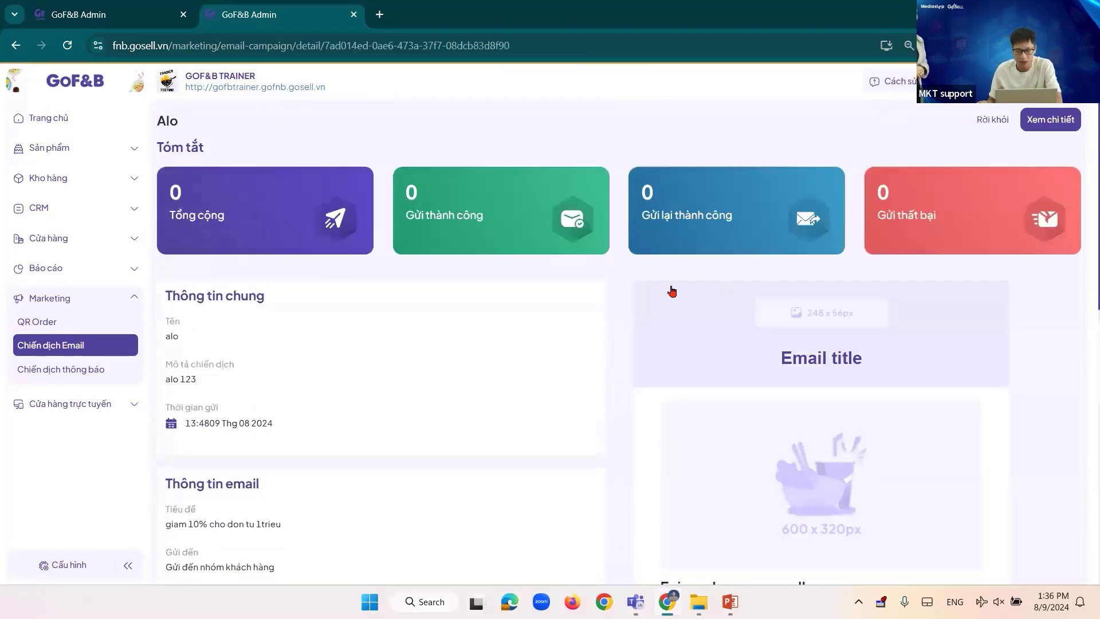
scroll(397, 275, down, 4)
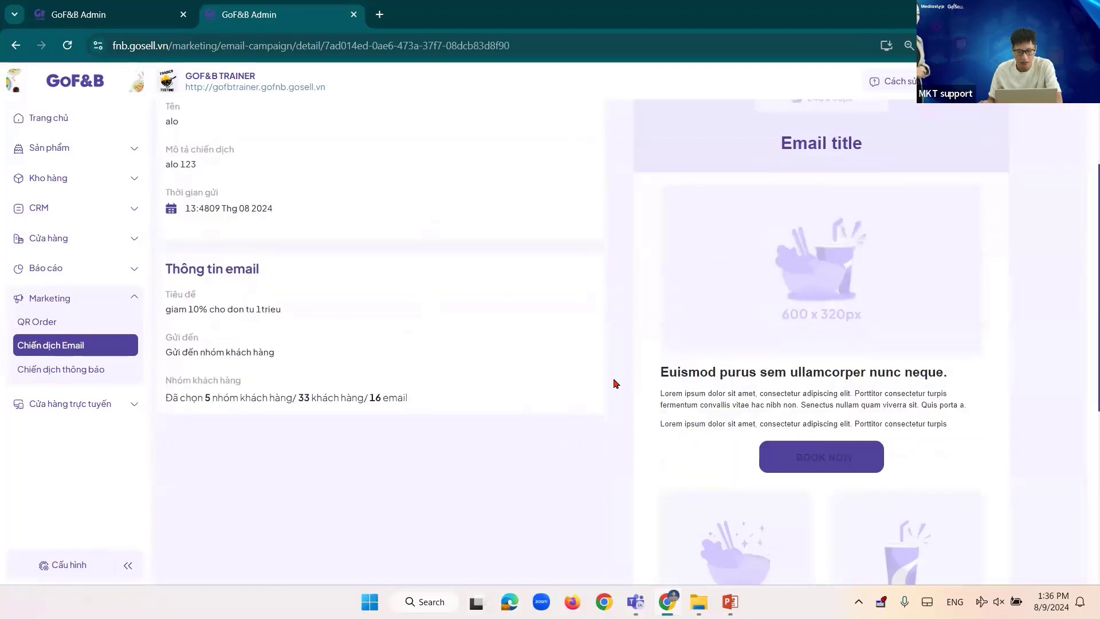
scroll(546, 388, down, 7)
scroll(596, 397, up, 4)
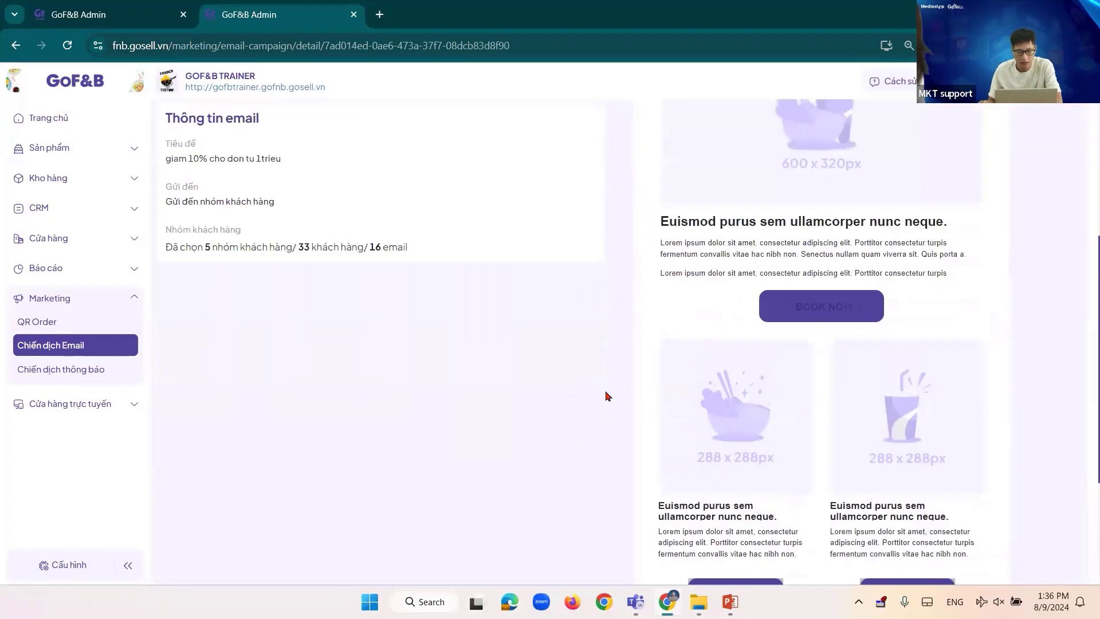
Review the "alo" campaign's general information and per-email sending details, and return to the email campaign list
scroll(625, 390, up, 4)
scroll(642, 384, up, 1)
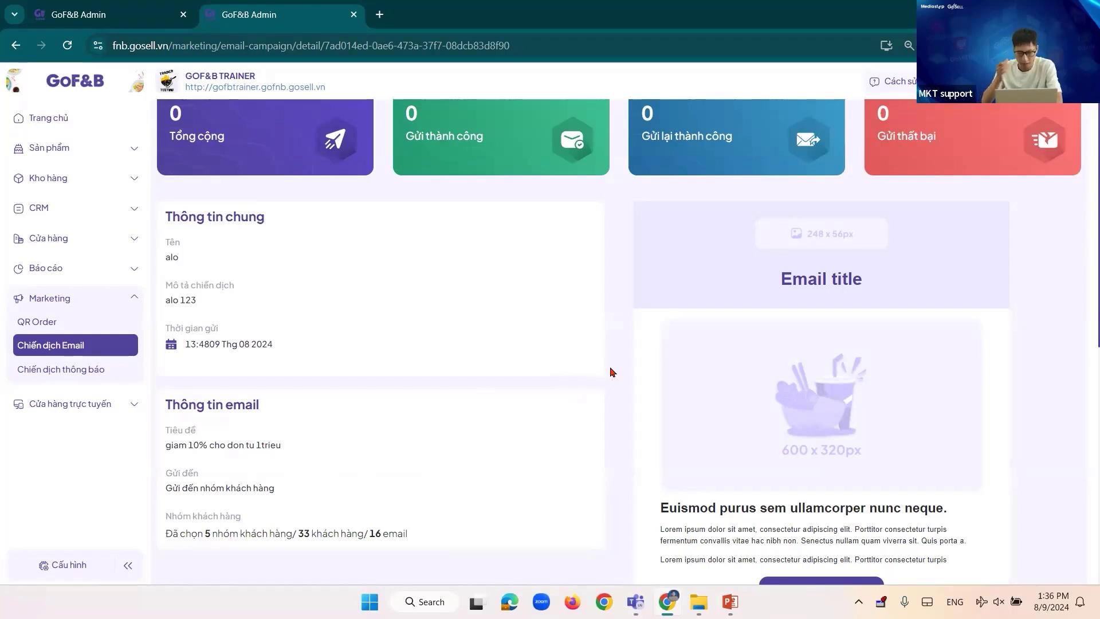
scroll(610, 372, up, 1)
scroll(630, 366, up, 1)
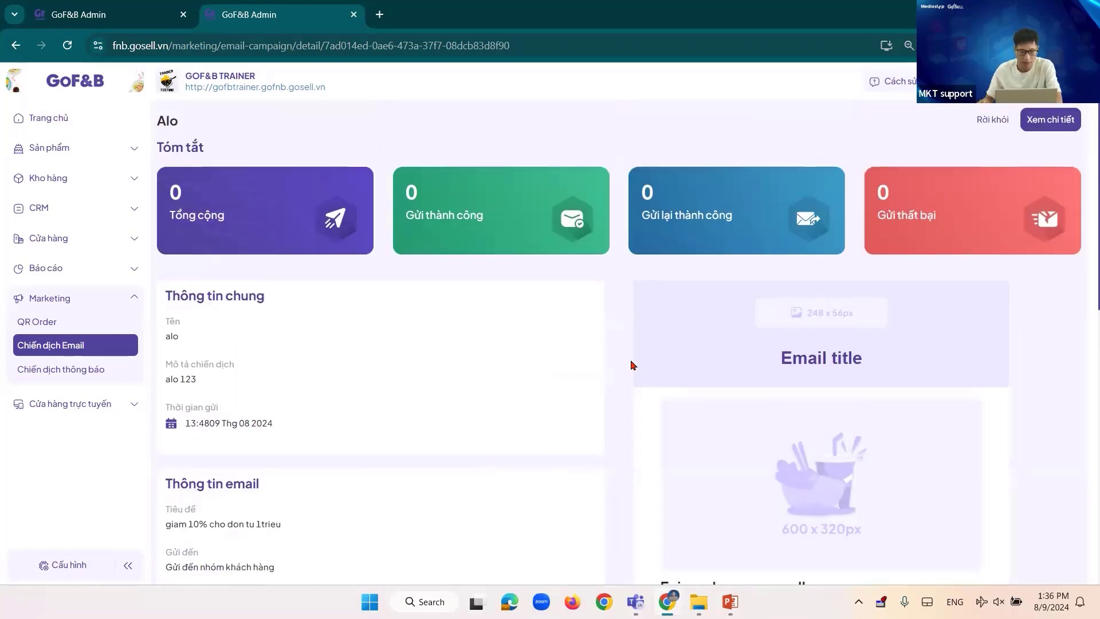
click(1049, 119)
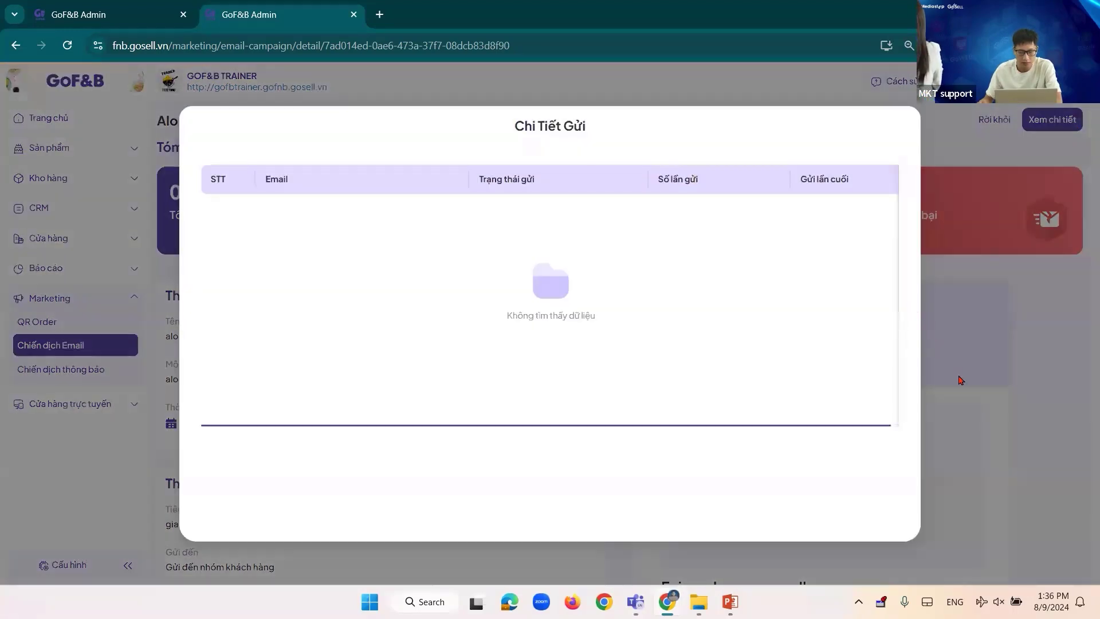
click(140, 343)
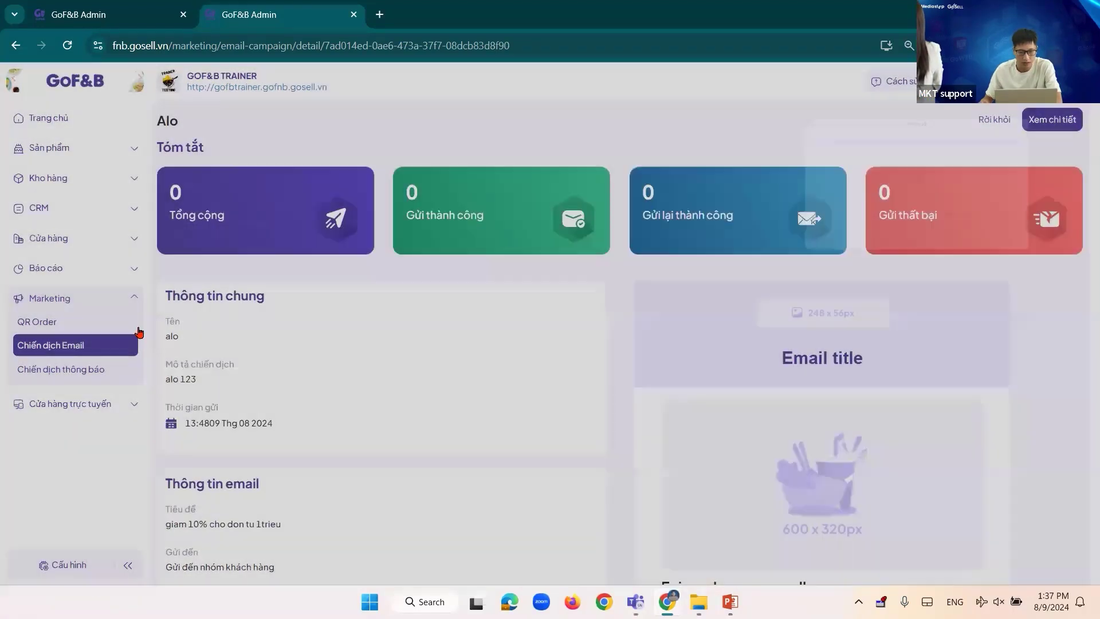
click(133, 345)
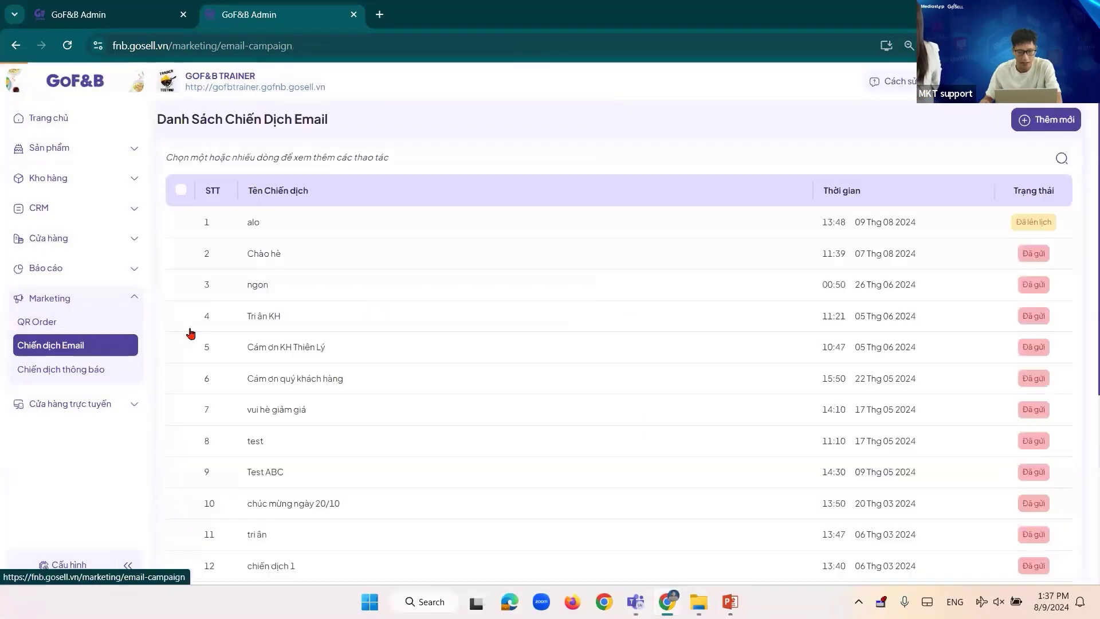
Start a new email campaign and examine its general information fields and the date and time choices for sending
click(1047, 120)
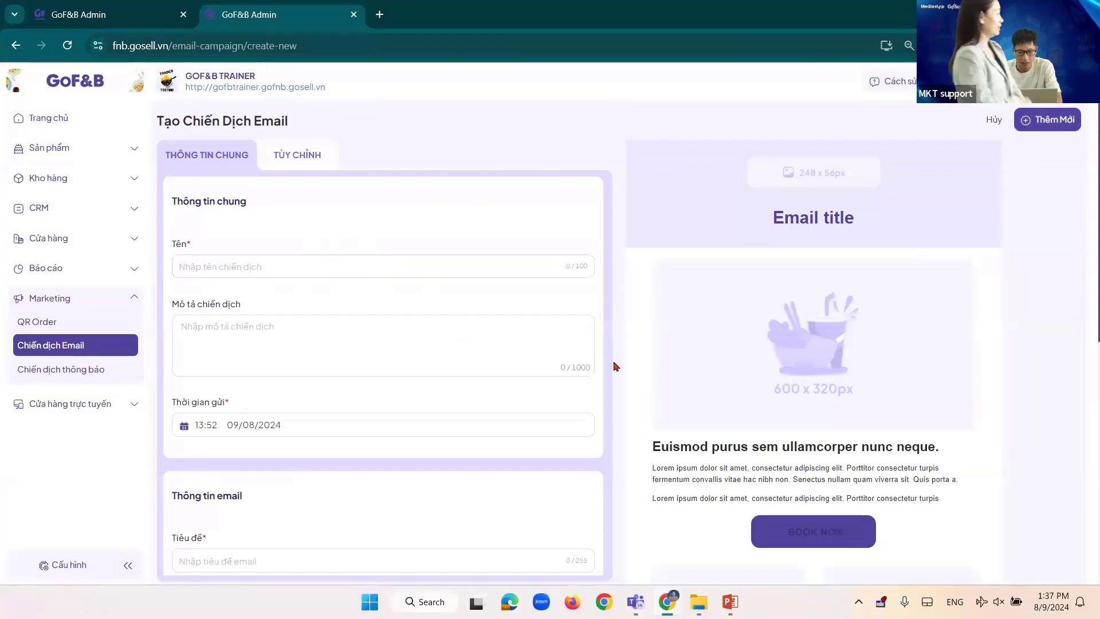
click(300, 158)
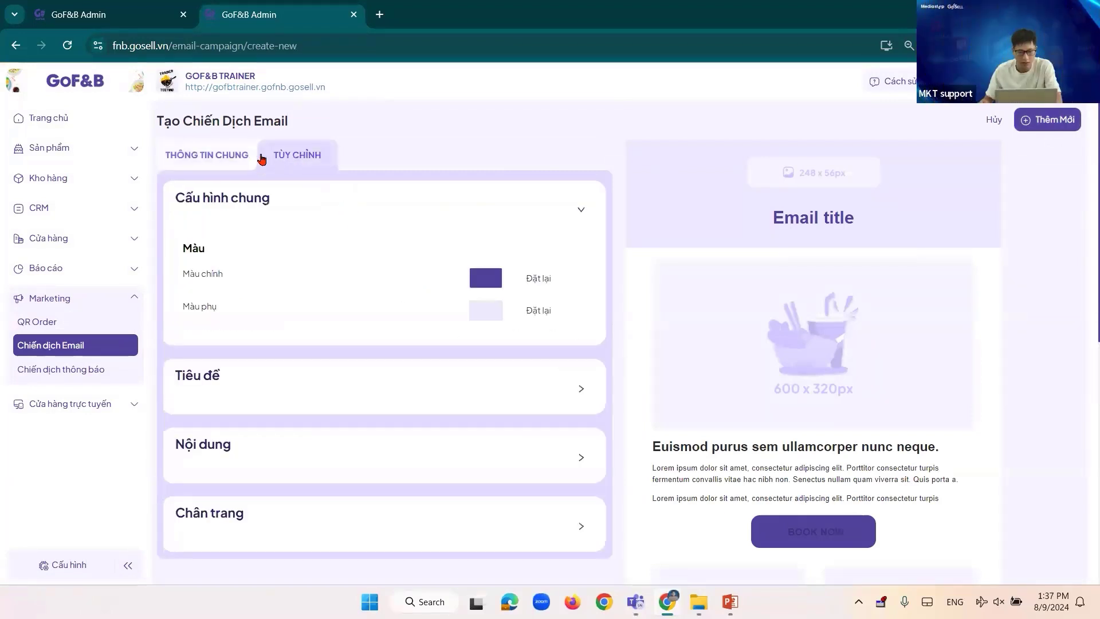
click(216, 156)
scroll(328, 344, down, 1)
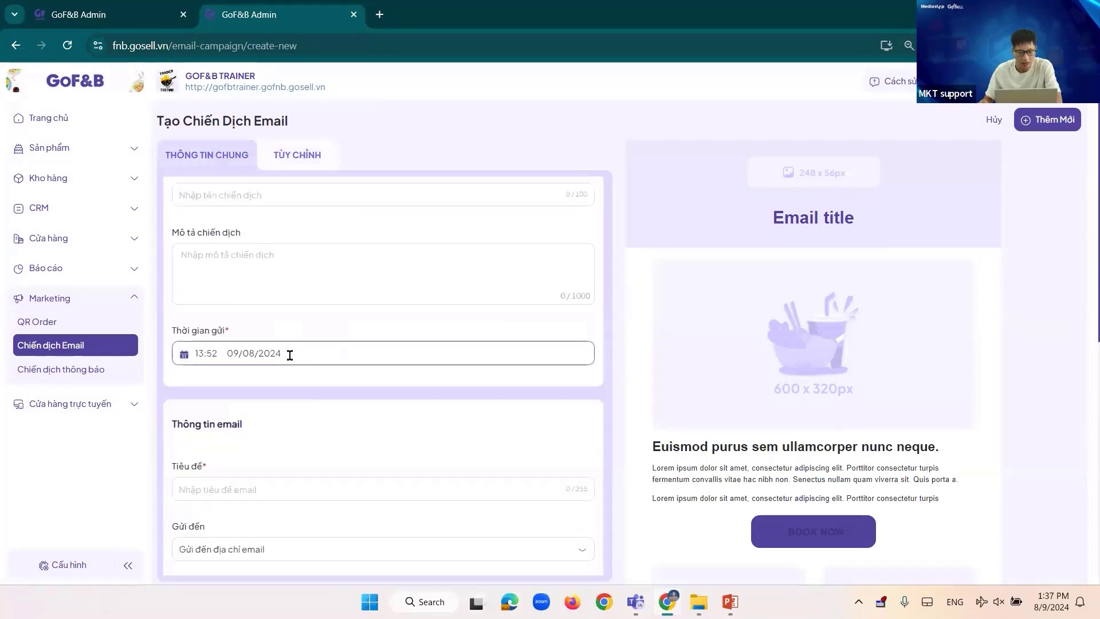
click(307, 355)
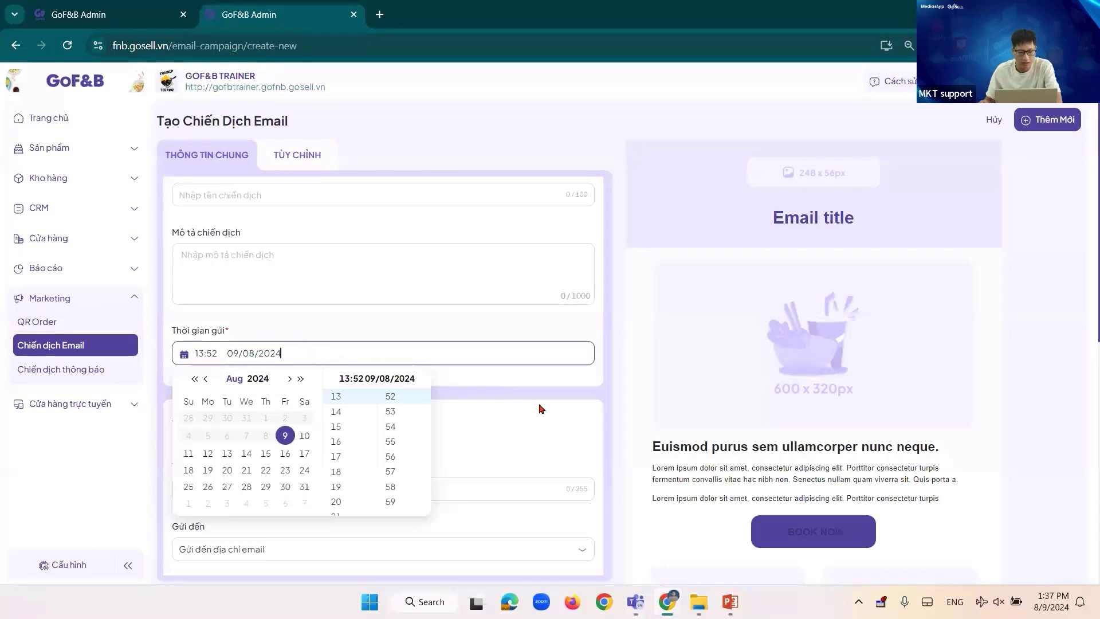
click(422, 362)
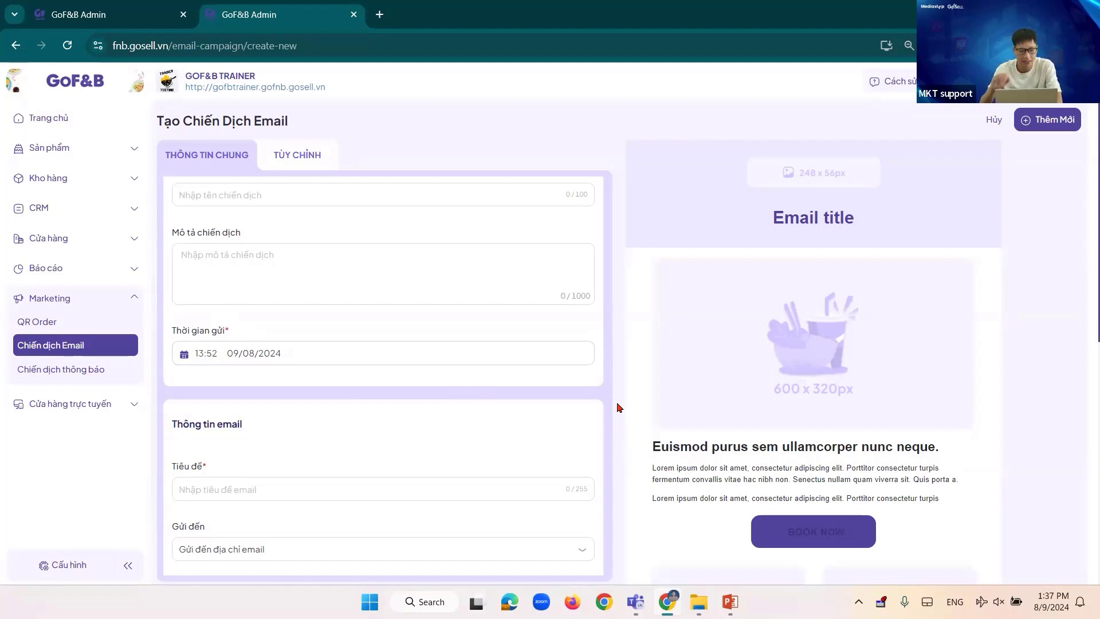
Examine the email template's customization options for the main colour and for the header's logo and email title
click(311, 157)
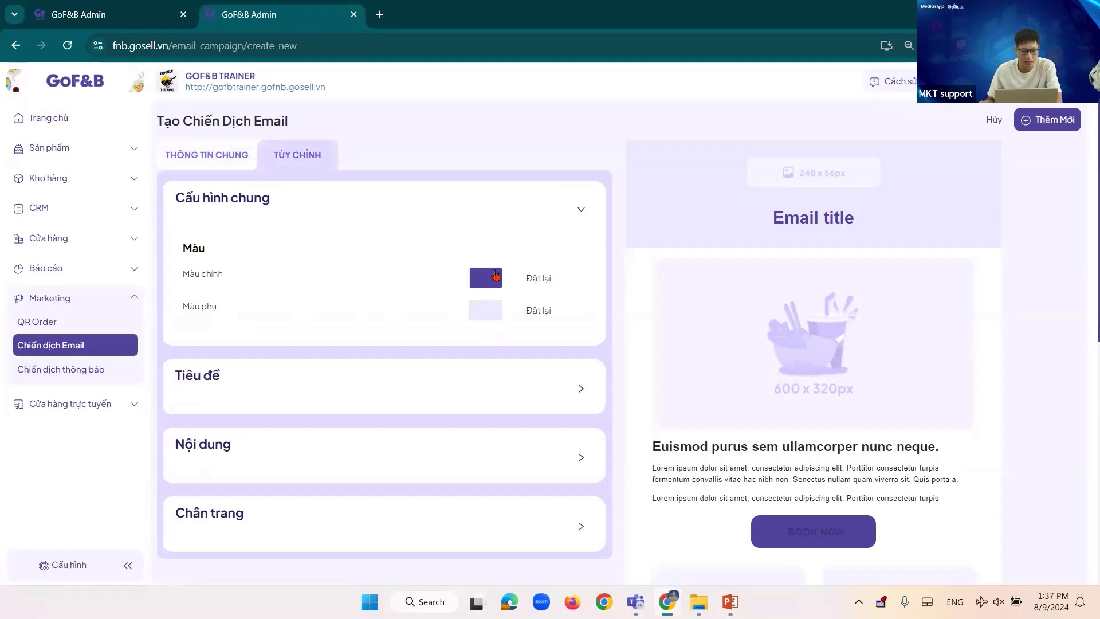
click(495, 276)
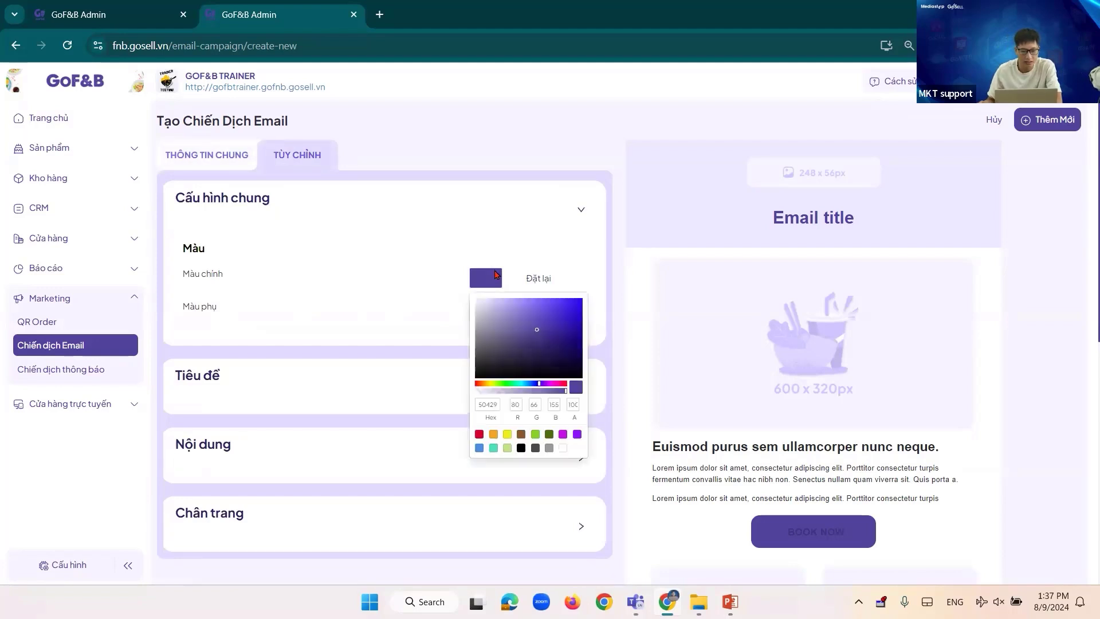
click(426, 265)
click(224, 385)
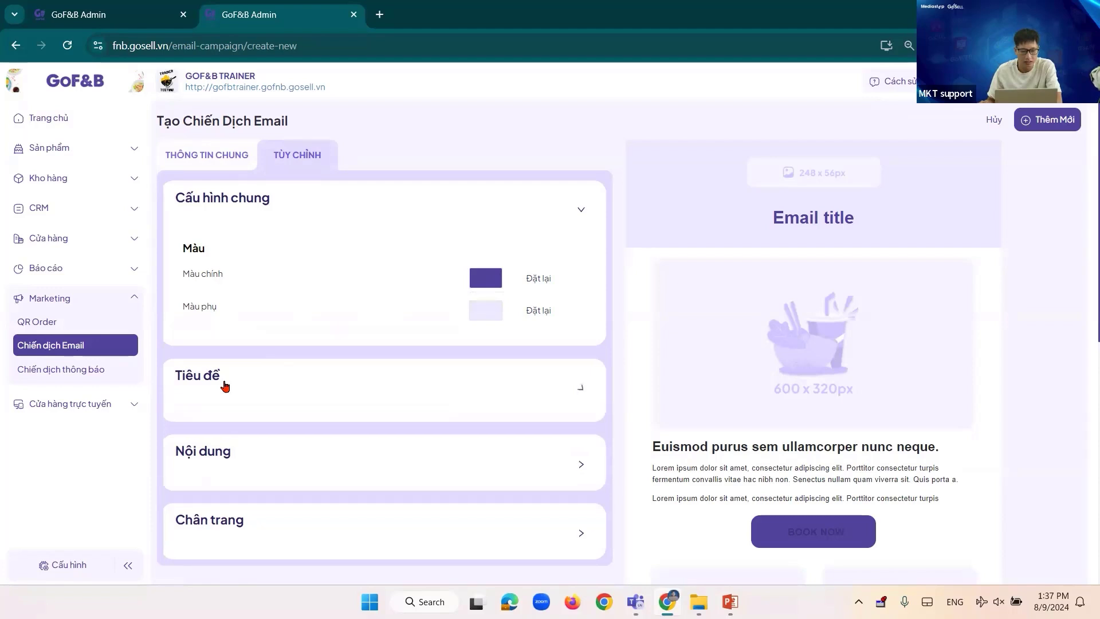
scroll(229, 401, down, 3)
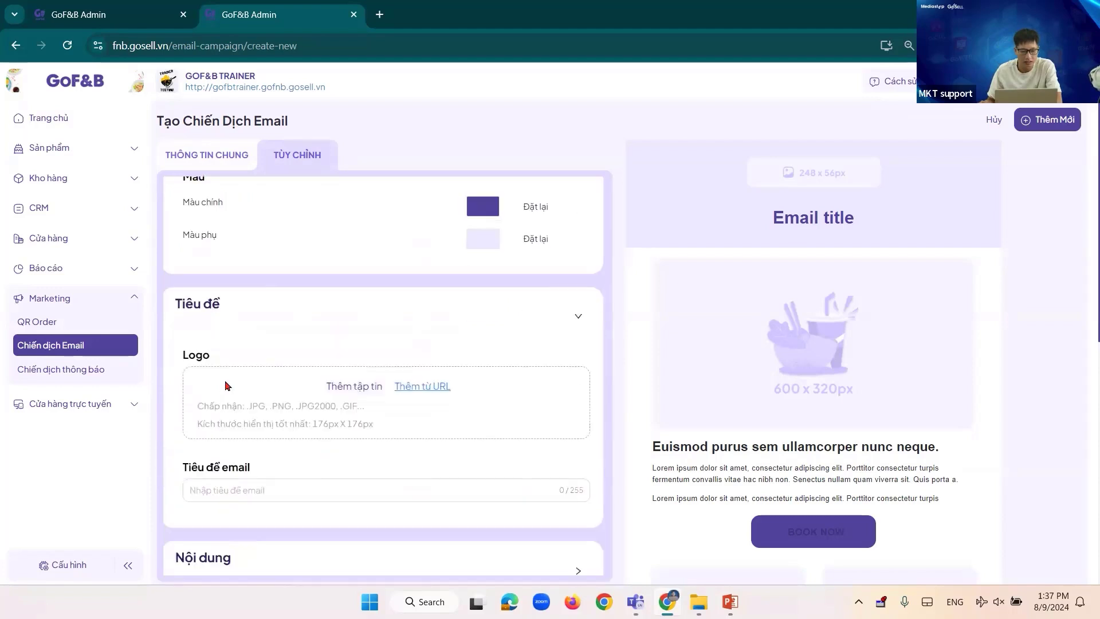
scroll(266, 366, down, 1)
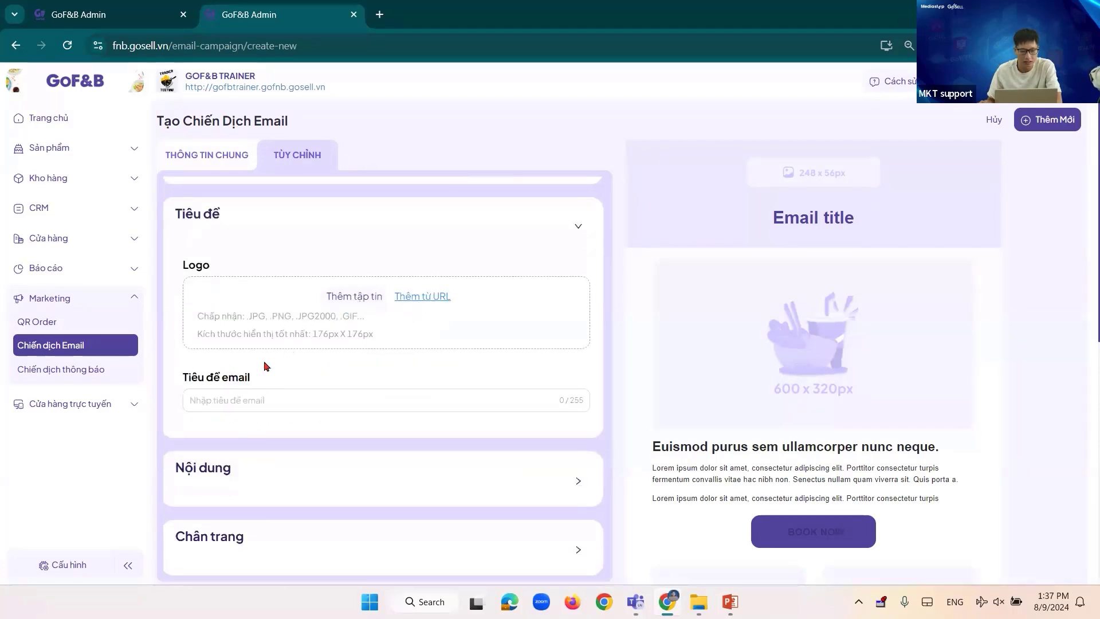
Expand the template's content section and examine the settings for the main article and the secondary articles
click(227, 471)
scroll(274, 442, down, 1)
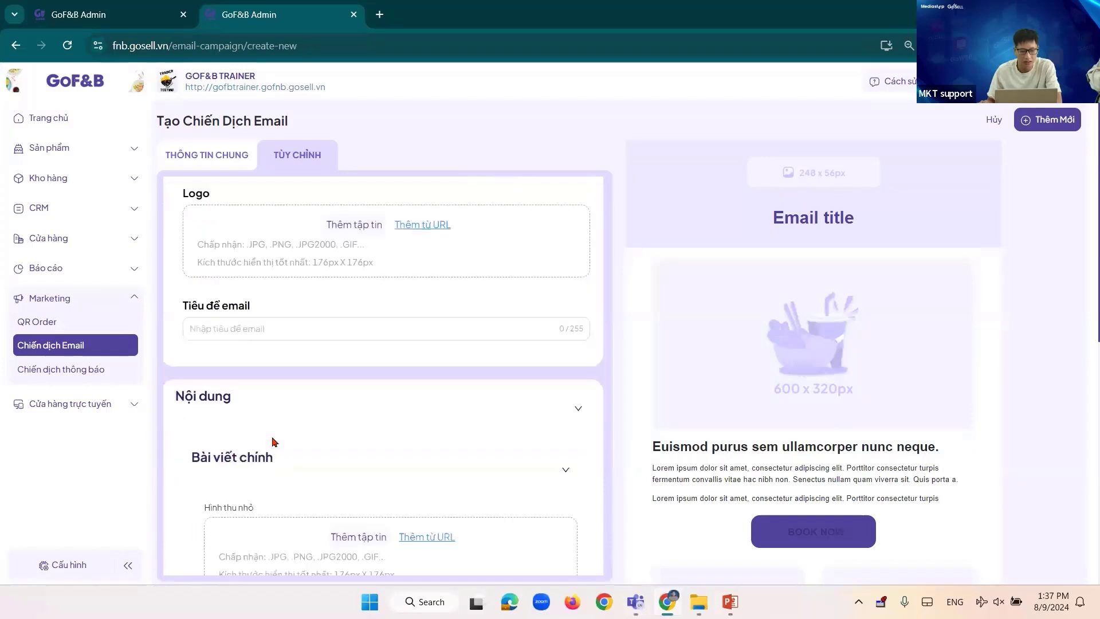
scroll(295, 432, down, 1)
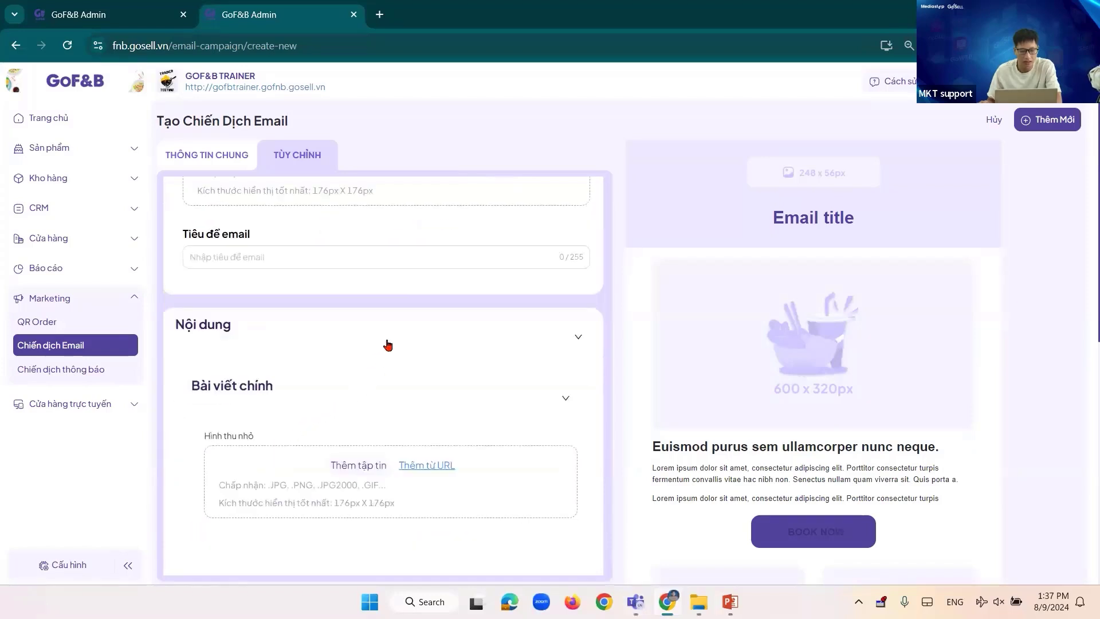
scroll(398, 320, down, 4)
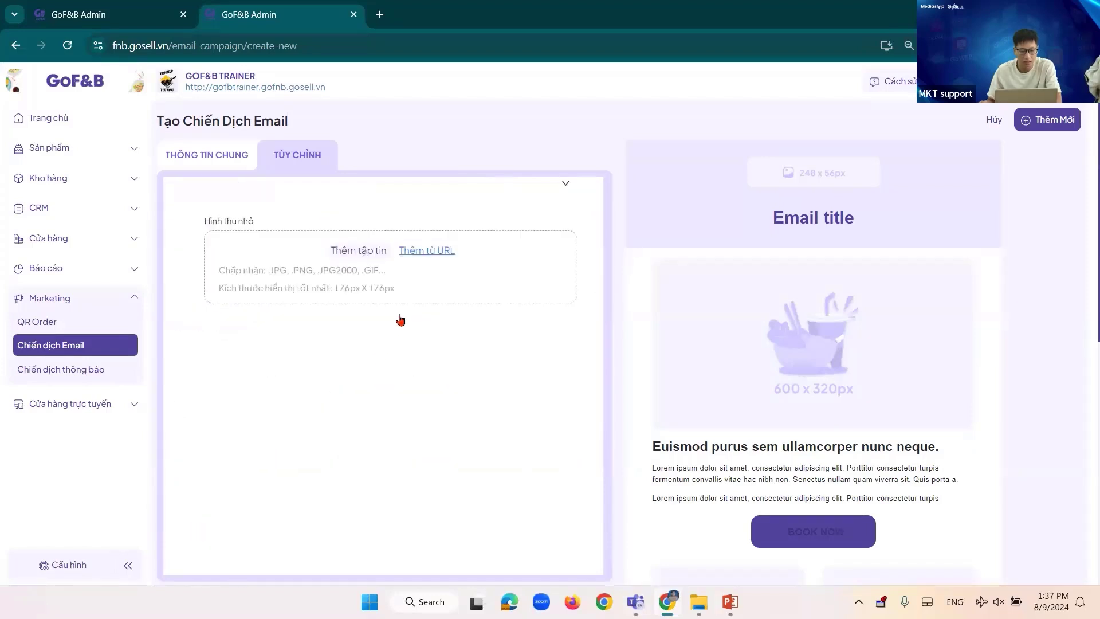
scroll(292, 397, down, 4)
scroll(308, 400, down, 2)
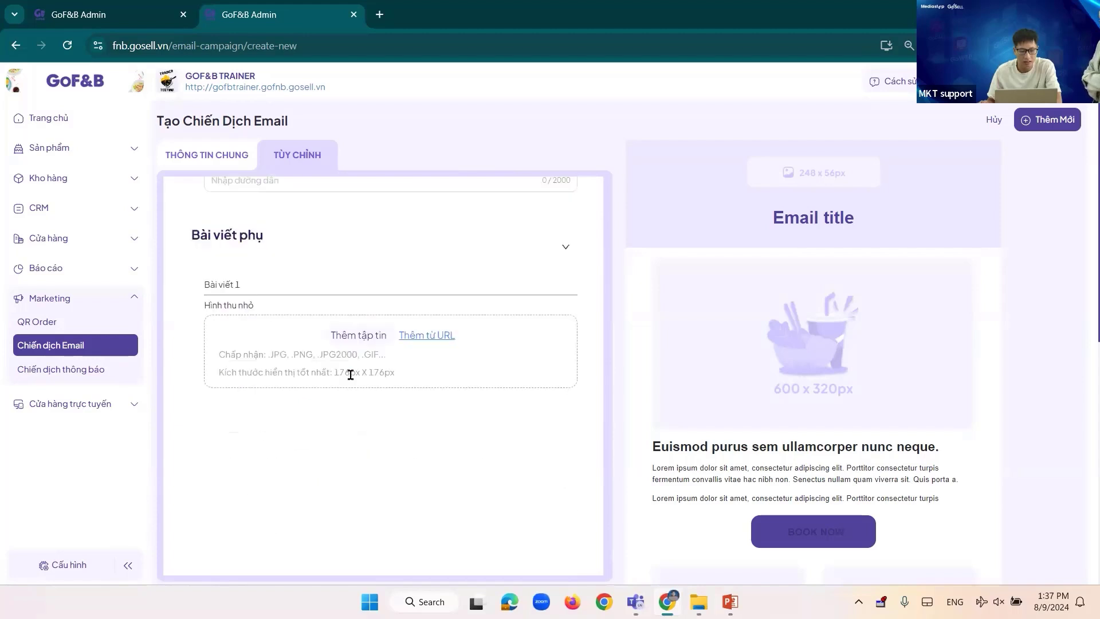
scroll(351, 373, up, 12)
scroll(356, 383, up, 2)
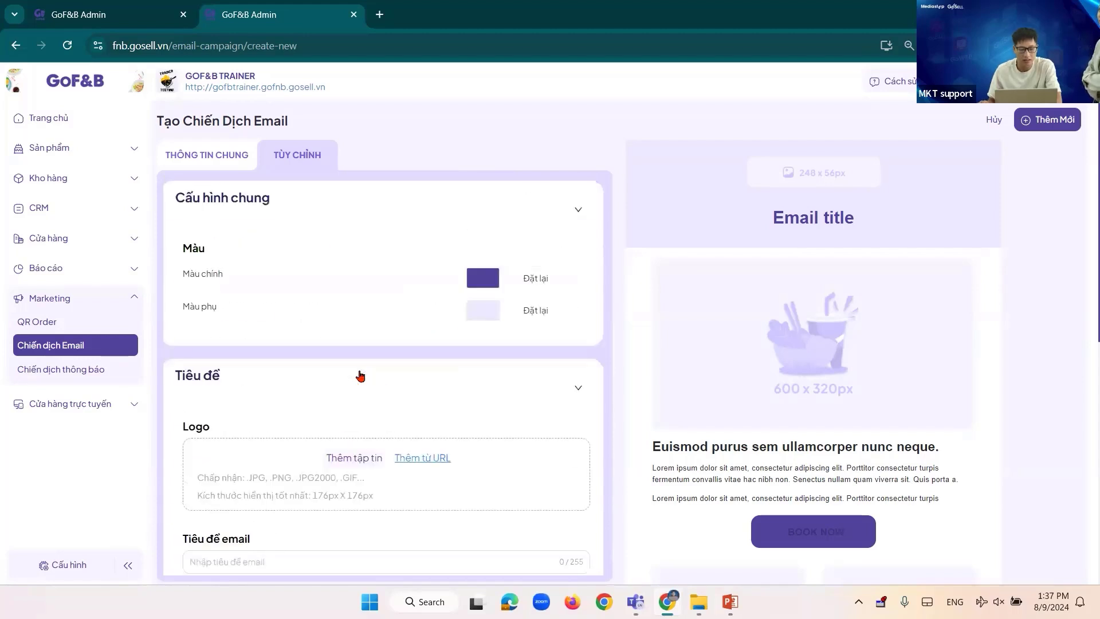
Recheck the new campaign's general information, email title and recipient fields, and return to the template customization settings
click(215, 154)
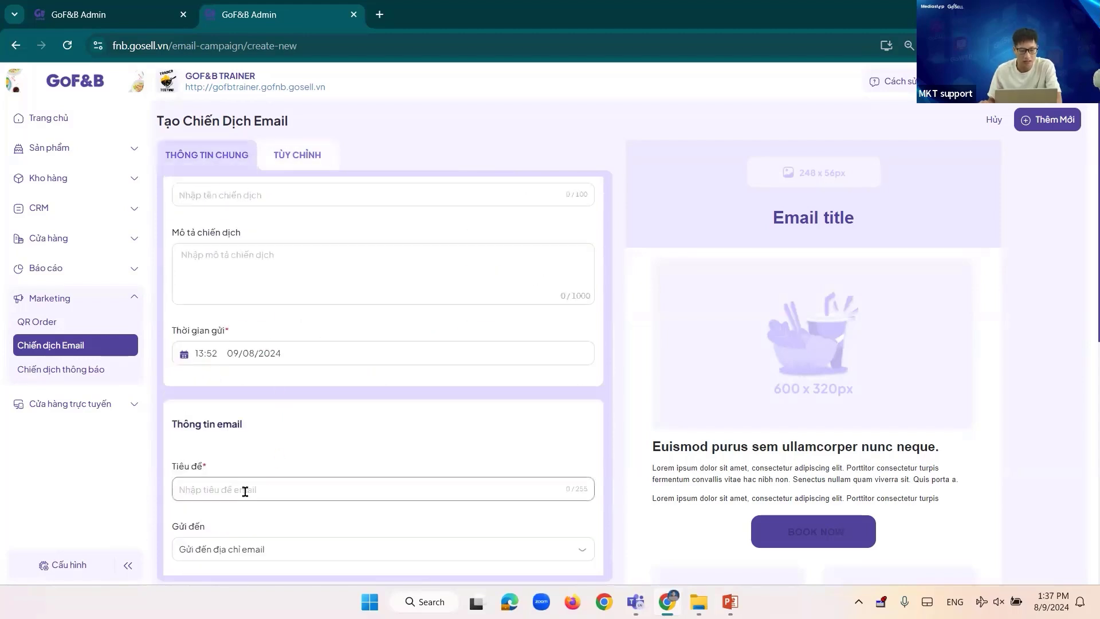
scroll(278, 497, down, 1)
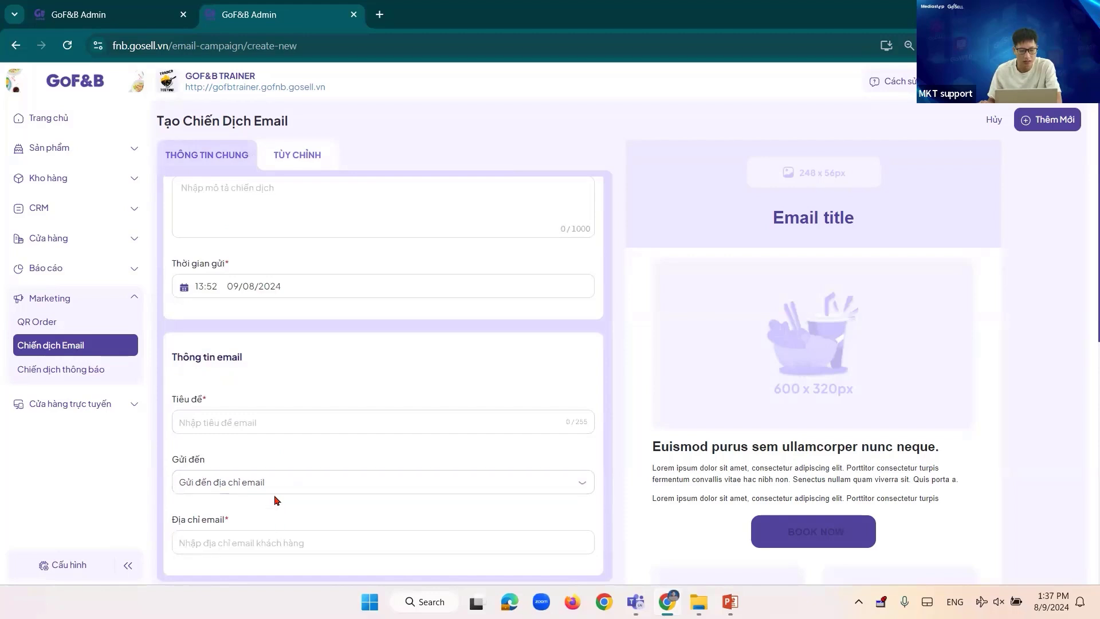
scroll(272, 412, down, 1)
scroll(272, 410, up, 1)
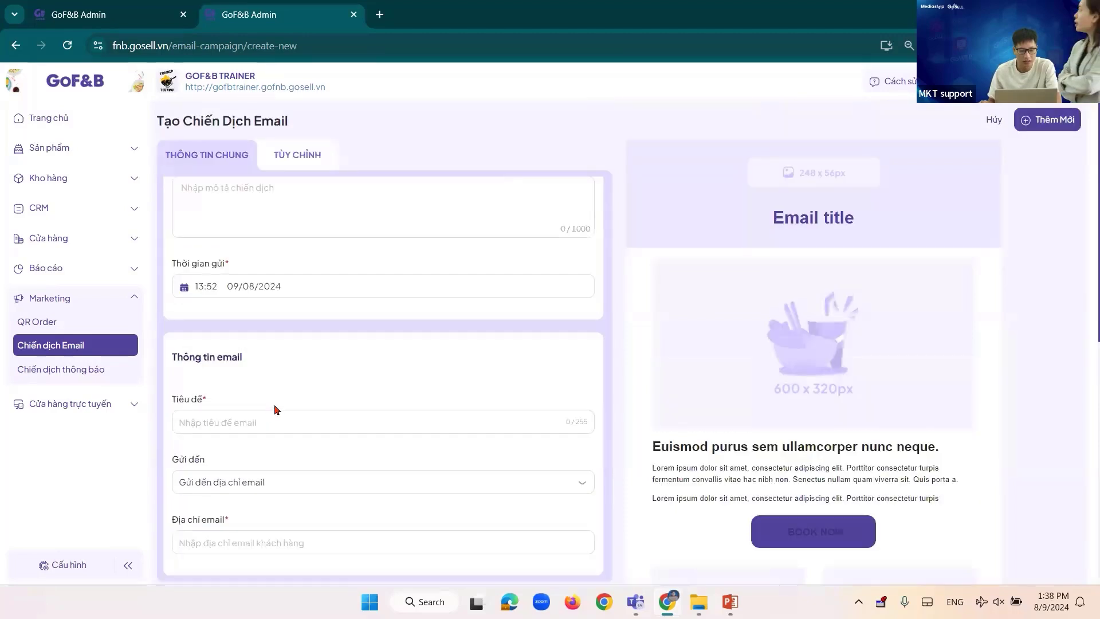
scroll(274, 409, up, 2)
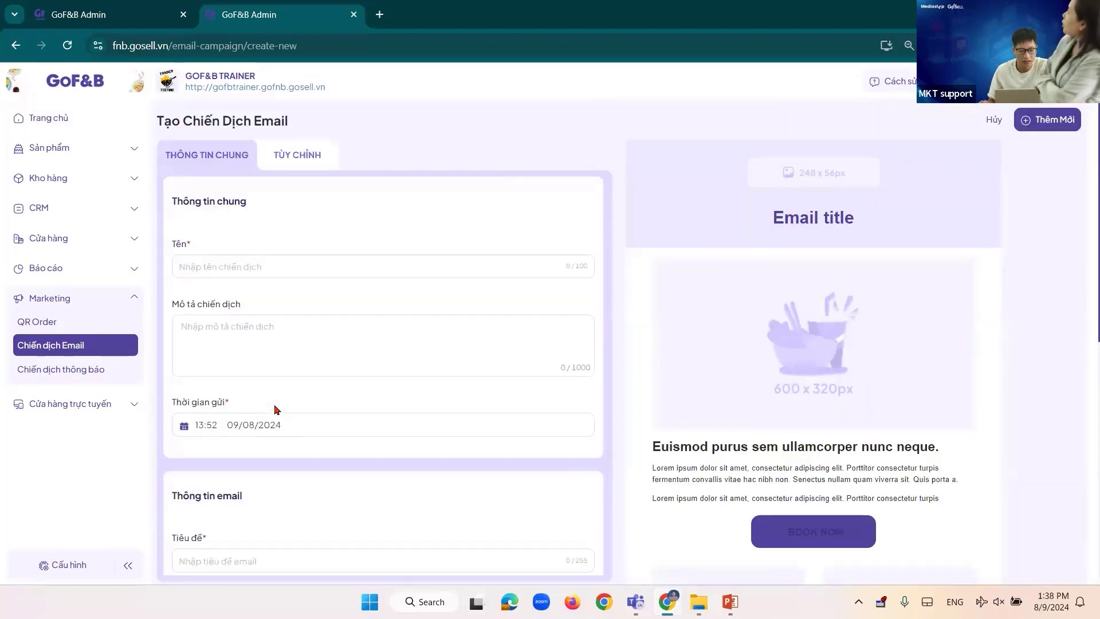
click(295, 155)
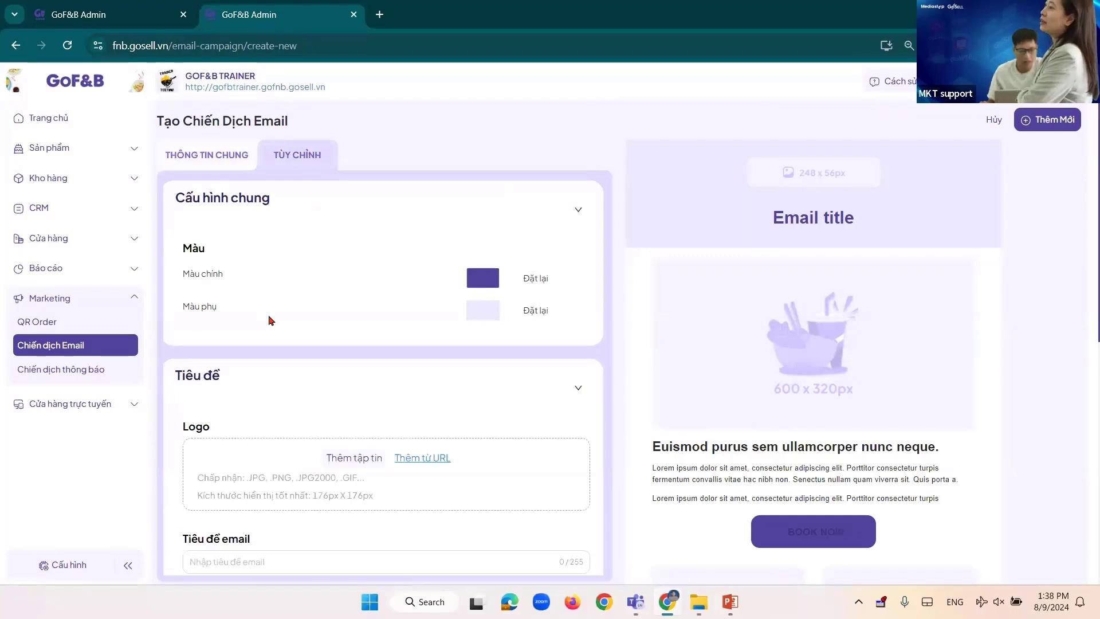
Look through the email campaign's customization settings, from general colours to the title and main article content
scroll(341, 333, down, 2)
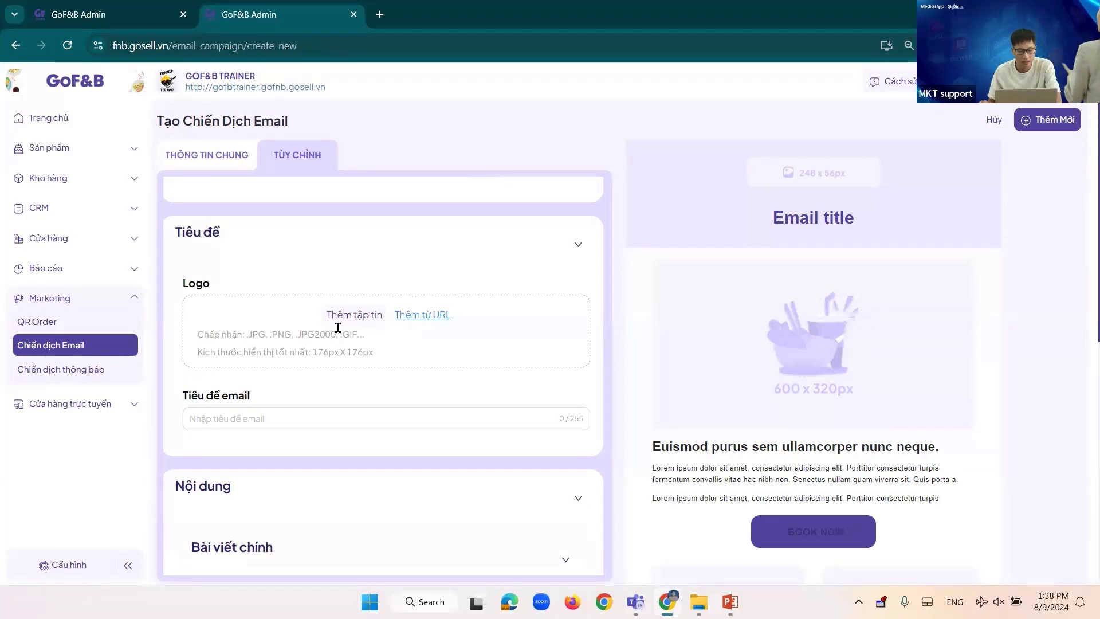
scroll(338, 327, down, 1)
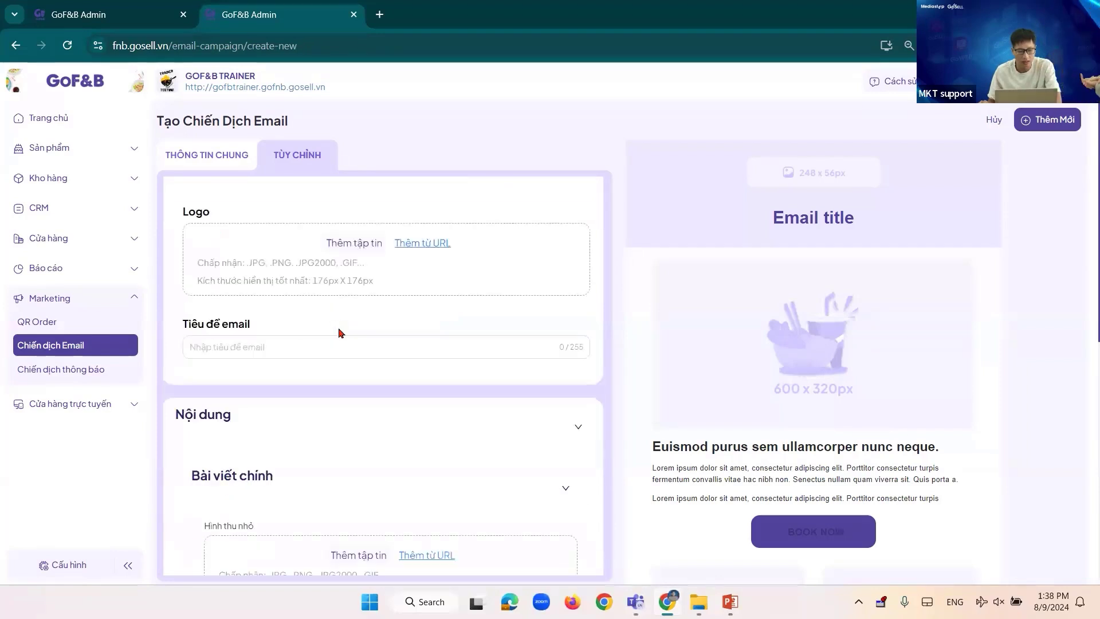
scroll(341, 333, down, 1)
scroll(338, 333, down, 1)
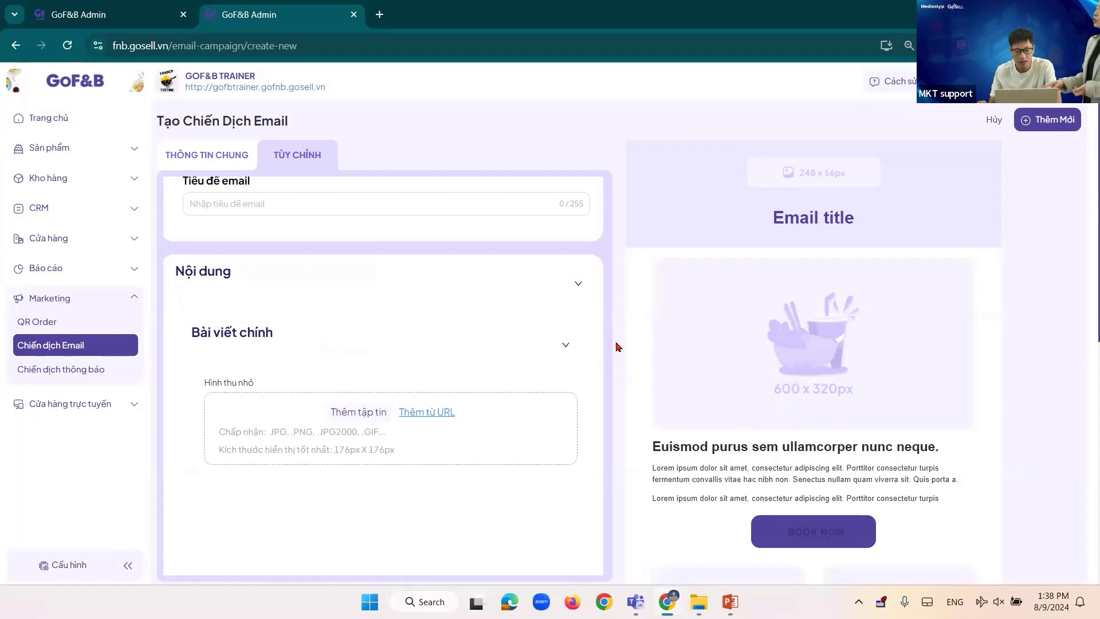
scroll(444, 309, up, 3)
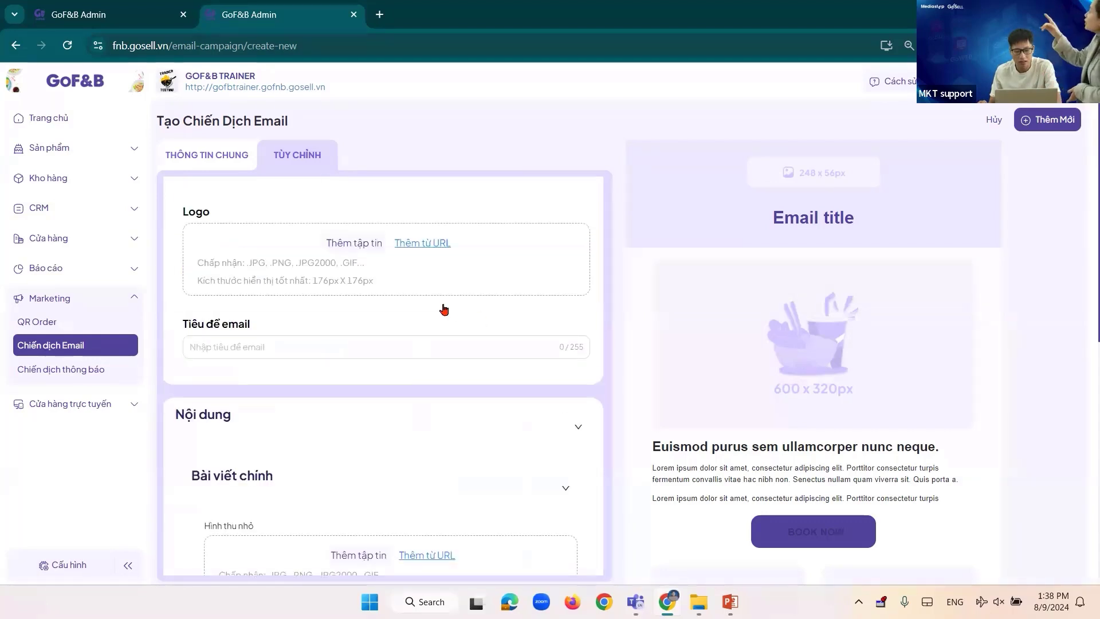
scroll(444, 310, up, 4)
scroll(444, 309, down, 1)
scroll(280, 441, down, 1)
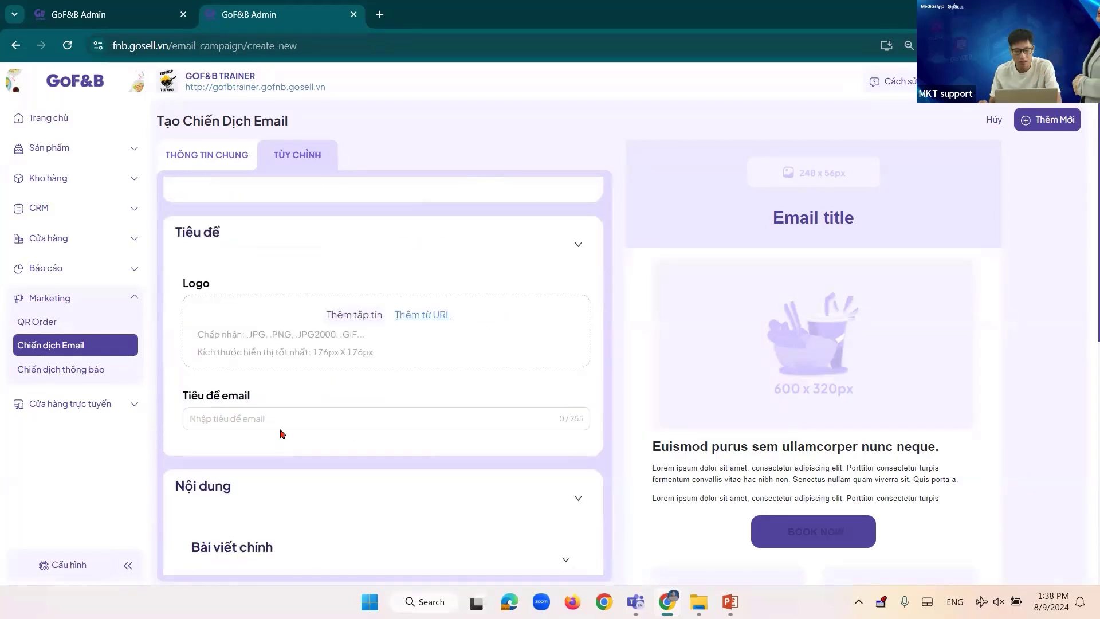
Set the email title in the campaign's header section to "hihi"
click(275, 419)
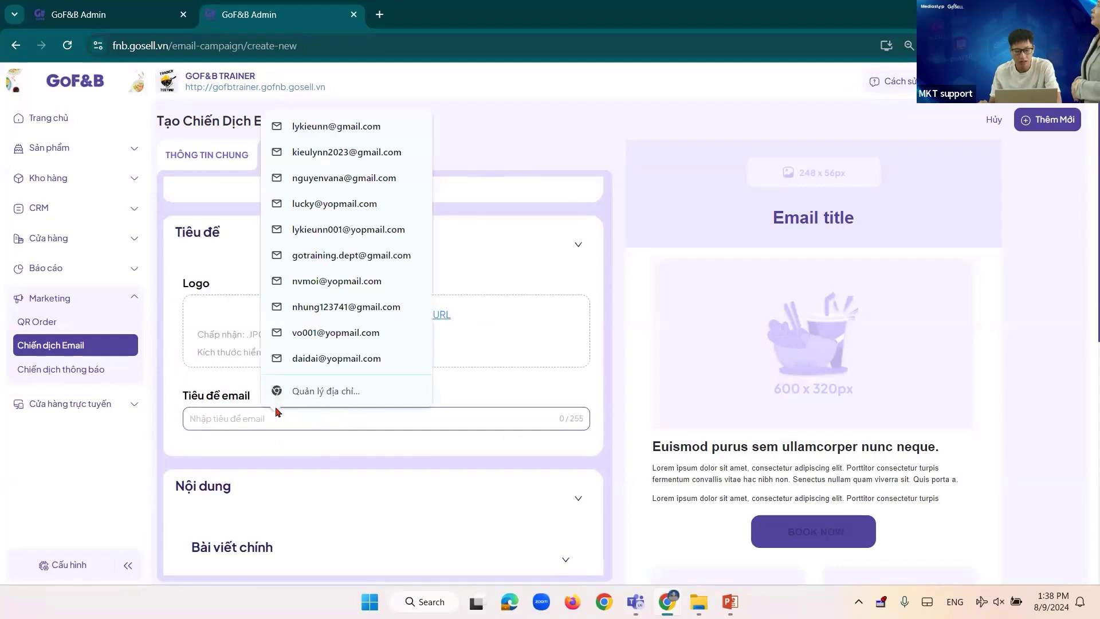
text(hihi)
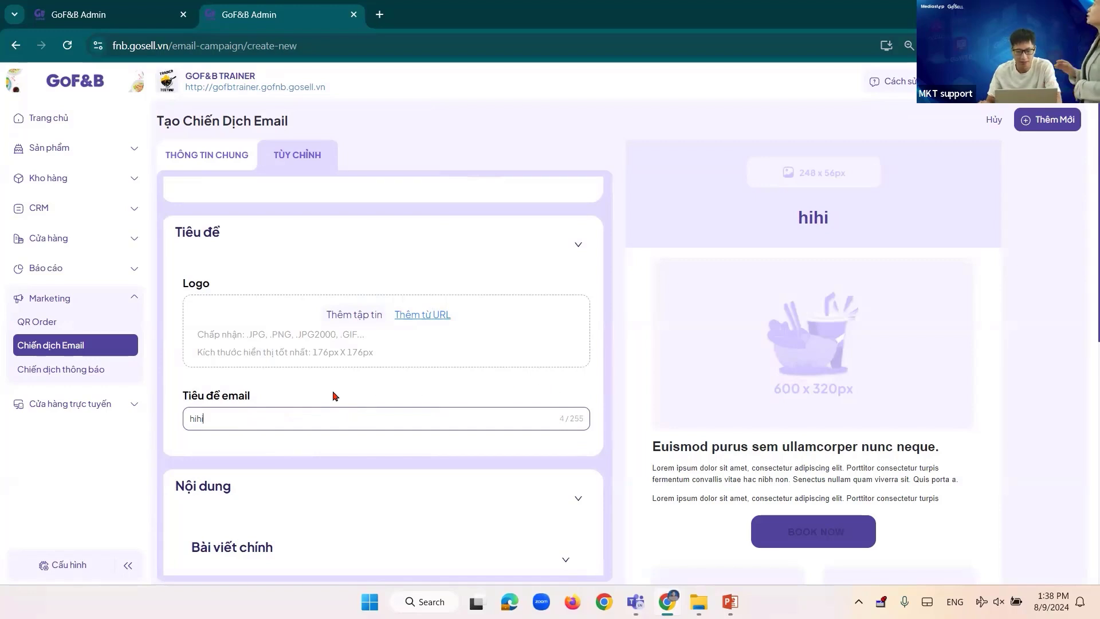
scroll(336, 395, down, 2)
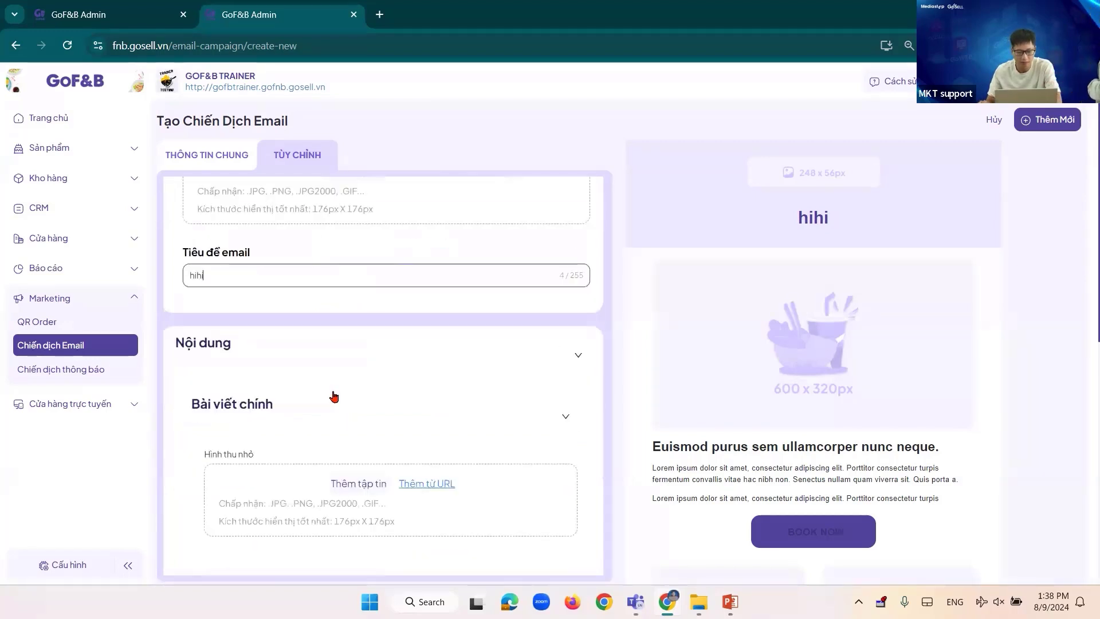
scroll(335, 395, up, 2)
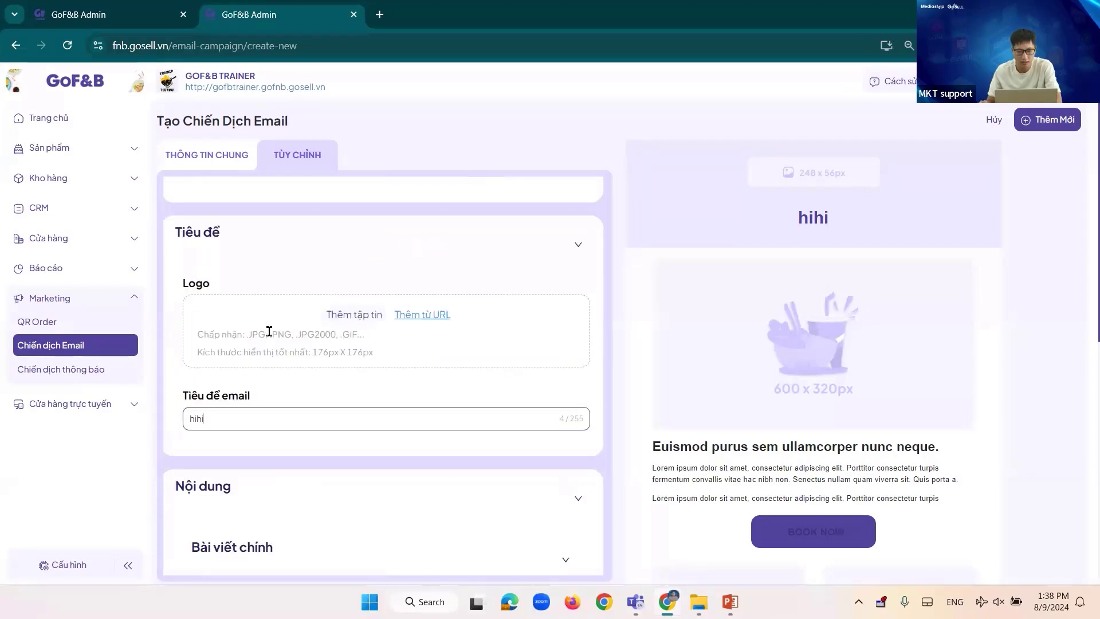
Change the email template's main colour (Màu chính) to a plum pink, RGB 155, 66, 107
scroll(269, 329, up, 2)
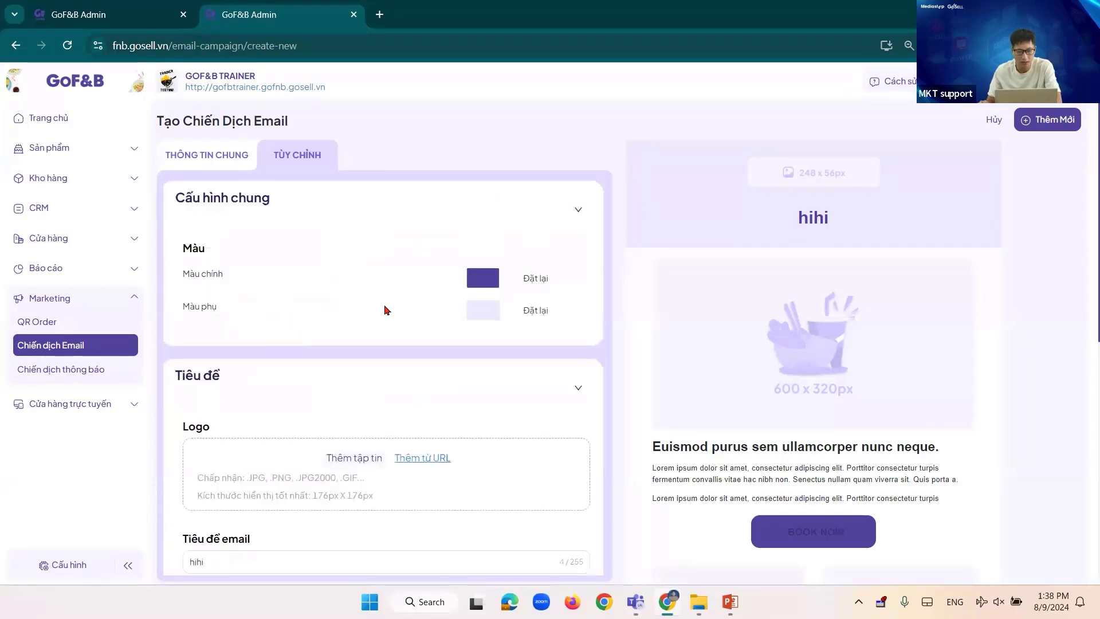
click(496, 275)
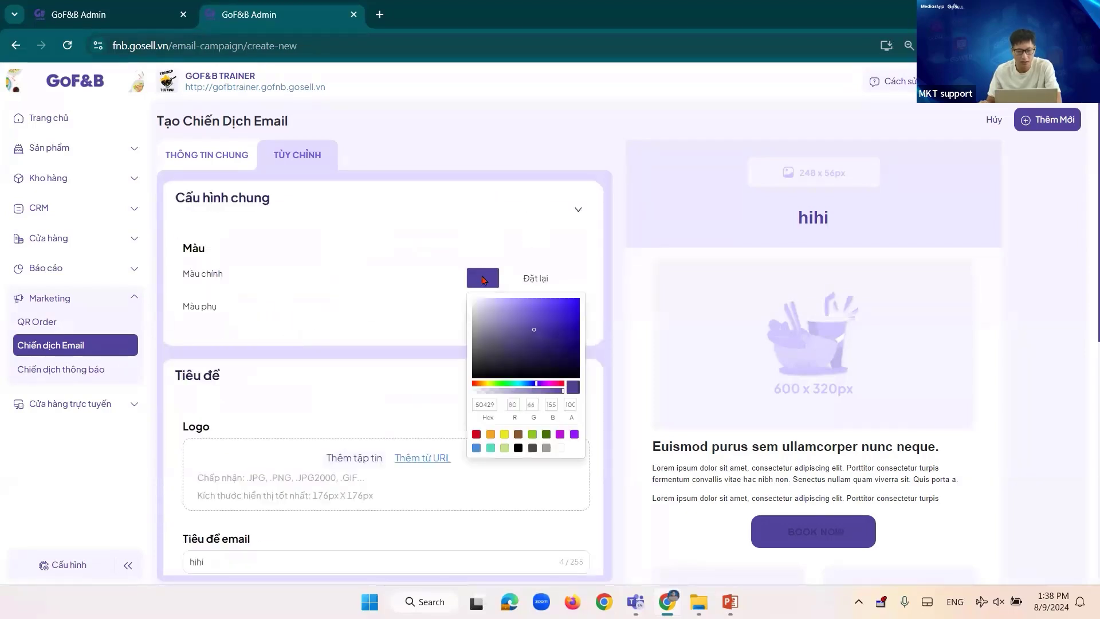
click(558, 383)
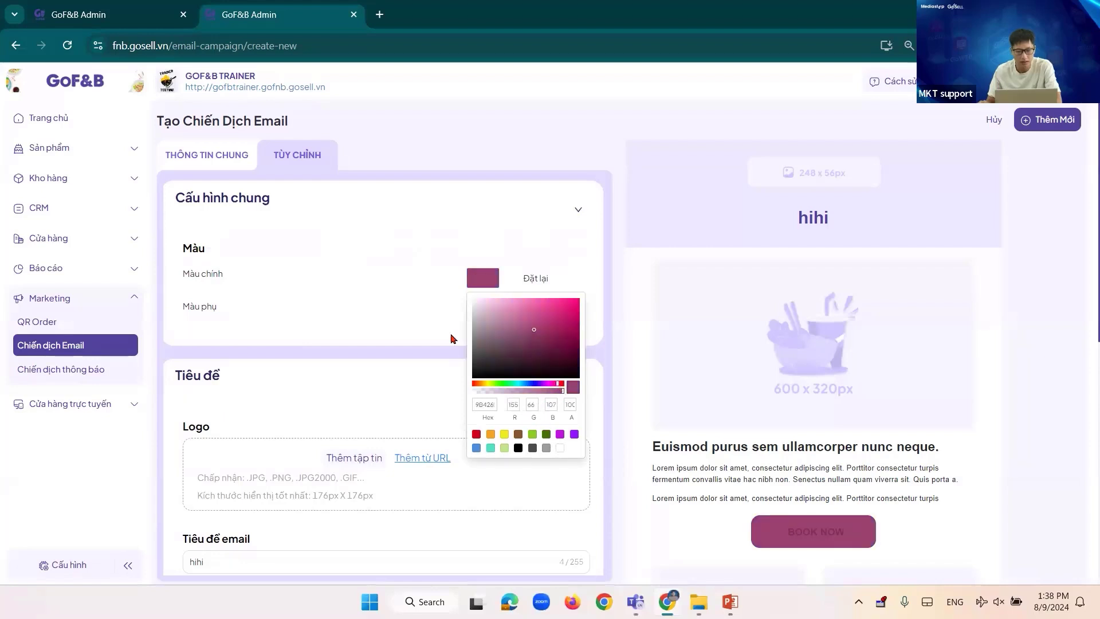
click(416, 319)
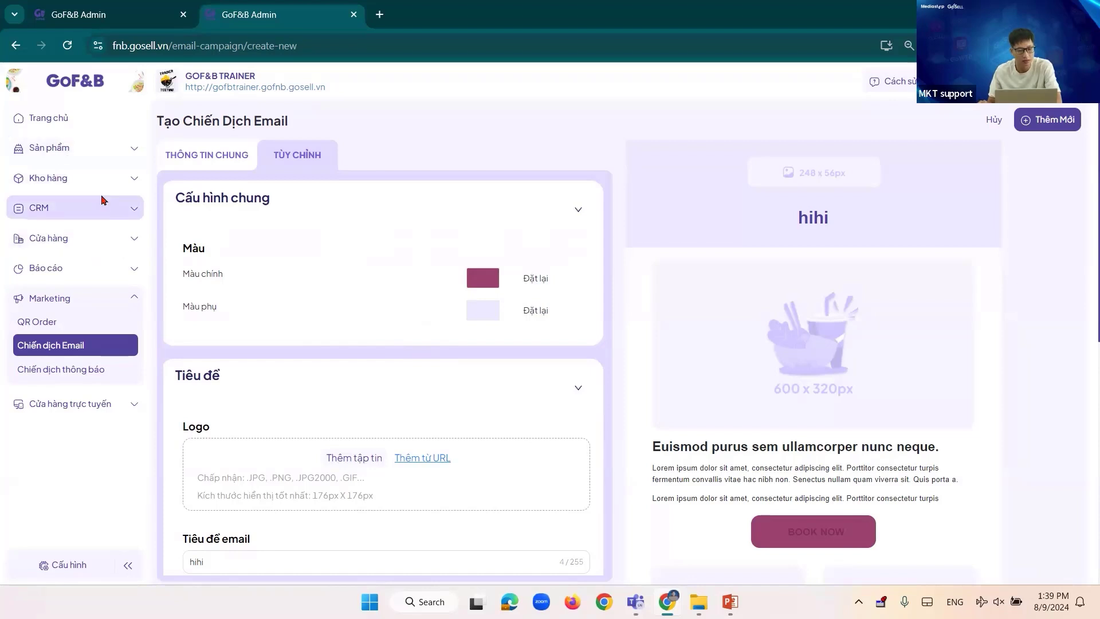
Look over the product, combo and QR Order management lists
click(86, 158)
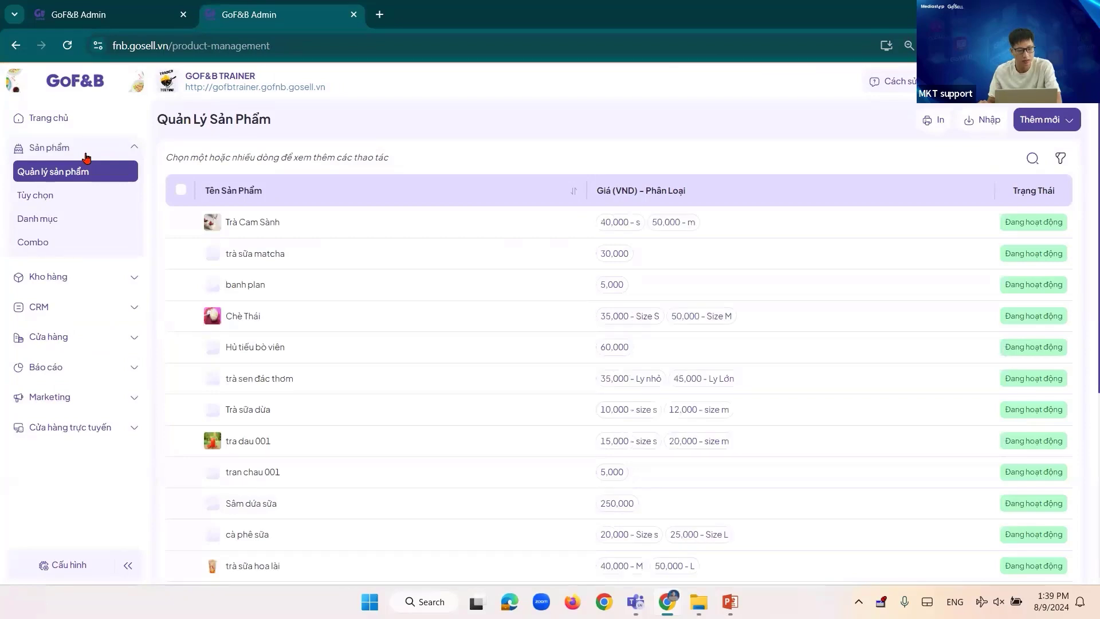
click(55, 242)
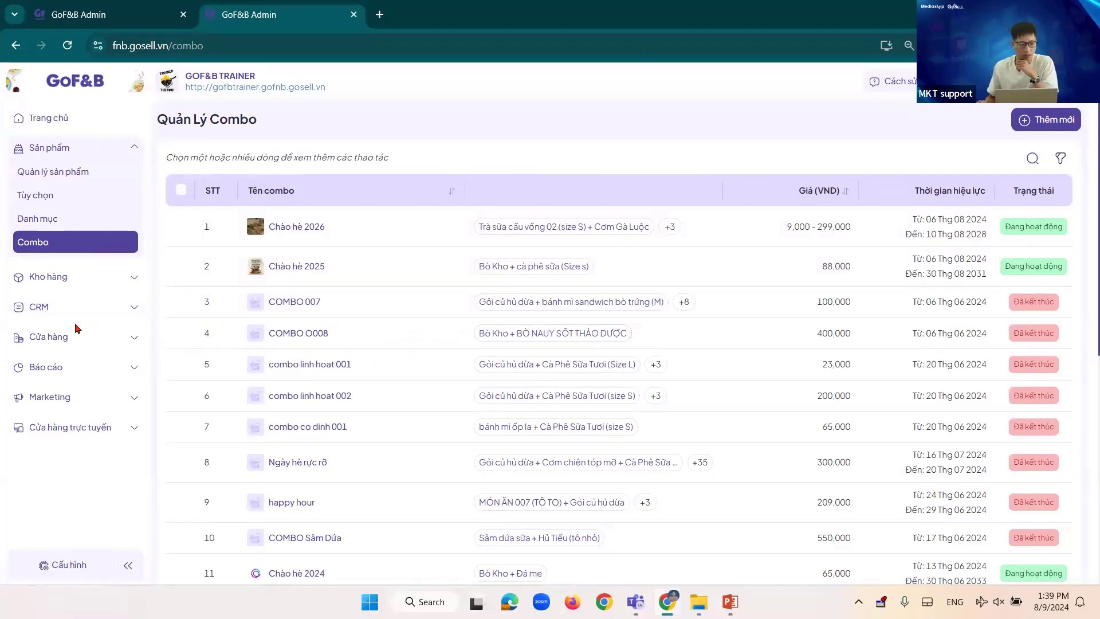
click(71, 401)
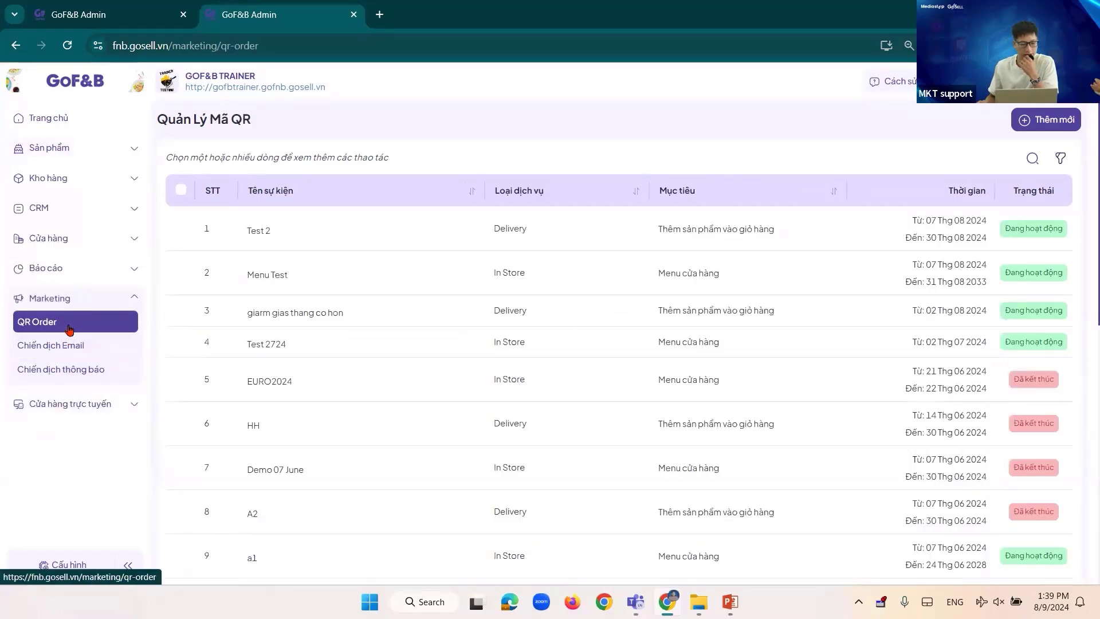
Start creating a new discount code (Mã giảm giá) in the store's promotion management
click(75, 240)
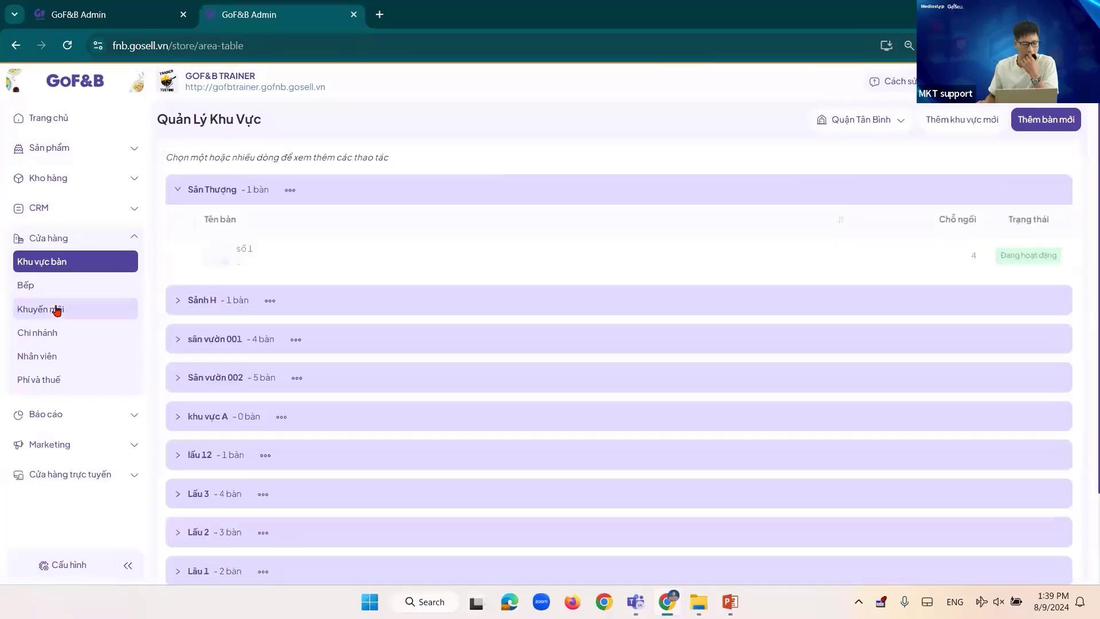
click(57, 310)
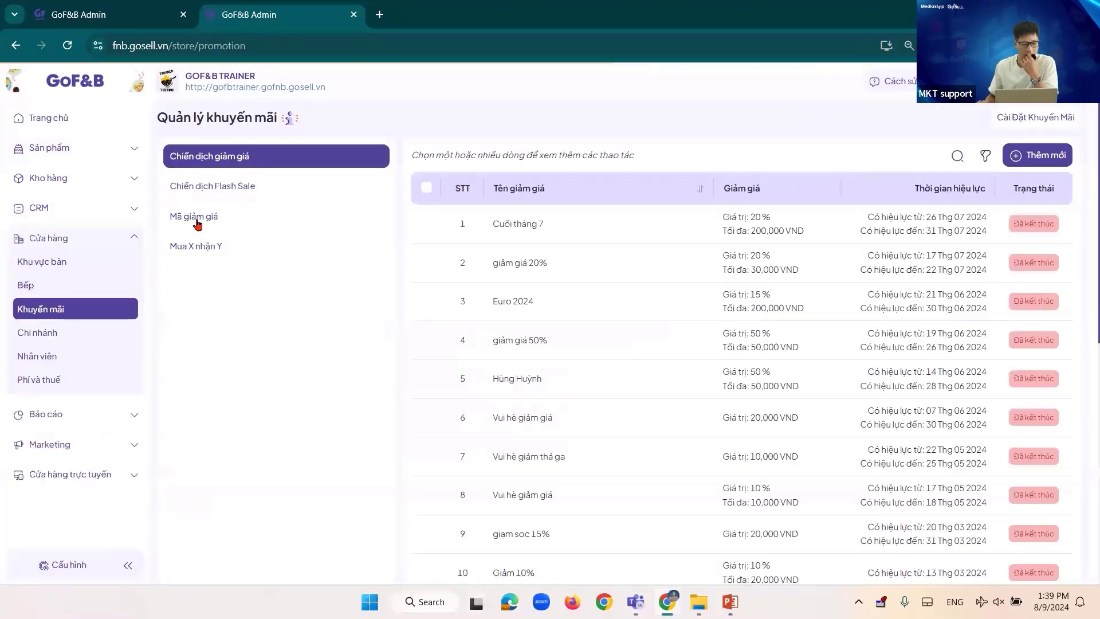
click(197, 221)
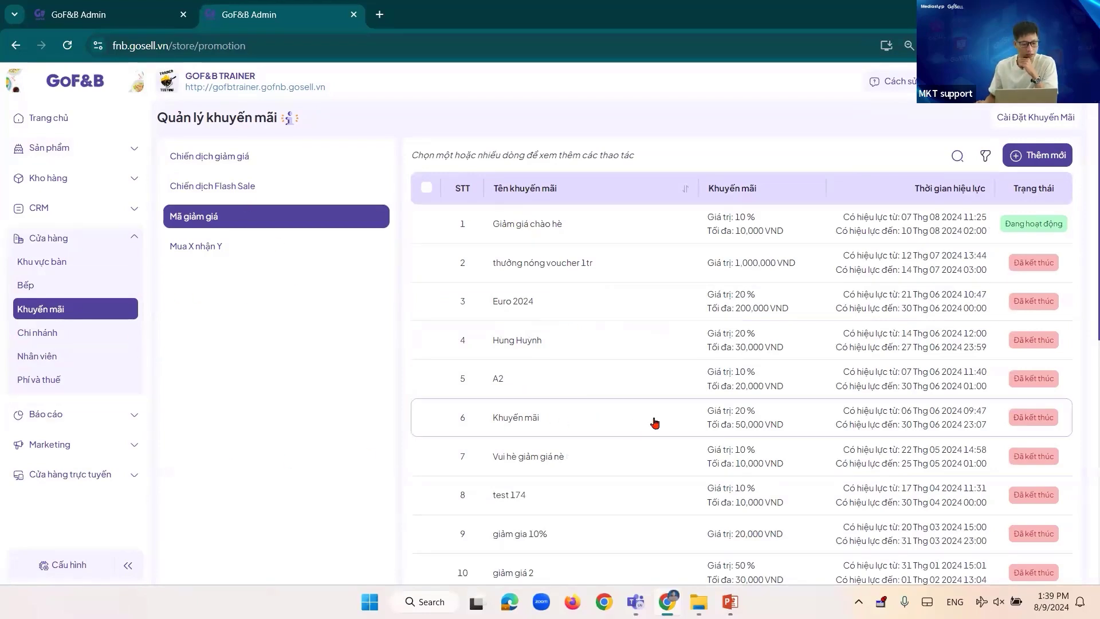
click(1033, 157)
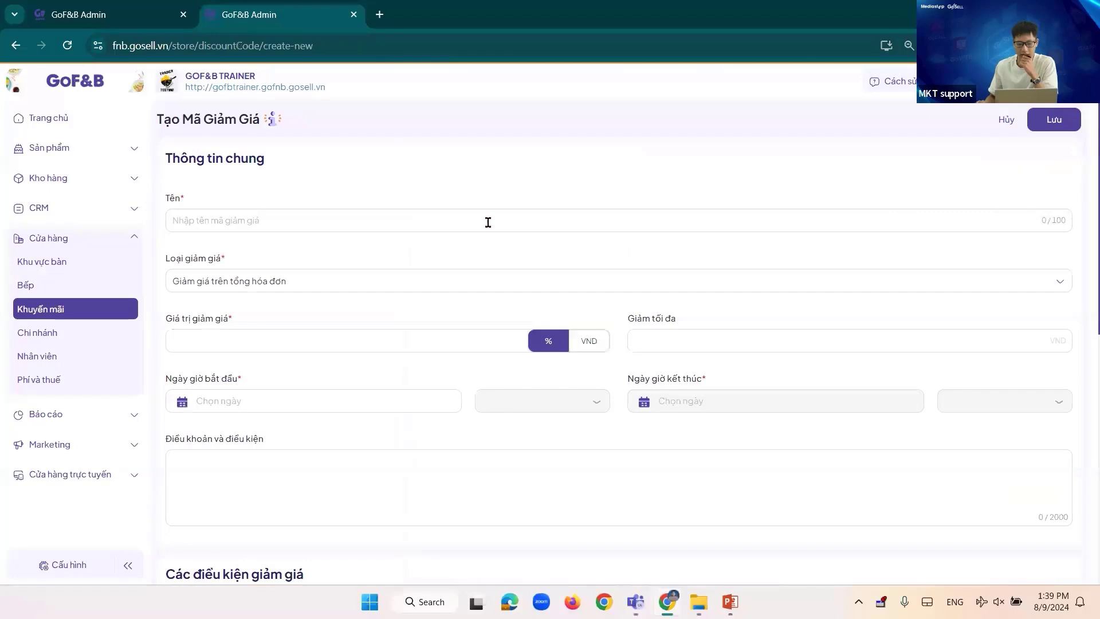
Name the discount code "abcvbn" and set its discount type to Giảm giá cho sản phẩm
click(281, 221)
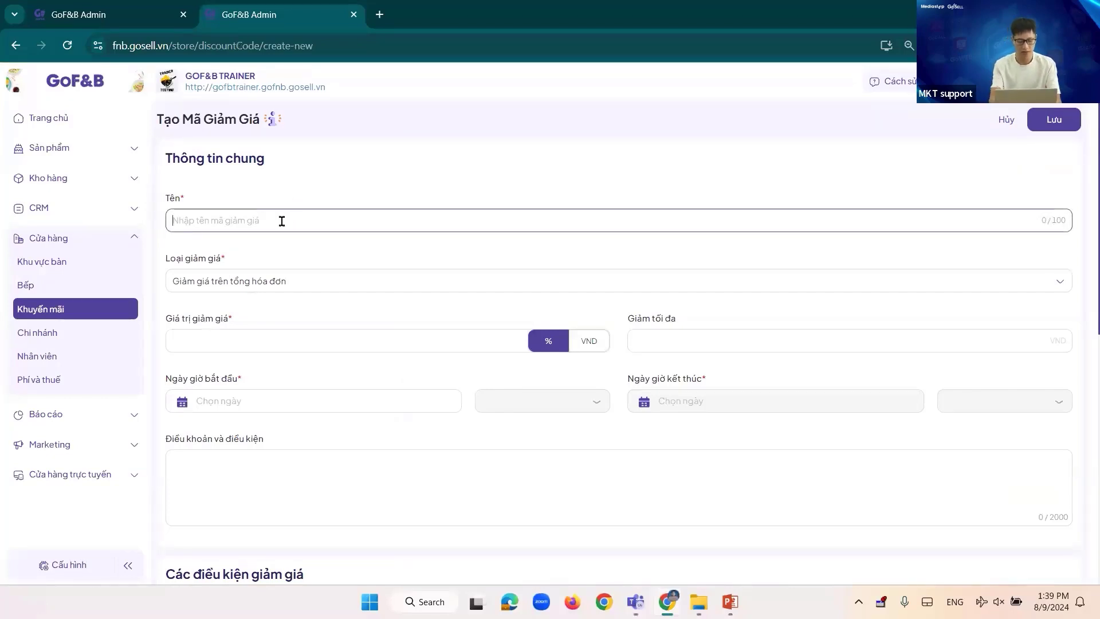
text(abcvbn)
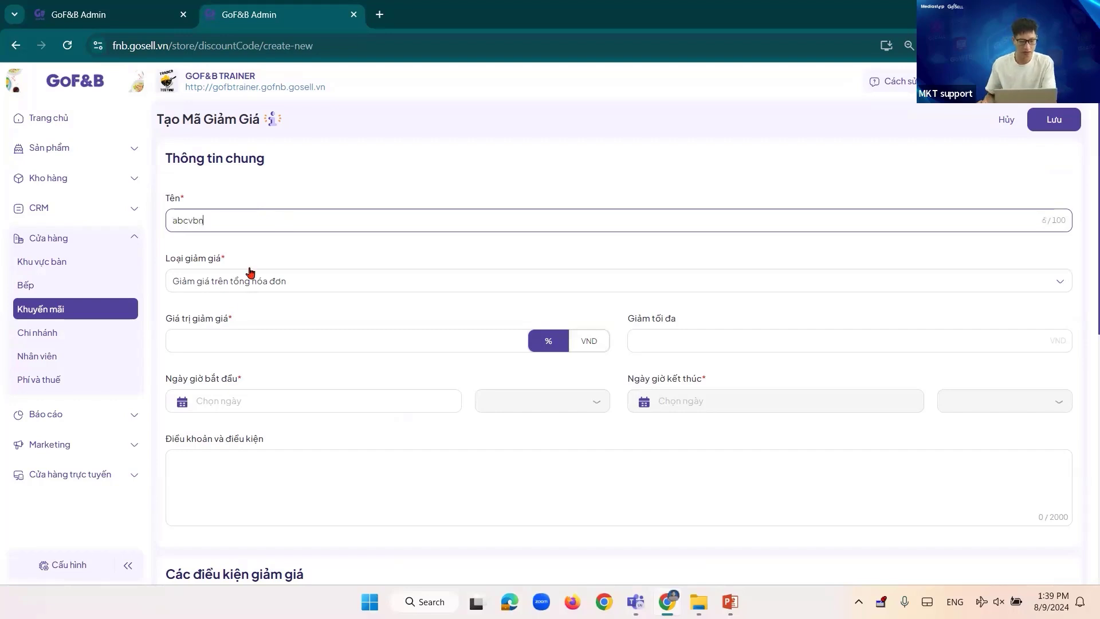
click(258, 284)
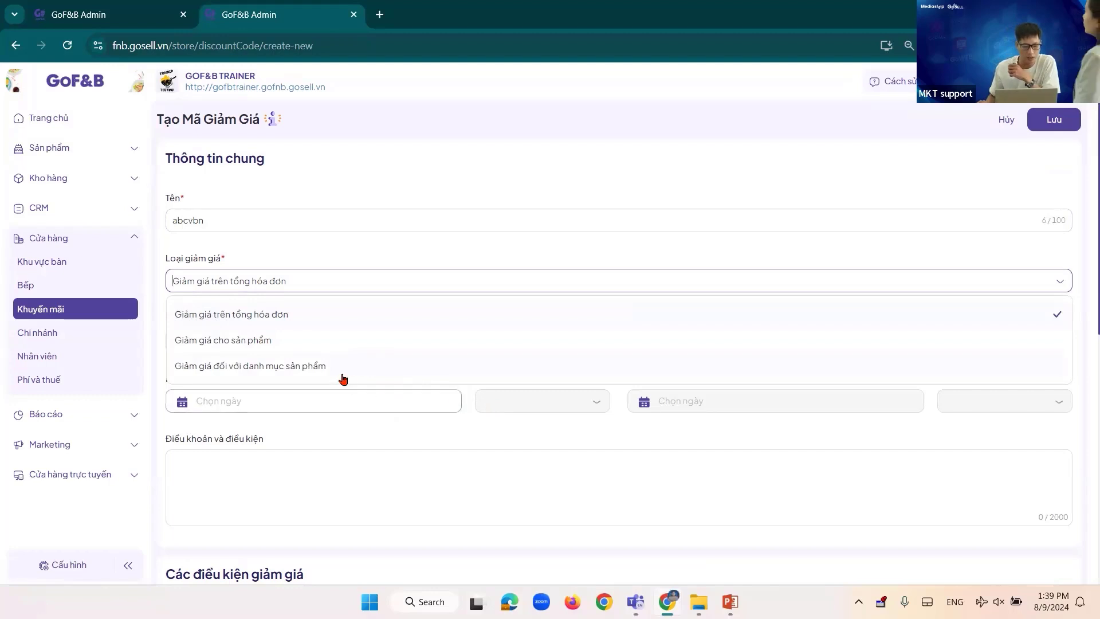
click(245, 341)
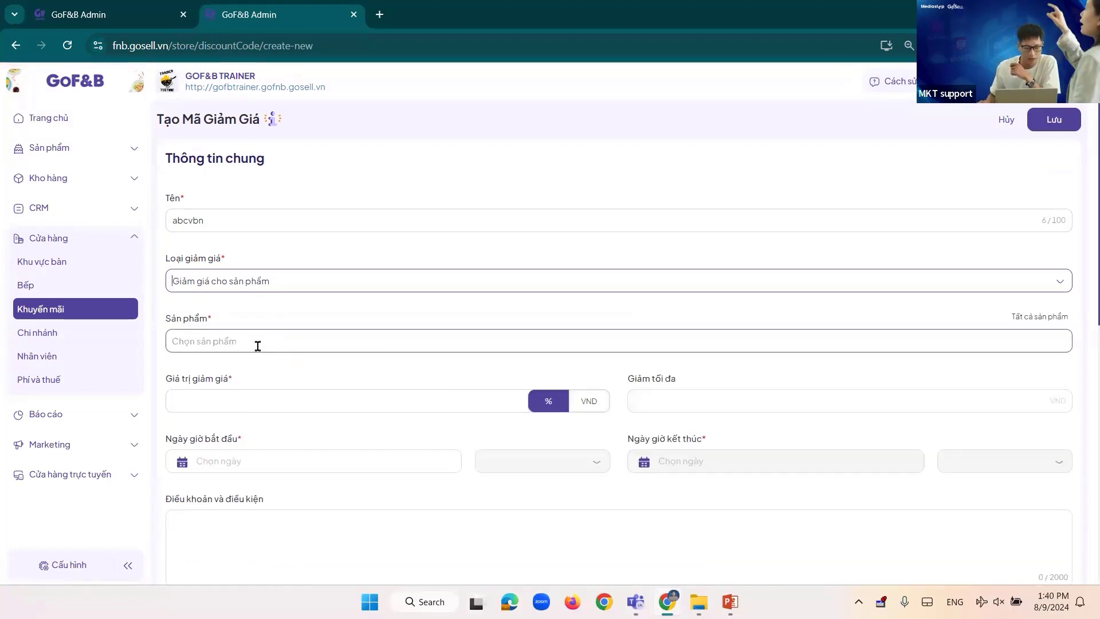
click(305, 283)
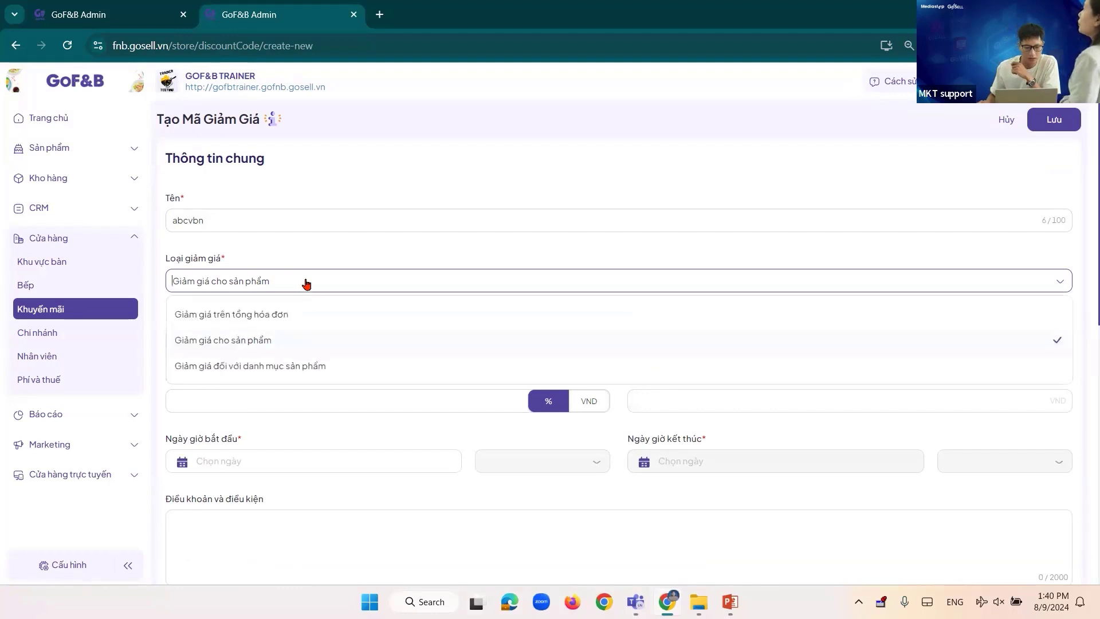
click(274, 339)
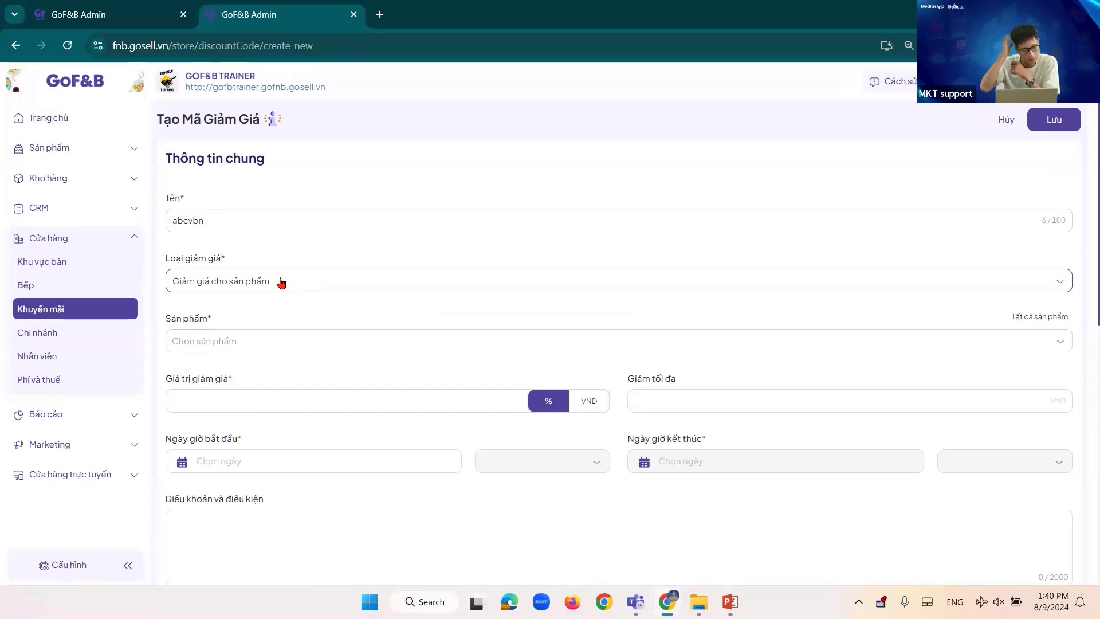
Choose bánh mì ốp la as the product the discount code applies to
click(270, 346)
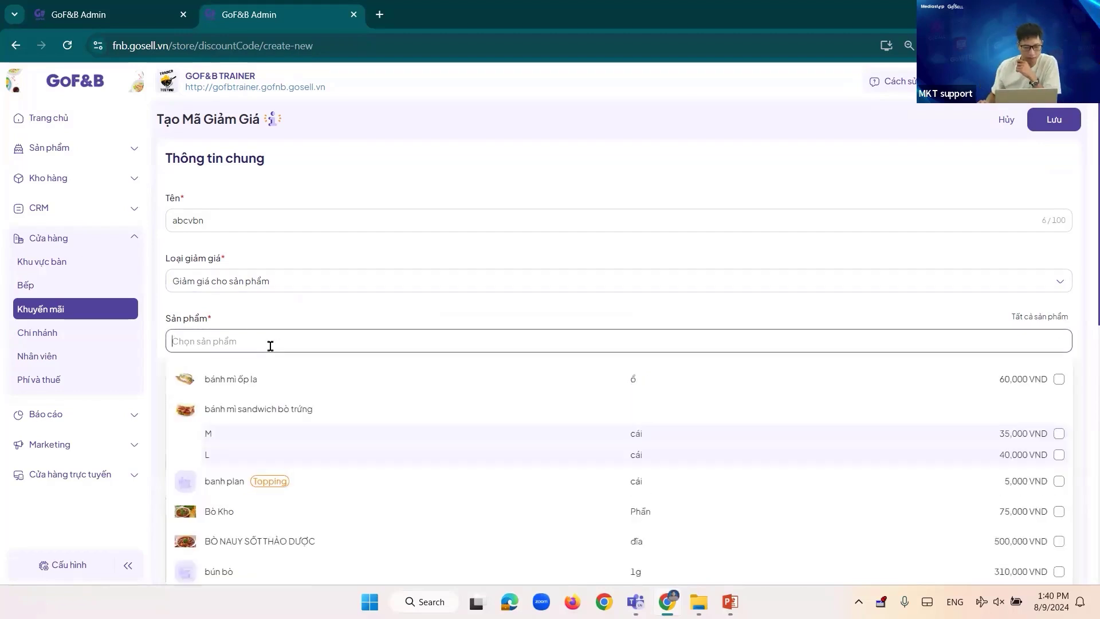
click(253, 379)
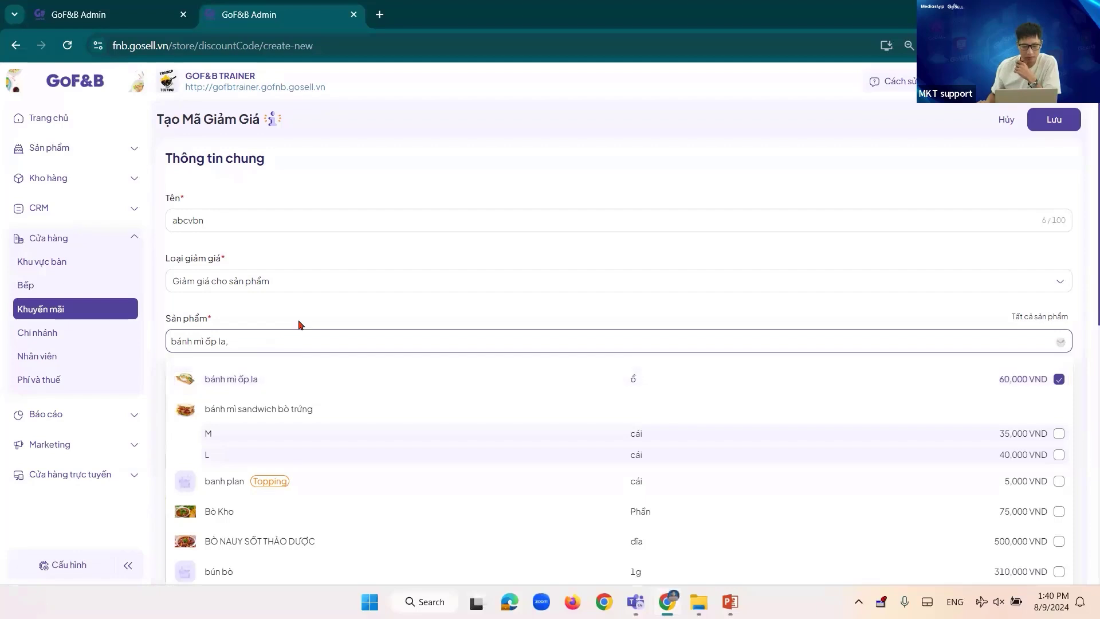
click(335, 314)
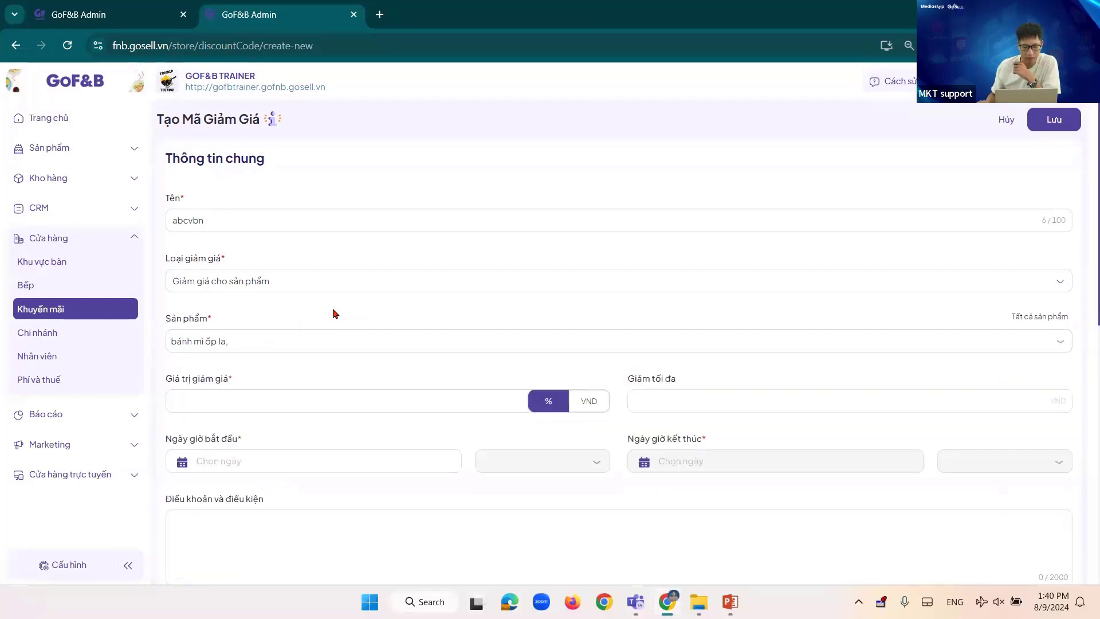
Set the discount value to 10% with a maximum discount of 60.000 VND
click(249, 401)
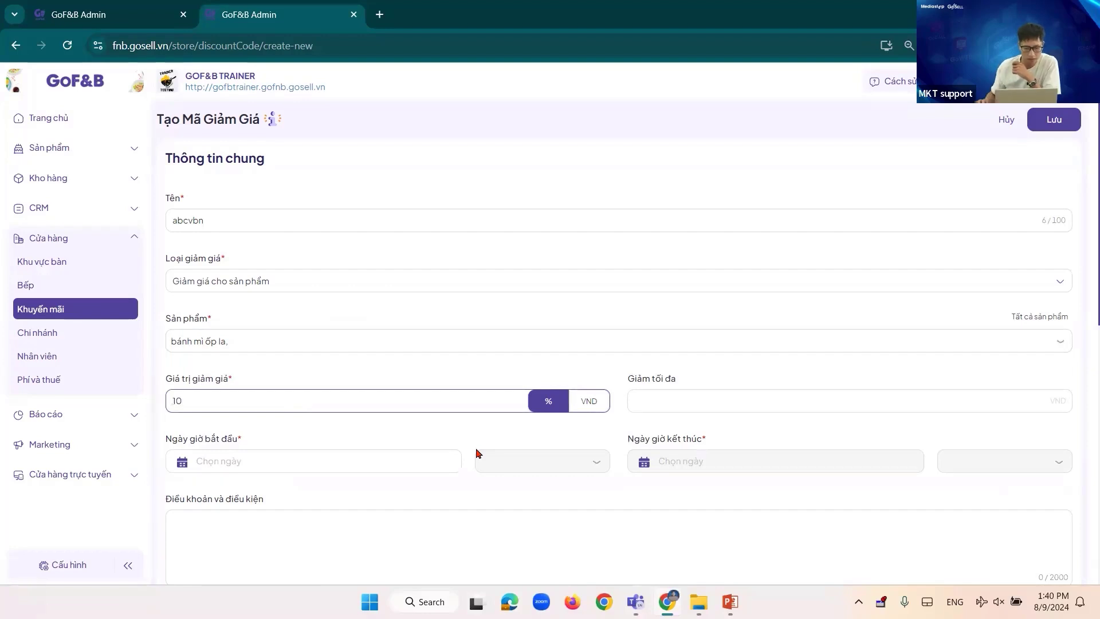
click(630, 401)
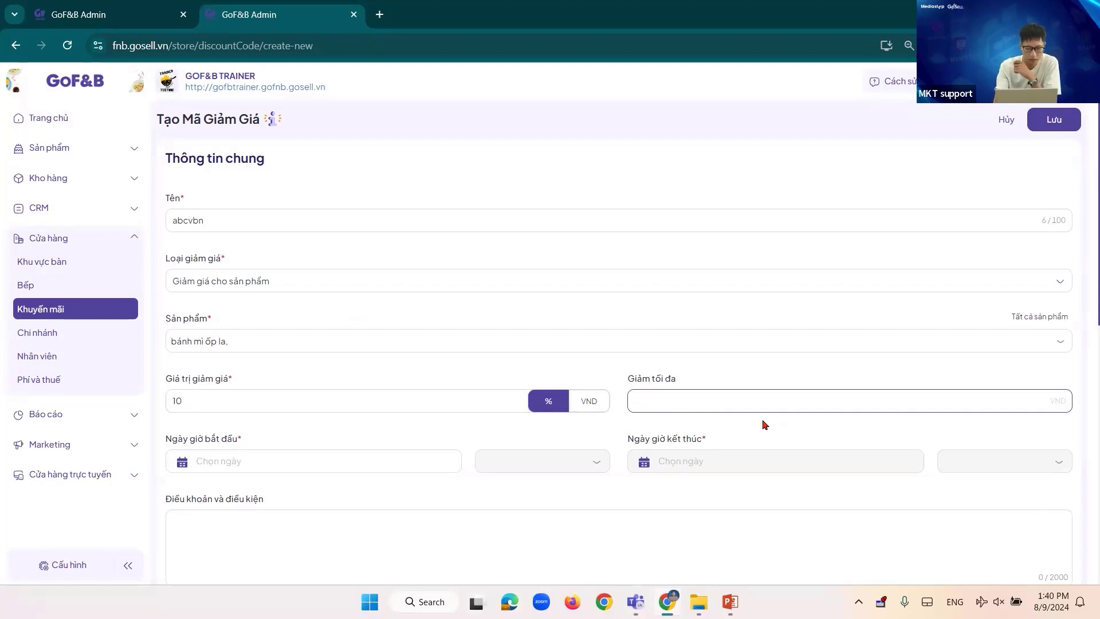
text(60.000)
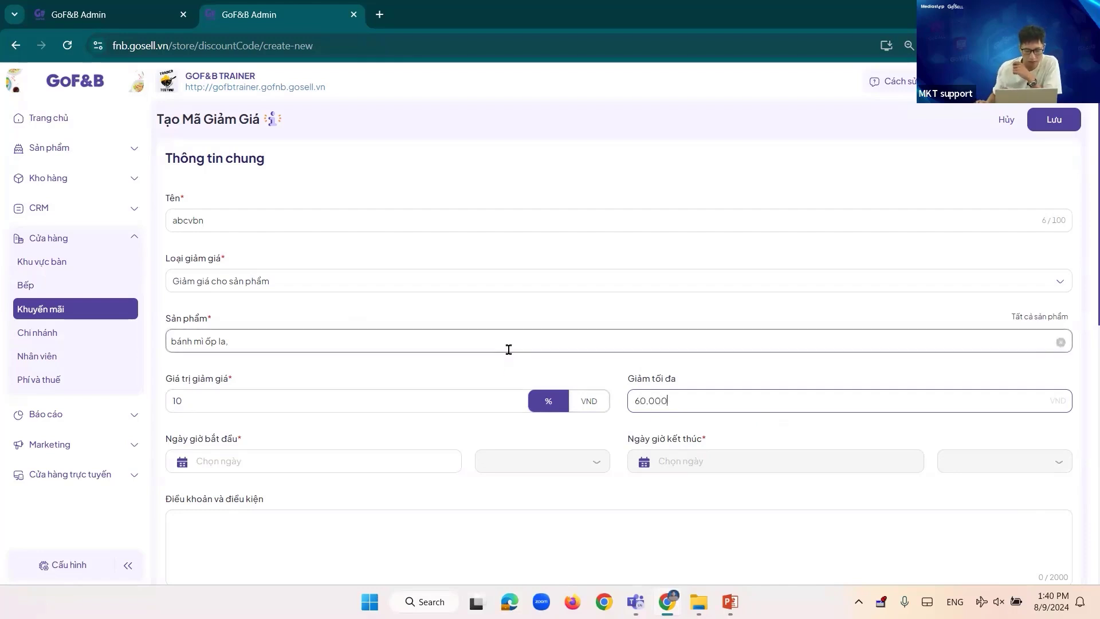
Set the discount code's start date to 09/08/2024
scroll(478, 360, down, 1)
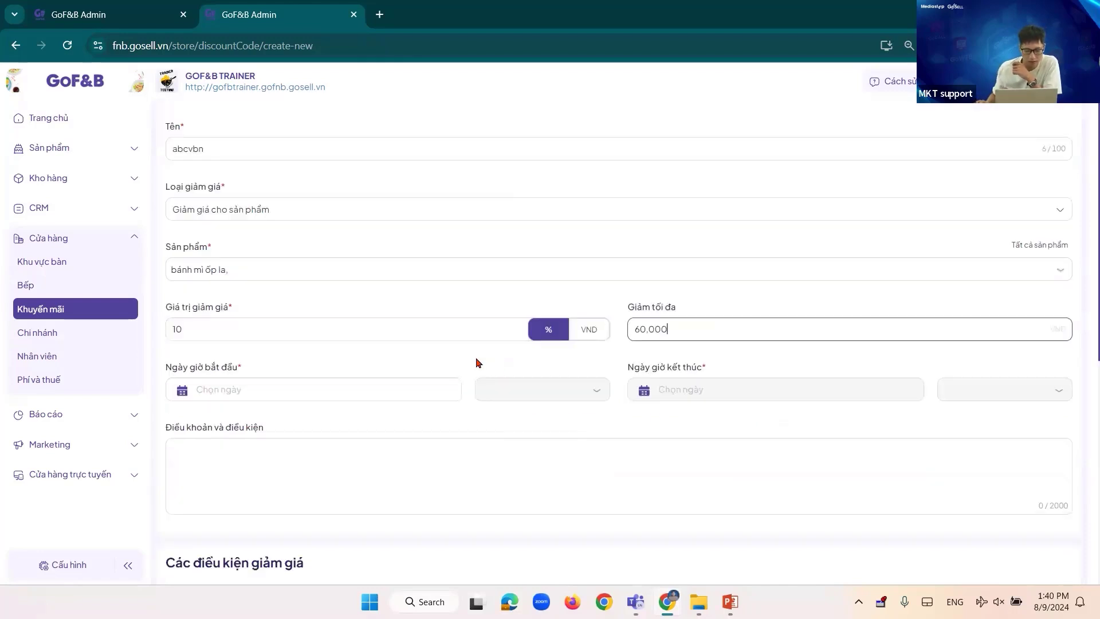
click(316, 394)
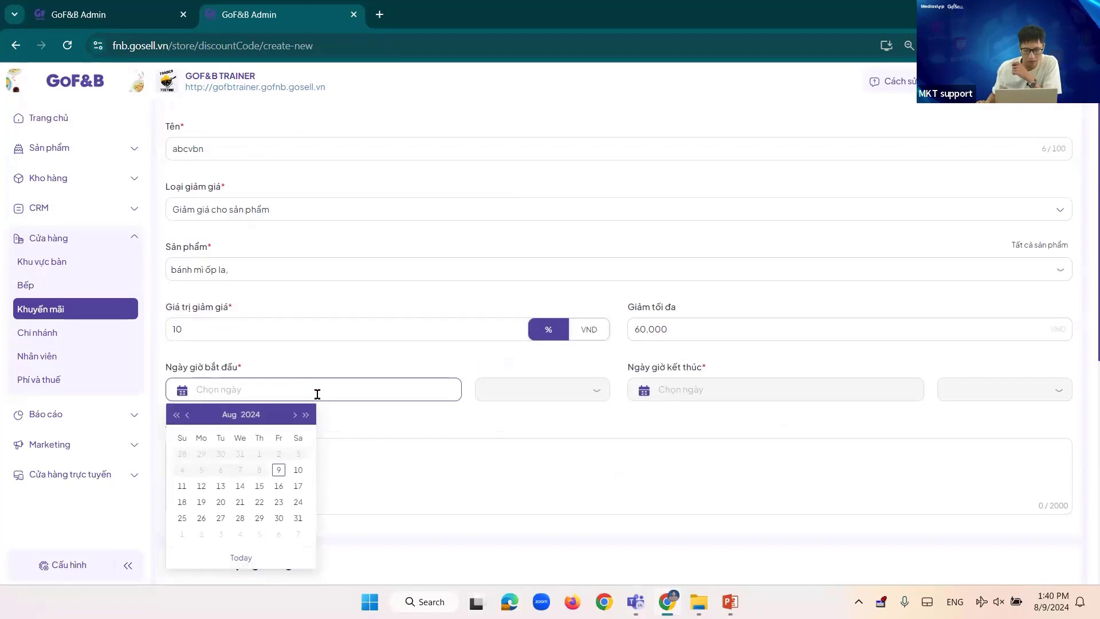
click(279, 470)
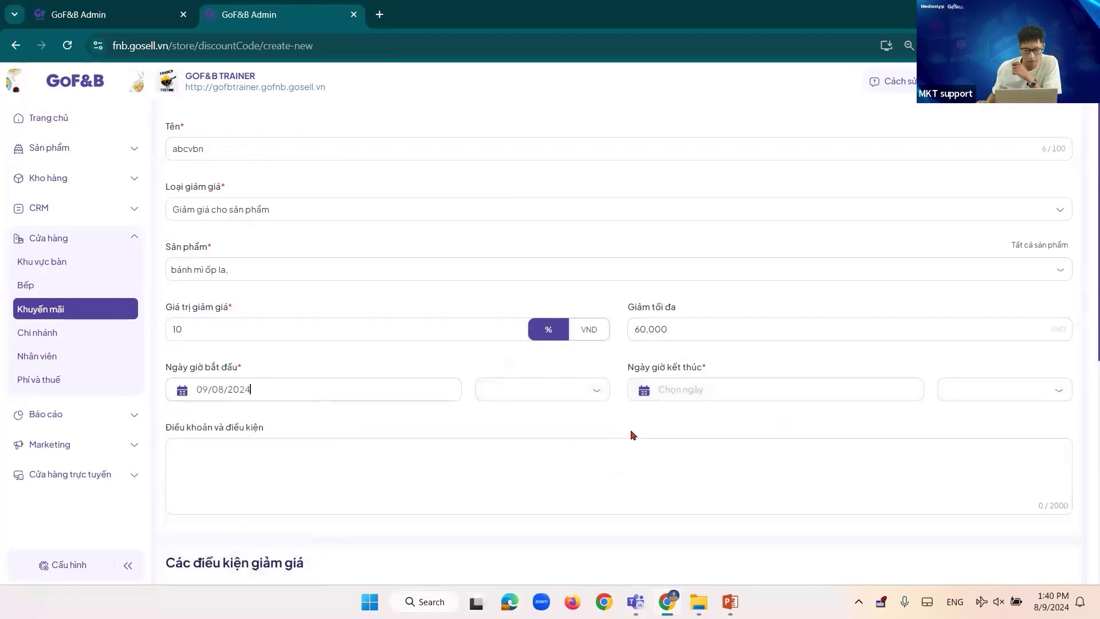
Set the discount code's end date to 23/08/2024
click(684, 387)
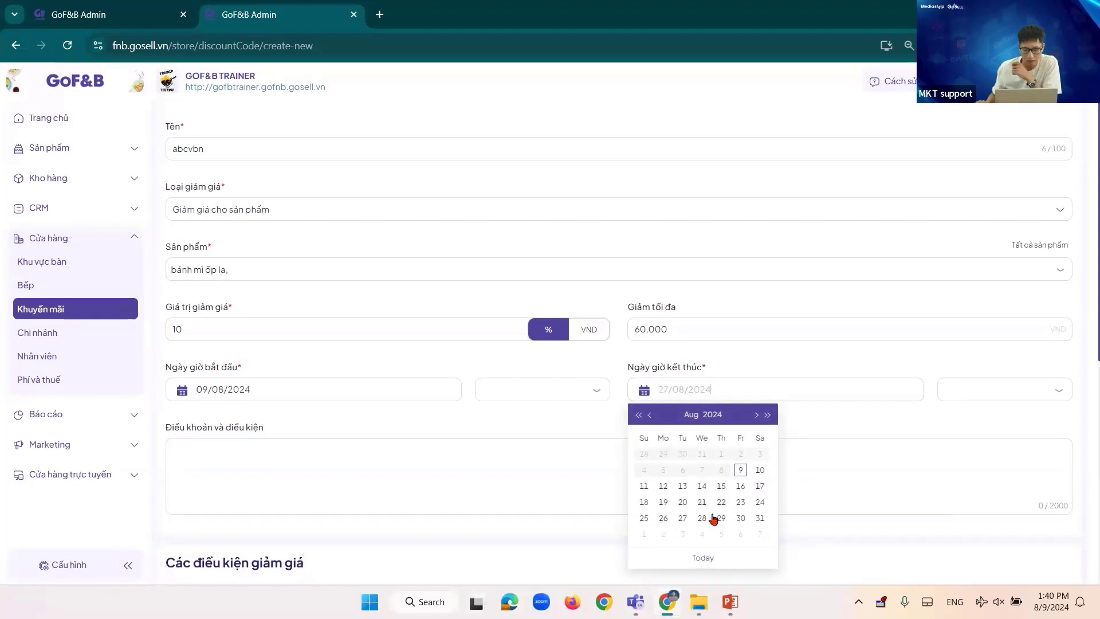
click(740, 502)
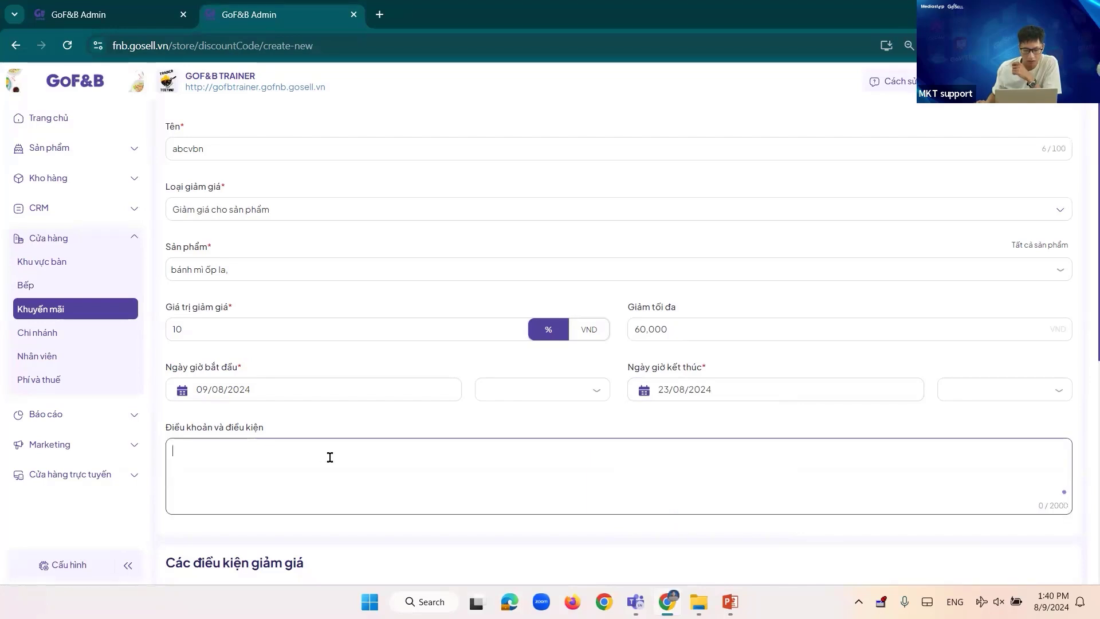
Change the discount type to Giảm giá trên tổng hóa đơn so the code applies to the whole bill
scroll(344, 455, down, 1)
scroll(394, 424, down, 1)
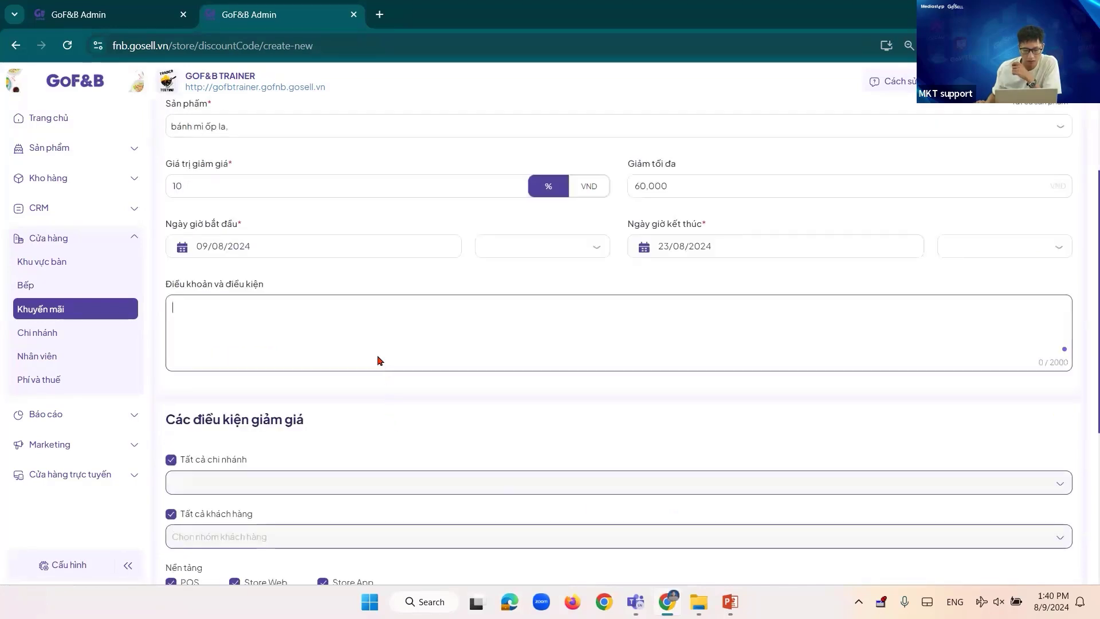
scroll(364, 331, down, 2)
scroll(369, 339, up, 3)
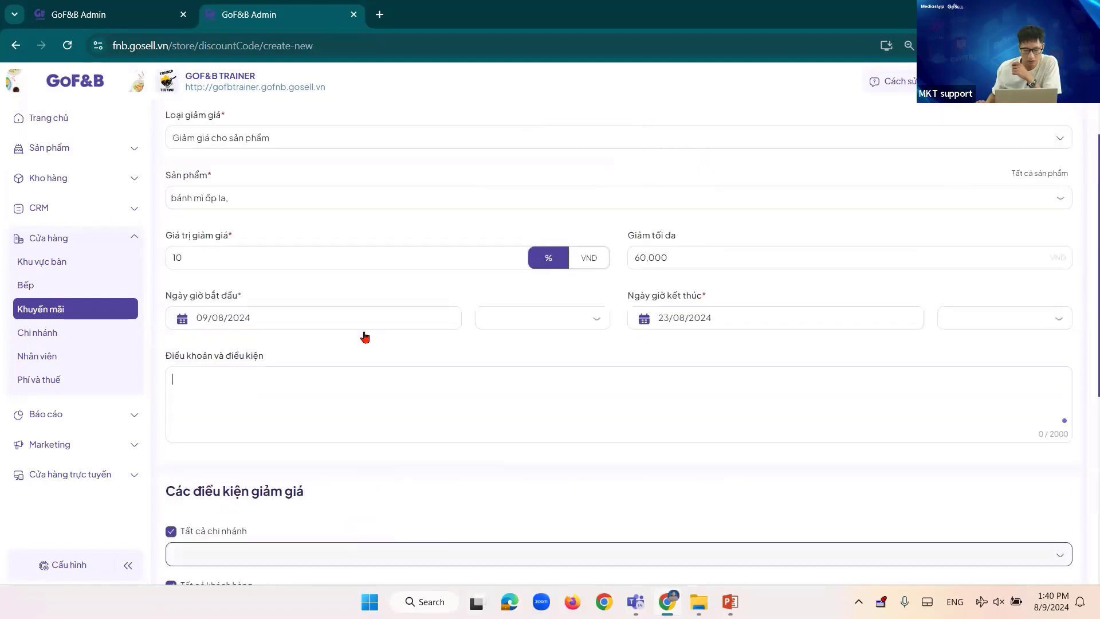
scroll(367, 336, up, 1)
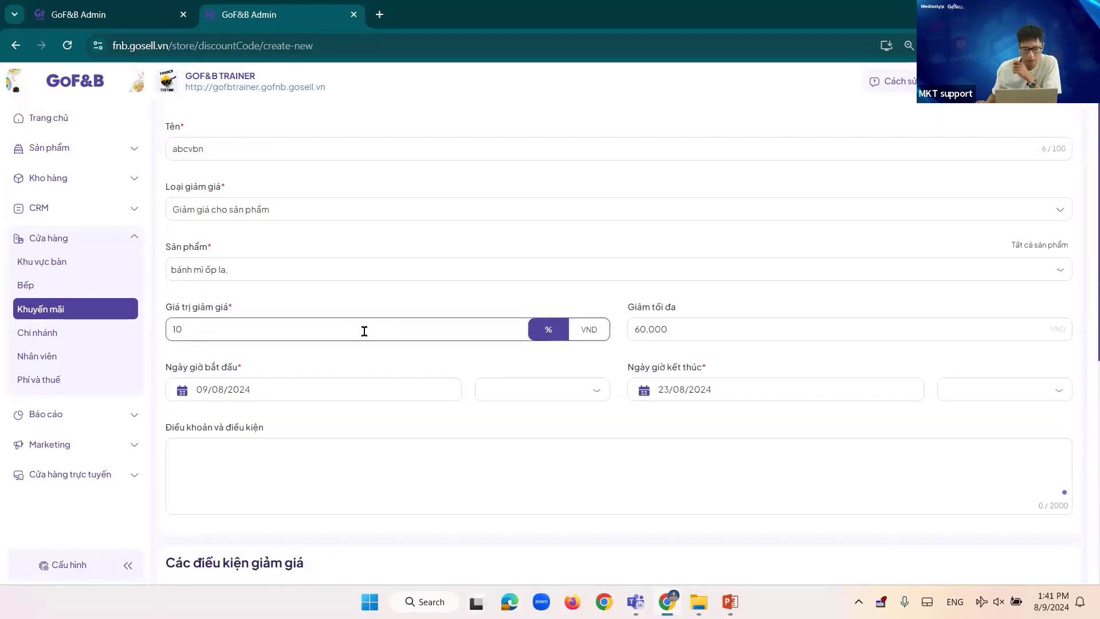
scroll(364, 331, up, 1)
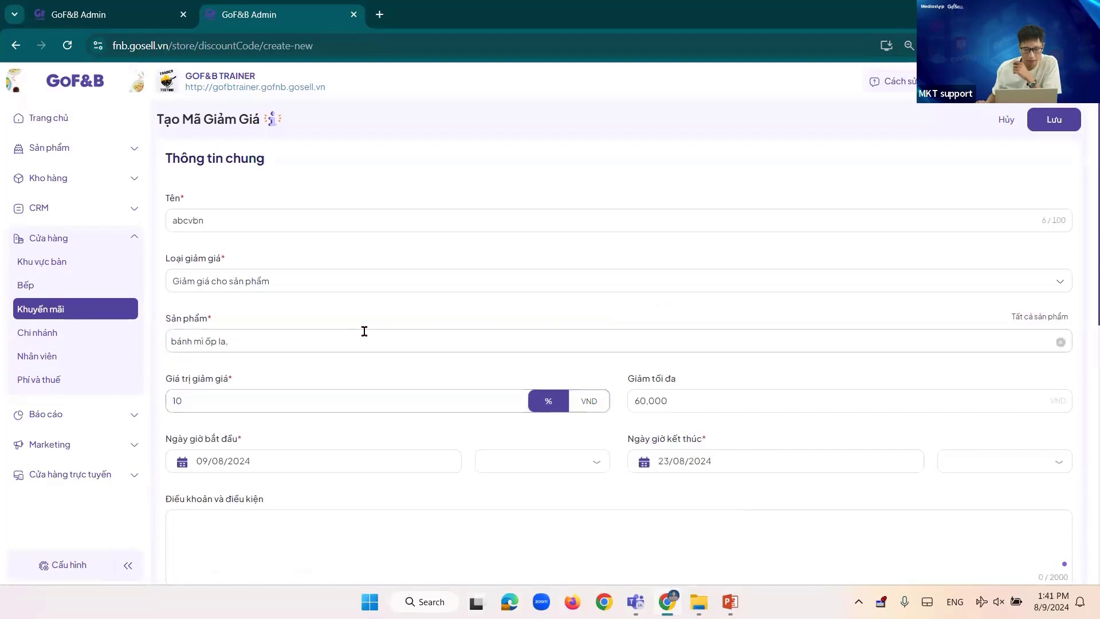
scroll(365, 331, down, 2)
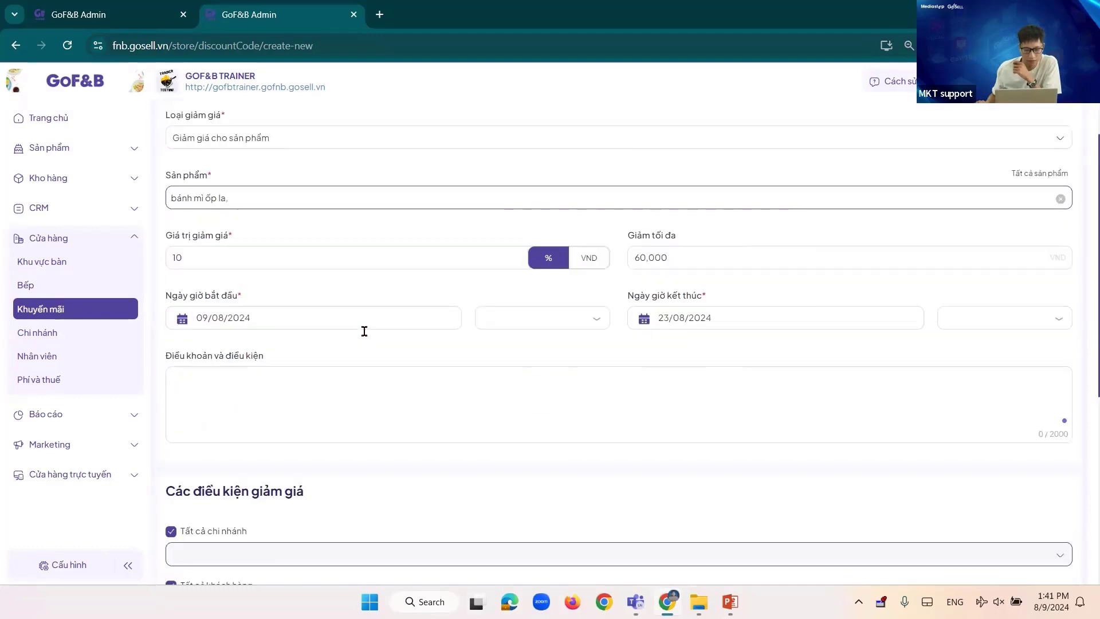
scroll(364, 331, up, 1)
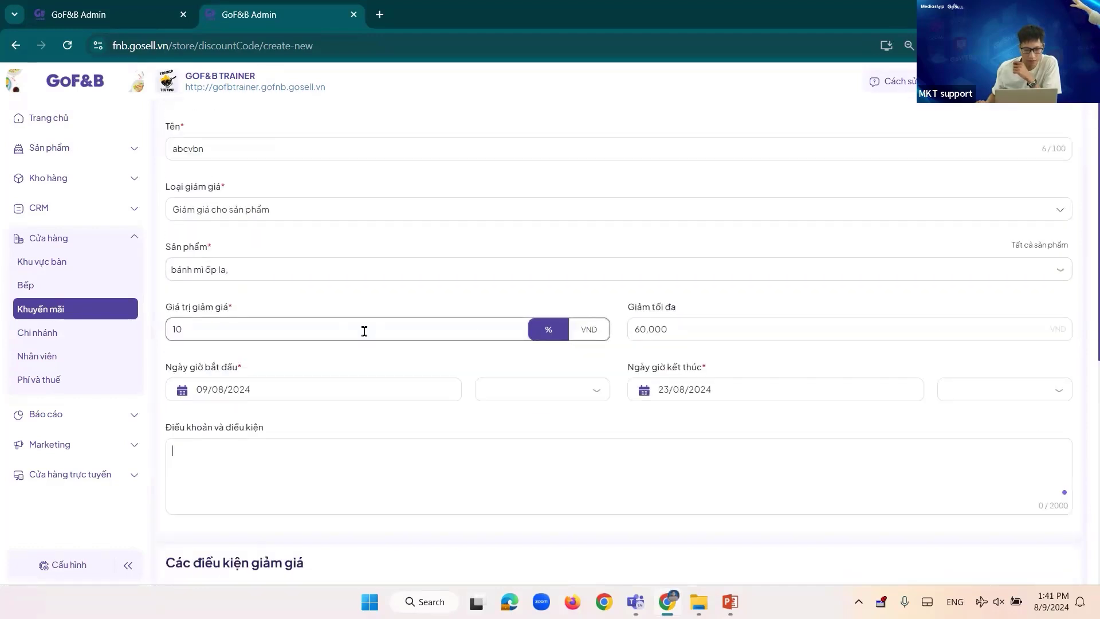
scroll(365, 331, down, 1)
scroll(367, 337, up, 1)
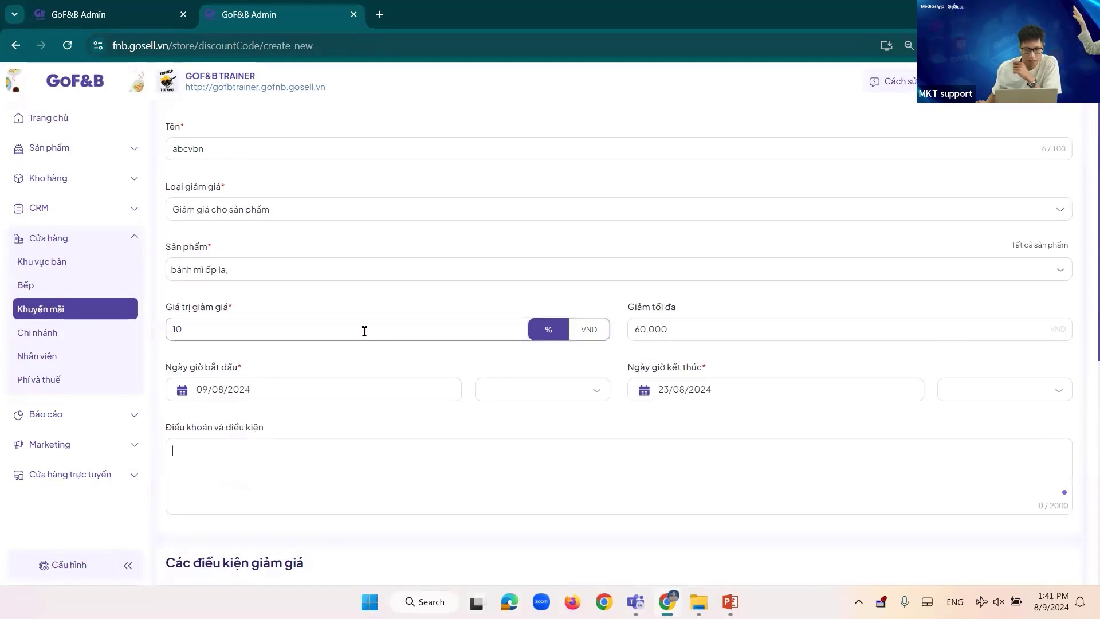
click(313, 210)
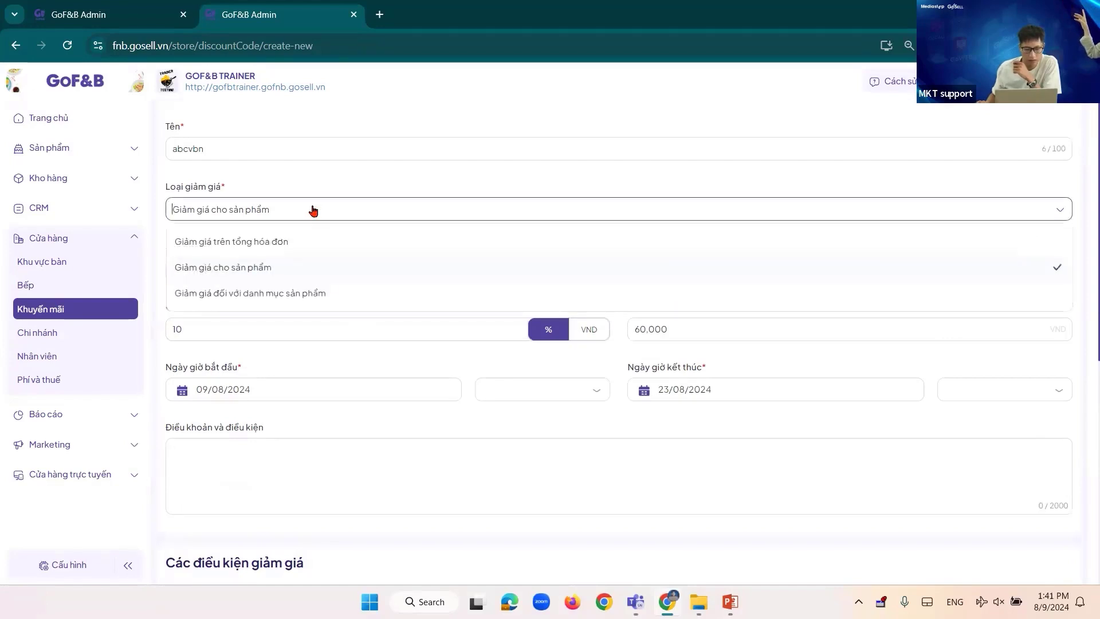
click(274, 242)
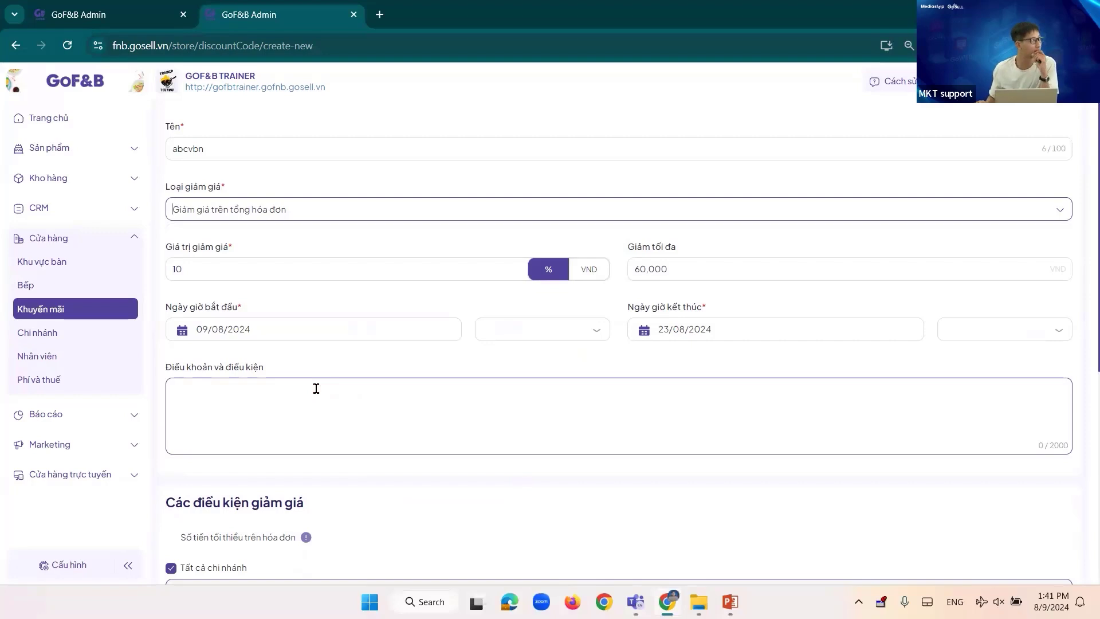
click(461, 461)
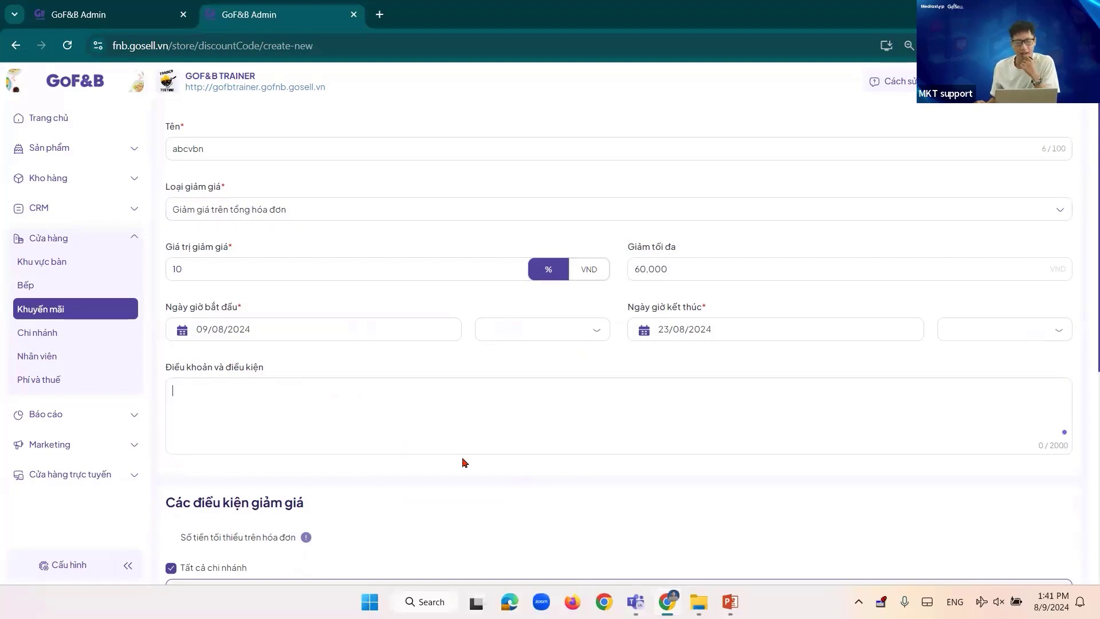
click(434, 441)
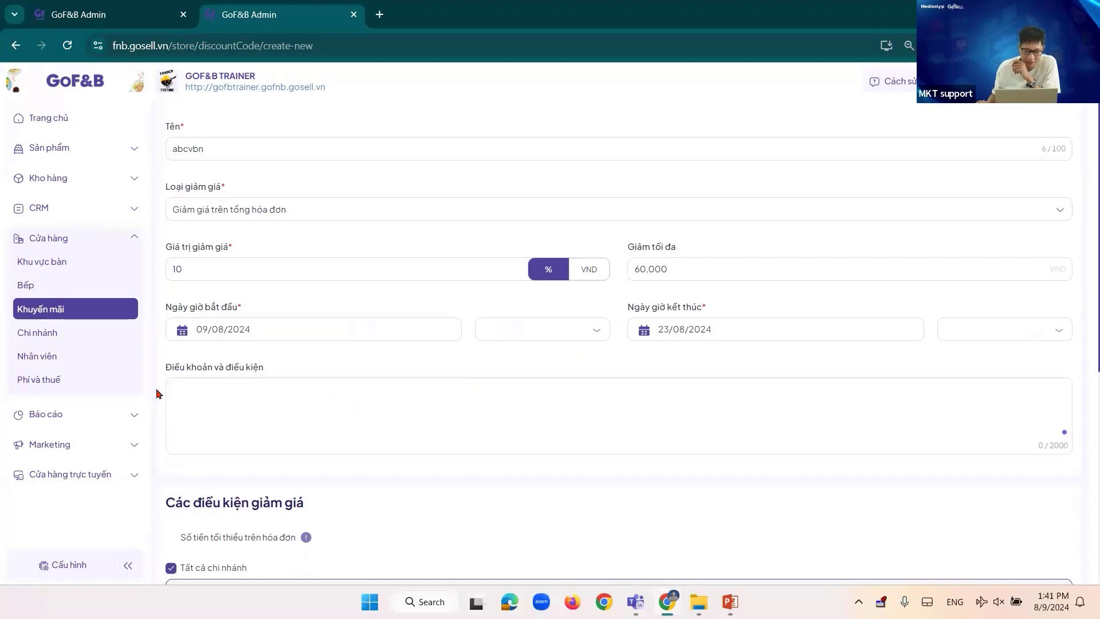
scroll(158, 393, down, 3)
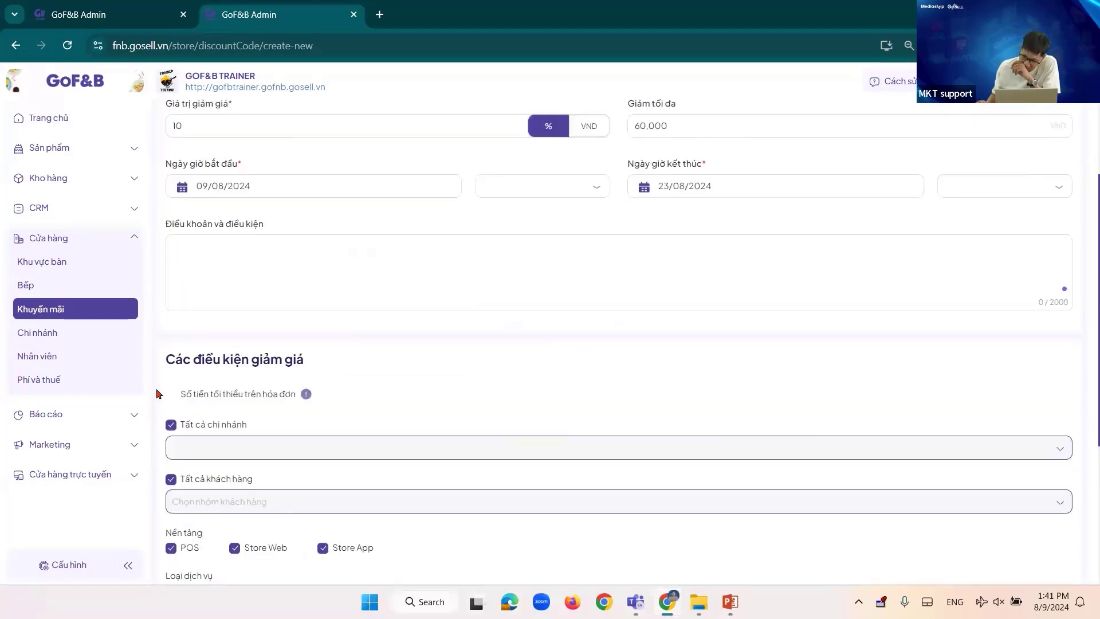
scroll(158, 394, up, 3)
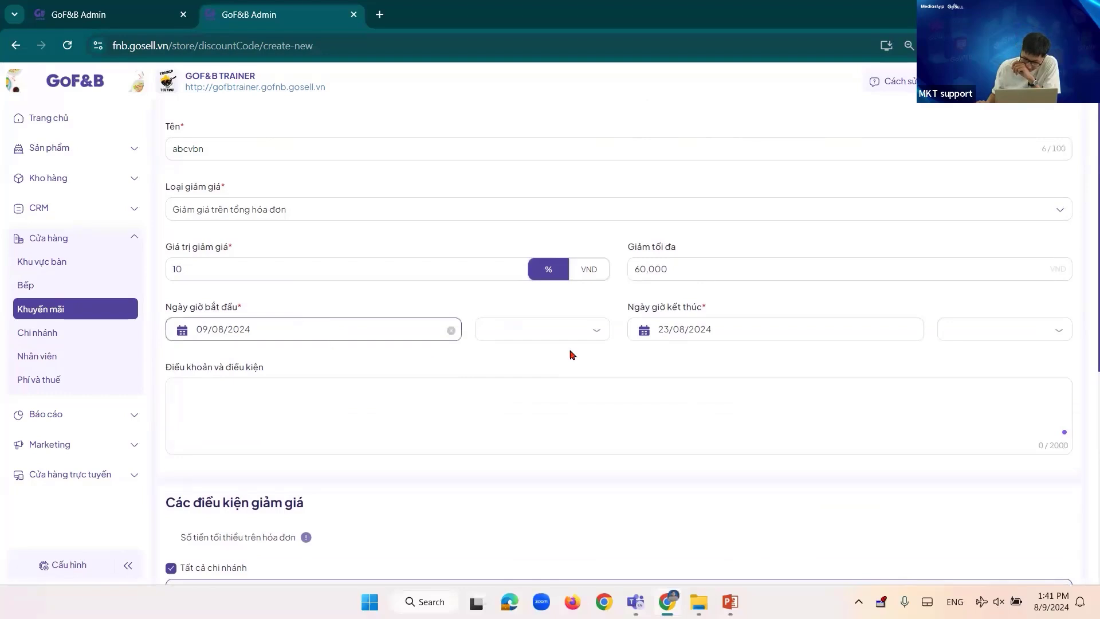
click(741, 328)
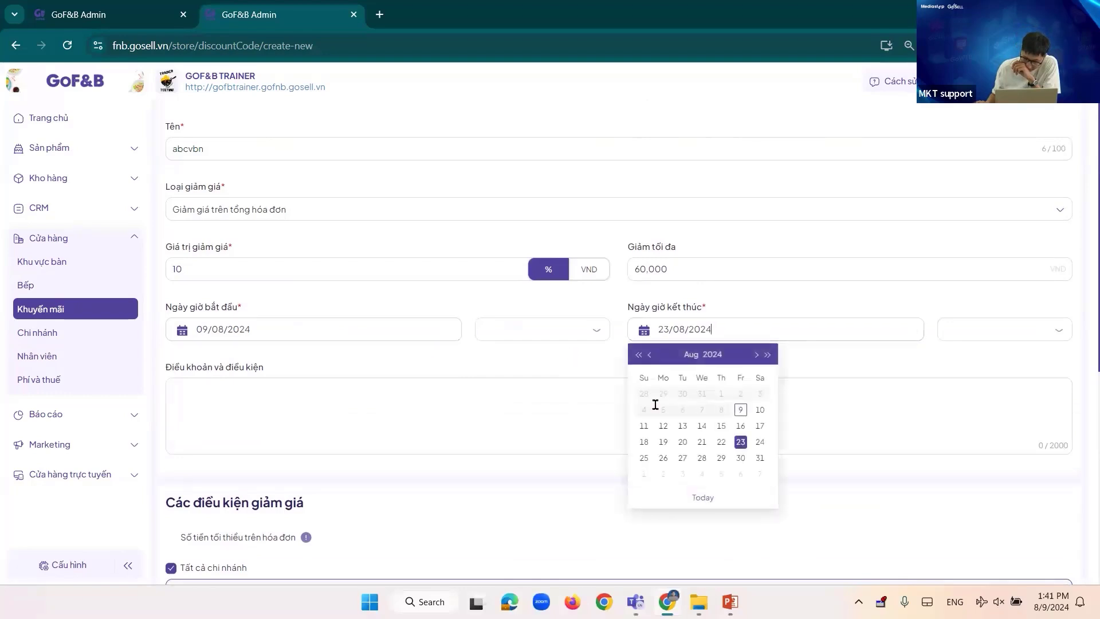
click(270, 387)
Generate an automatic code for the promotion in the Mã giảm giá section
scroll(189, 393, down, 3)
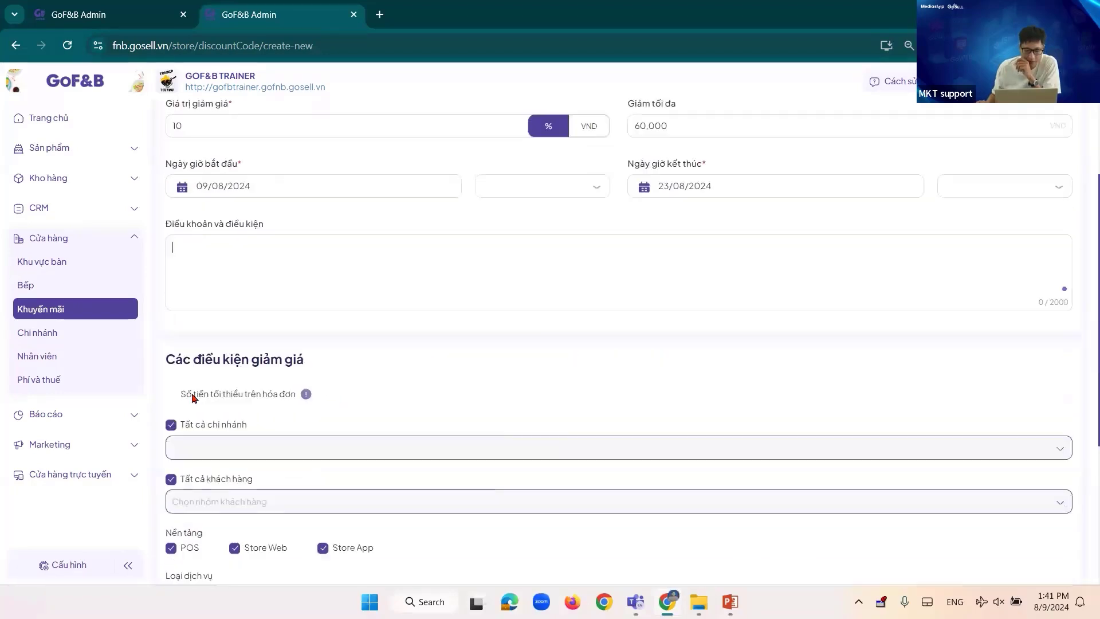
scroll(192, 397, down, 5)
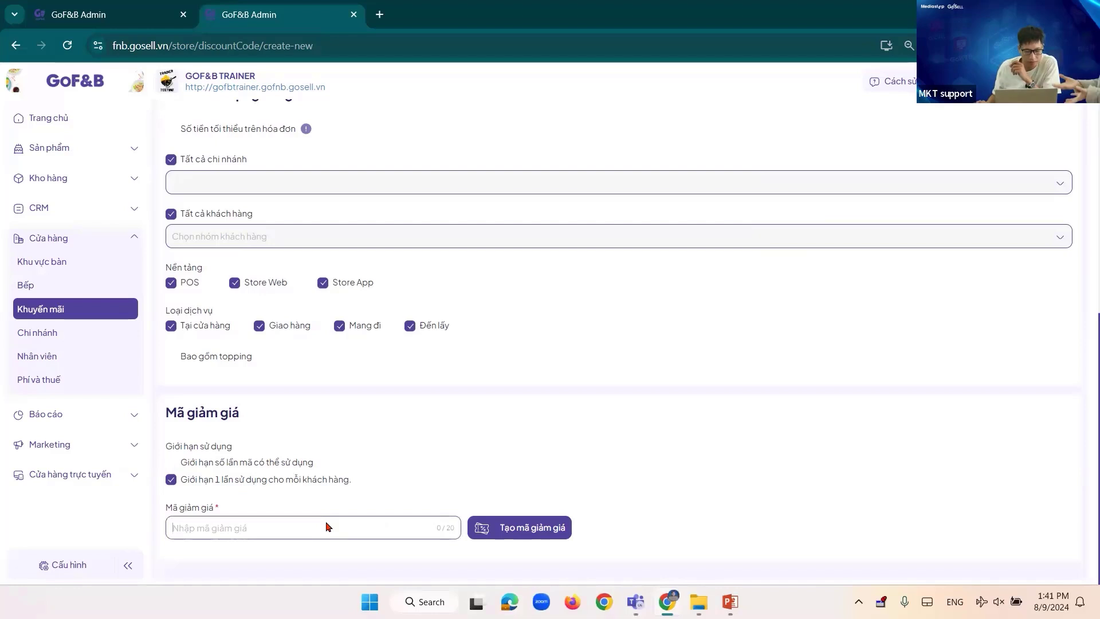
click(488, 533)
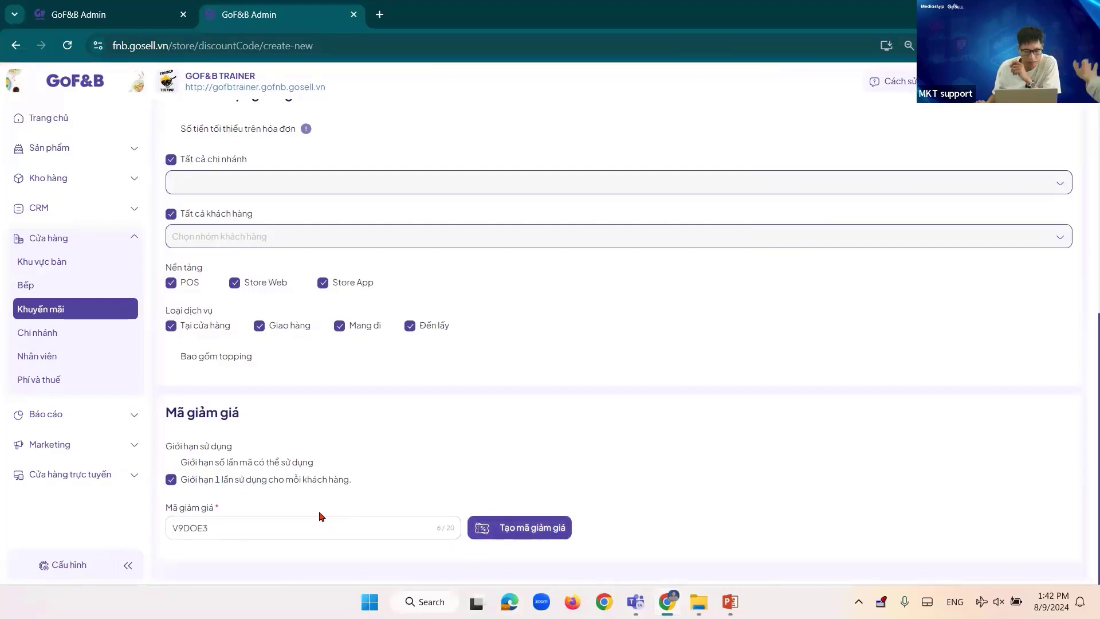
Copy the generated discount code and paste it back as the only content of the Mã giảm giá field
scroll(455, 501, up, 10)
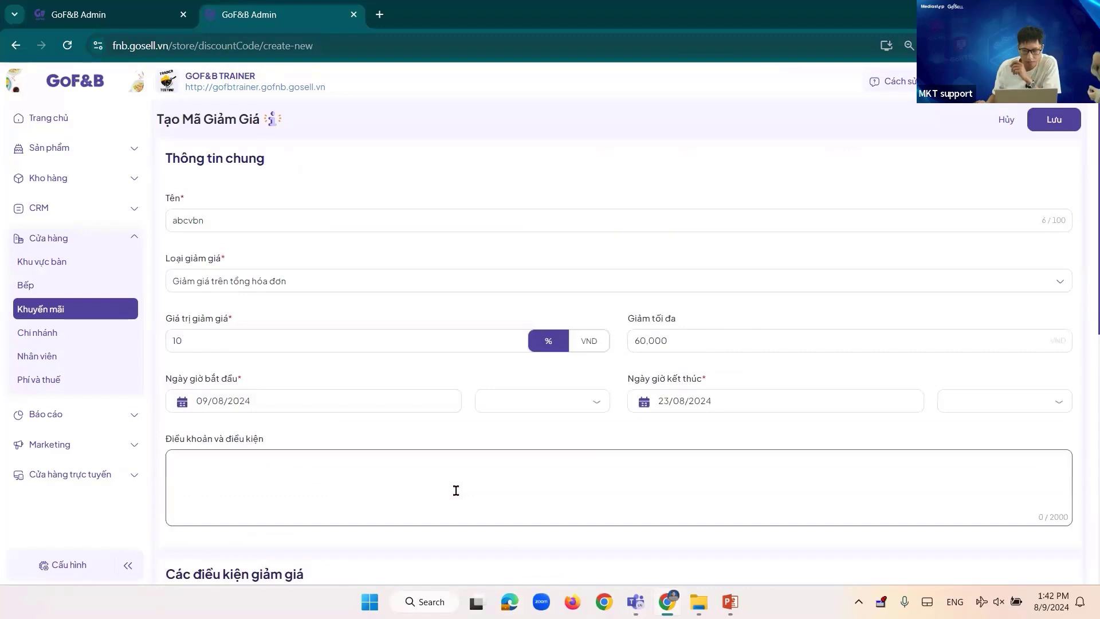
scroll(456, 492, down, 10)
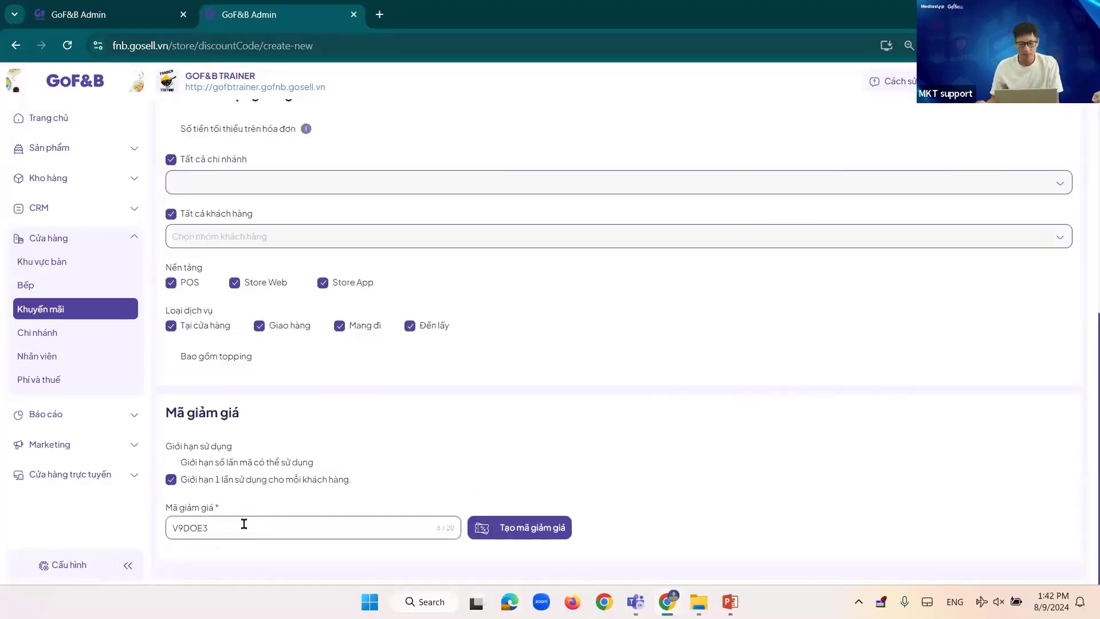
drag(244, 524, 145, 515)
key(ctrl+c)
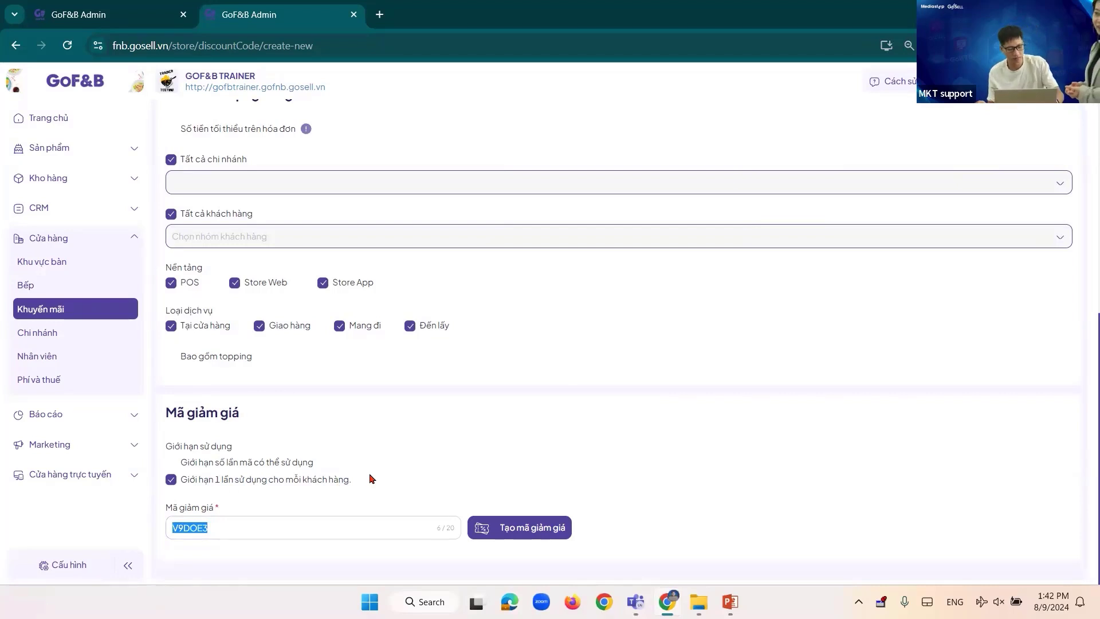
click(300, 526)
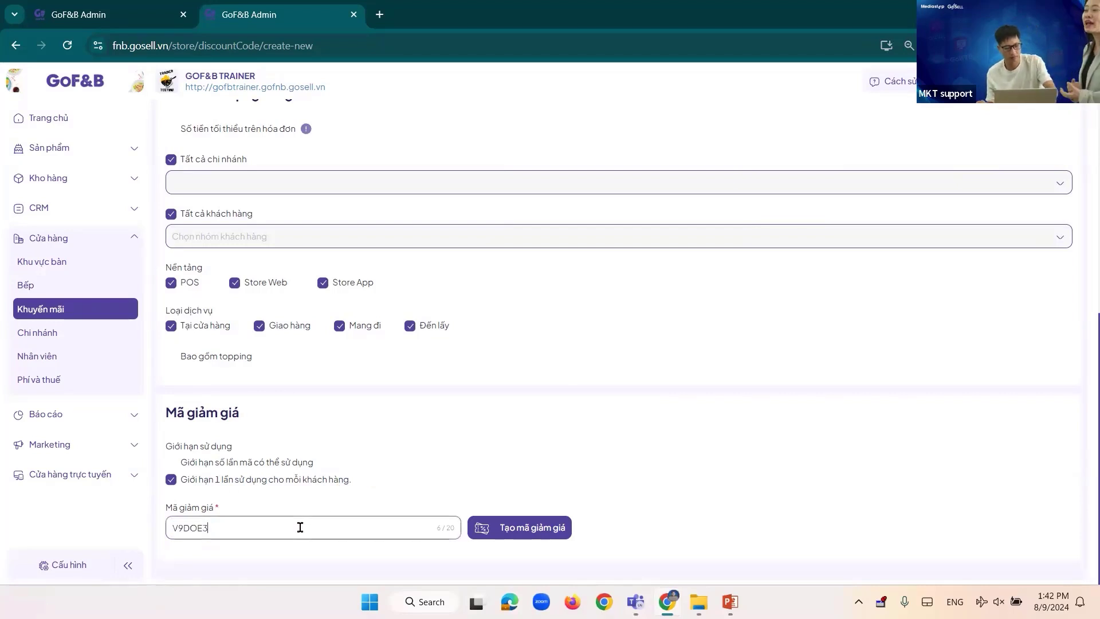
key(ctrl+v)
key(ctrl+a)
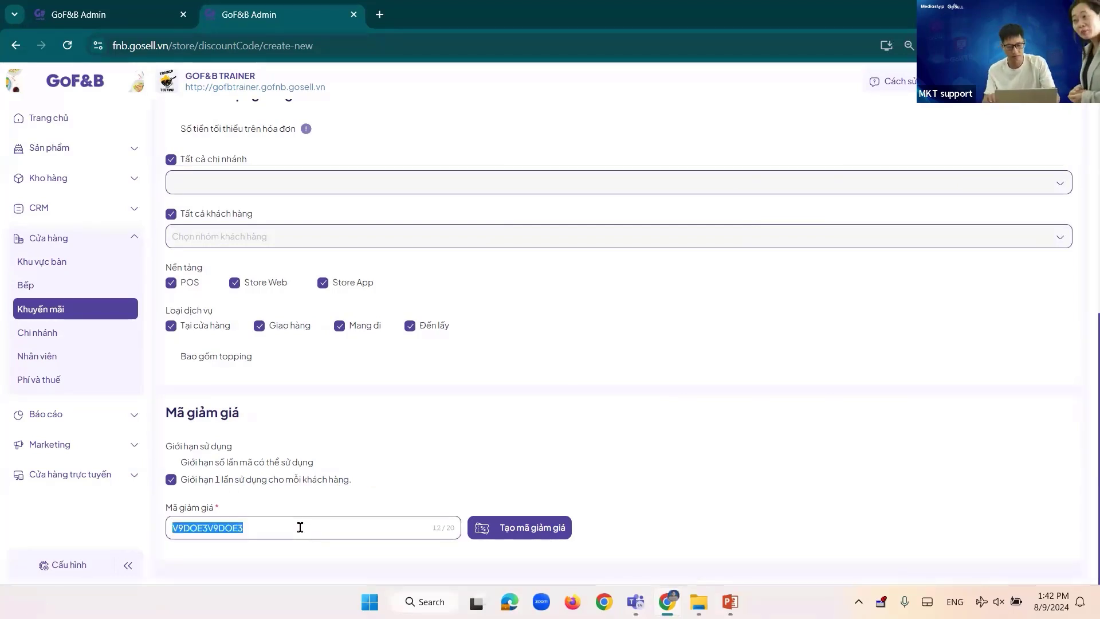
key(BackSpace)
key(ctrl+v)
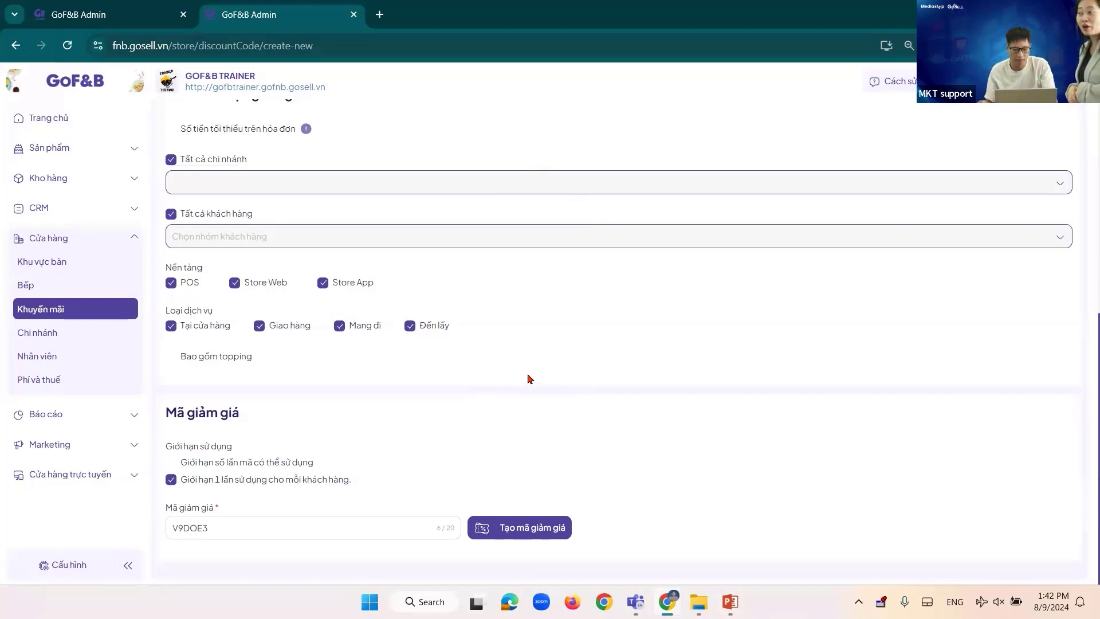
Review the discount value, validity dates, branch and customer conditions, platforms, service types and usage limits of the new discount code
scroll(536, 376, up, 10)
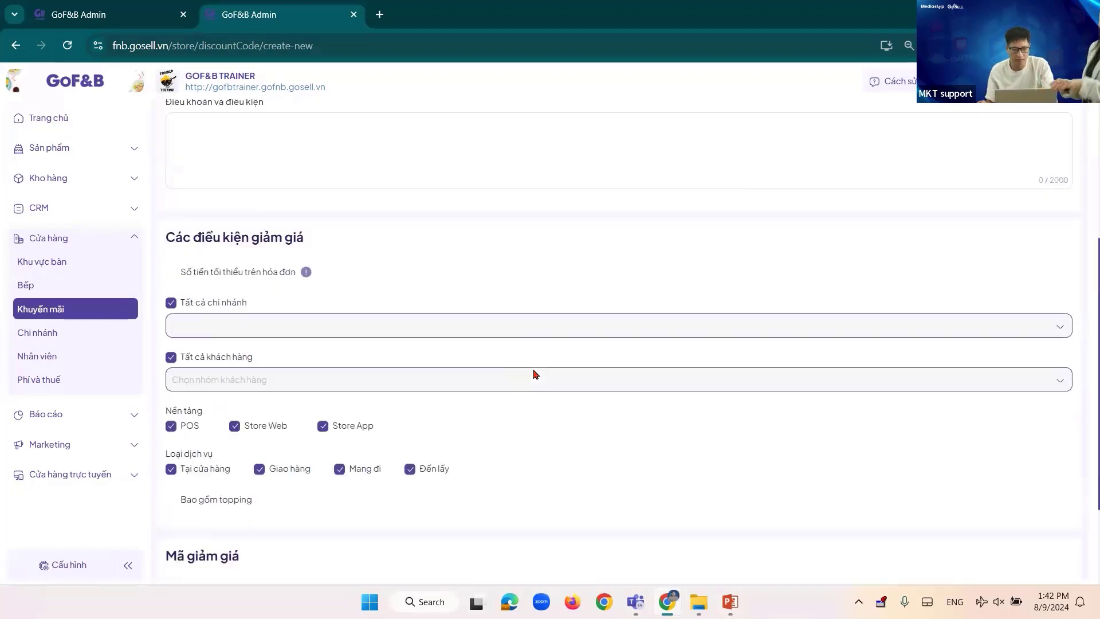
scroll(536, 374, down, 10)
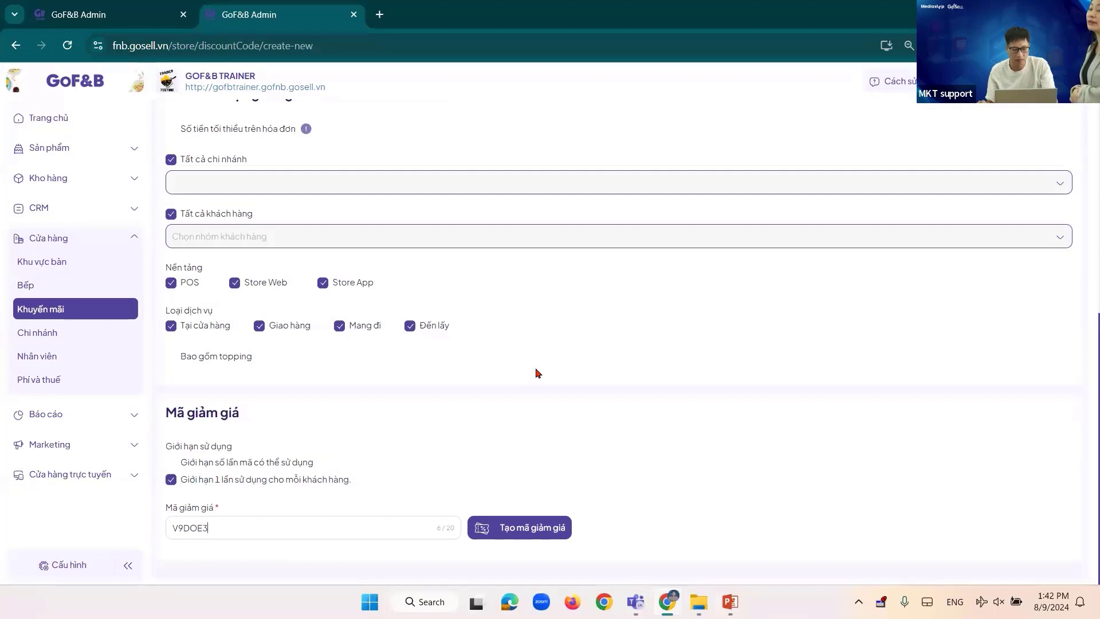
drag(252, 519, 161, 522)
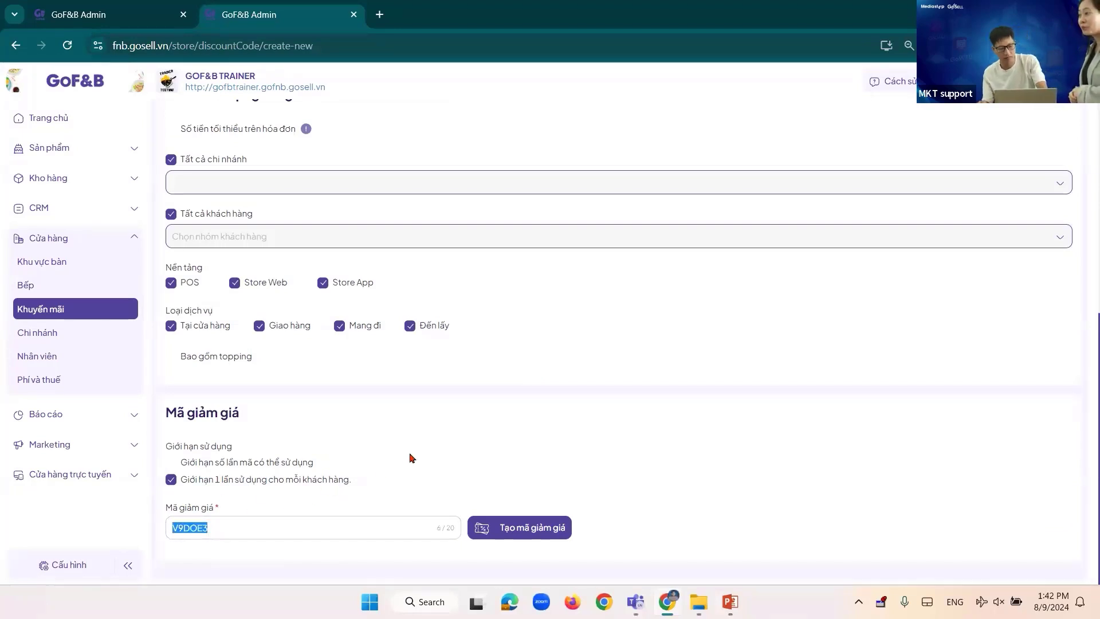
click(530, 438)
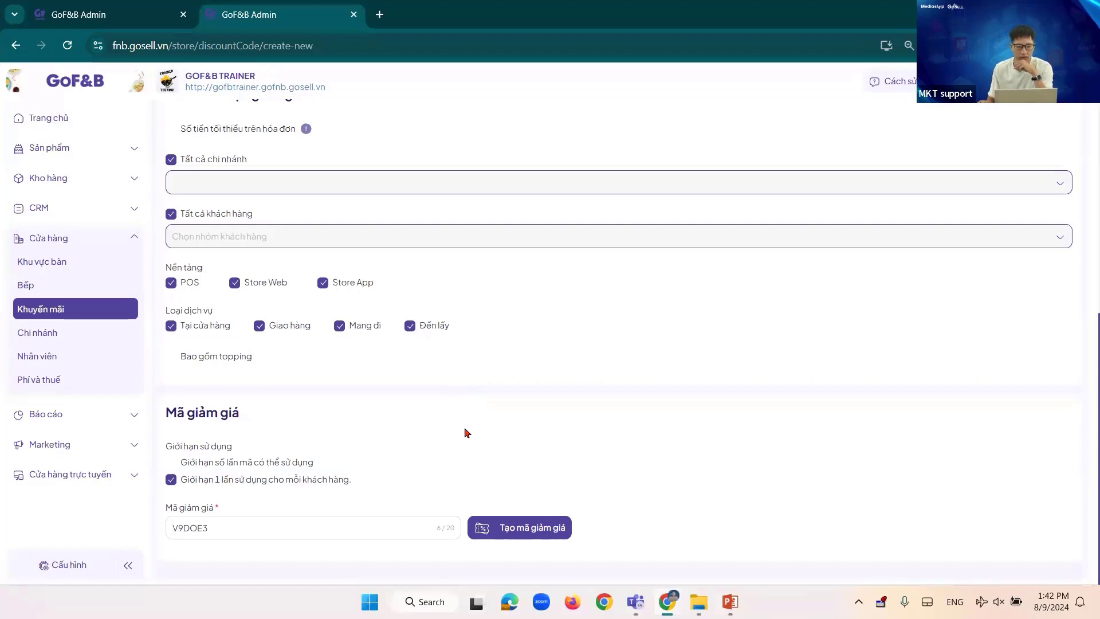
scroll(466, 433, up, 4)
scroll(467, 433, up, 1)
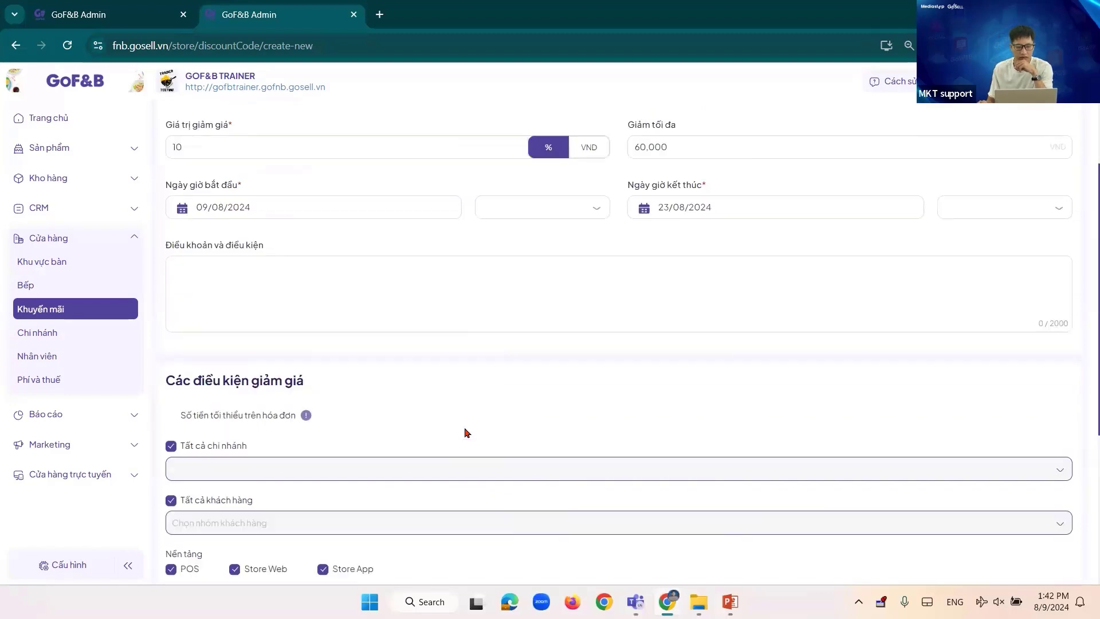
scroll(466, 432, up, 1)
scroll(467, 432, down, 2)
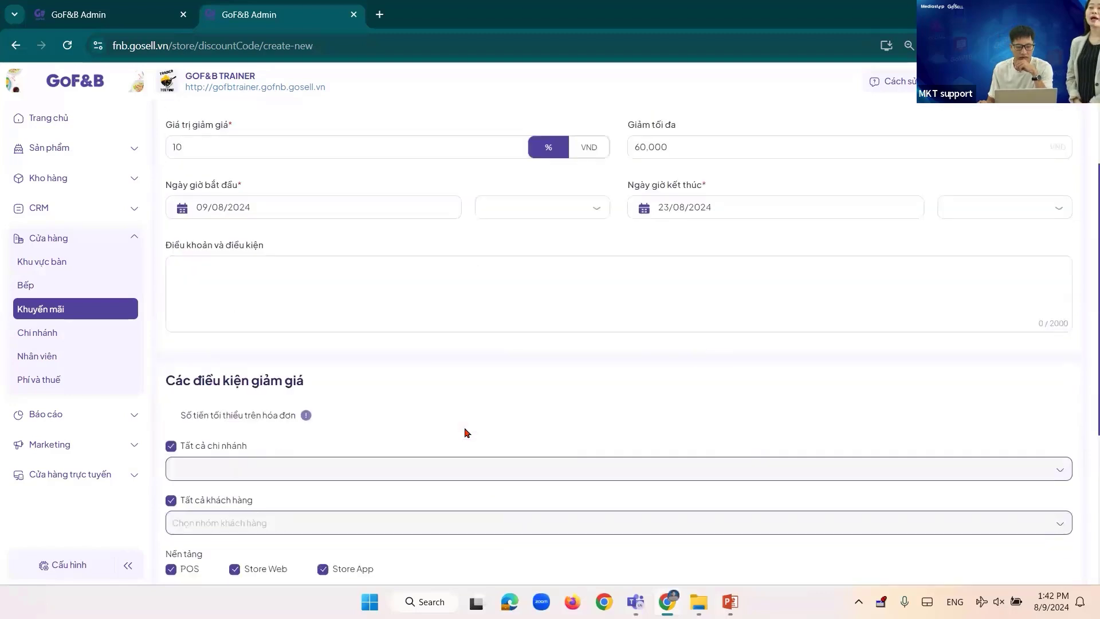
scroll(467, 433, down, 1)
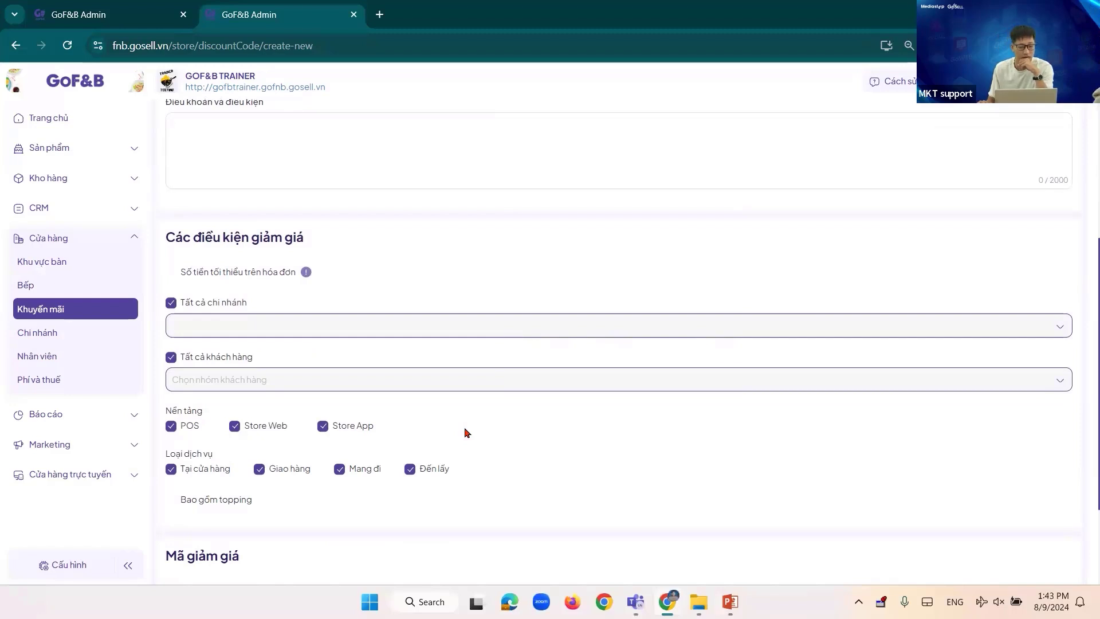
scroll(466, 432, down, 1)
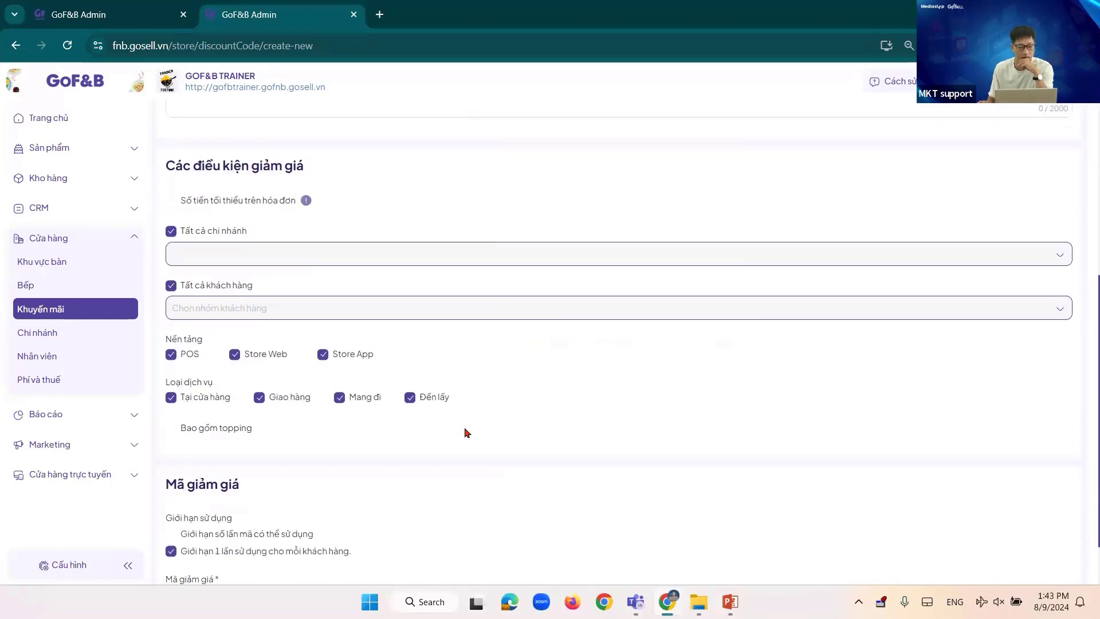
scroll(466, 433, down, 1)
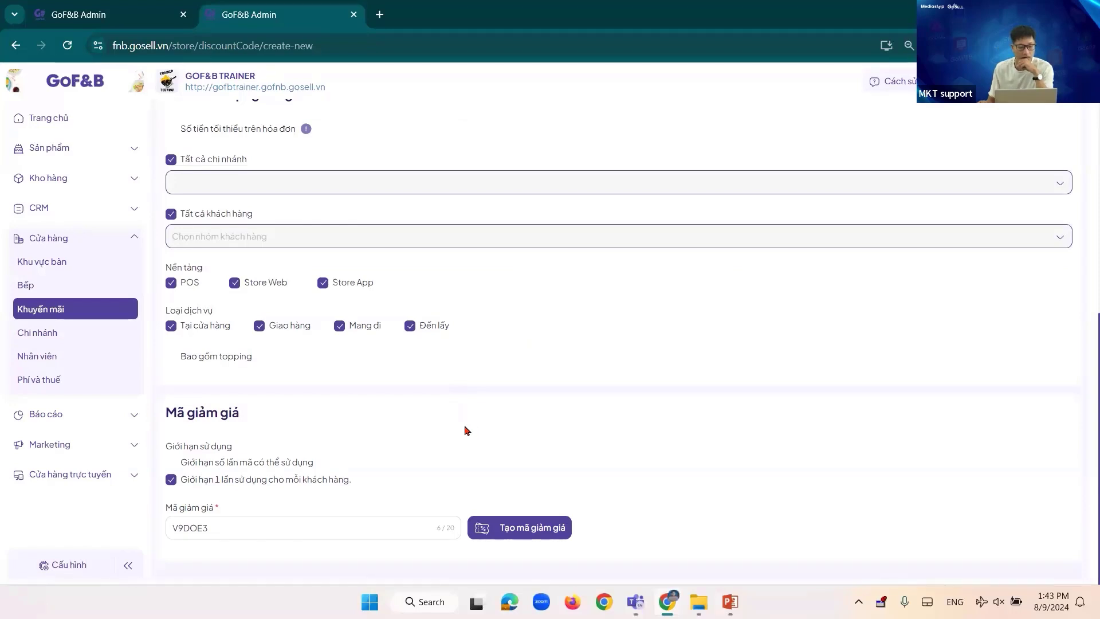
scroll(461, 424, up, 6)
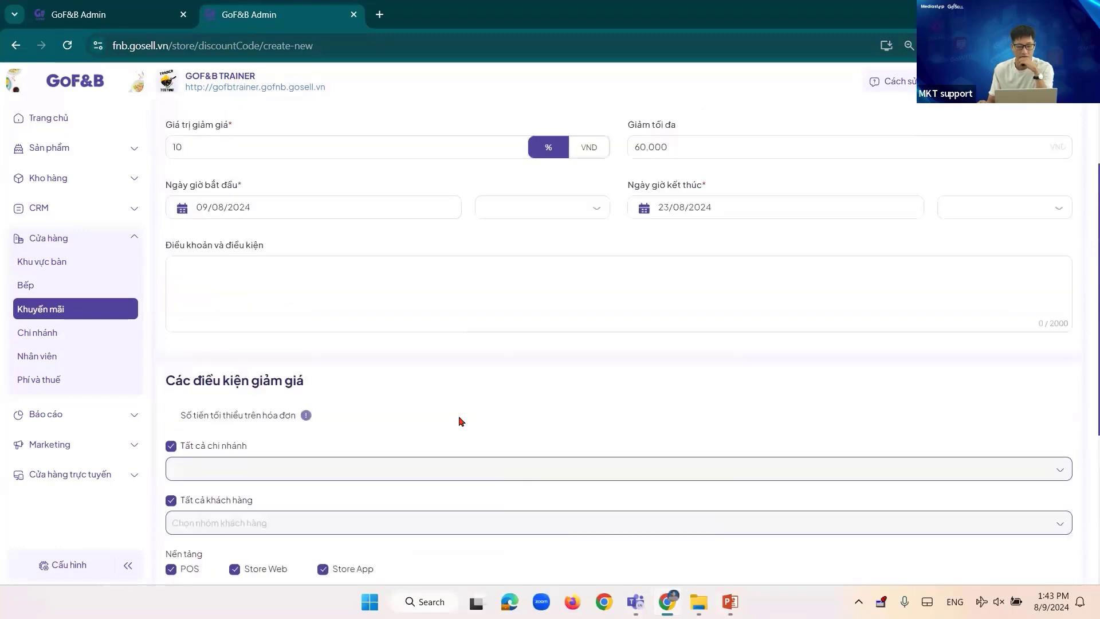
Clear the Mã giảm giá field and generate a new automatic code for the promotion
scroll(459, 417, down, 5)
scroll(459, 416, down, 1)
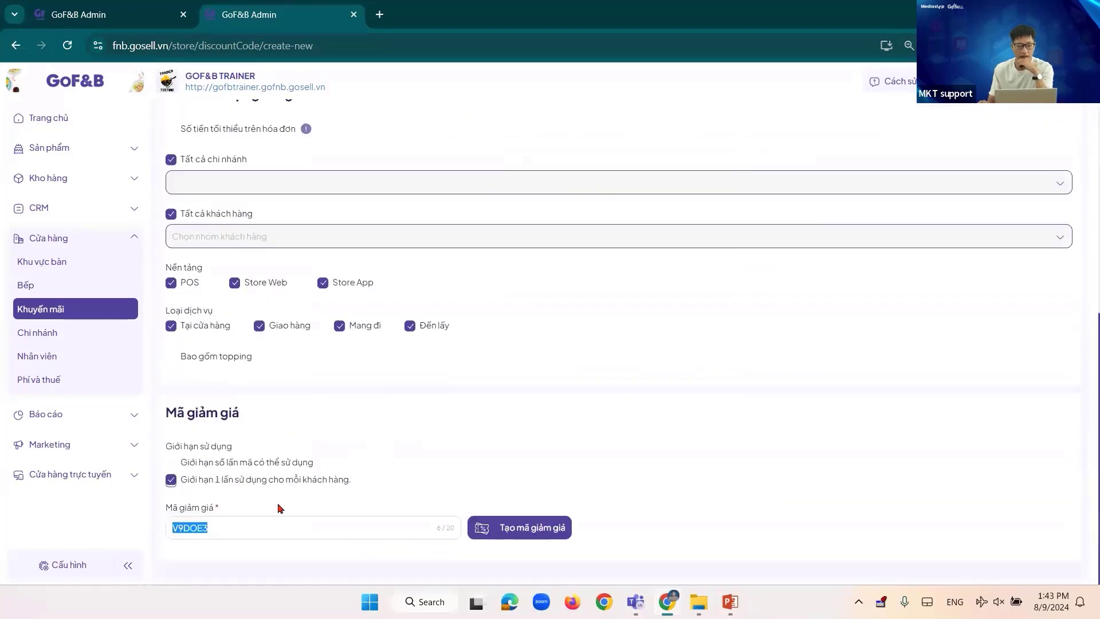
double_click(324, 530)
key(BackSpace)
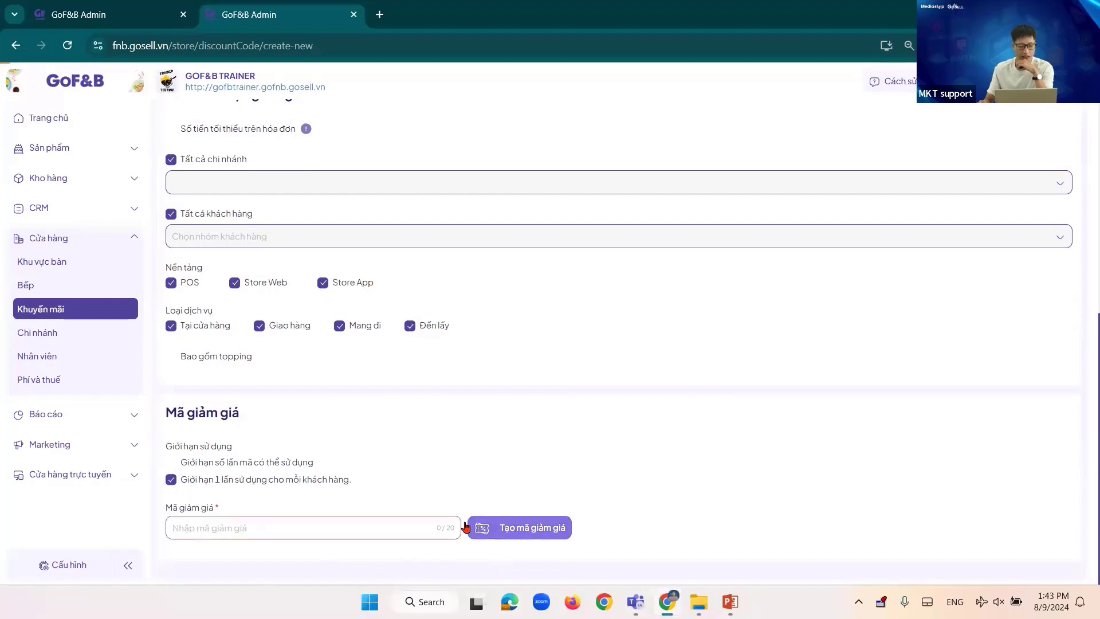
click(513, 530)
Replace the generated code in the Mã giảm giá field with the custom code HOILAMGI
drag(231, 524, 133, 517)
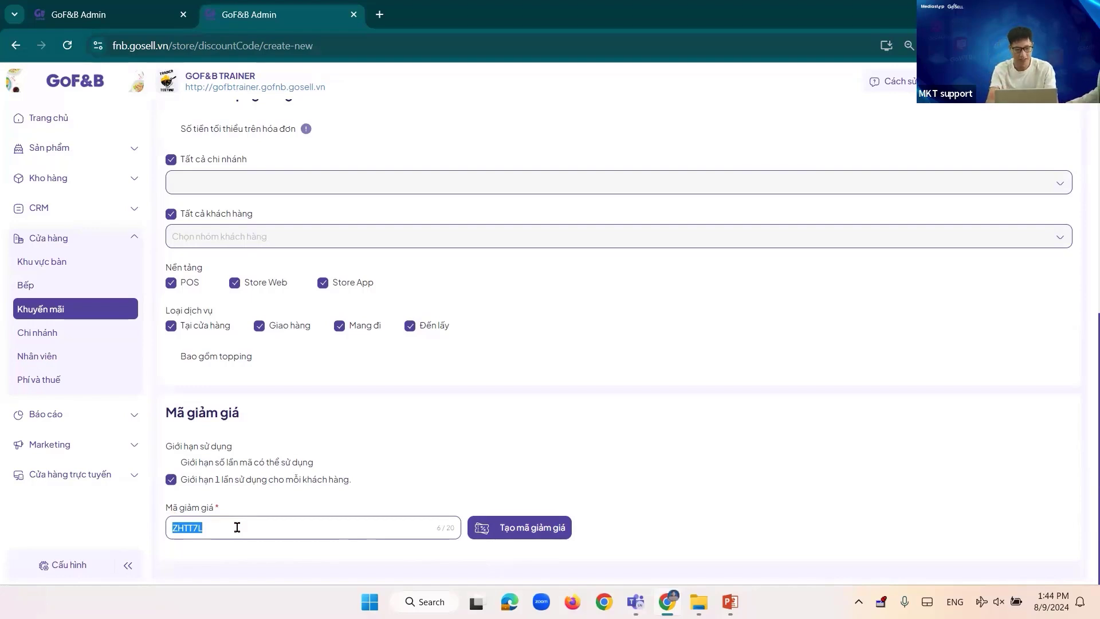
text(HOILAMGI)
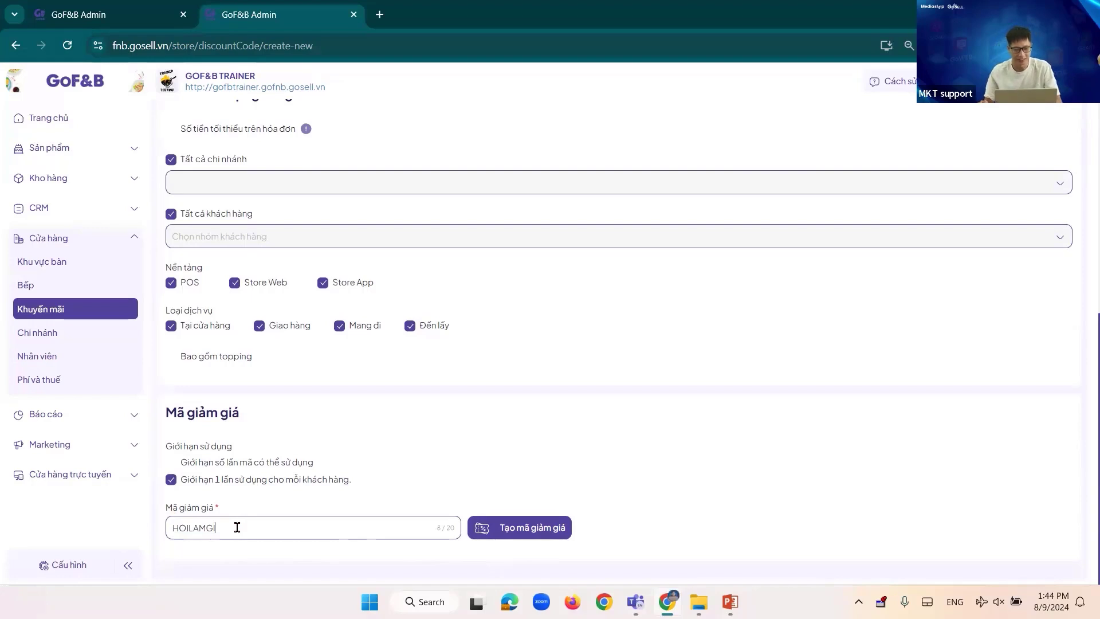
drag(246, 530, 116, 514)
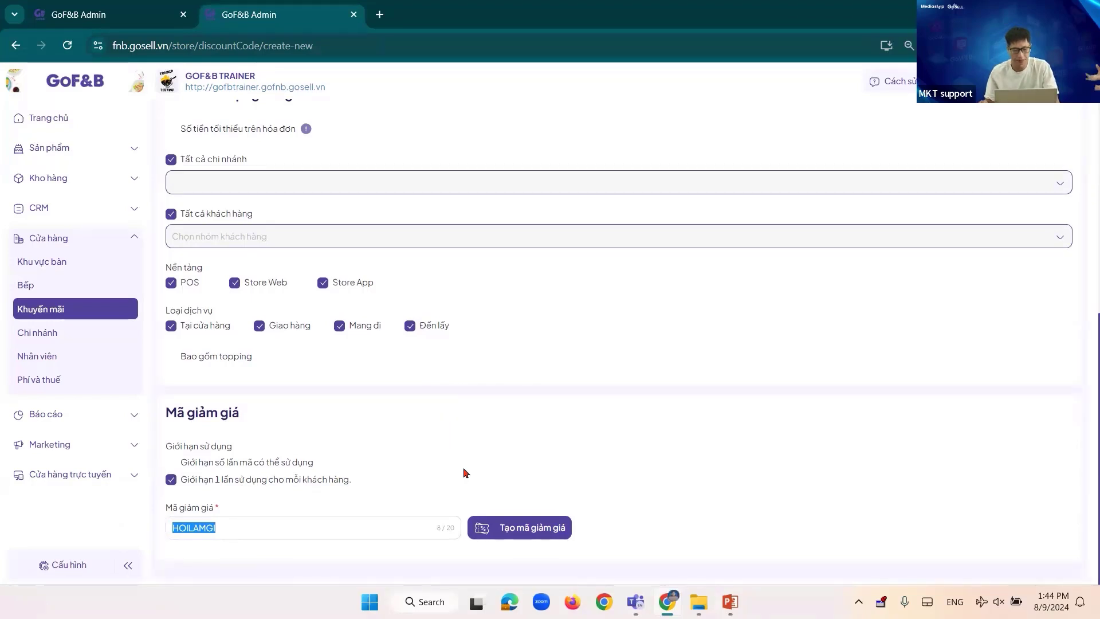
Look over the discount code's conditions and dates, and try to save it without start and end times
scroll(466, 472, up, 3)
scroll(465, 472, up, 5)
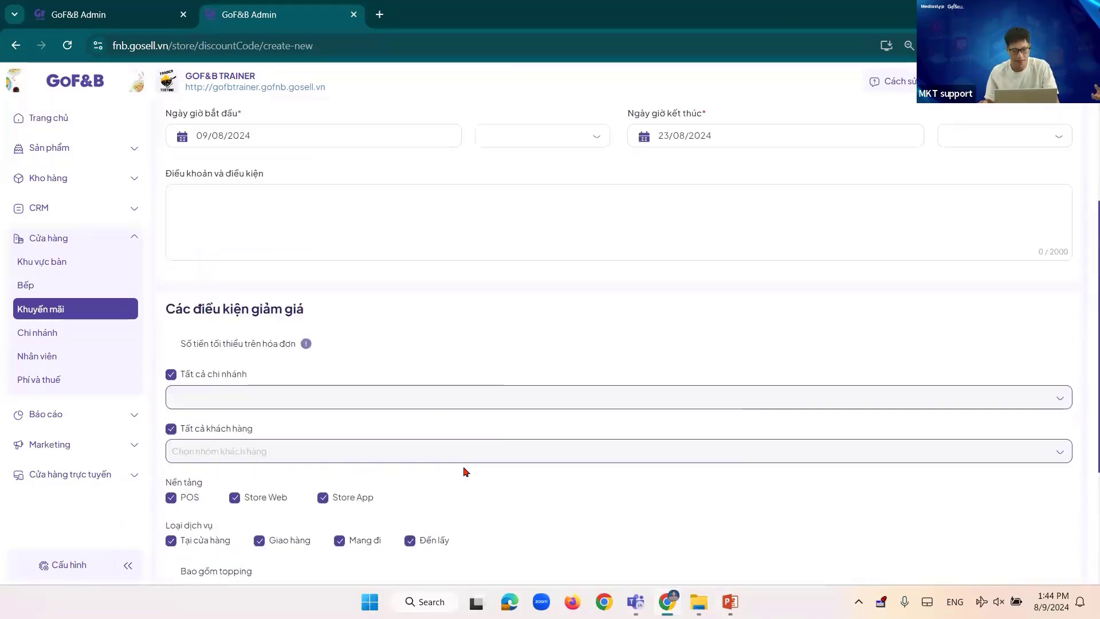
scroll(464, 472, down, 7)
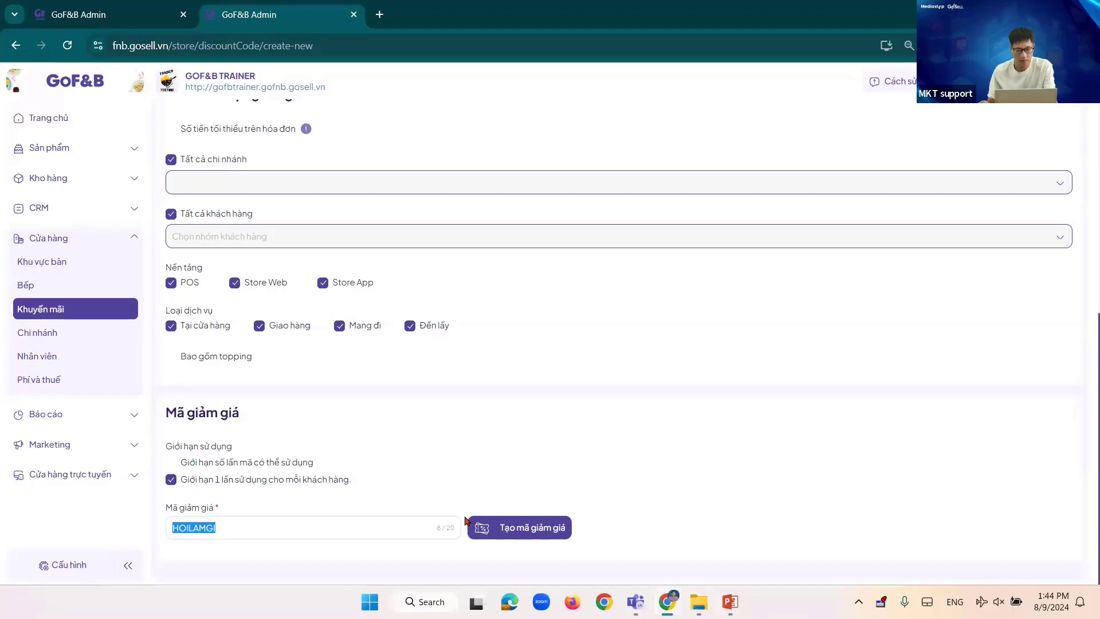
scroll(465, 521, up, 1)
scroll(465, 521, down, 1)
scroll(465, 519, up, 5)
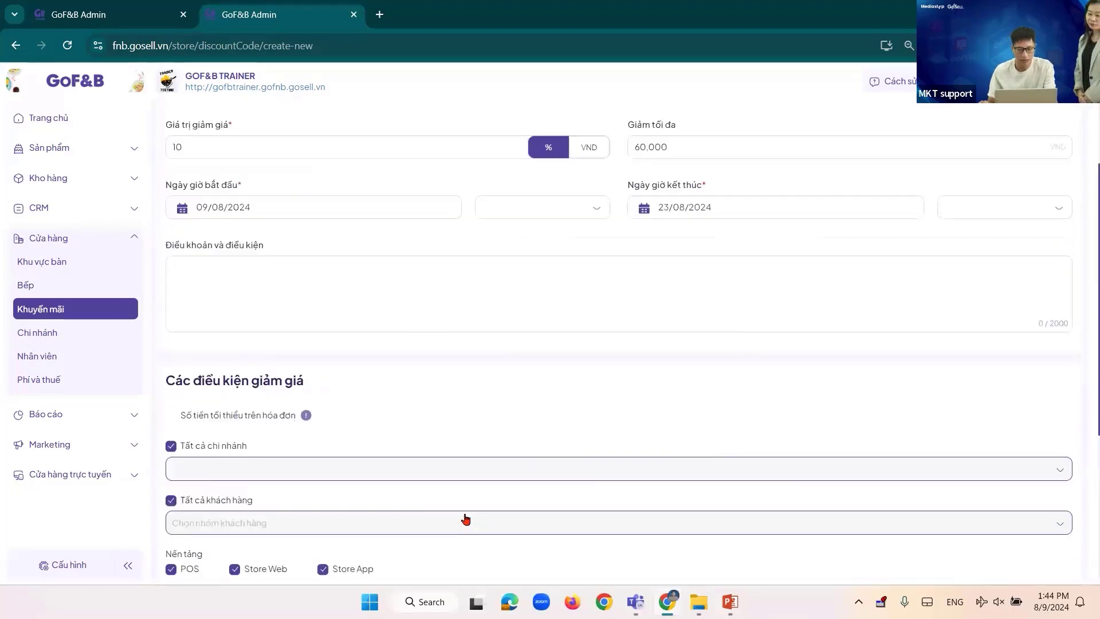
scroll(465, 519, down, 5)
scroll(981, 248, up, 8)
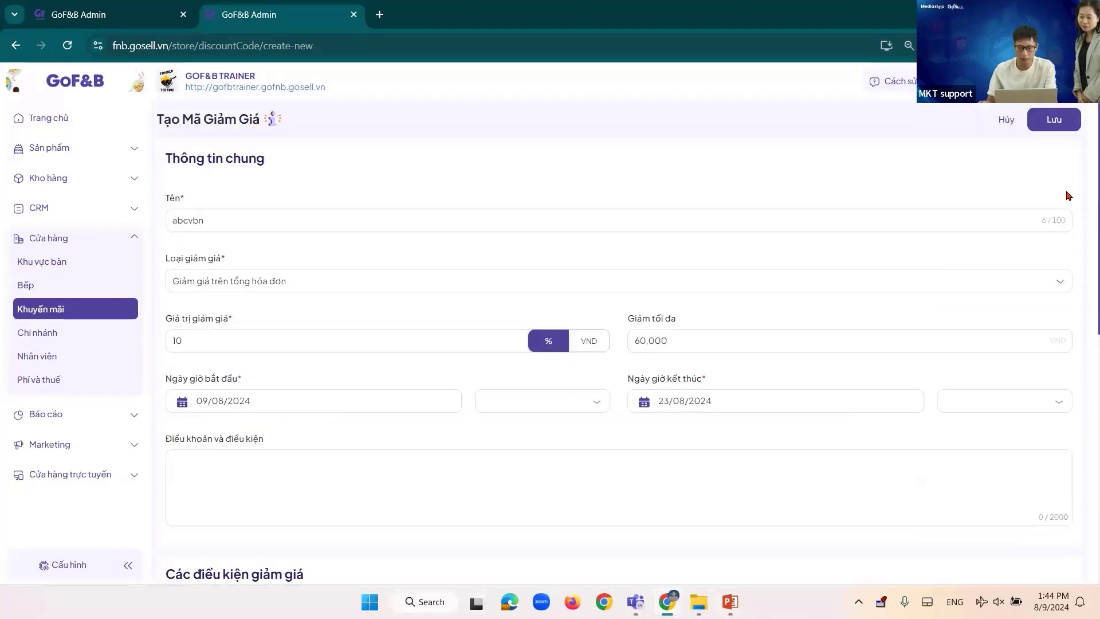
click(1051, 130)
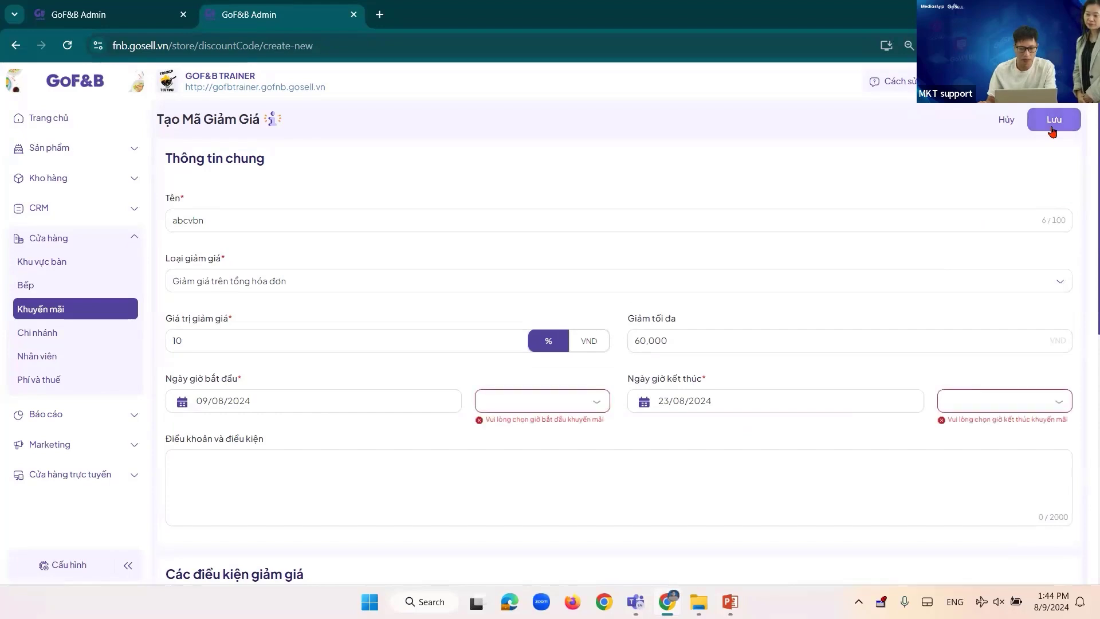
Set the start time and the end time both to 00:03 and try to save the discount code
click(546, 397)
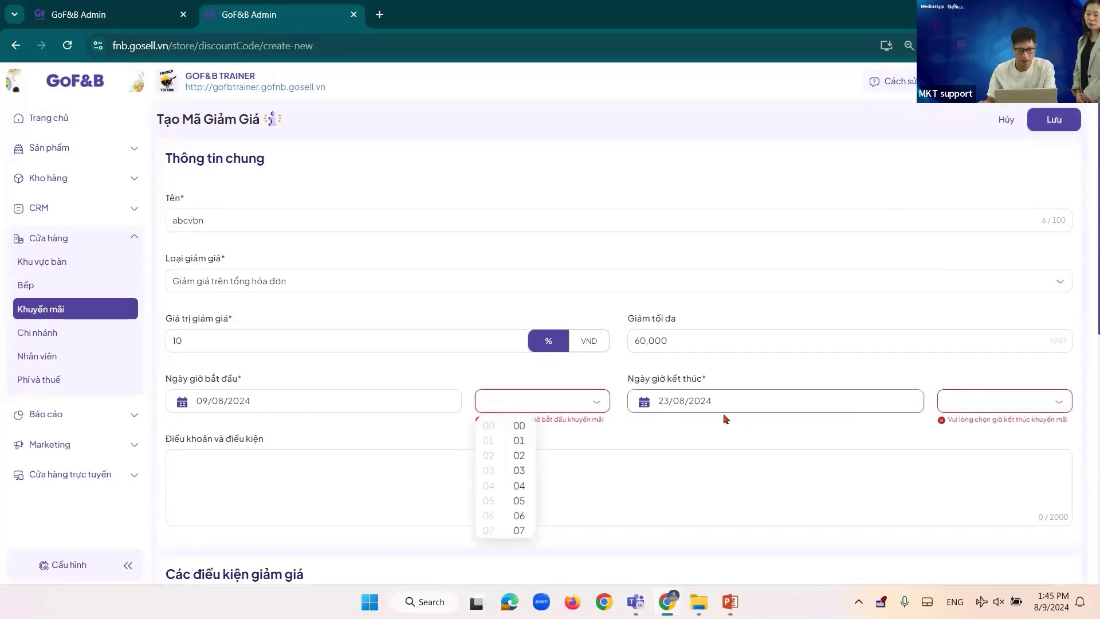
click(519, 470)
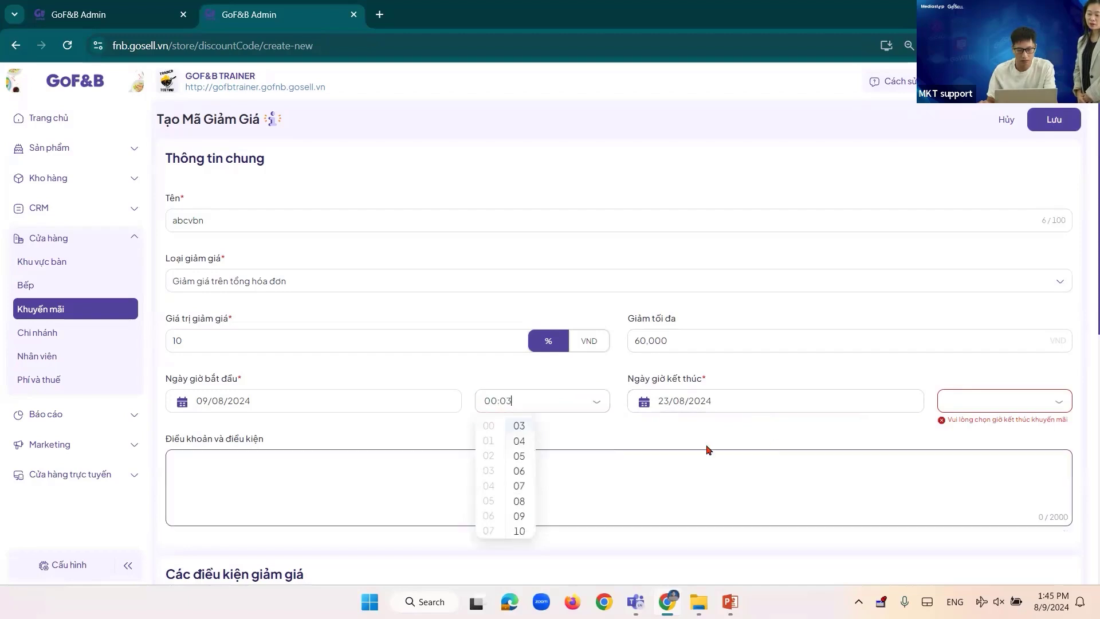
click(974, 401)
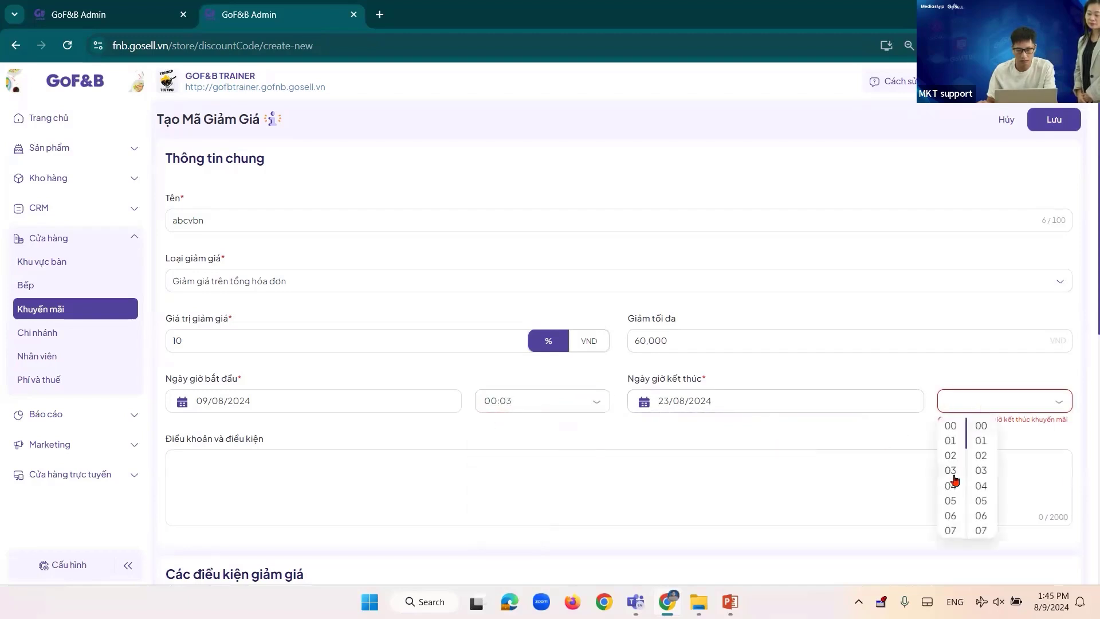
click(983, 471)
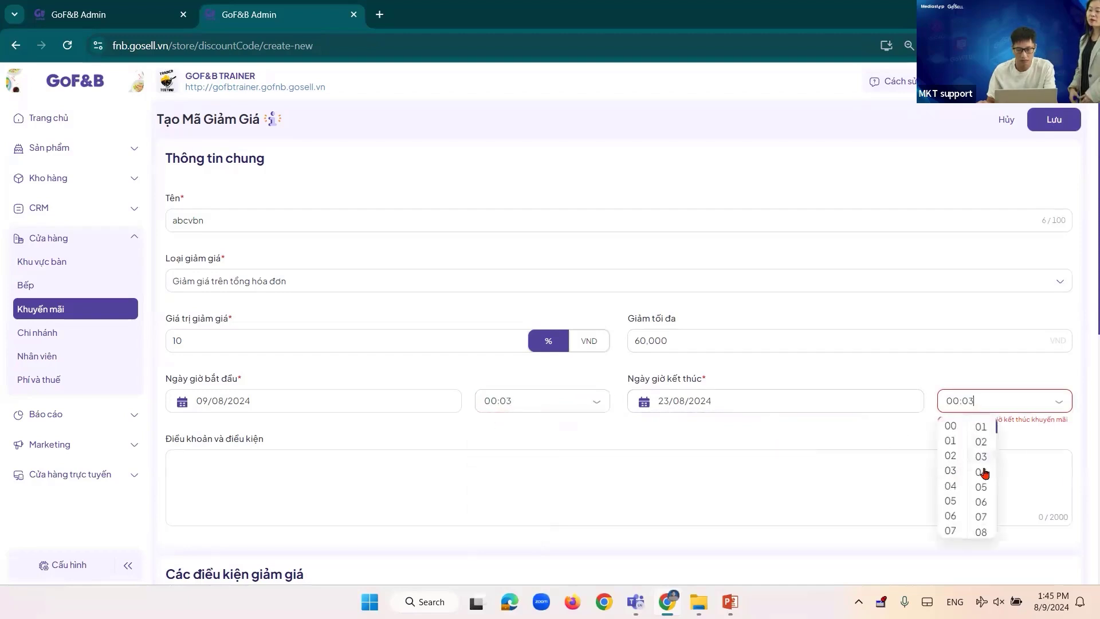
click(606, 438)
scroll(432, 405, down, 8)
scroll(356, 439, up, 10)
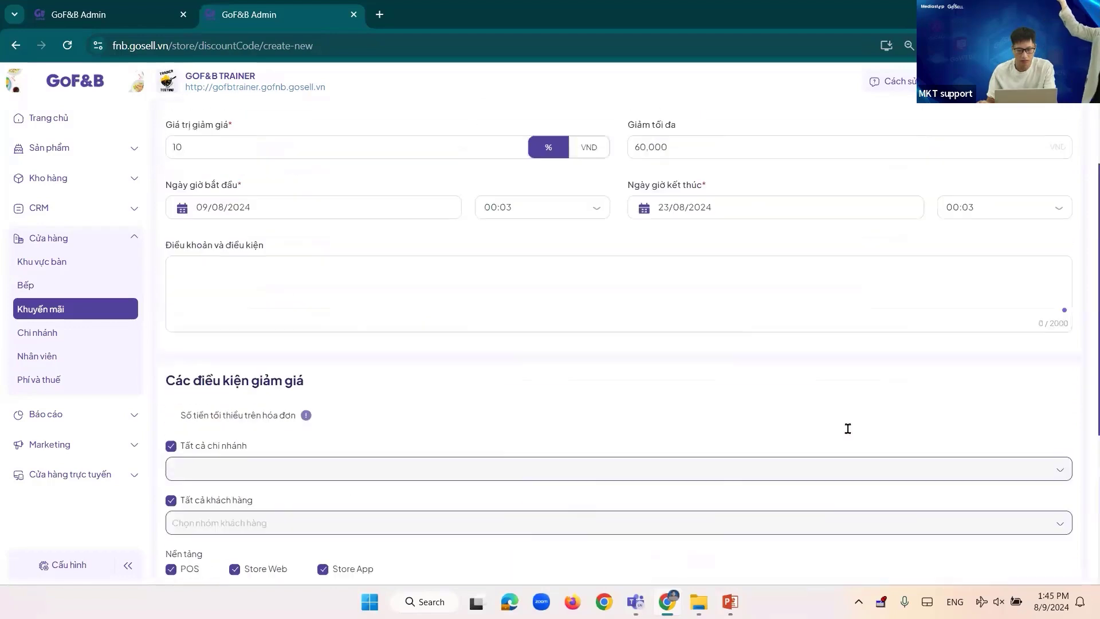
click(1034, 129)
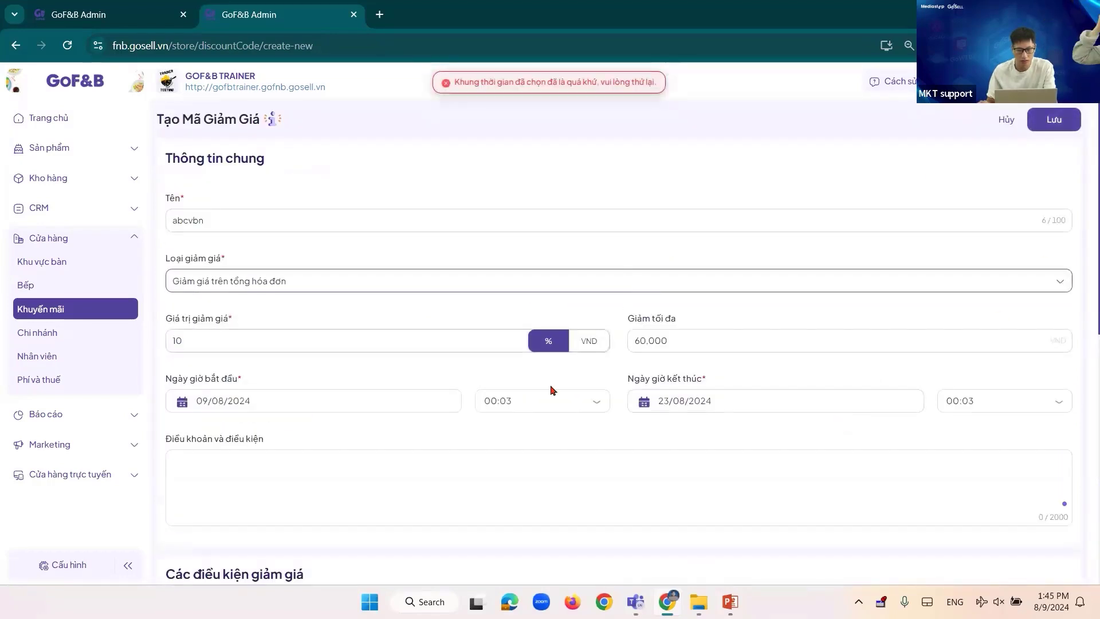
Set the minutes of the promotion's start time to 08 and try to change its hour to 15
click(524, 404)
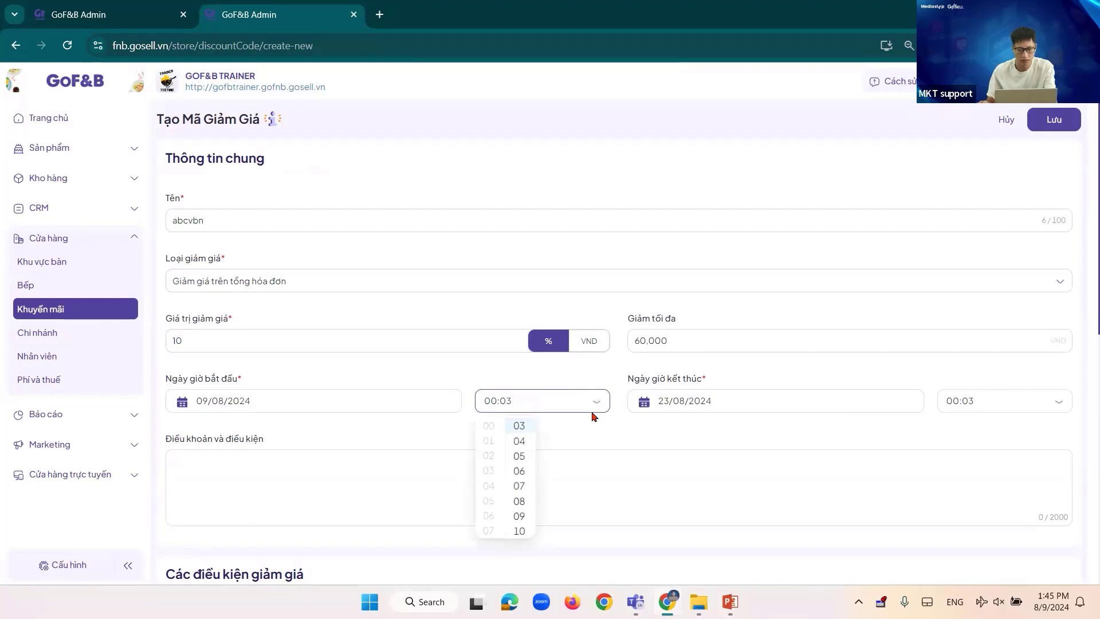
text(1)
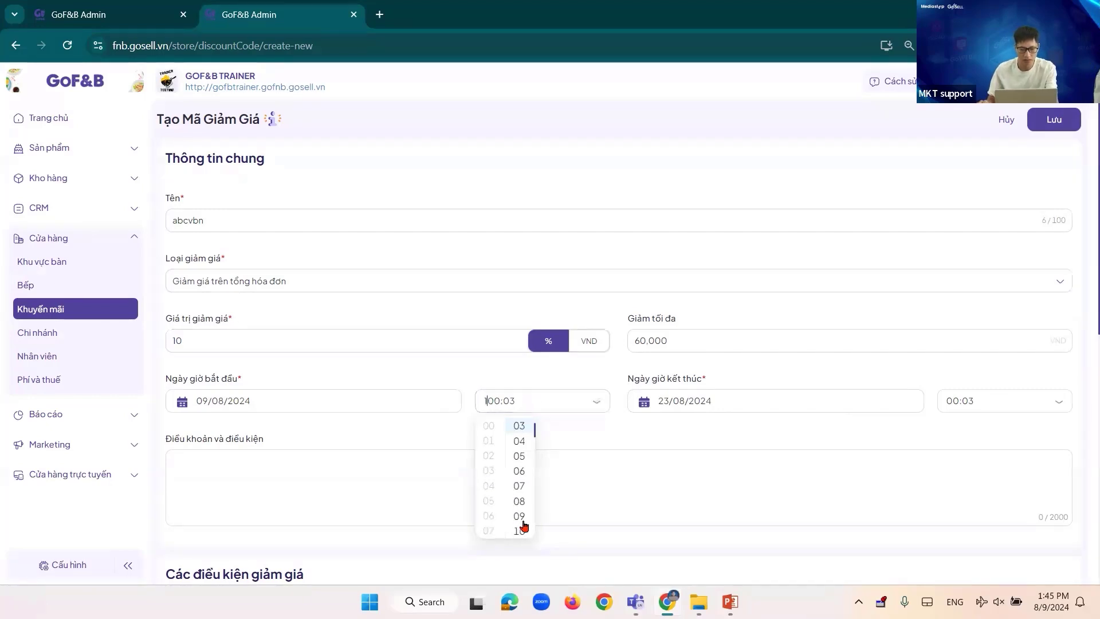
click(518, 502)
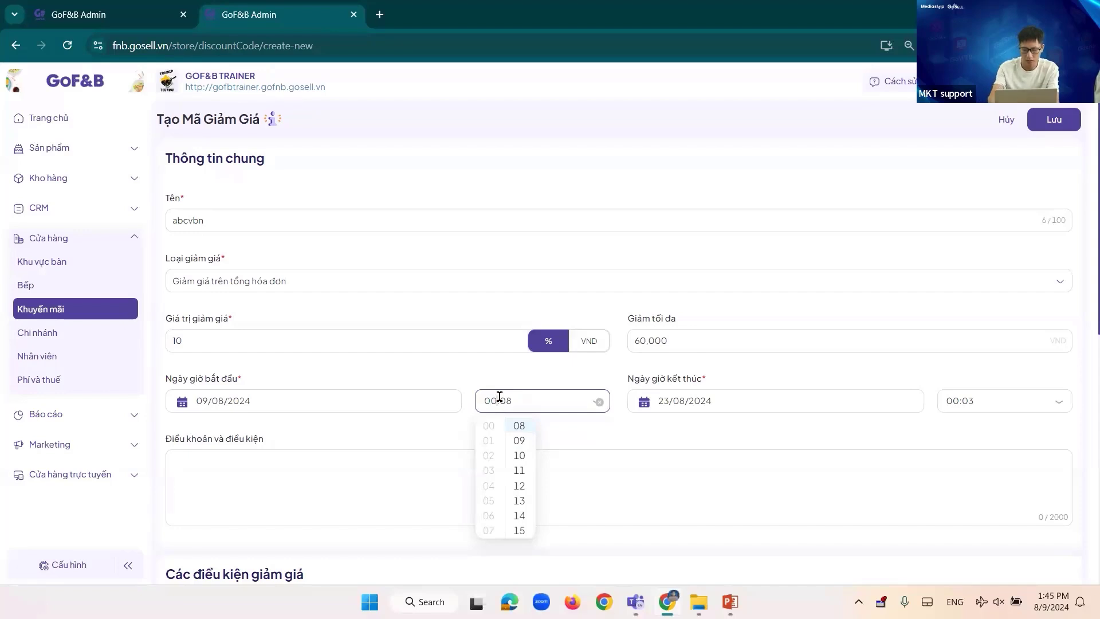
key(BackSpace)
key(BackSpace)
text(15)
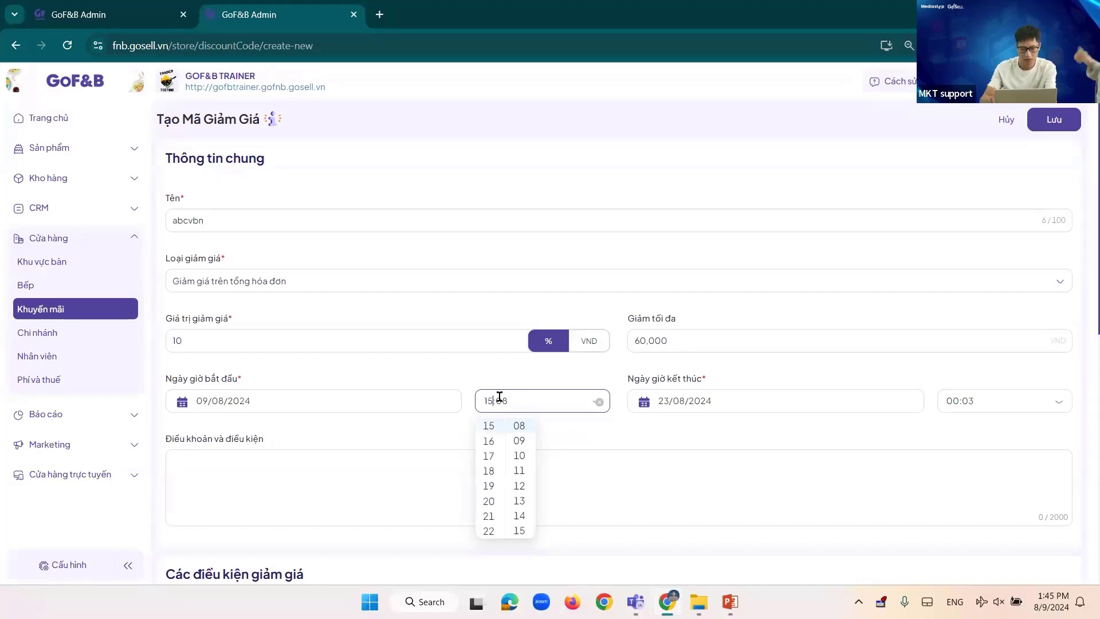
click(582, 445)
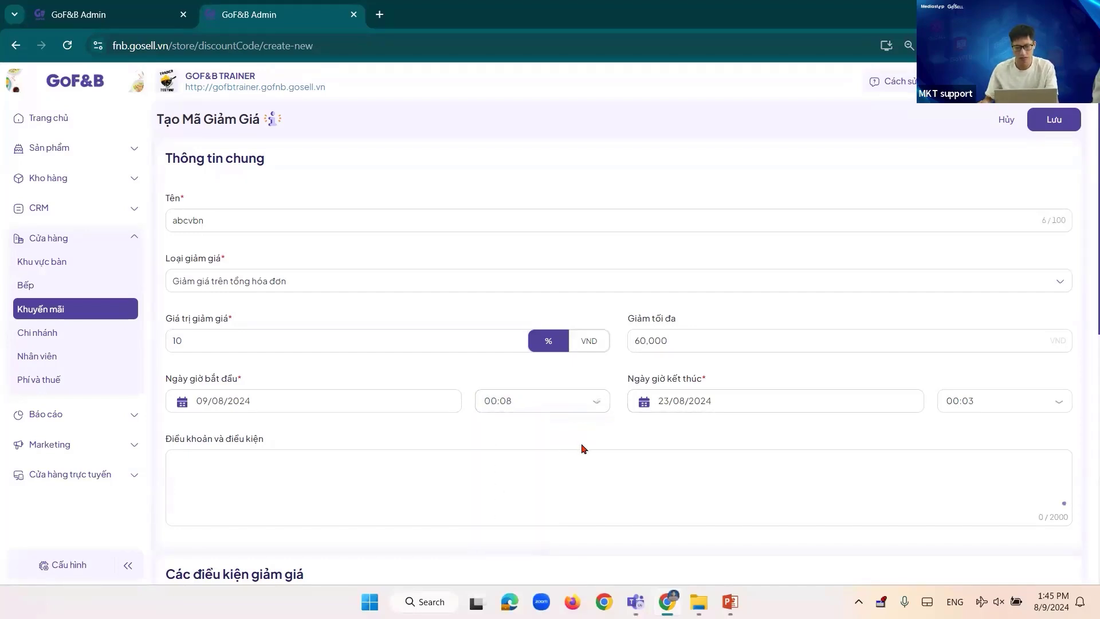
Try to replace the promotion's start time with 15:00 and save the discount code
click(488, 398)
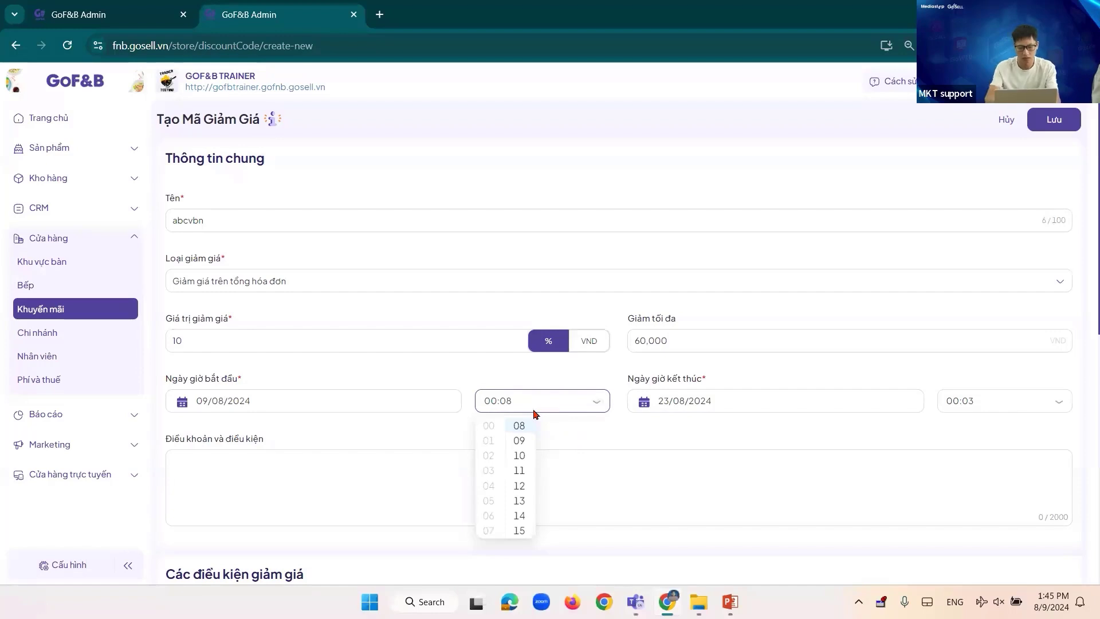
key(BackSpace)
key(BackSpace)
key(BackSpace)
key(BackSpace)
key(BackSpace)
text(15:00)
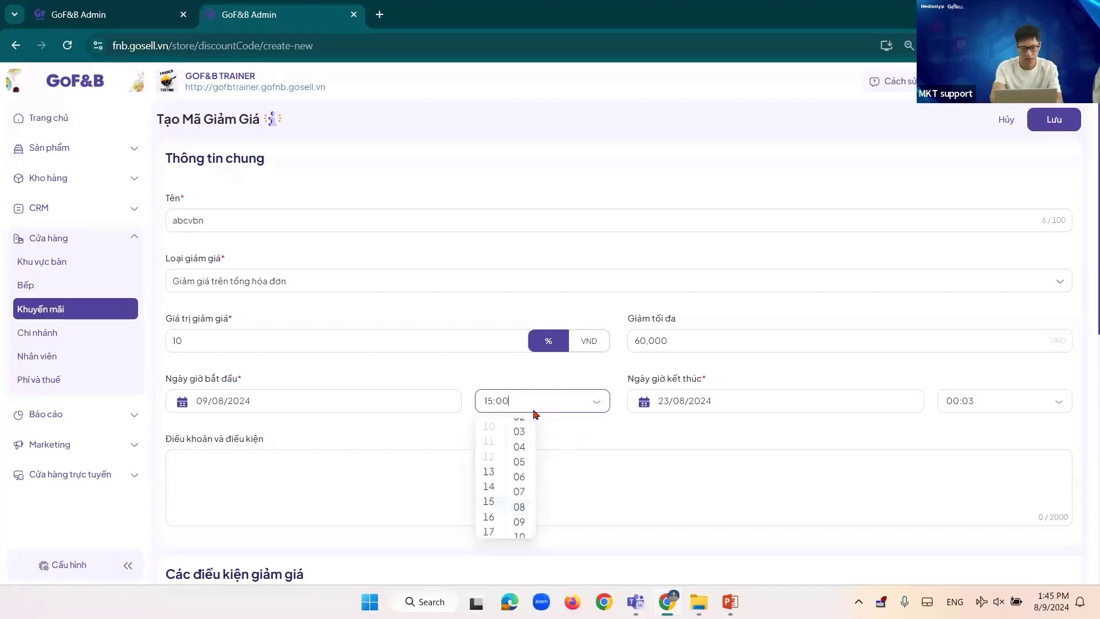
click(1054, 123)
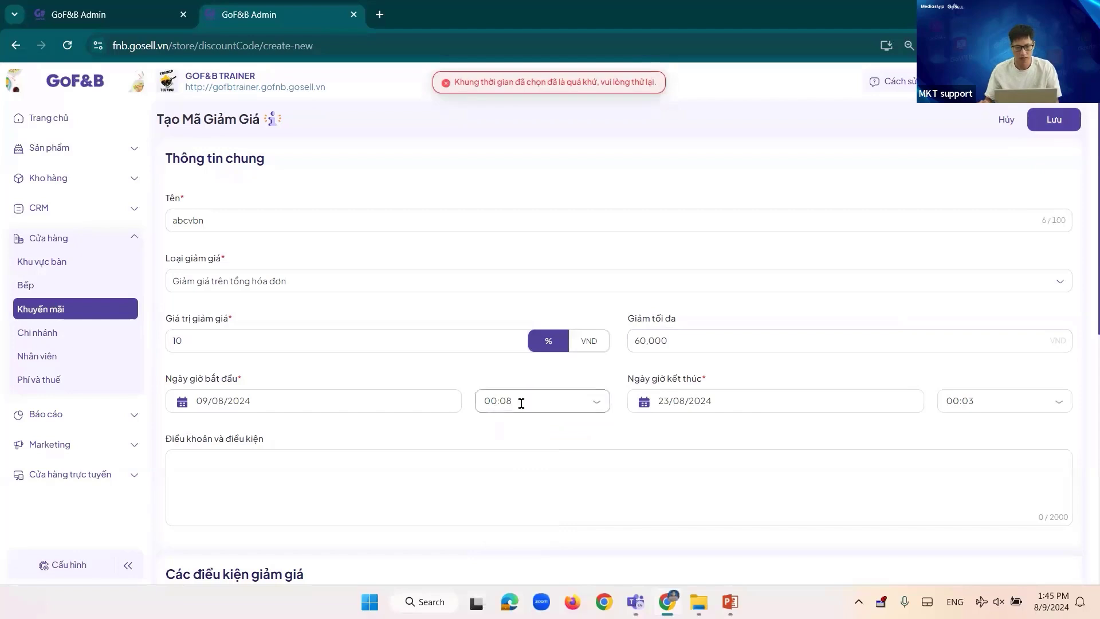
Change the promotion's start time to 19:08 and save the discount code
click(540, 402)
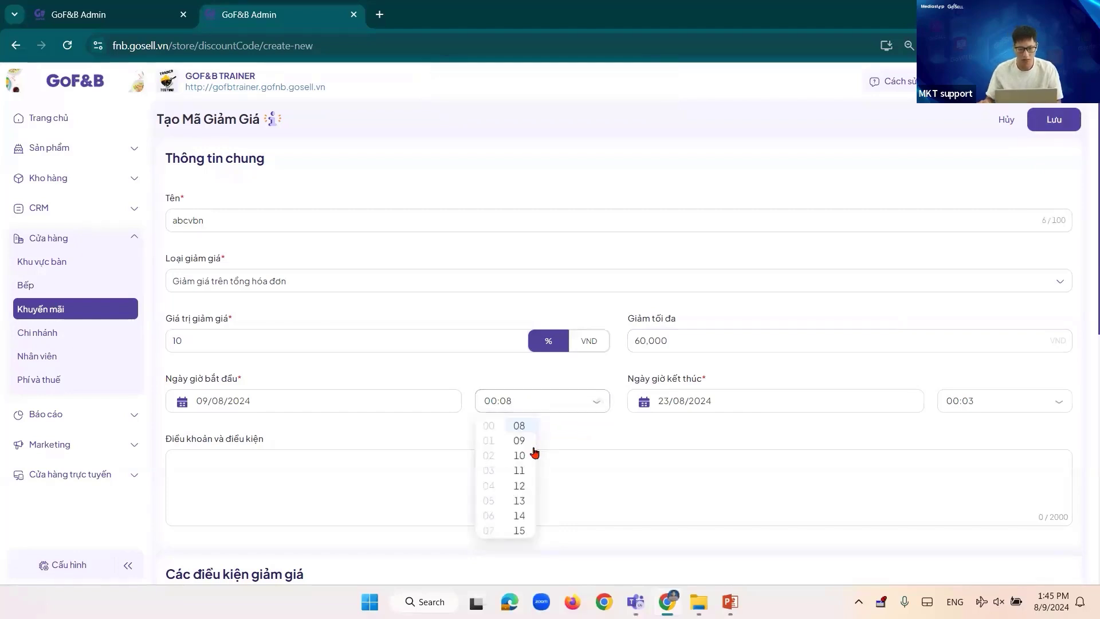
scroll(487, 497, down, 5)
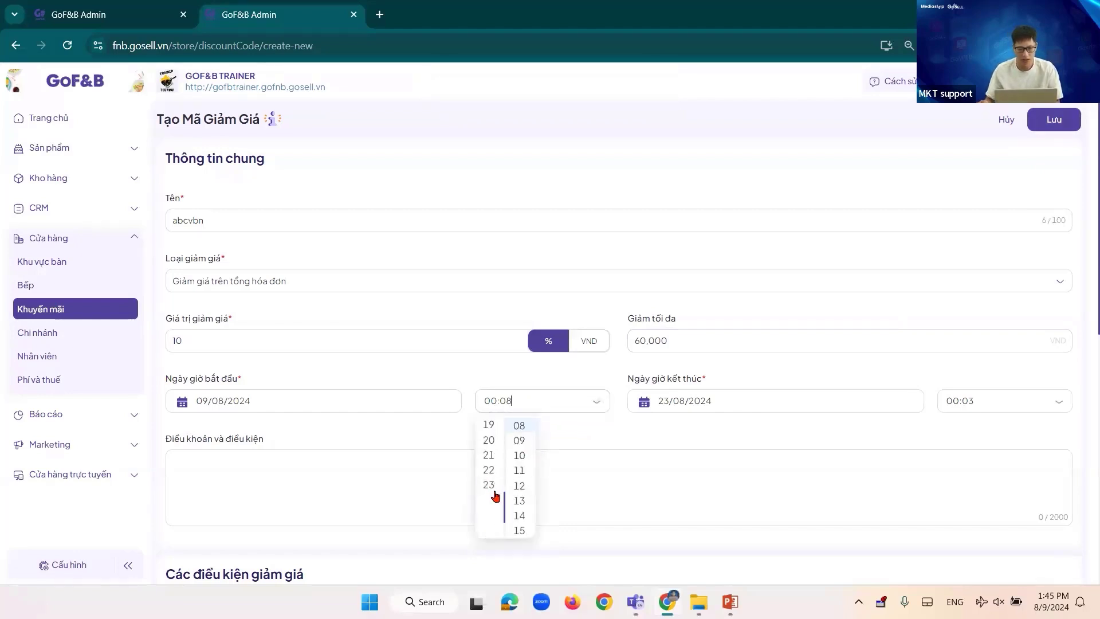
click(488, 424)
click(608, 458)
scroll(666, 445, down, 5)
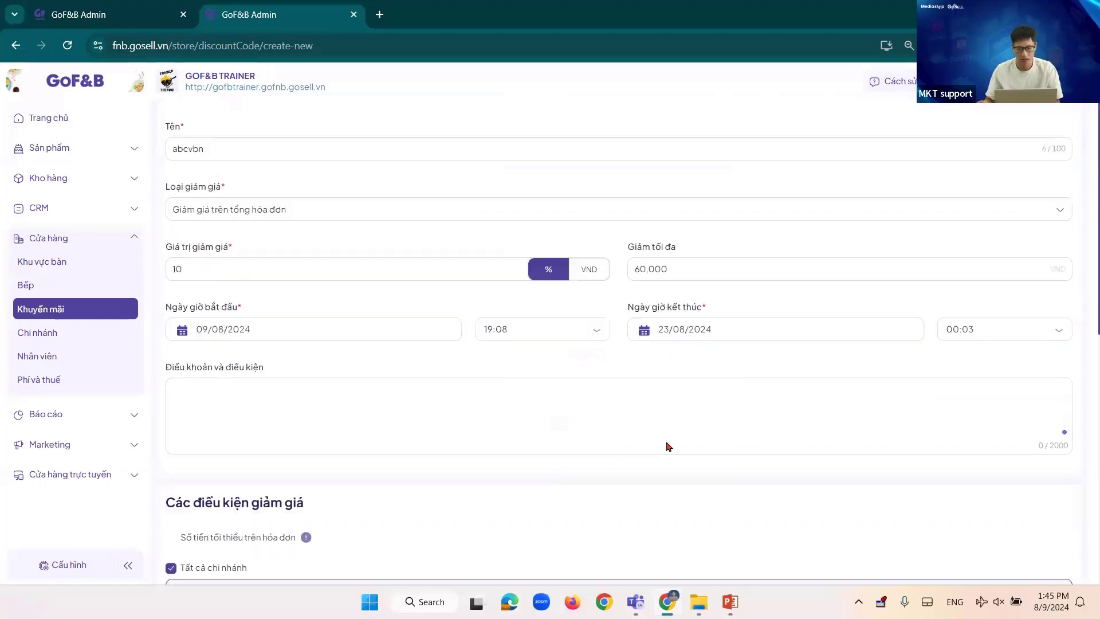
scroll(953, 238, up, 5)
click(1046, 126)
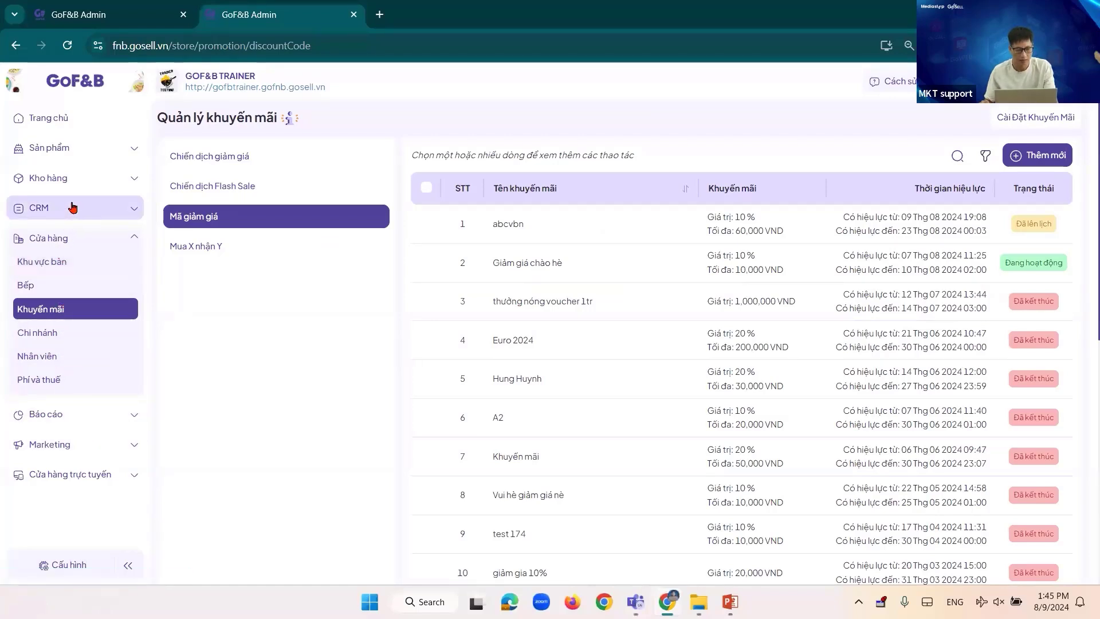
Open the scheduled email campaign "alo" in Chiến dịch Email and check its sending details, then close them
click(69, 446)
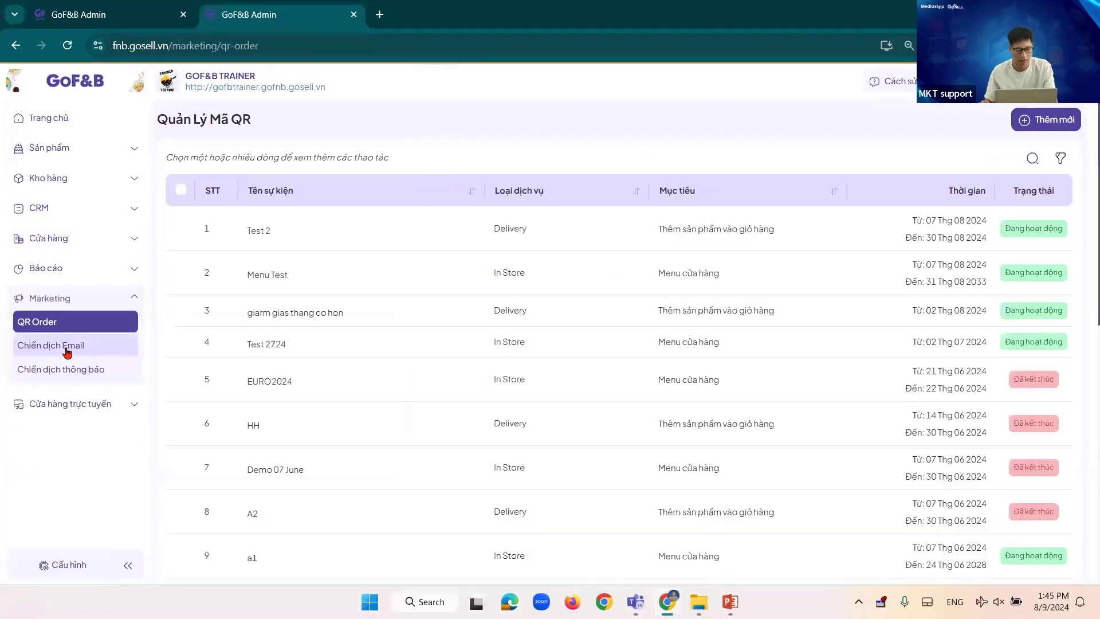
click(67, 351)
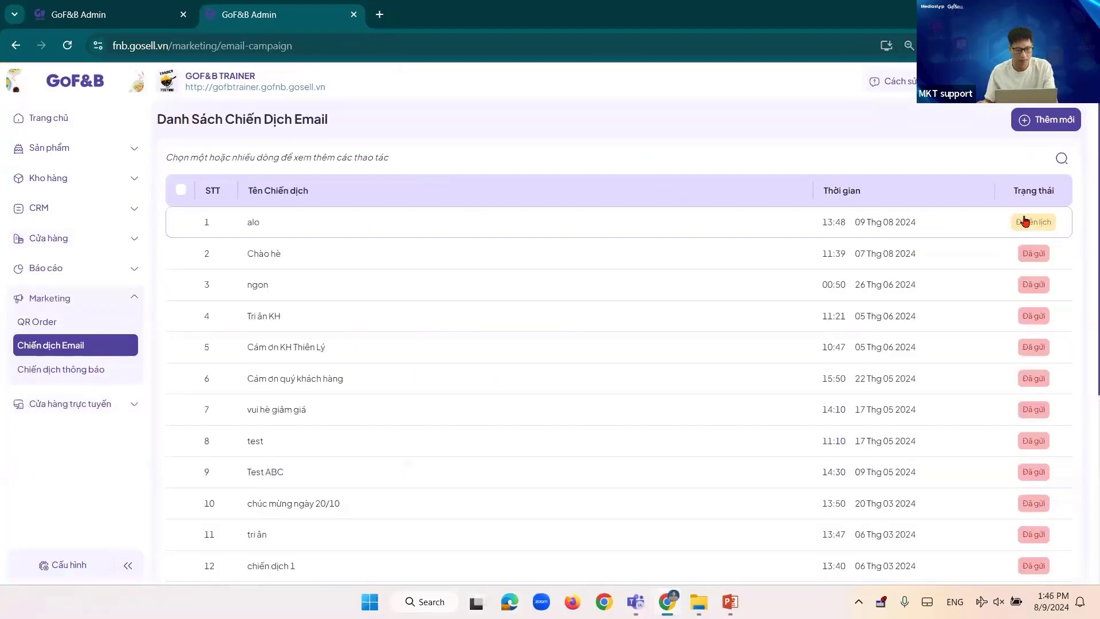
click(531, 231)
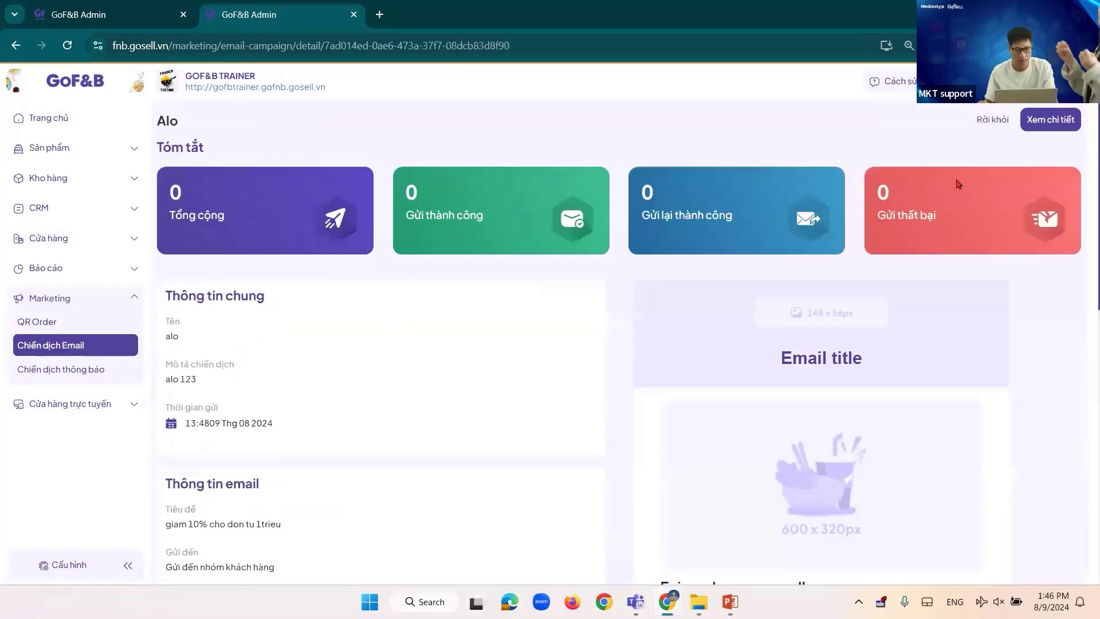
click(1038, 120)
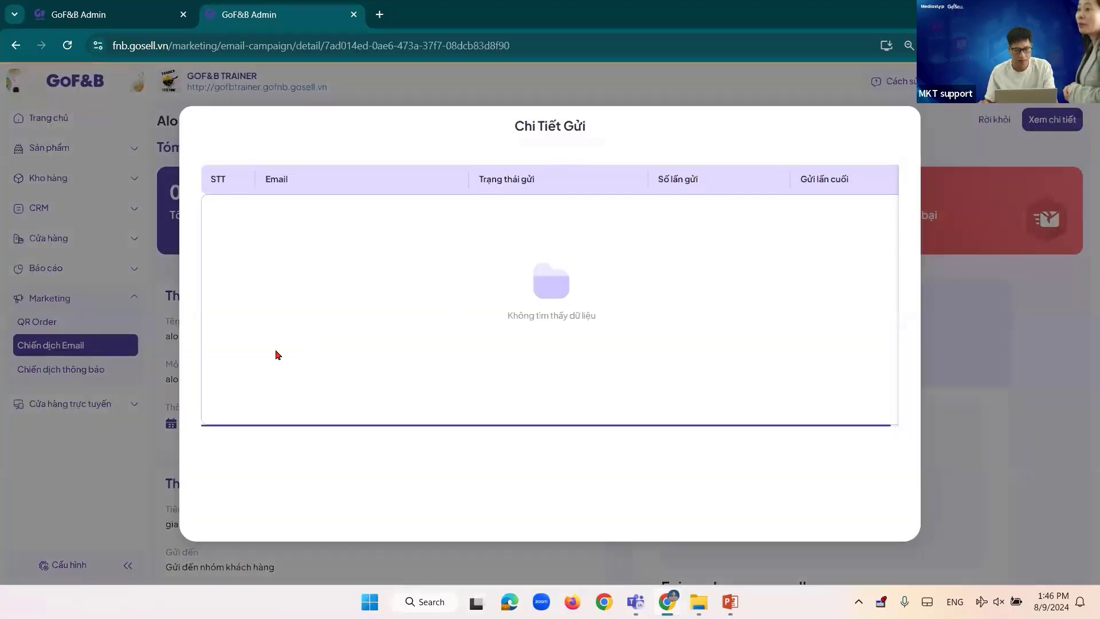
click(152, 351)
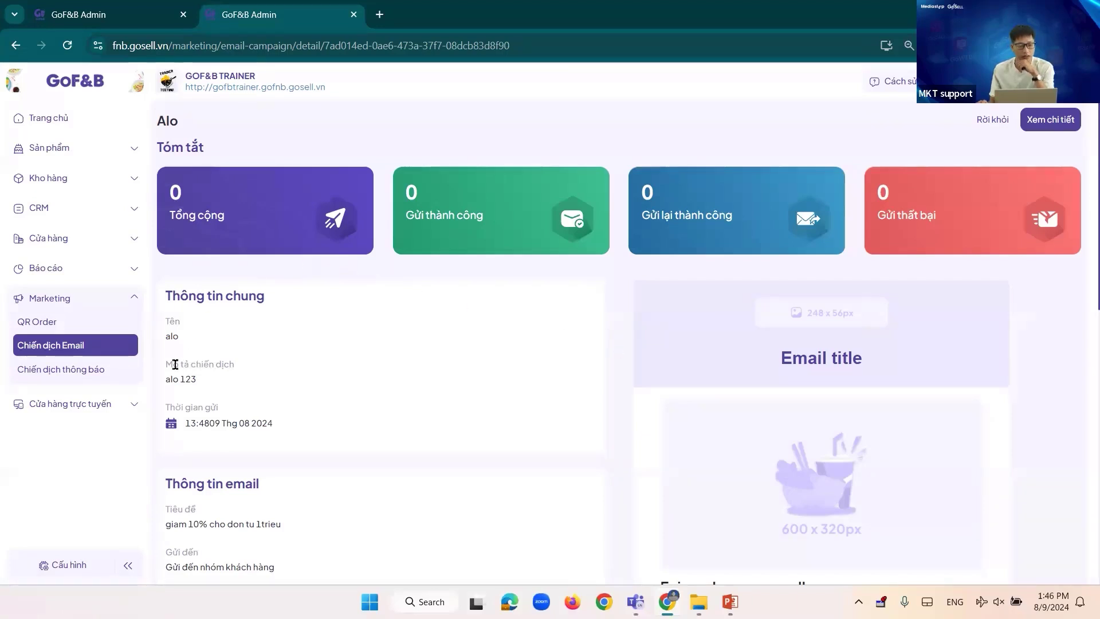
Open the Nhóm khách hàng list in CRM to view the customer groups
click(90, 215)
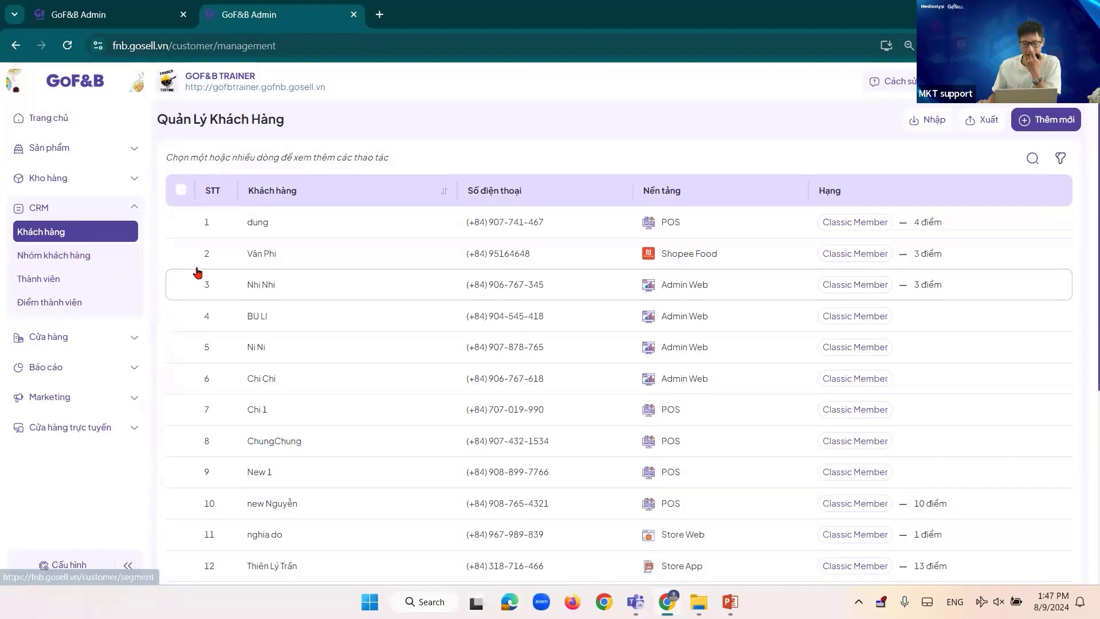
click(101, 260)
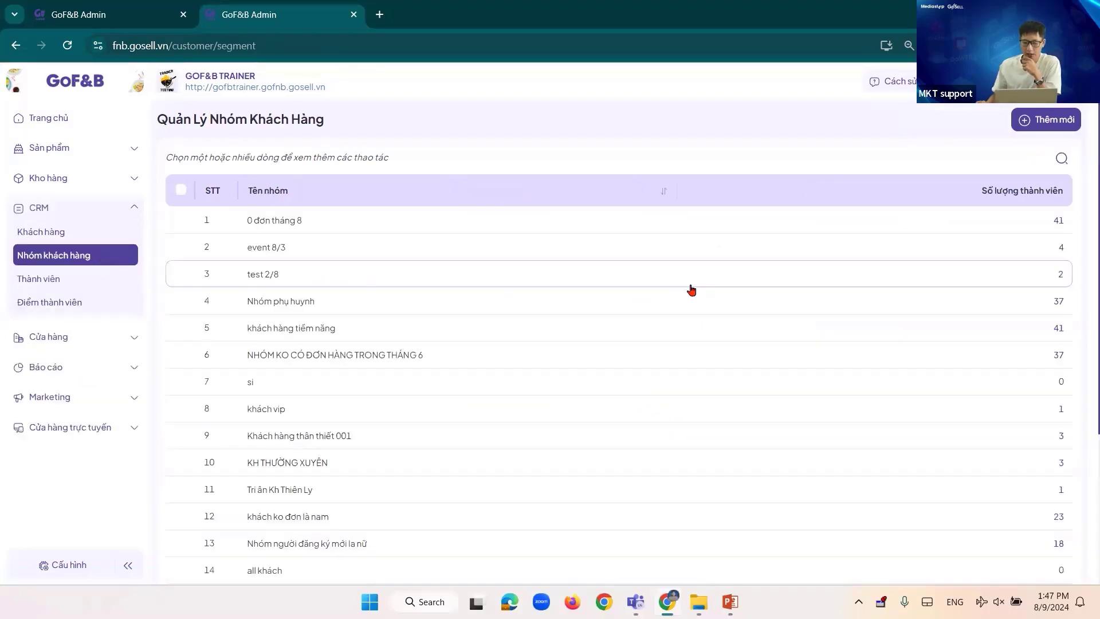
Start a new customer group and name it "khach hang dep trai"
scroll(341, 345, down, 2)
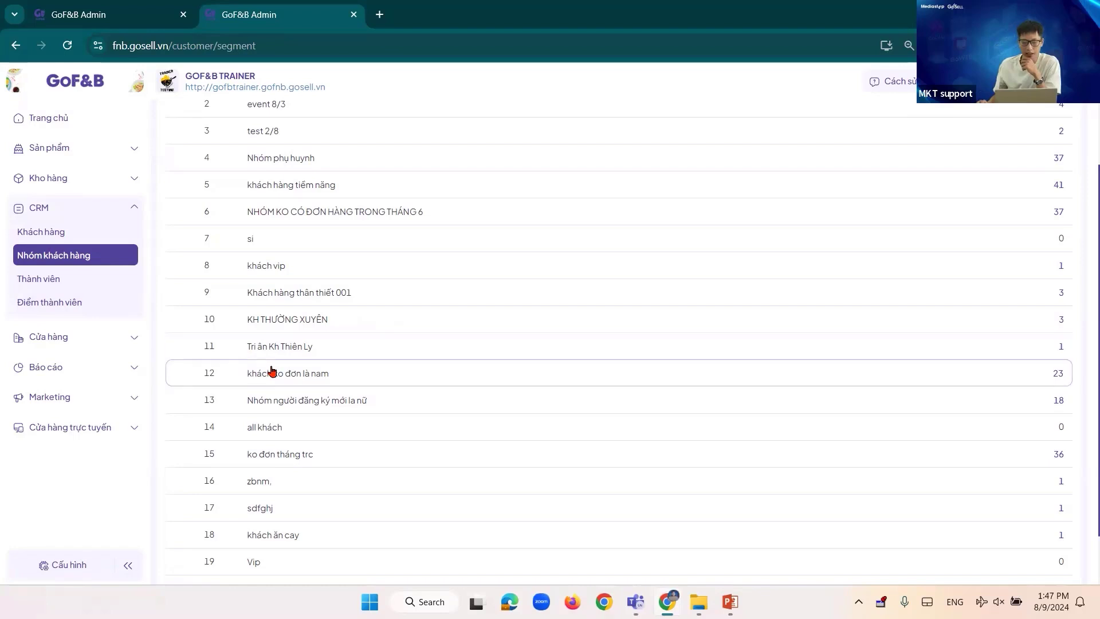
scroll(272, 371, up, 2)
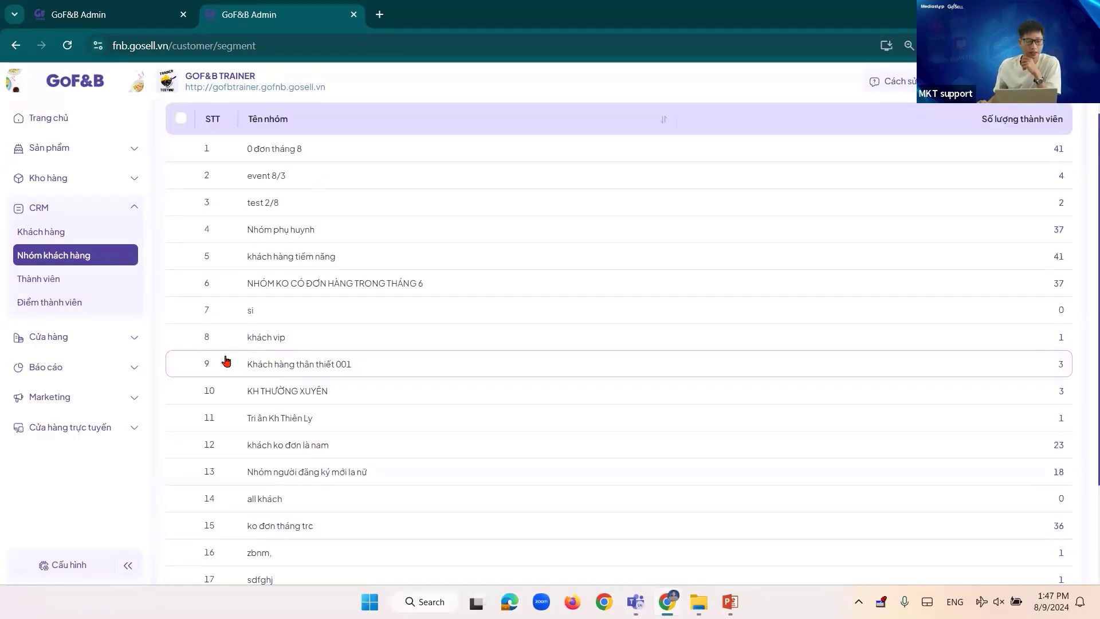
scroll(226, 360, up, 2)
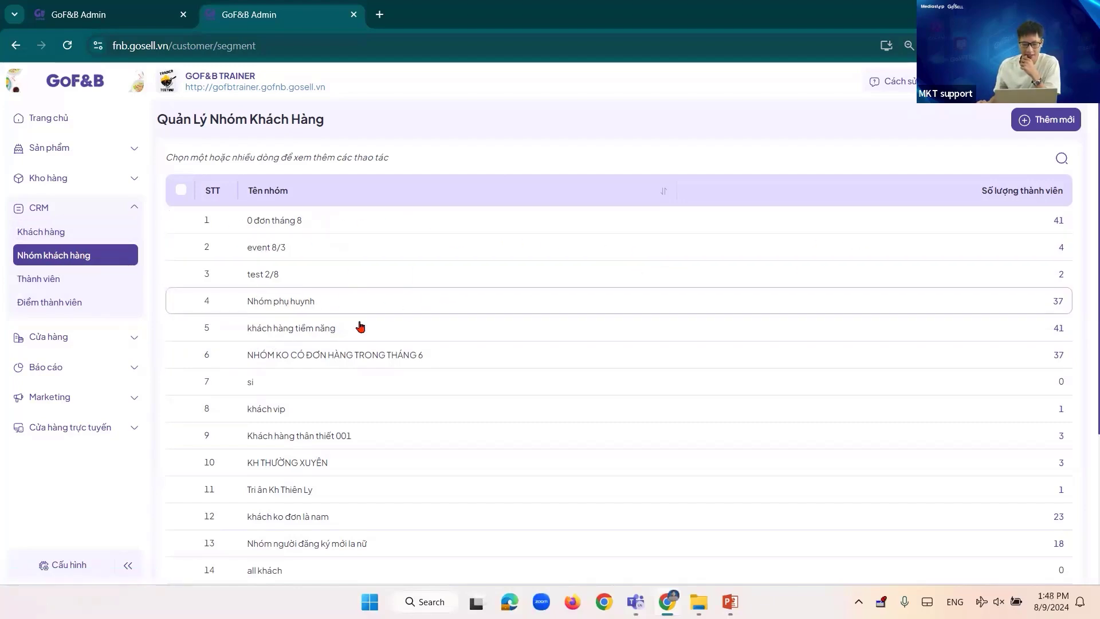
click(1046, 119)
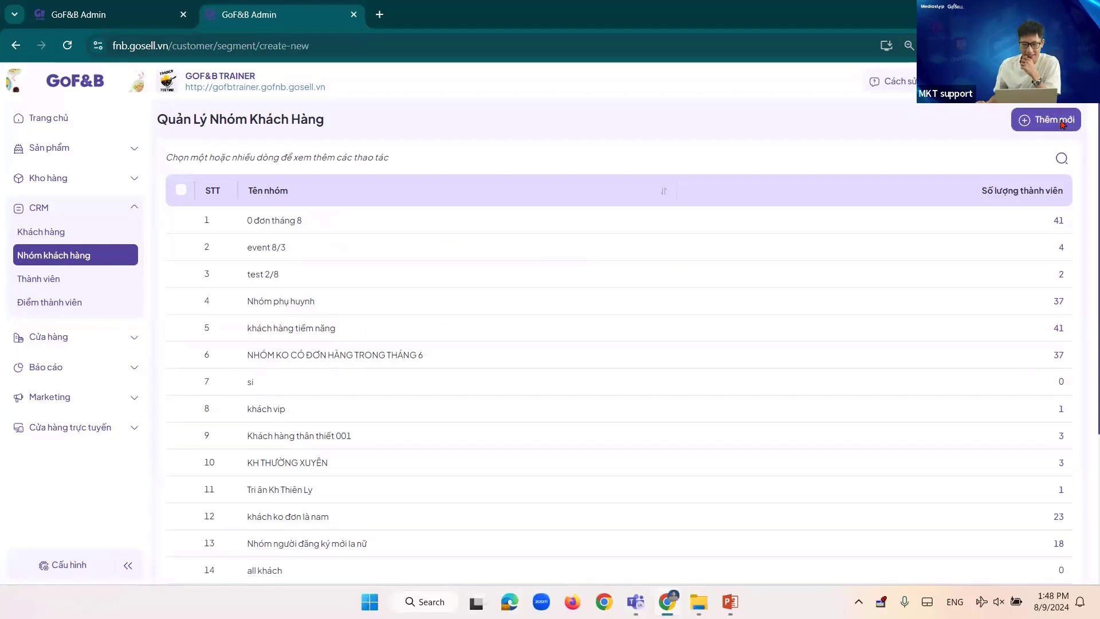
click(285, 197)
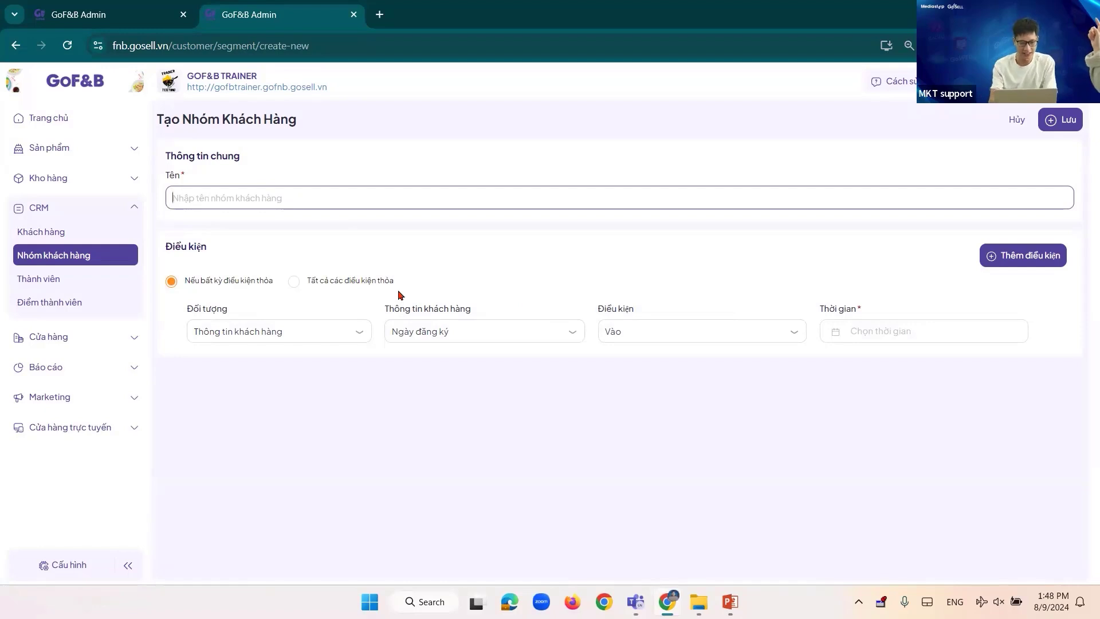
text(ka)
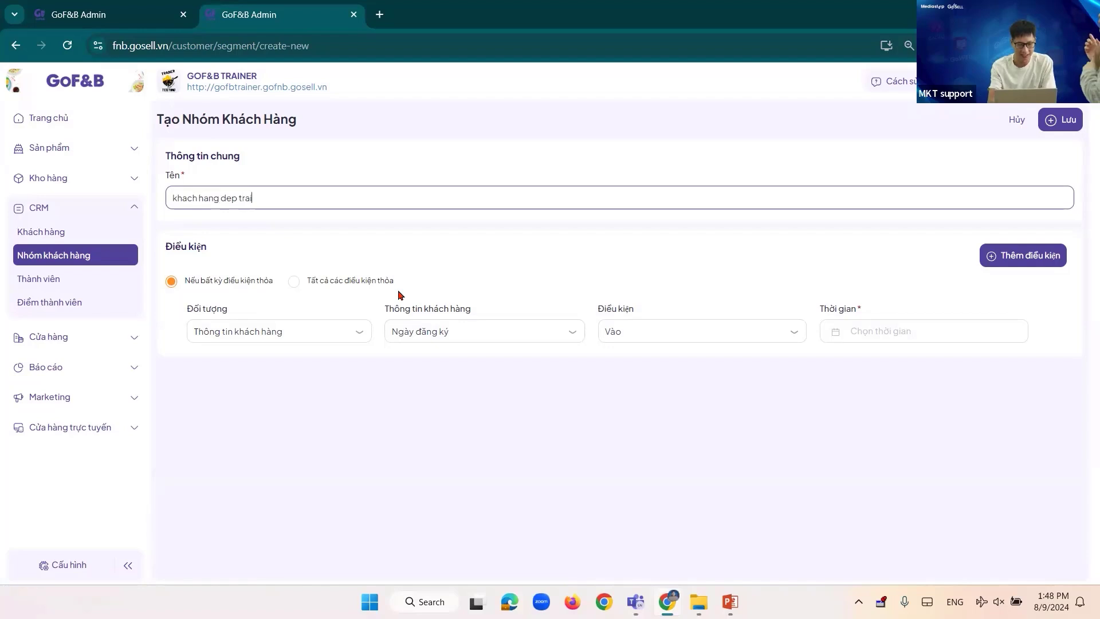
Set the group's first condition to Thông tin khách hàng with Giới tính là Nam
click(295, 342)
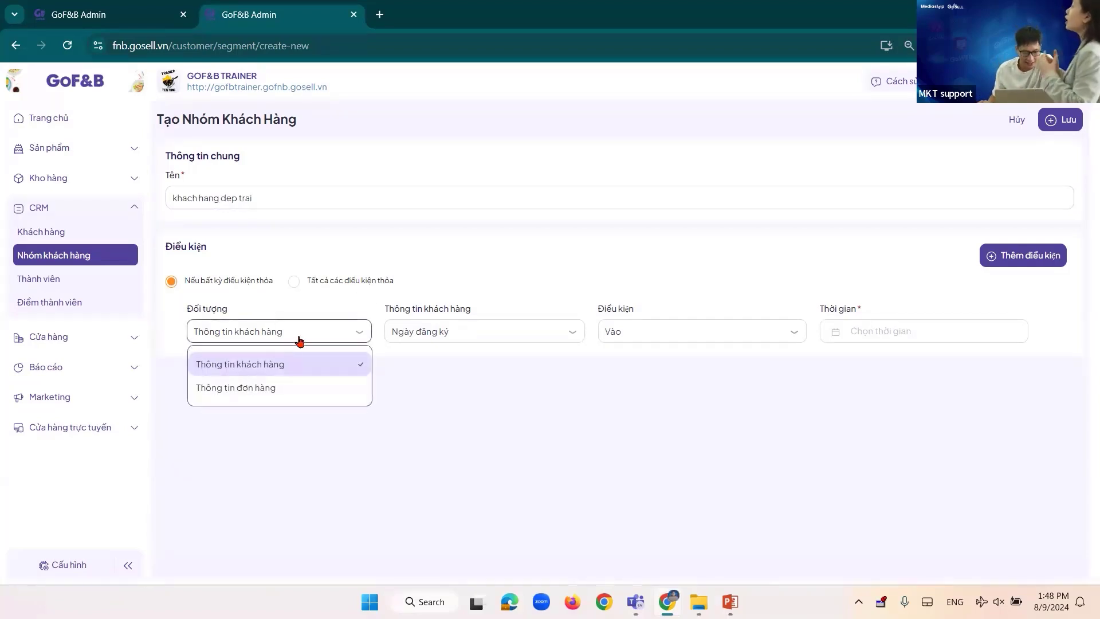
click(298, 341)
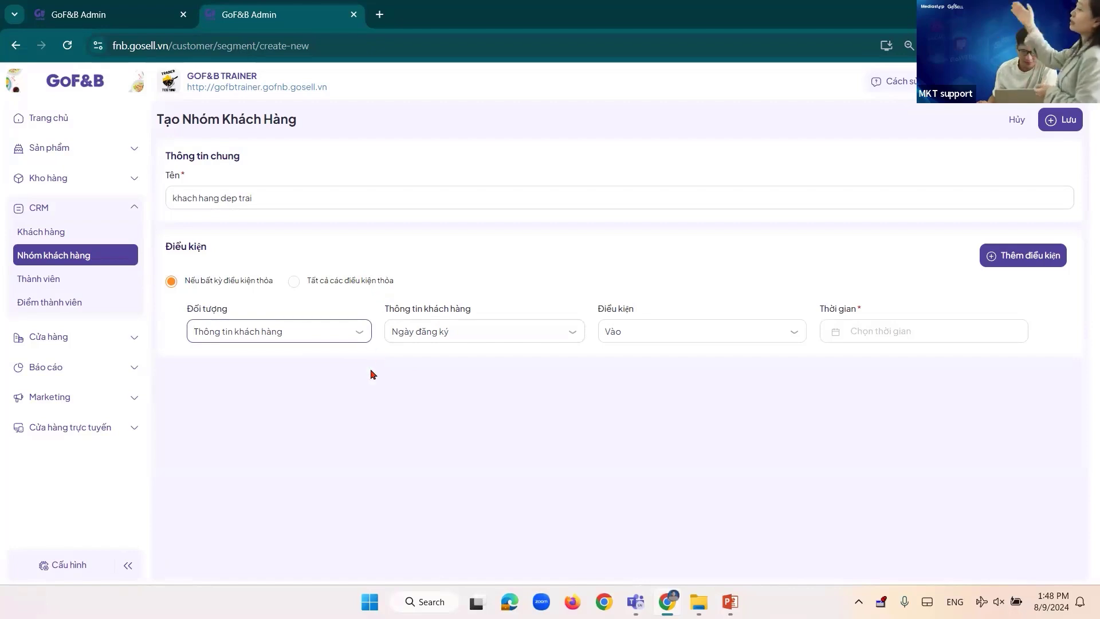
click(288, 341)
click(286, 337)
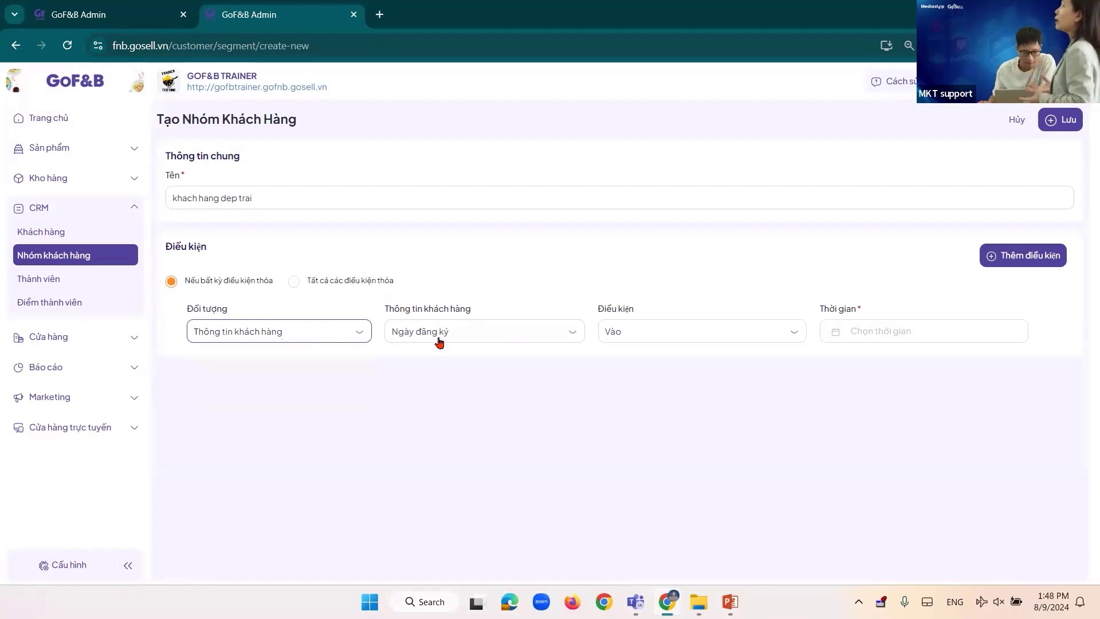
click(449, 341)
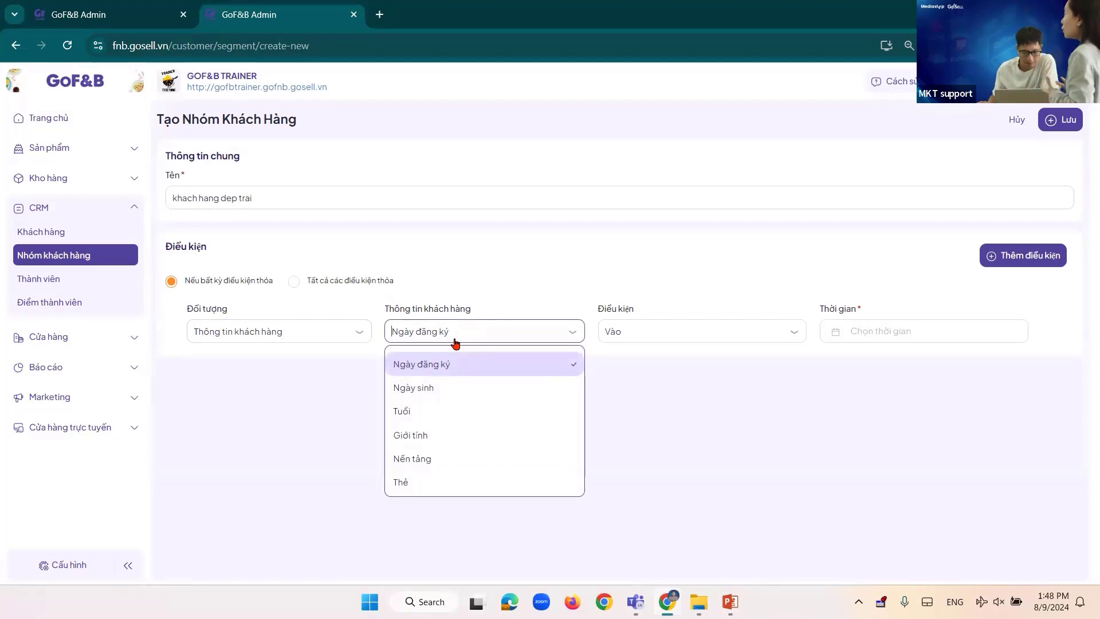
click(421, 435)
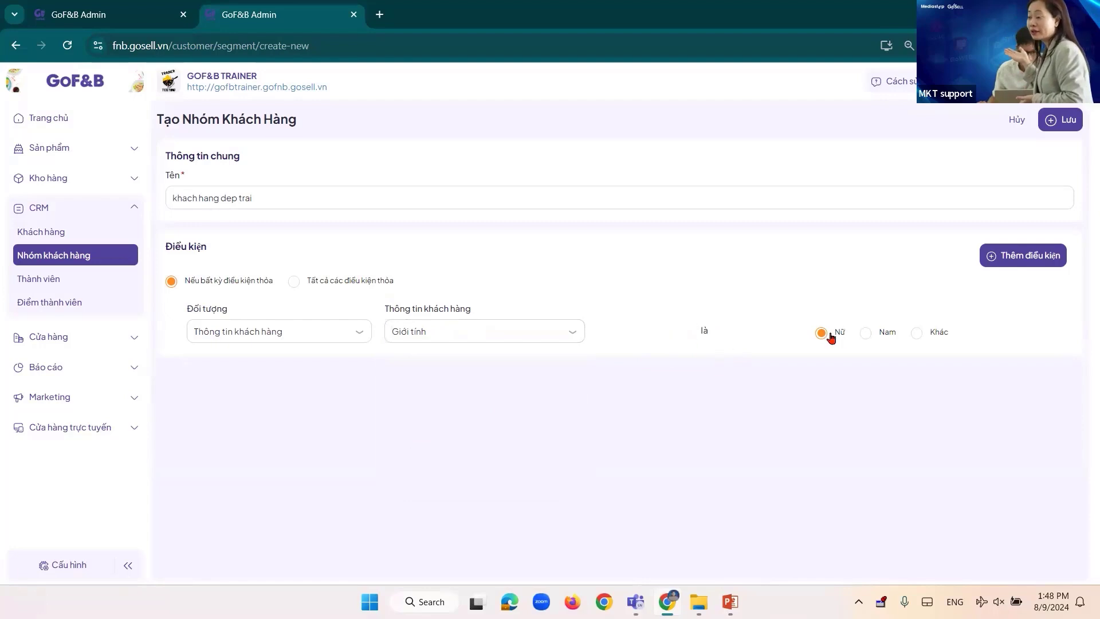
click(863, 334)
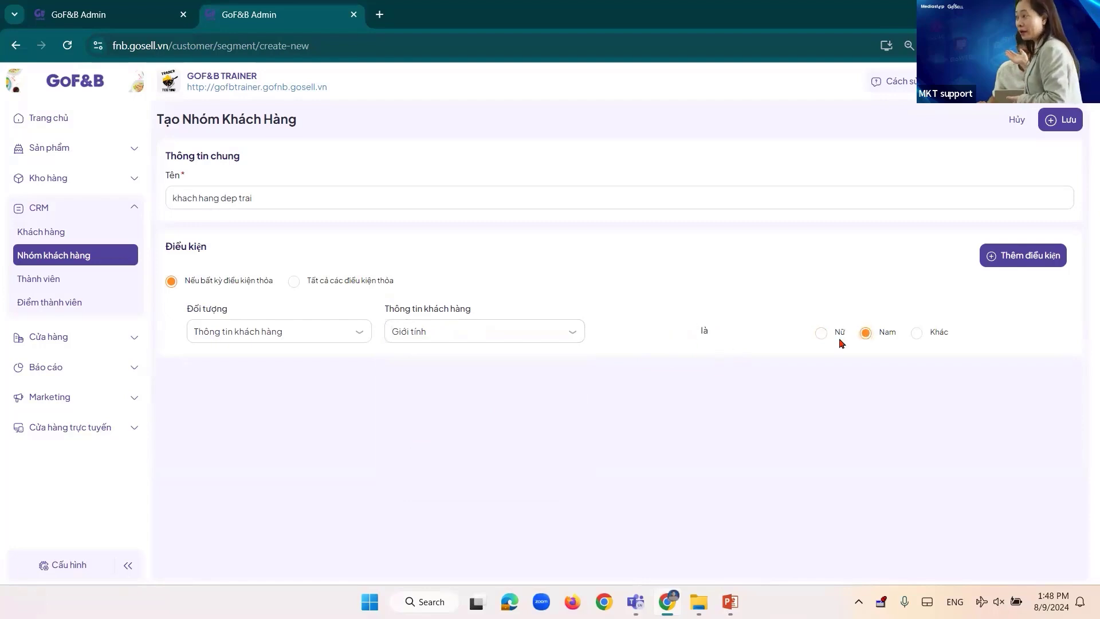
click(280, 333)
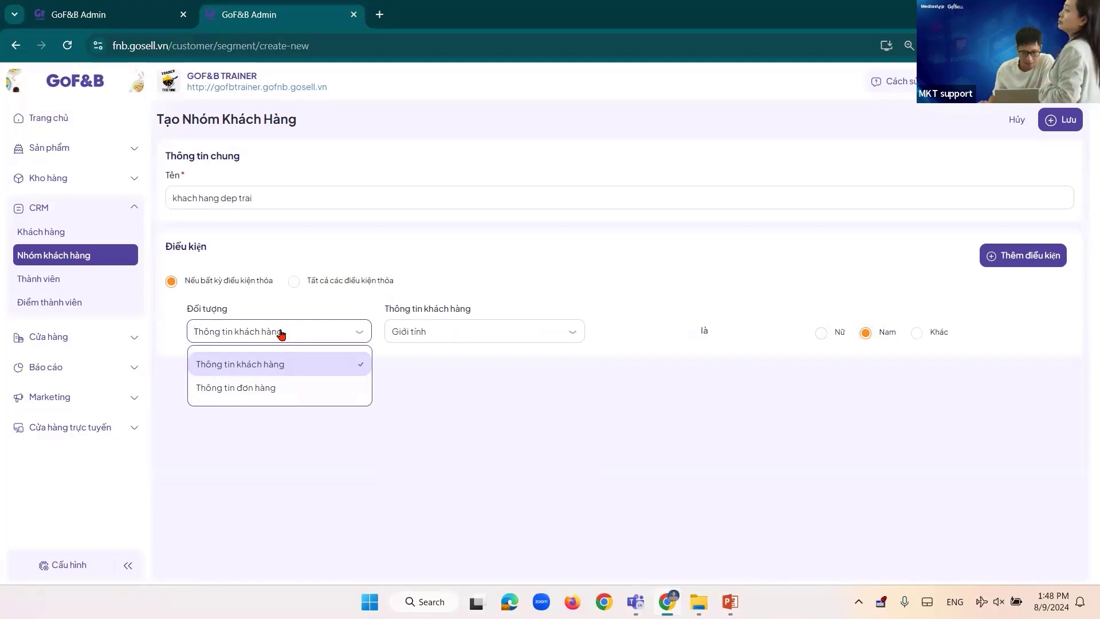
click(280, 333)
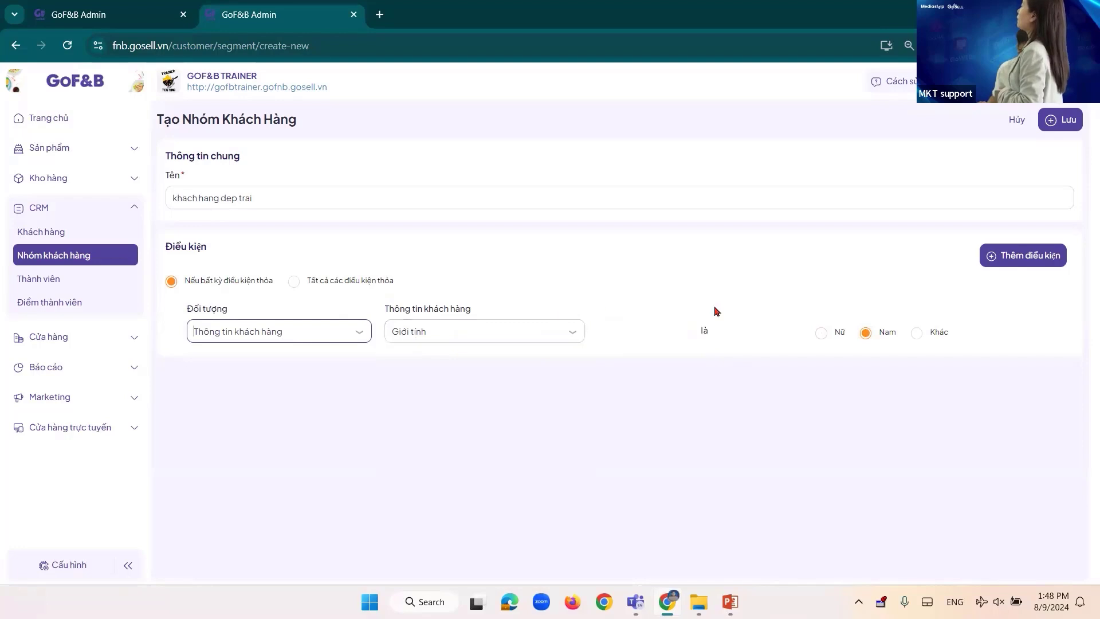
Add a second condition to the group and check which customer information criteria it offers
click(1024, 265)
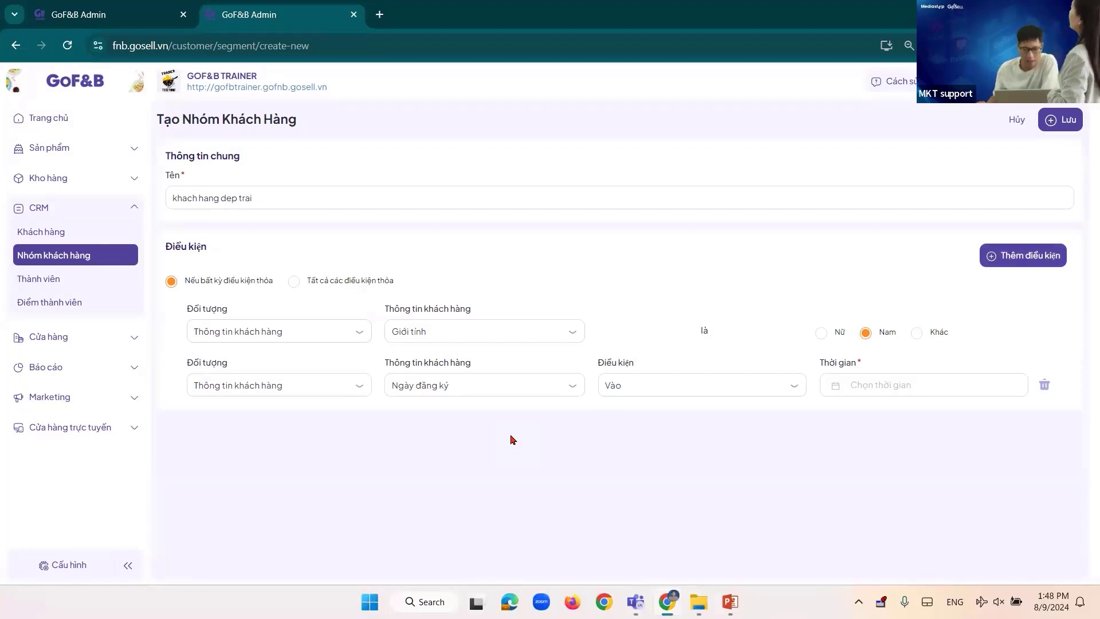
click(472, 393)
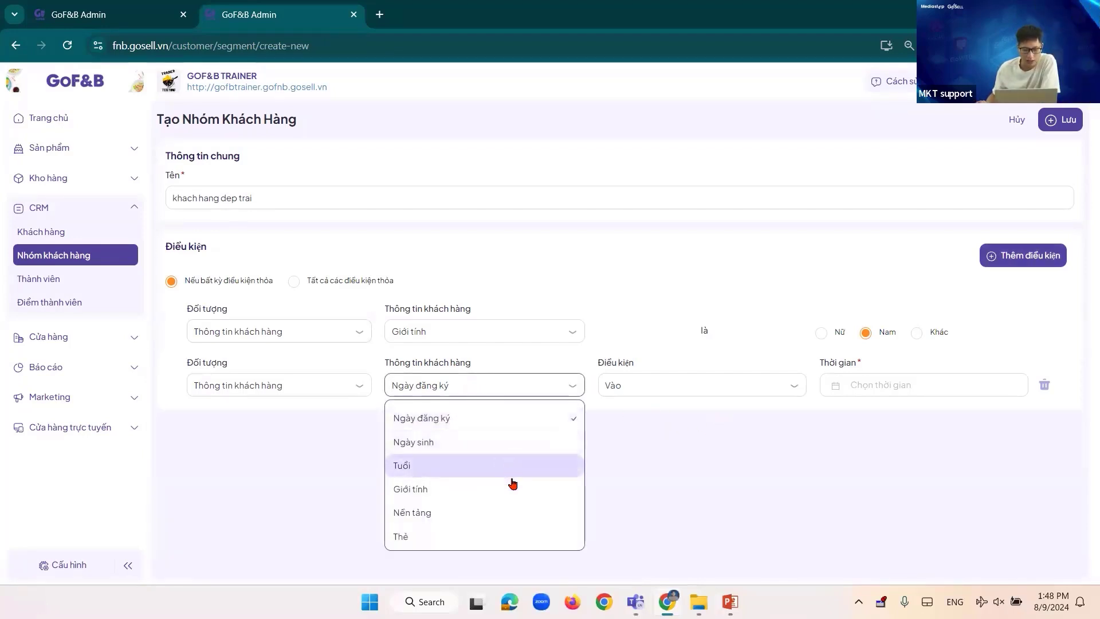
scroll(435, 520, down, 1)
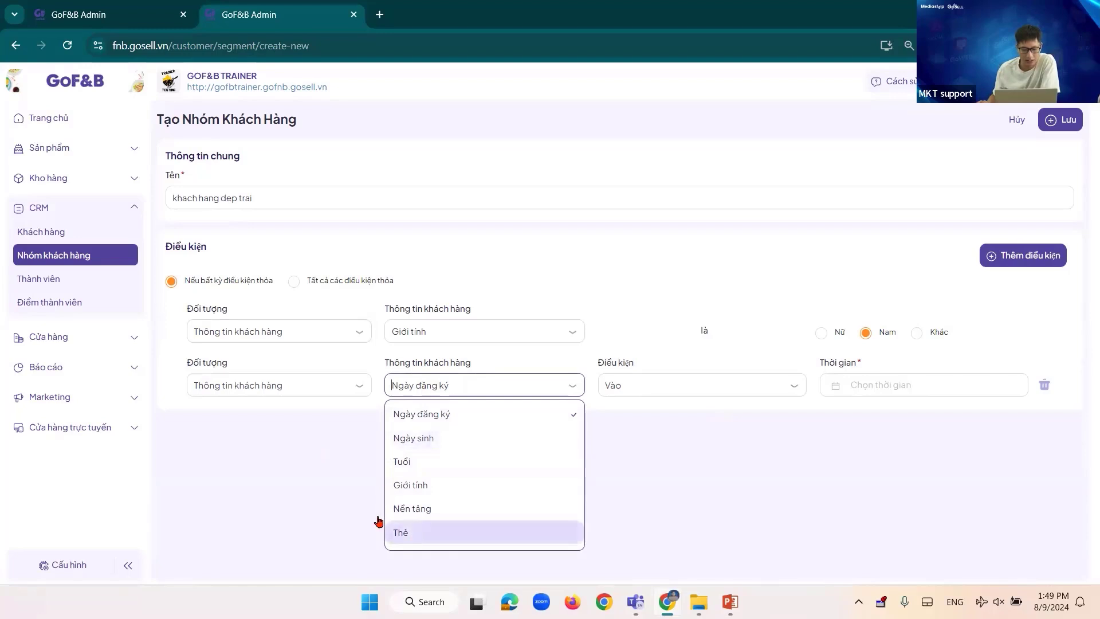
click(356, 469)
Switch the second condition to Thông tin đơn hàng, check its order criteria, and return it to Thông tin khách hàng
click(309, 392)
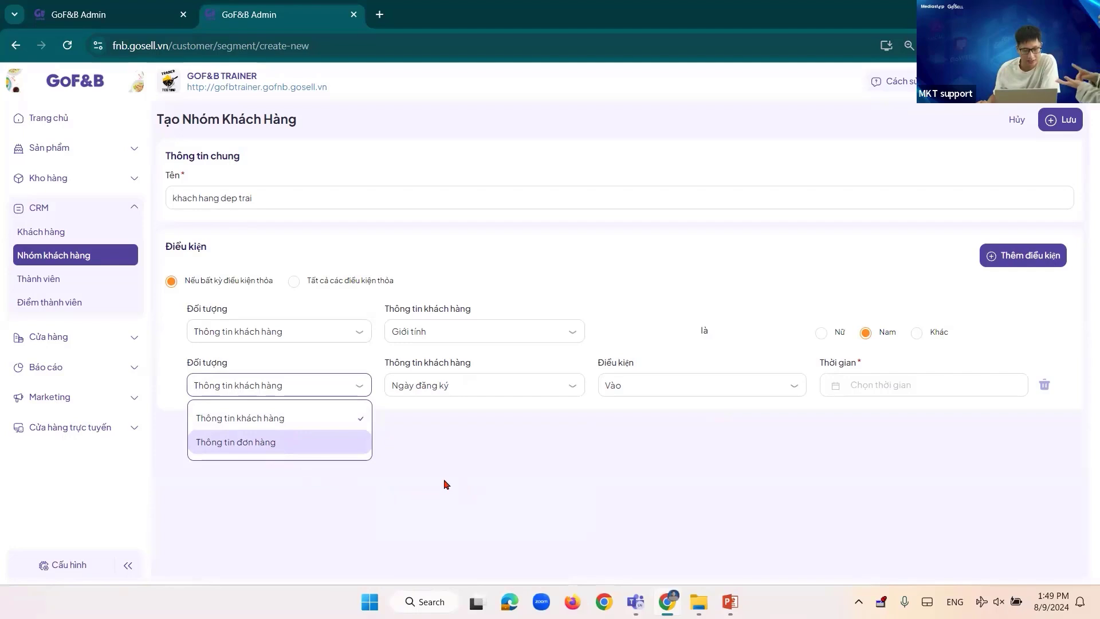
click(287, 442)
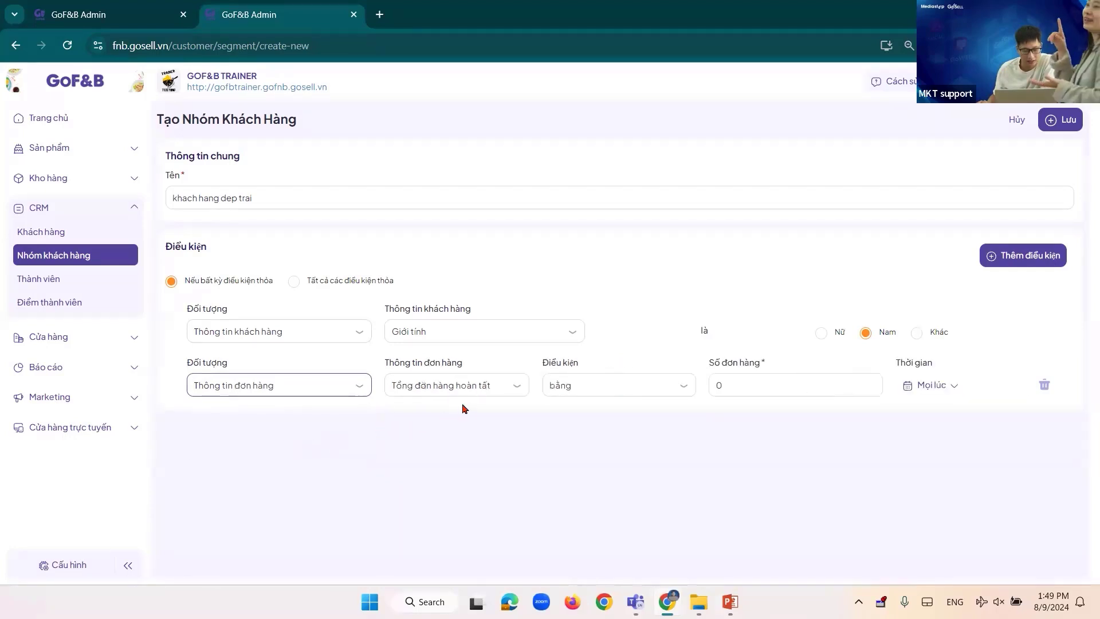
click(463, 386)
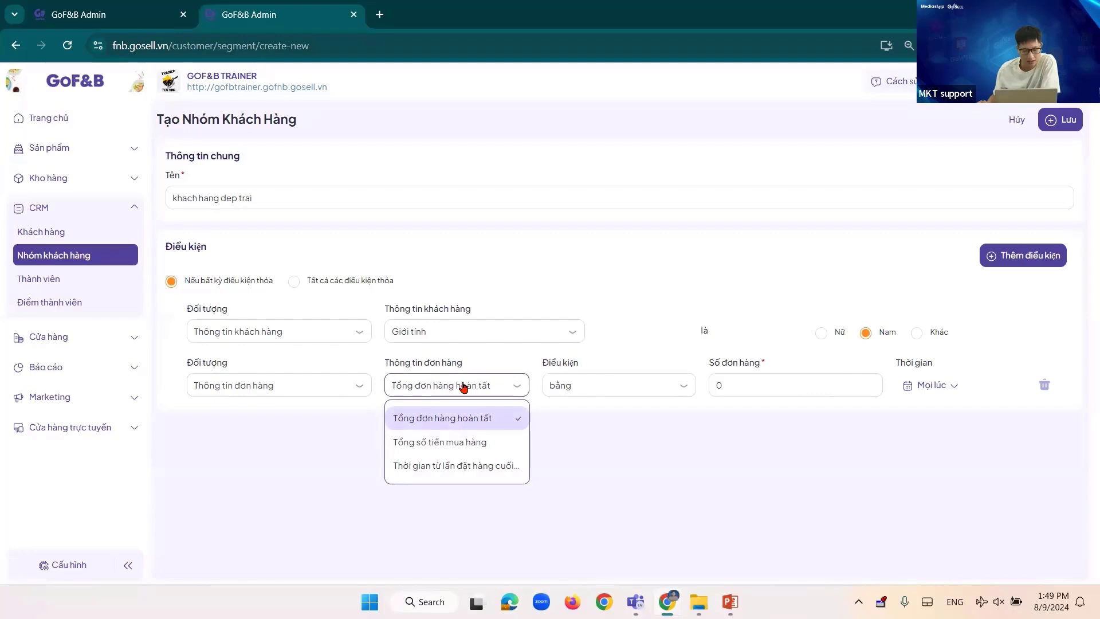
click(462, 386)
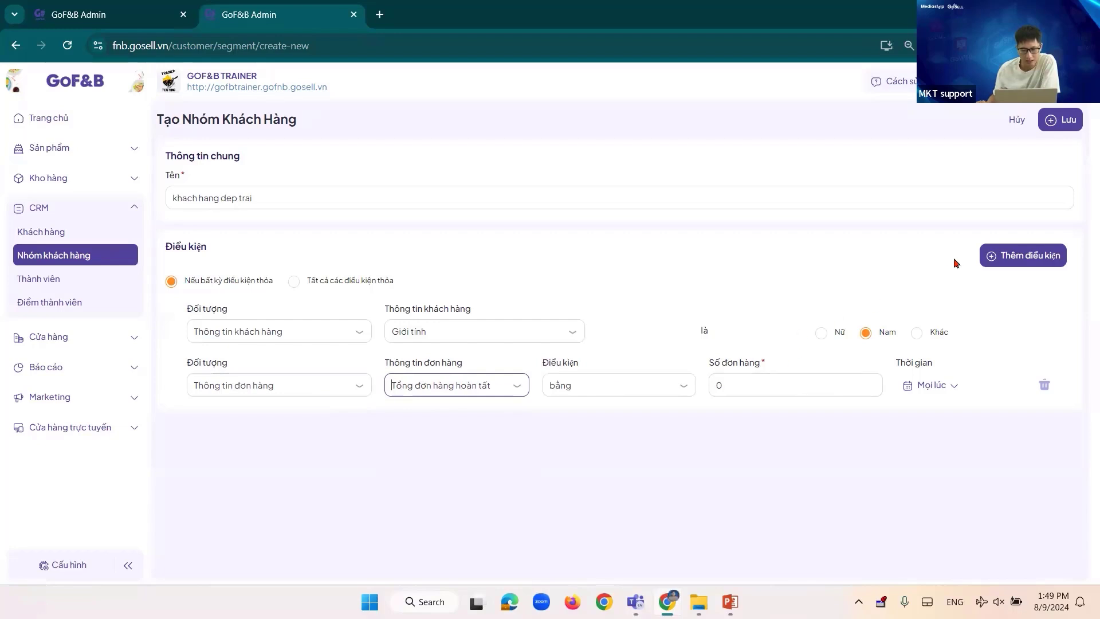
click(249, 385)
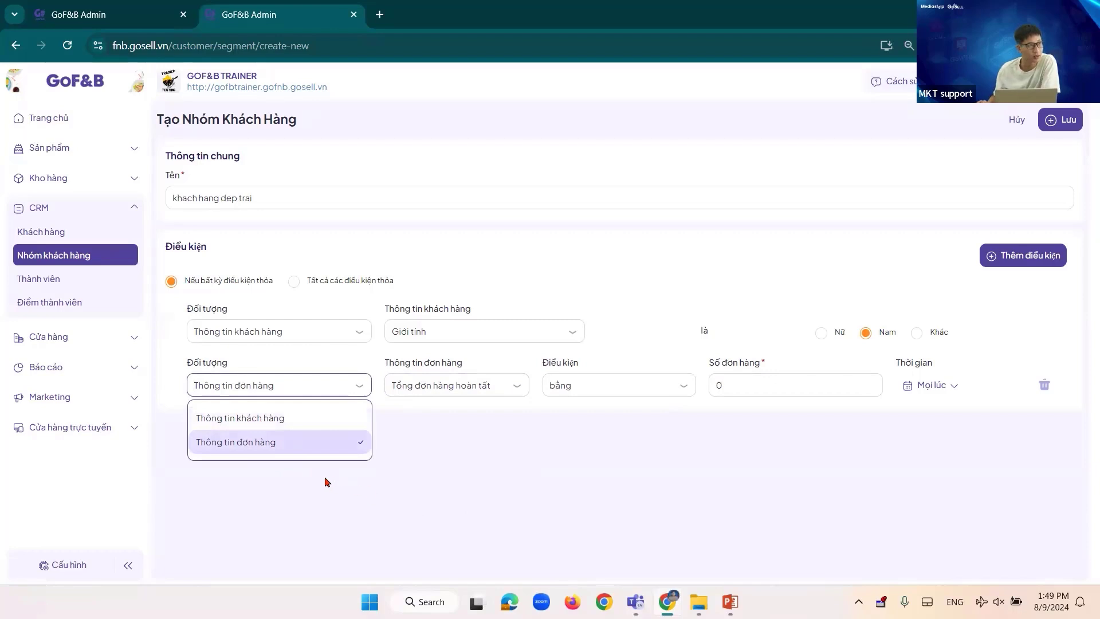
click(270, 423)
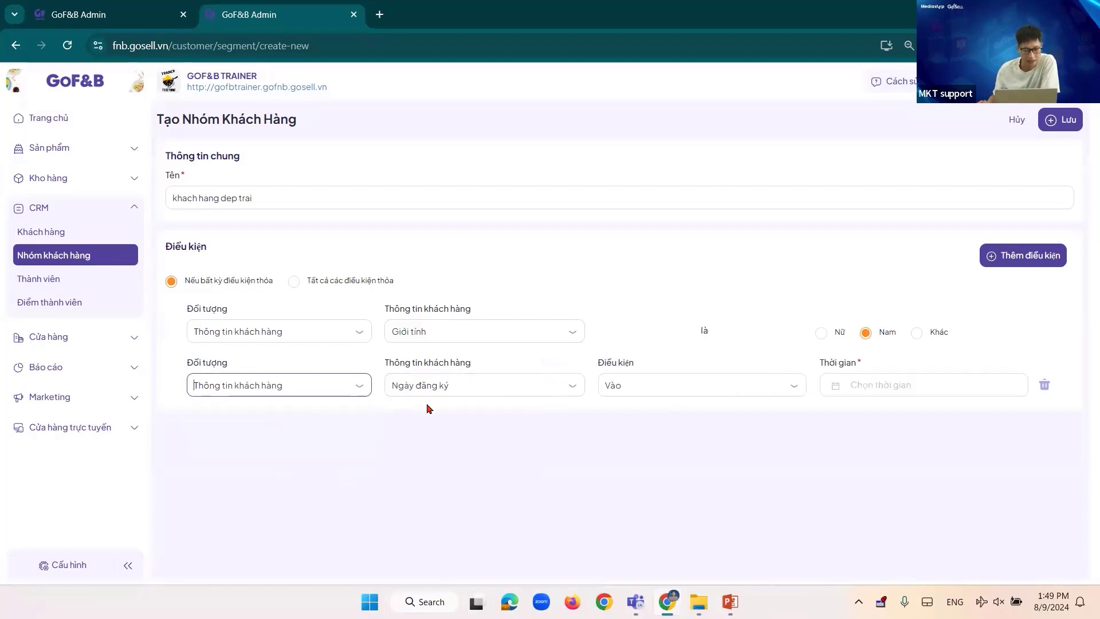
Try Tuổi as the second condition's criterion and switch it back to Ngày đăng ký
click(435, 386)
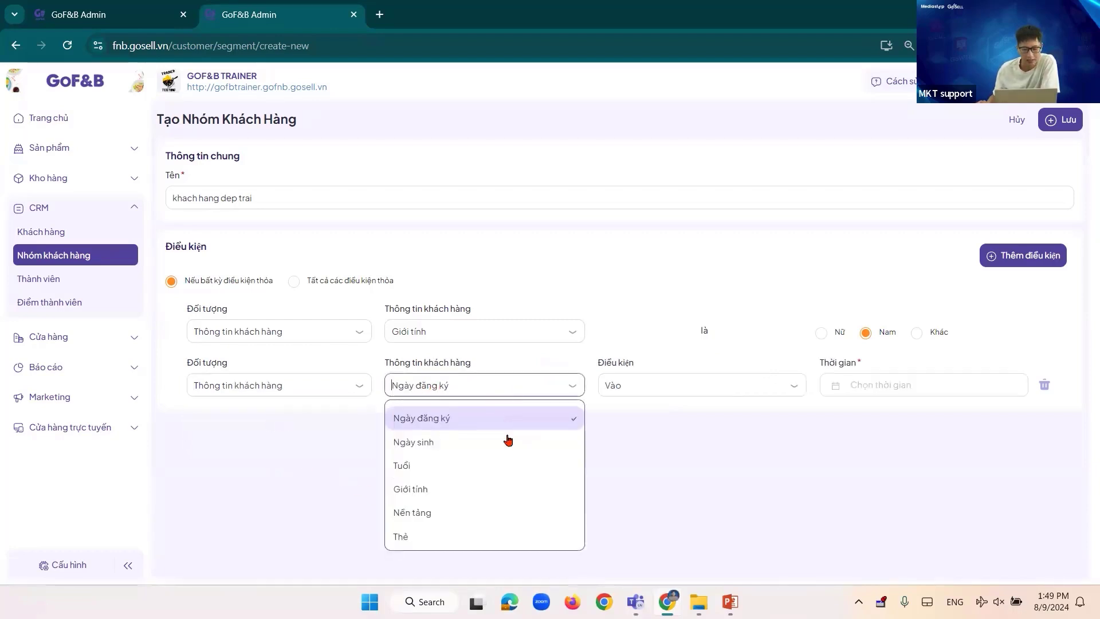
click(553, 466)
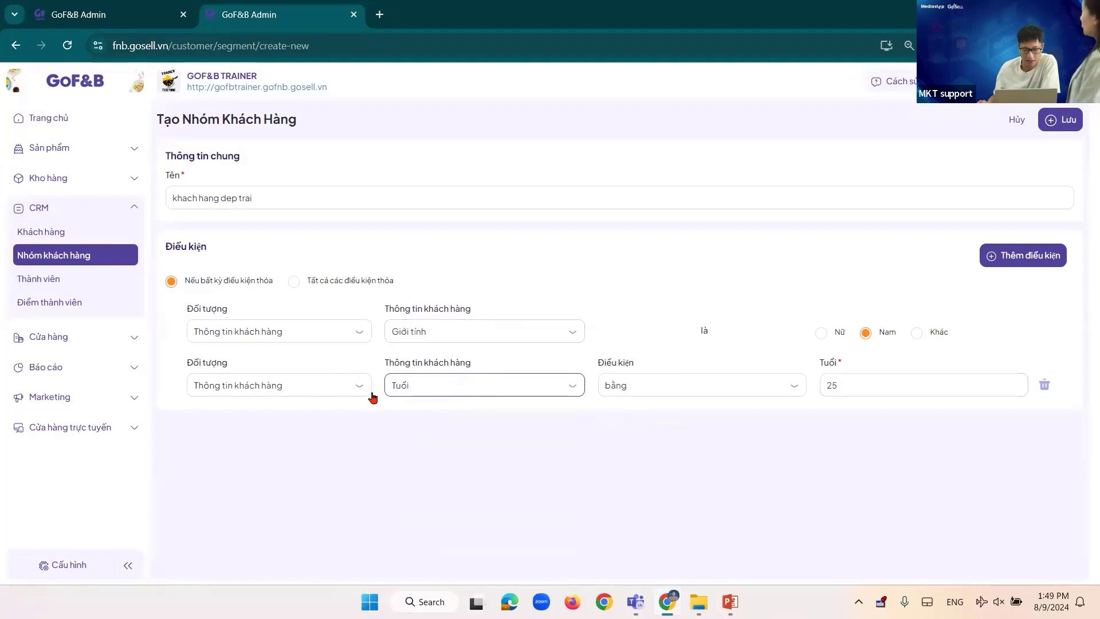
click(481, 388)
click(449, 424)
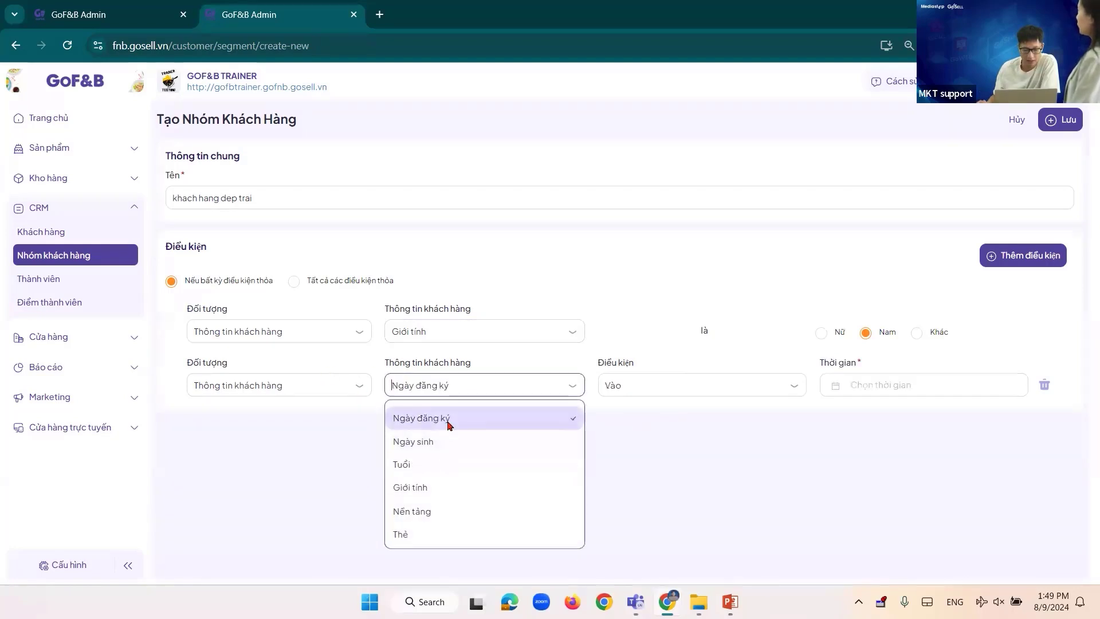
Set the second condition's registration date to Trước 09/08/2024
click(645, 388)
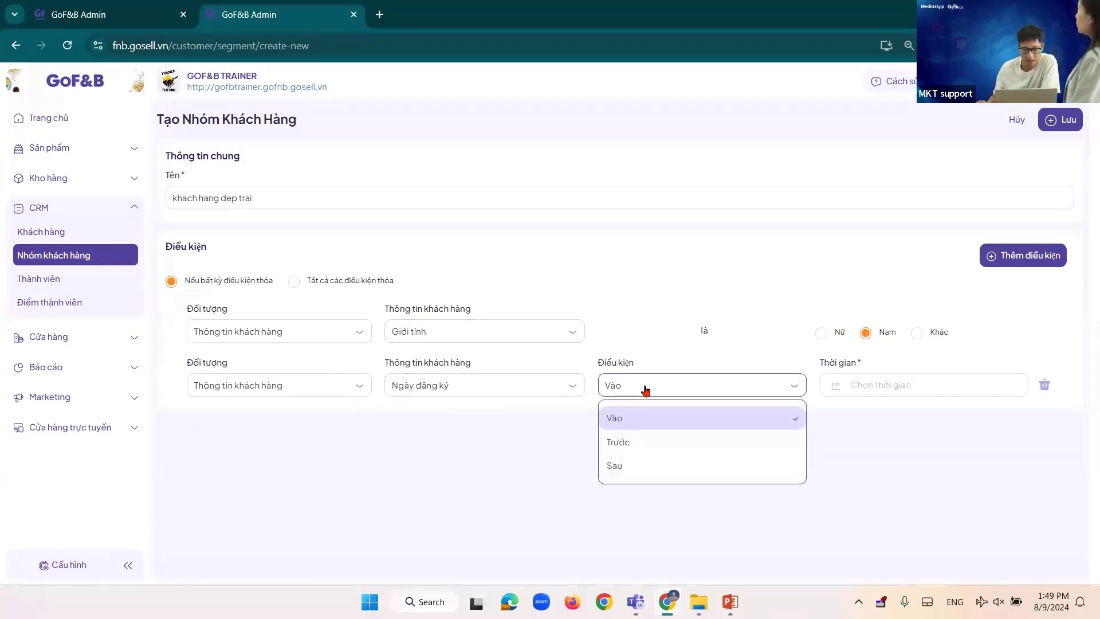
click(508, 437)
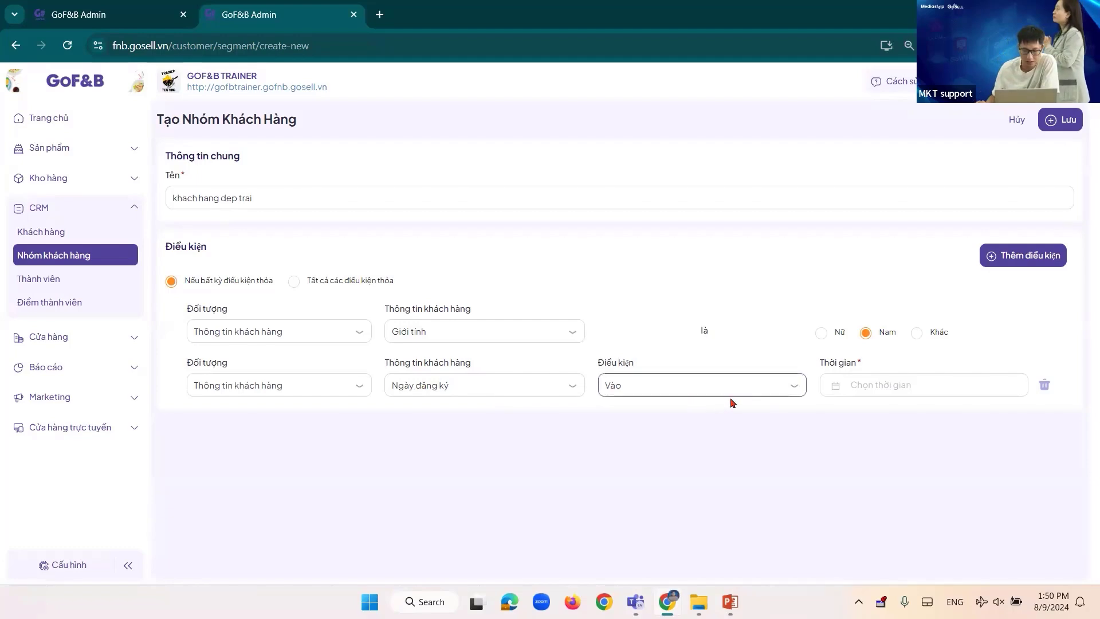
click(676, 388)
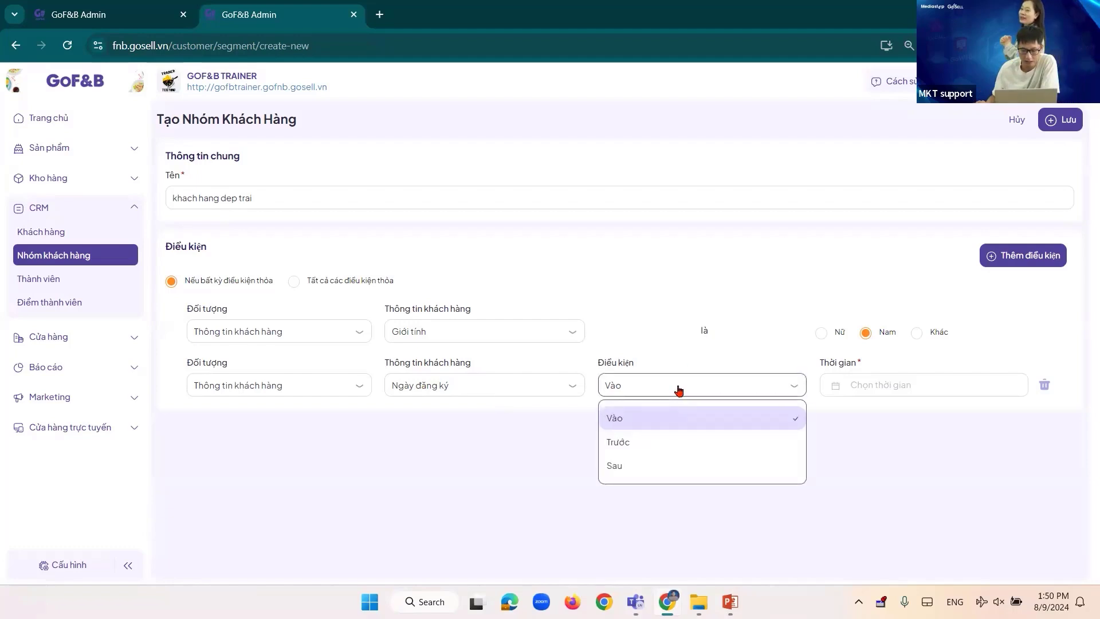
click(636, 443)
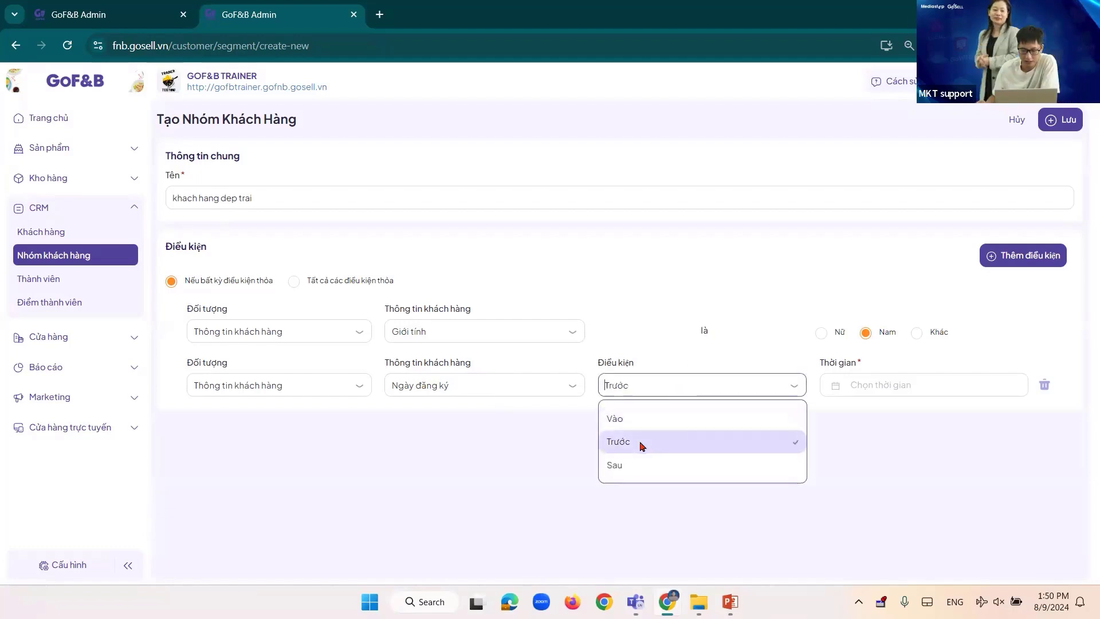
click(882, 386)
click(933, 466)
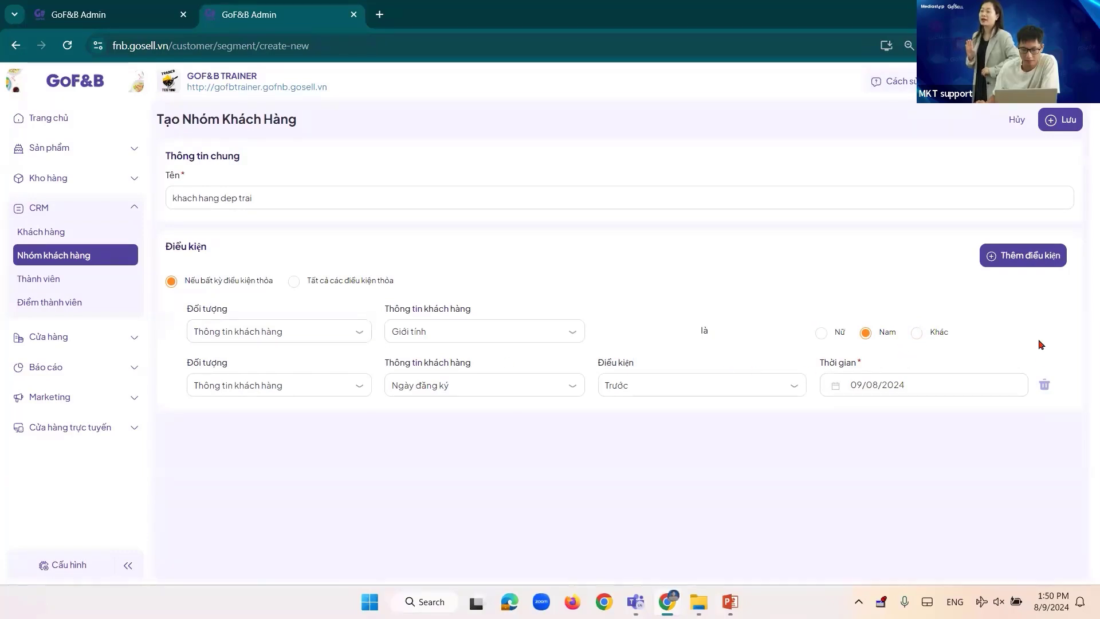
Try the Tất cả các điều kiện thỏa matching rule and return to Nếu bất kỳ điều kiện thỏa
right_click(1011, 344)
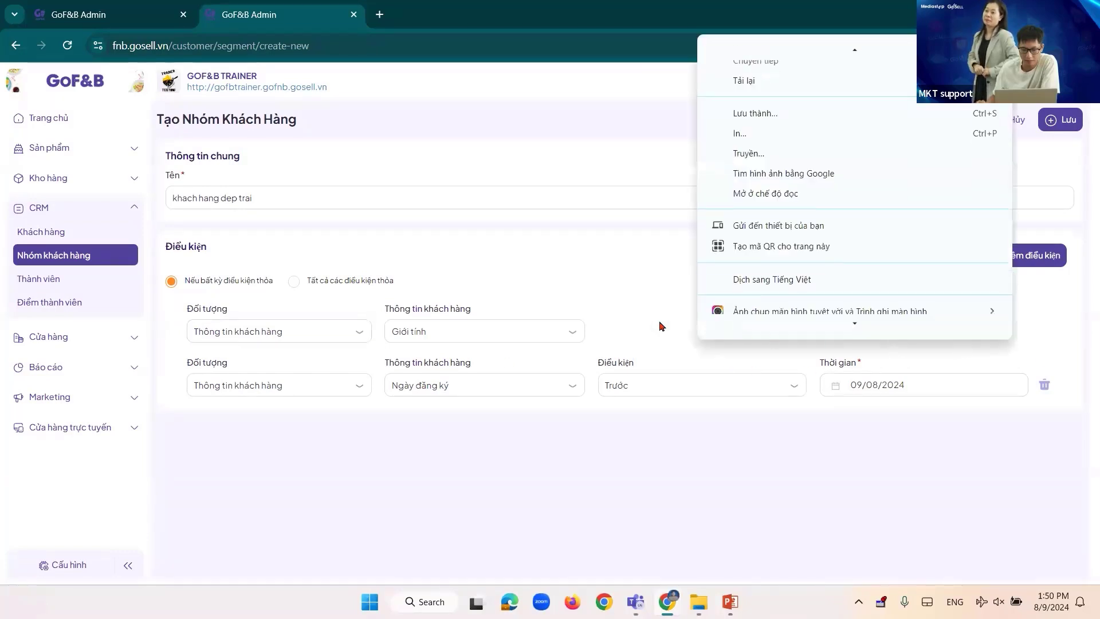
click(577, 297)
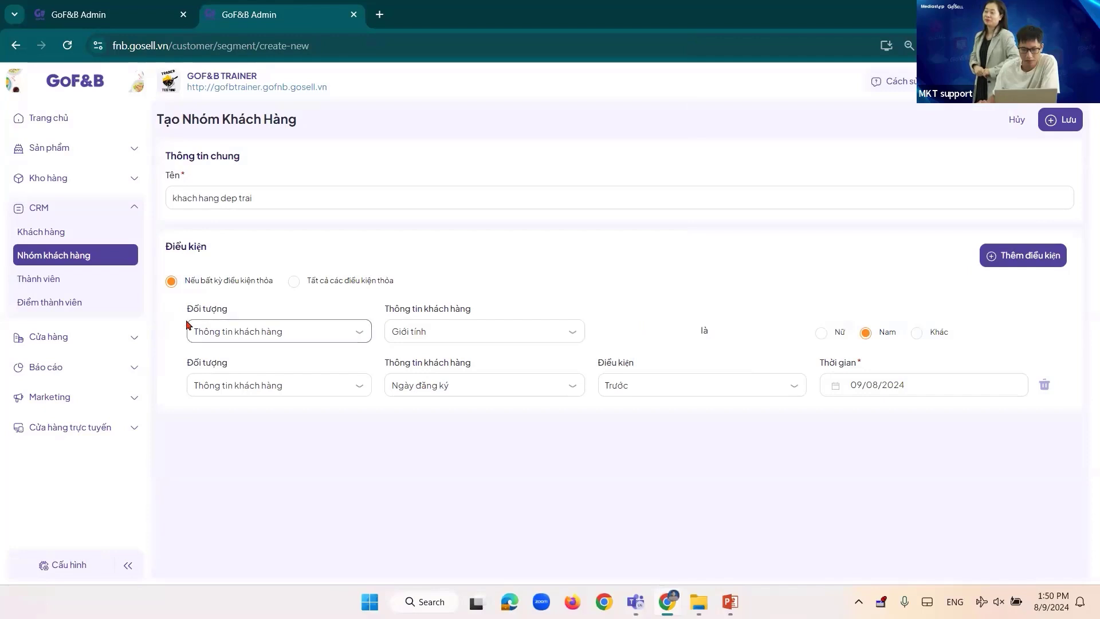
click(292, 280)
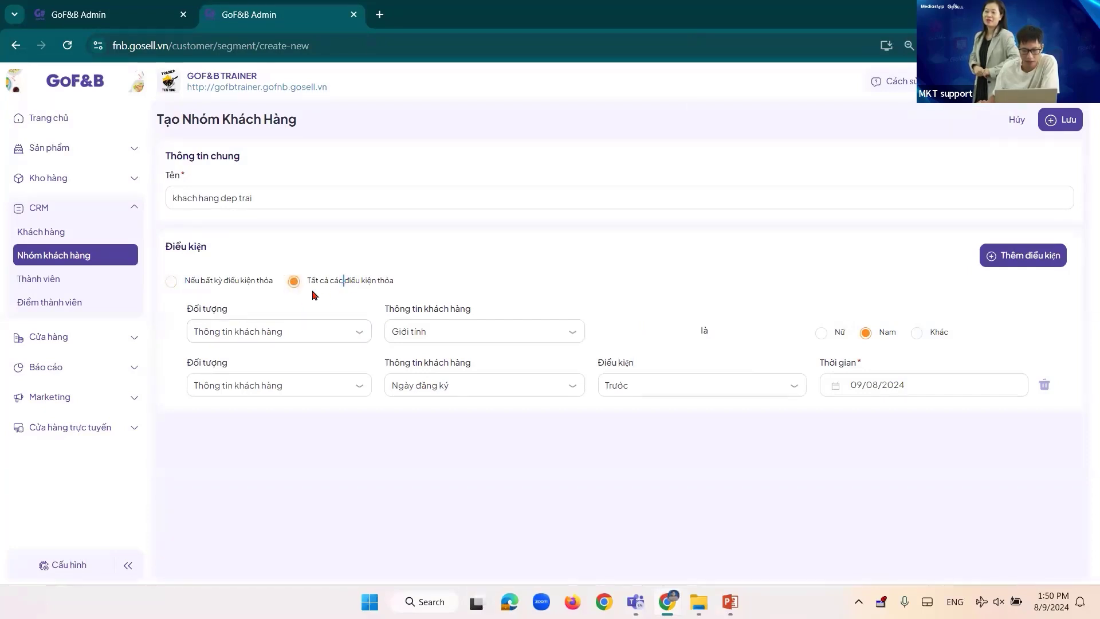
click(172, 283)
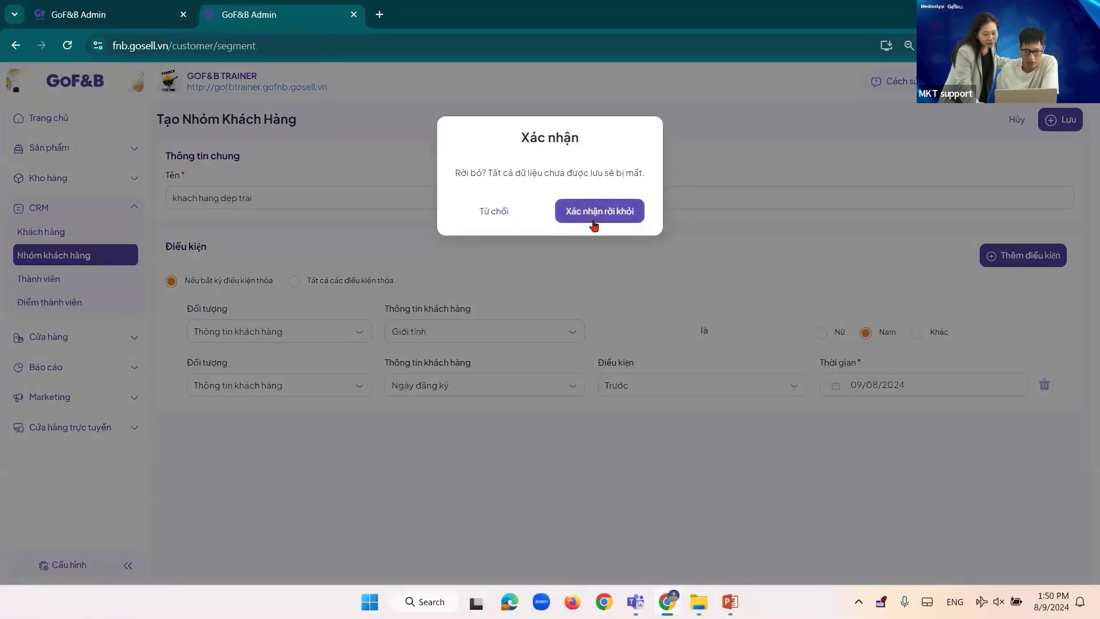
Discard the unsaved customer group and start a new one with the registration date condition set to Trước 09/08/2024
click(597, 225)
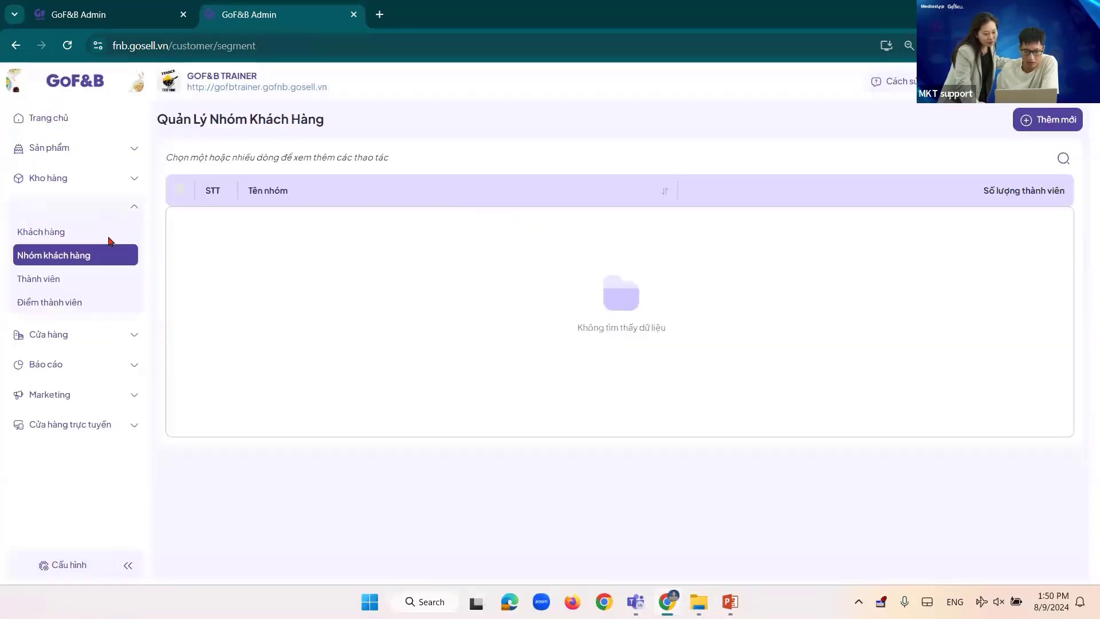
click(1052, 118)
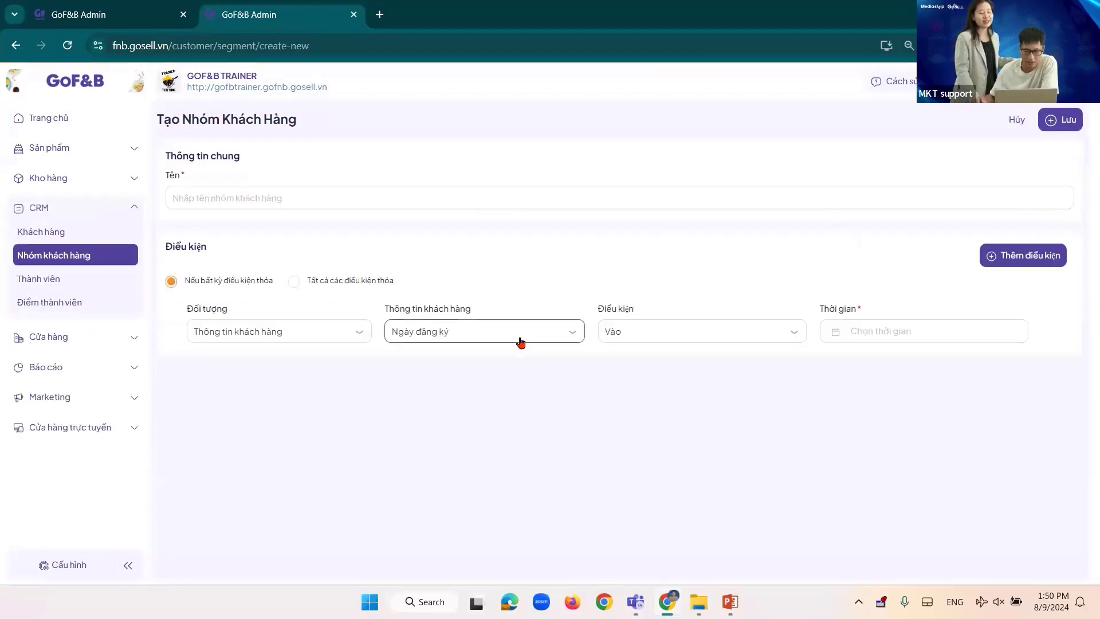
click(663, 332)
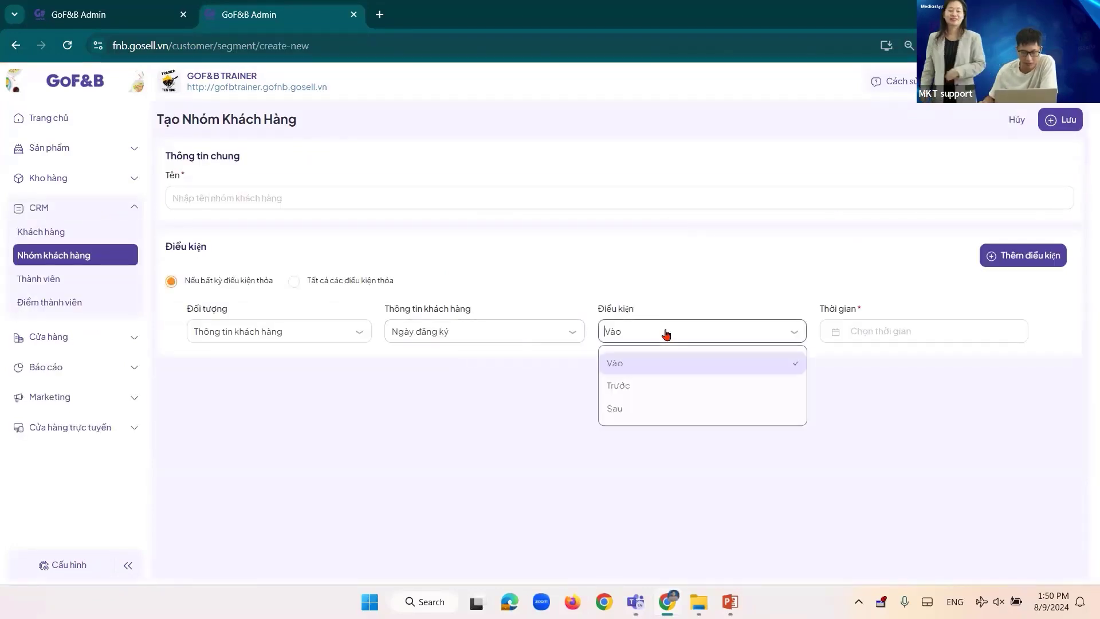
click(630, 392)
click(913, 332)
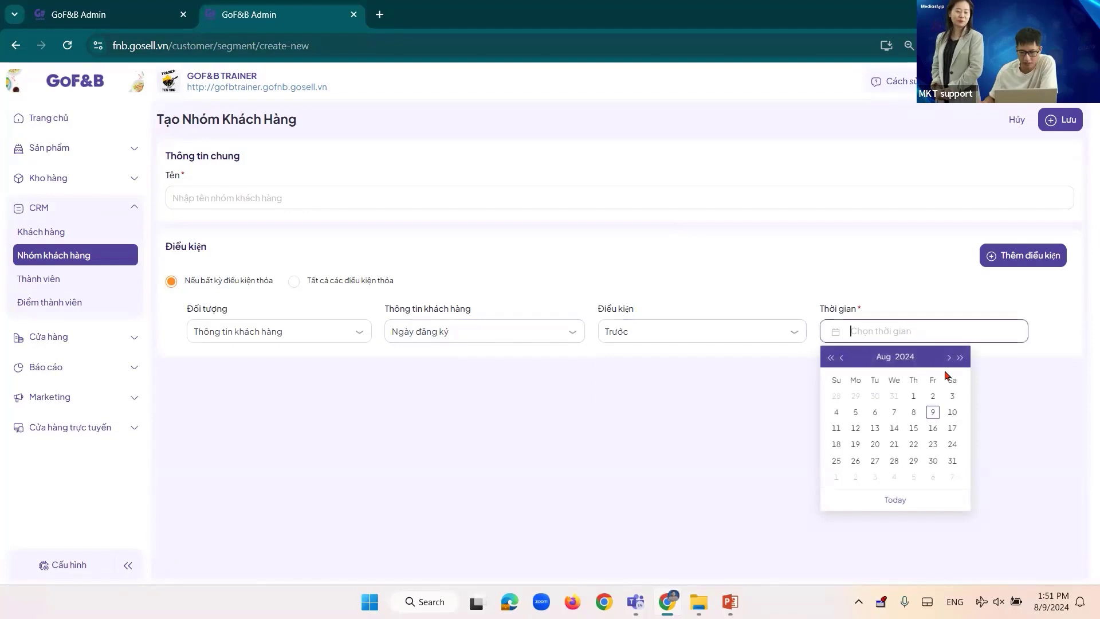
click(933, 412)
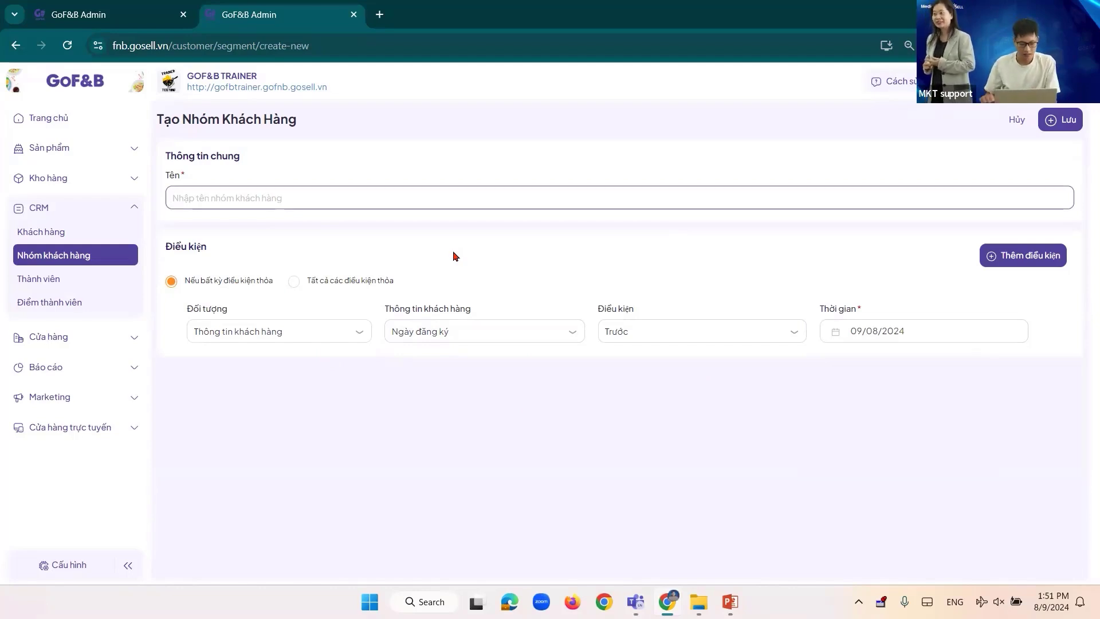
Name the new customer group KHDT and save it
click(413, 202)
text(KHDT)
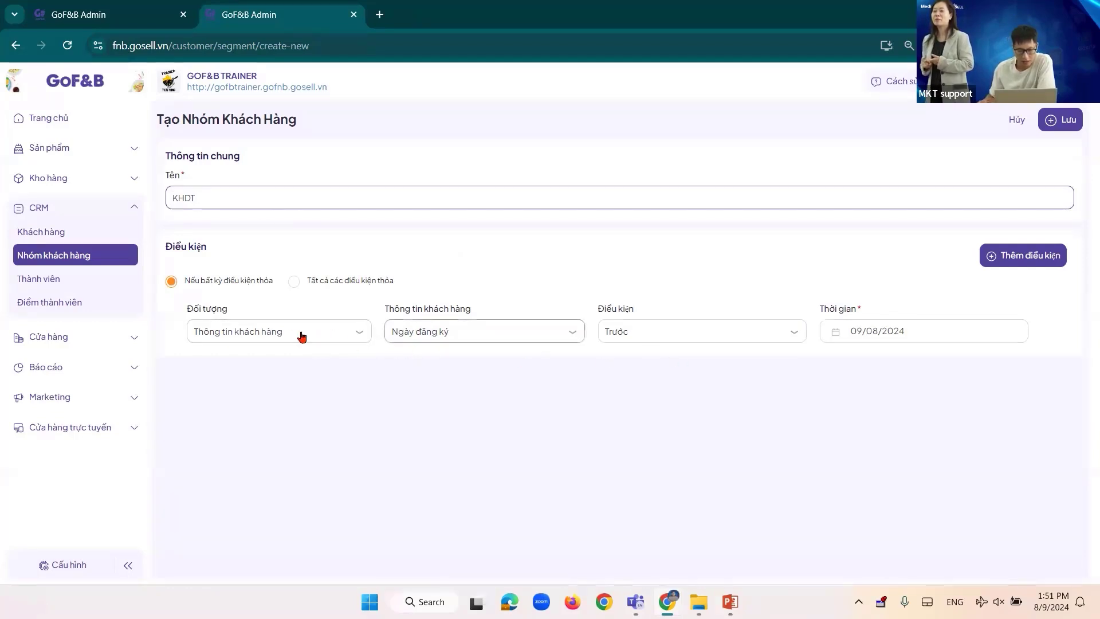
click(278, 335)
click(279, 336)
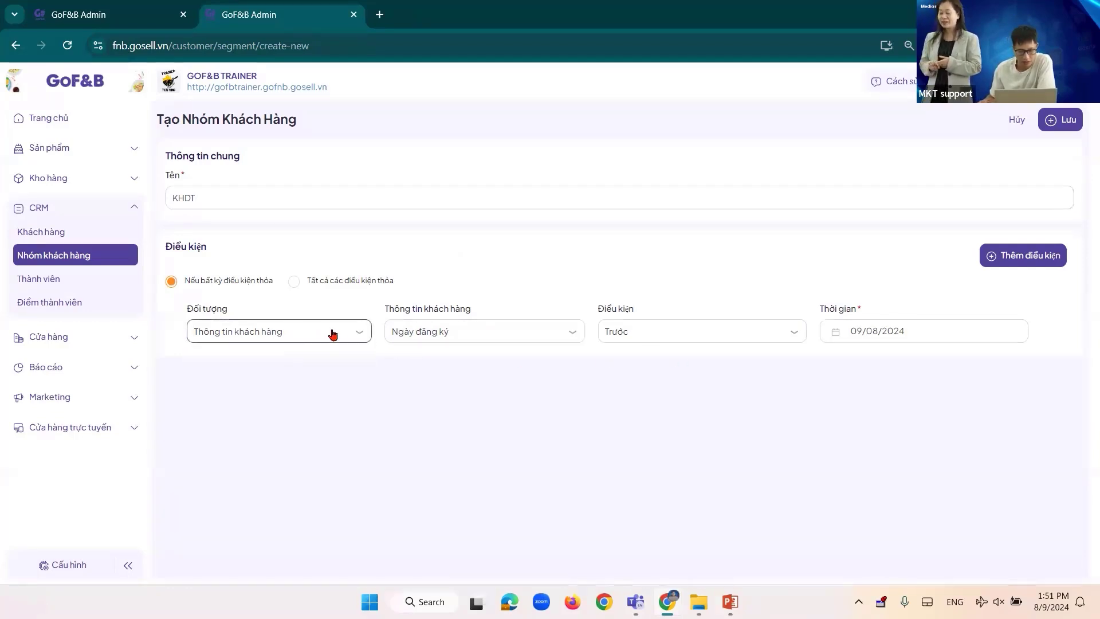
click(449, 340)
click(466, 343)
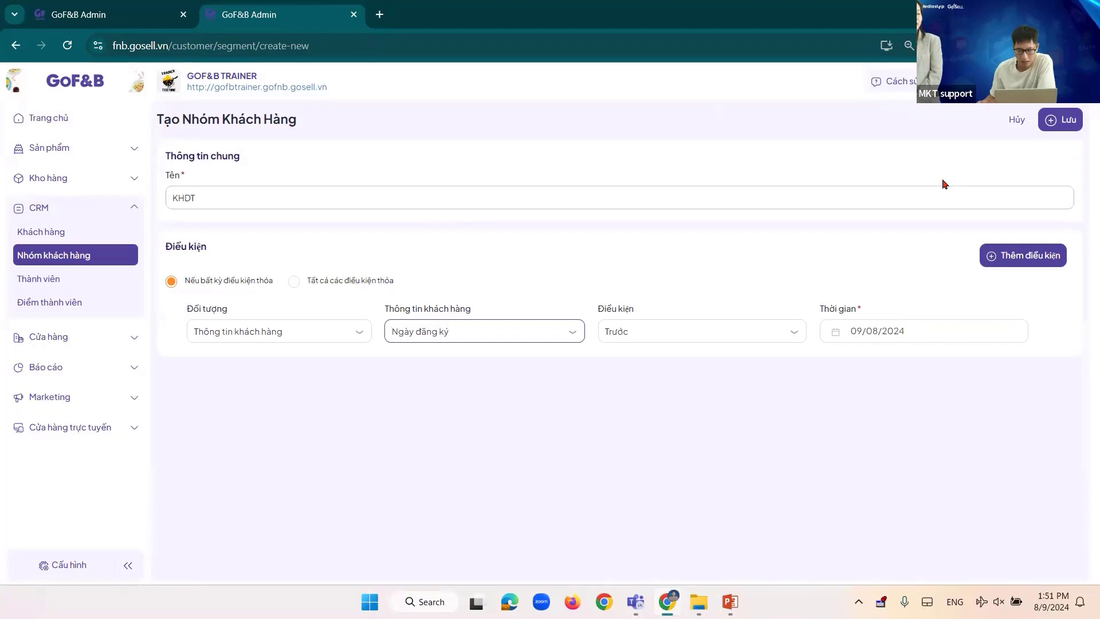
click(1057, 127)
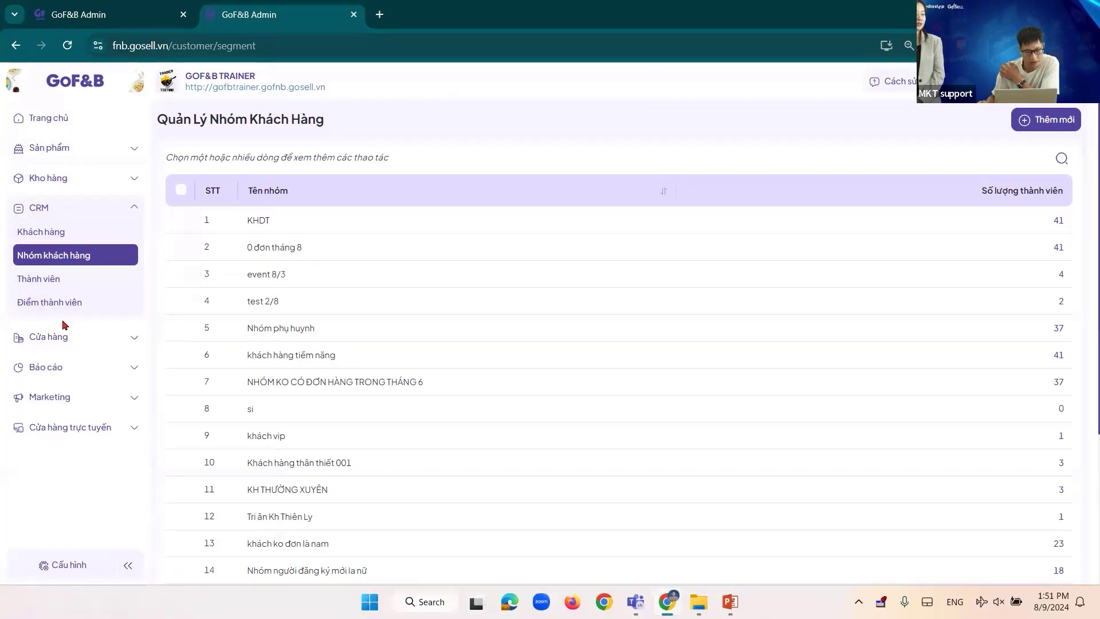
Go to the store's Khuyến mãi section and start a new discount code under Mã giảm giá
click(80, 148)
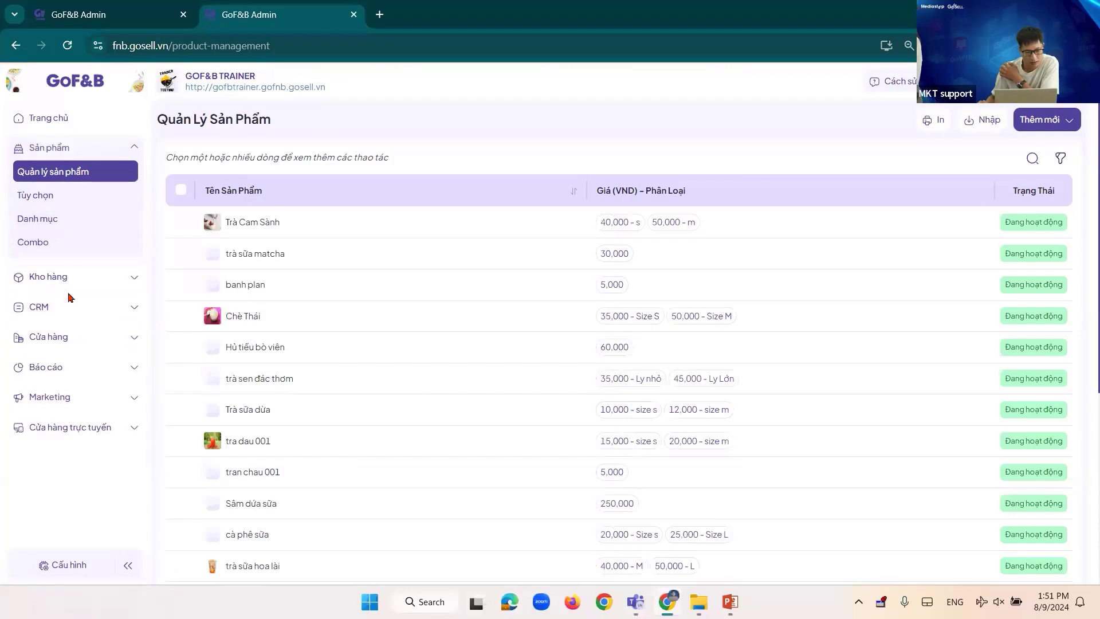
click(69, 338)
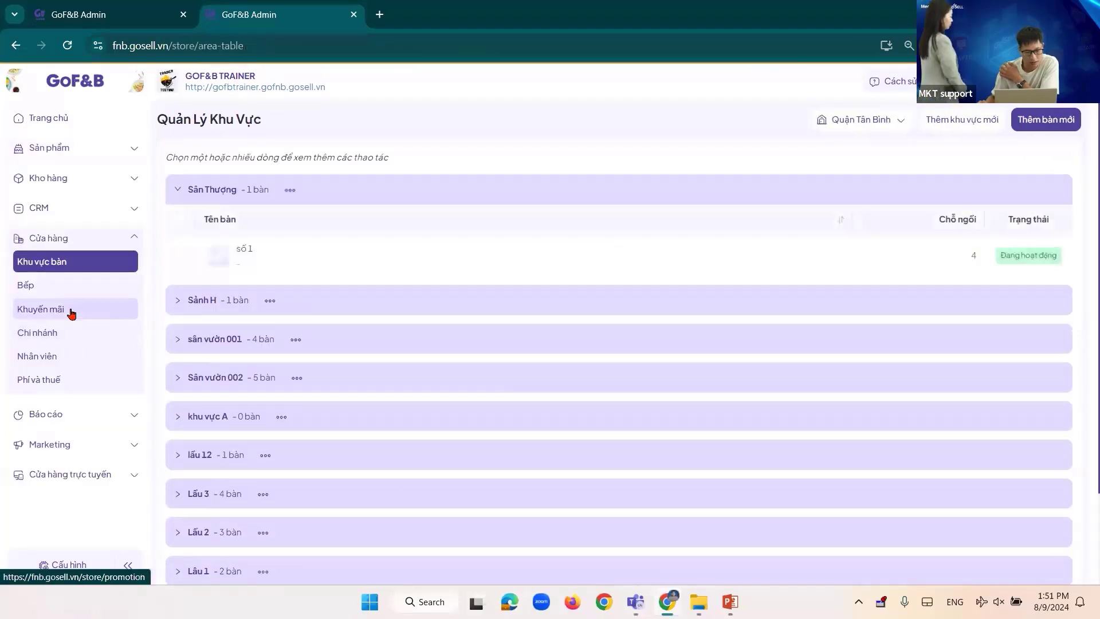
click(70, 312)
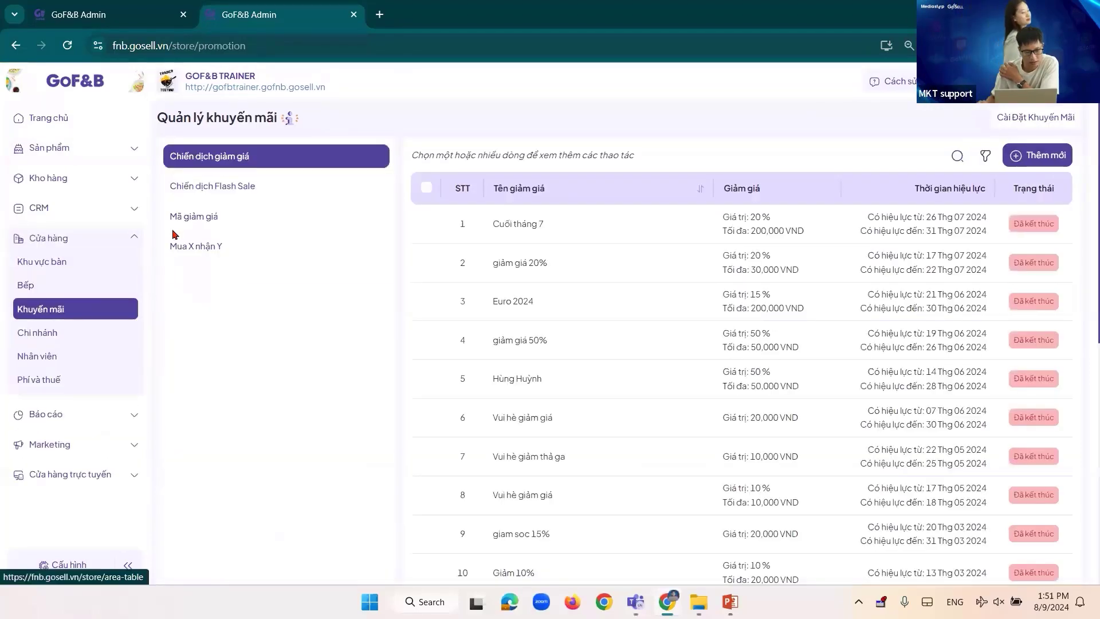
click(212, 223)
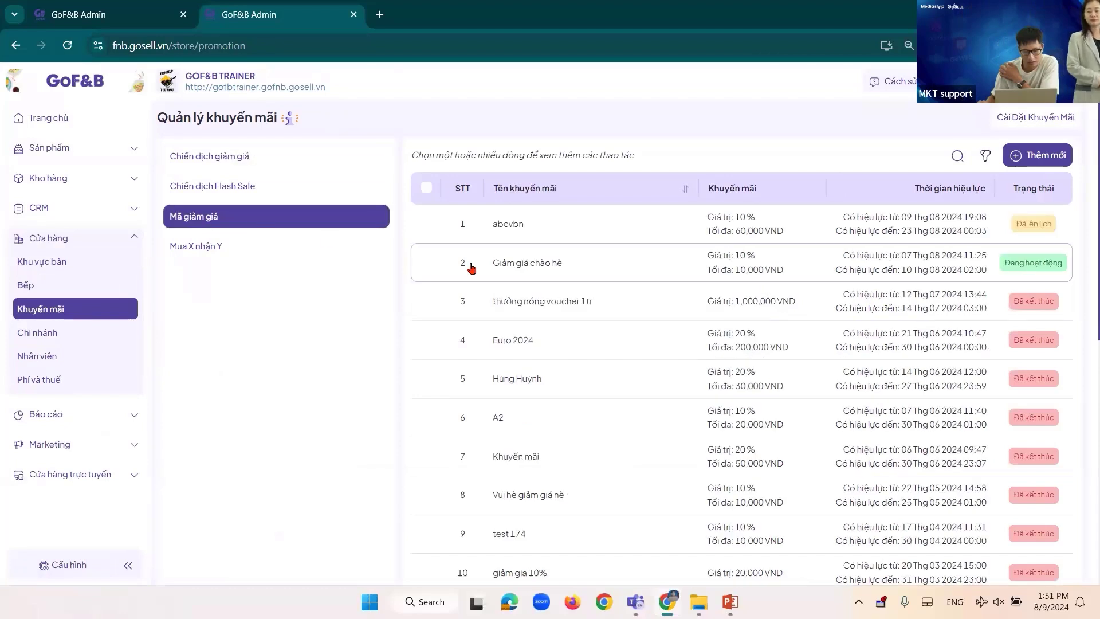
click(1025, 157)
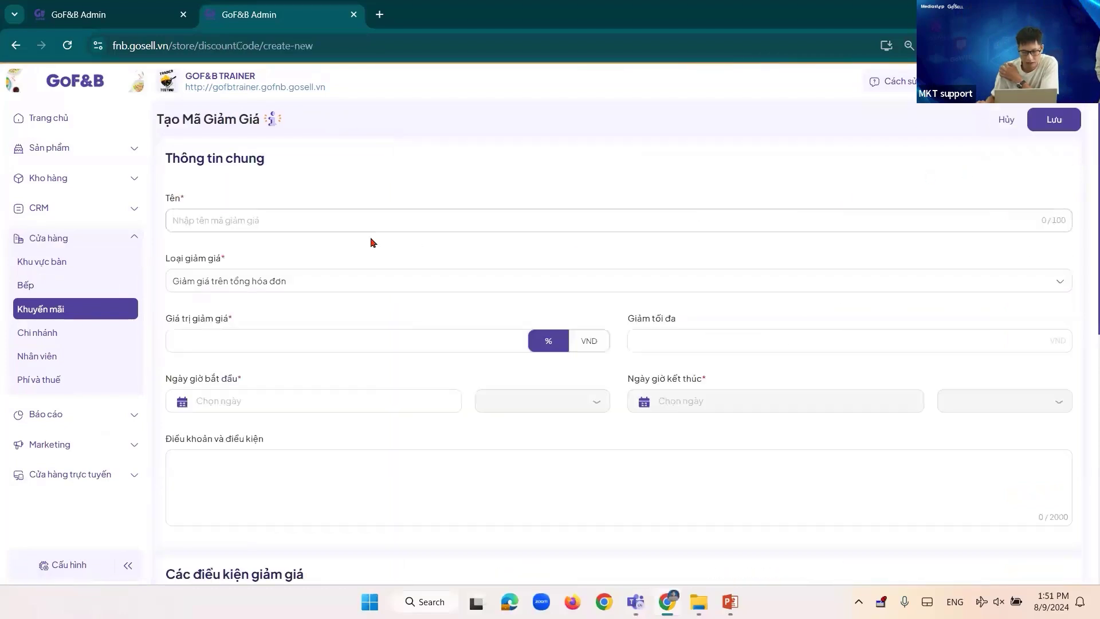
Name the discount code "Giam gia nhom kh truoc 9-8" and set its discount value to 30%
click(276, 222)
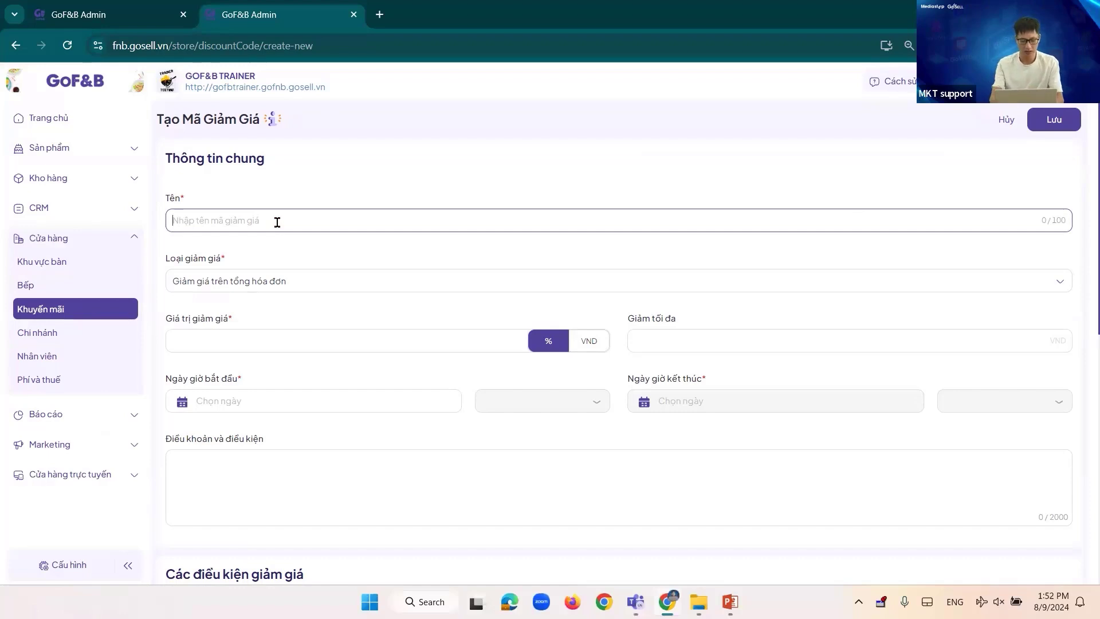
text(Giam)
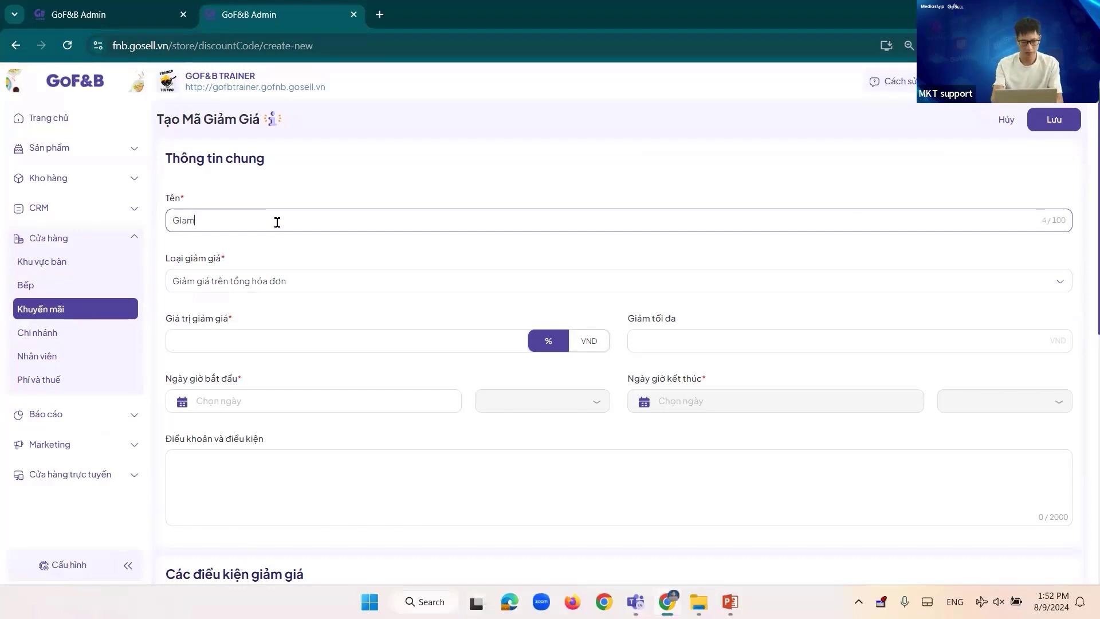
text( gia nh)
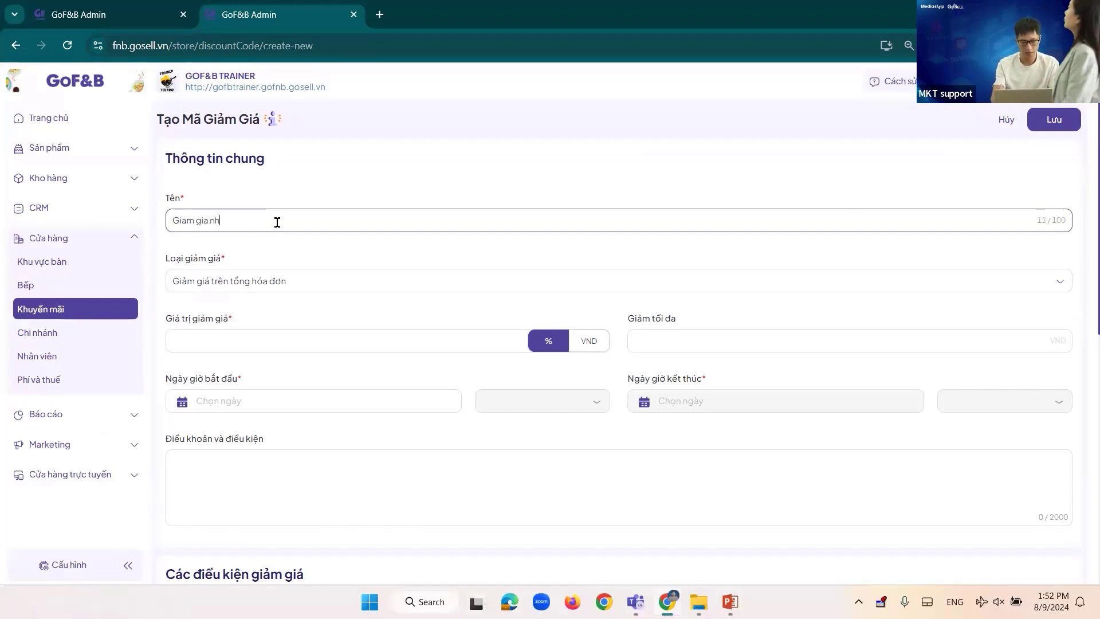
text(om kh tru)
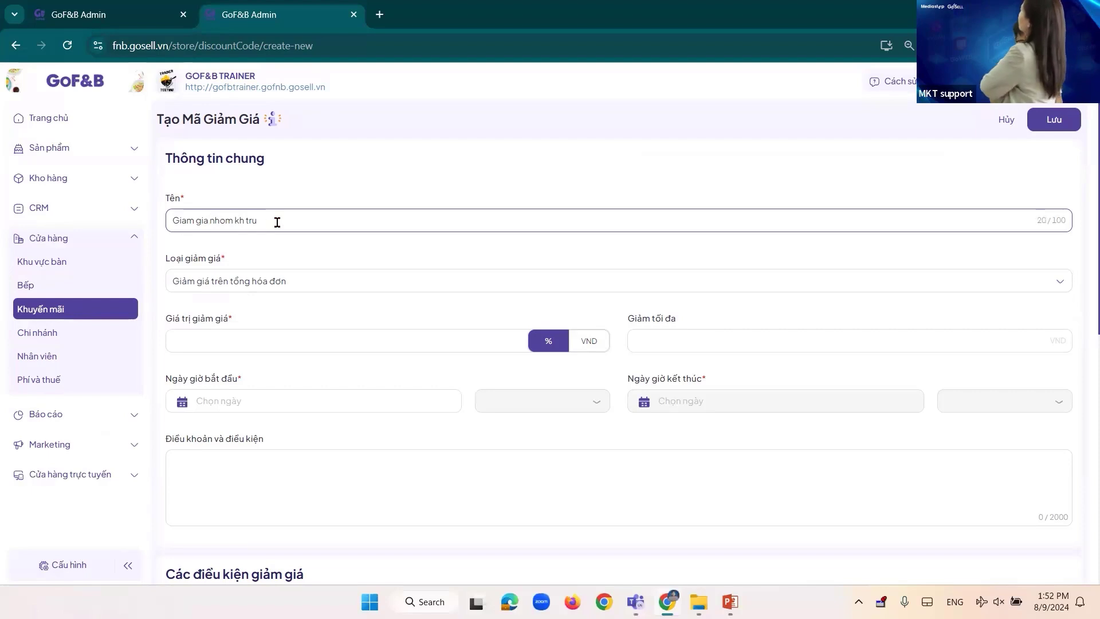
text(oc 9-8)
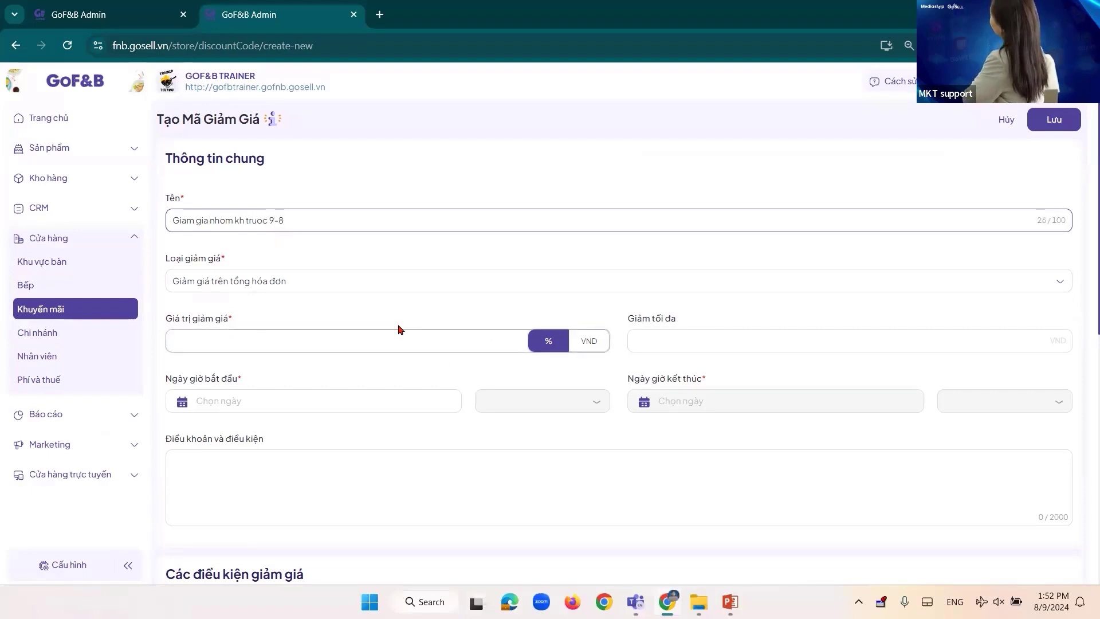
click(300, 342)
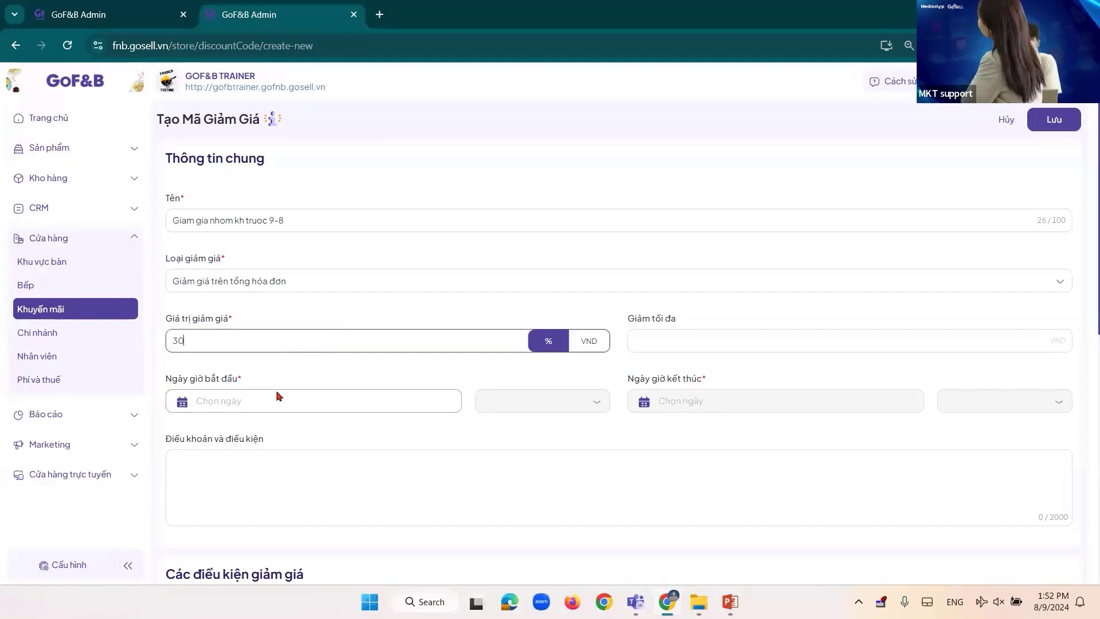
Change the discount type to Giảm giá cho sản phẩm for the product Bò Kho, with a maximum reduction of 100,000 VND
click(241, 281)
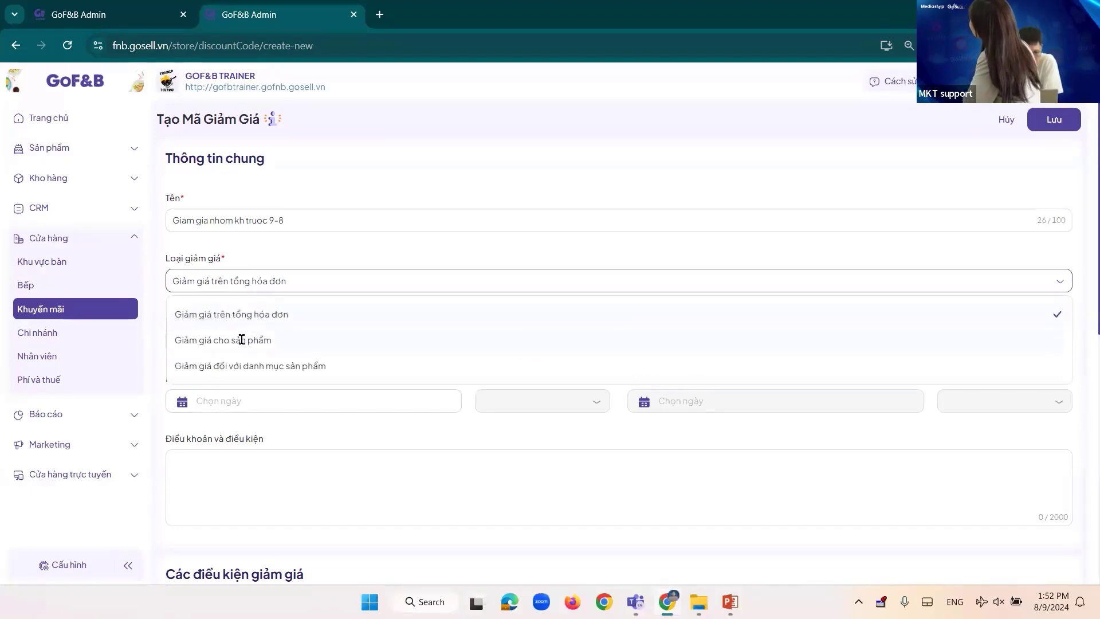
click(252, 339)
click(329, 341)
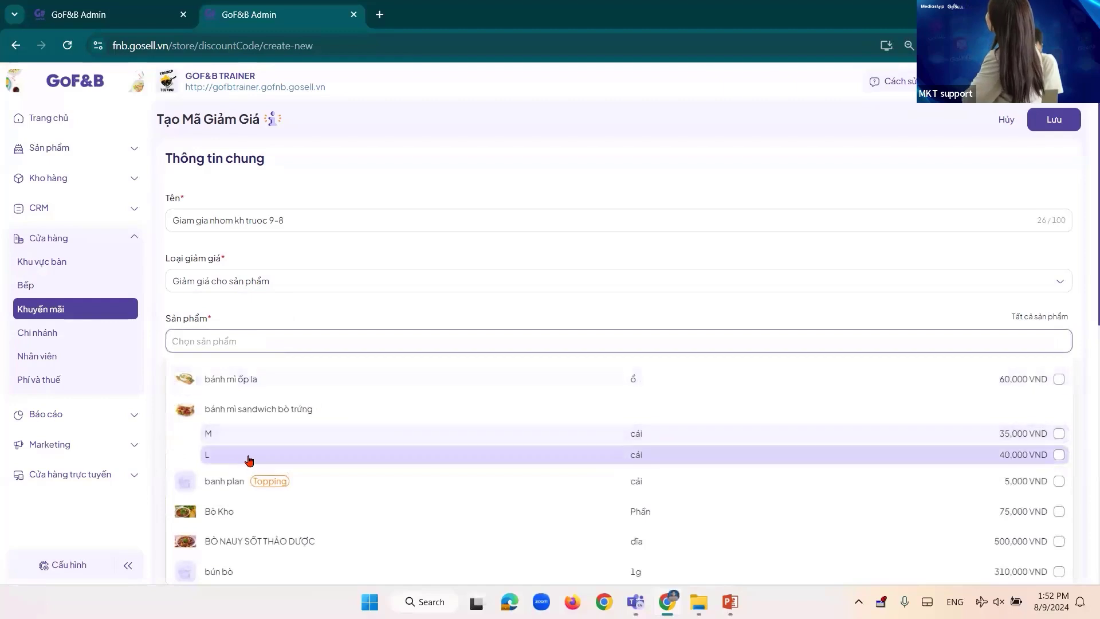
click(307, 501)
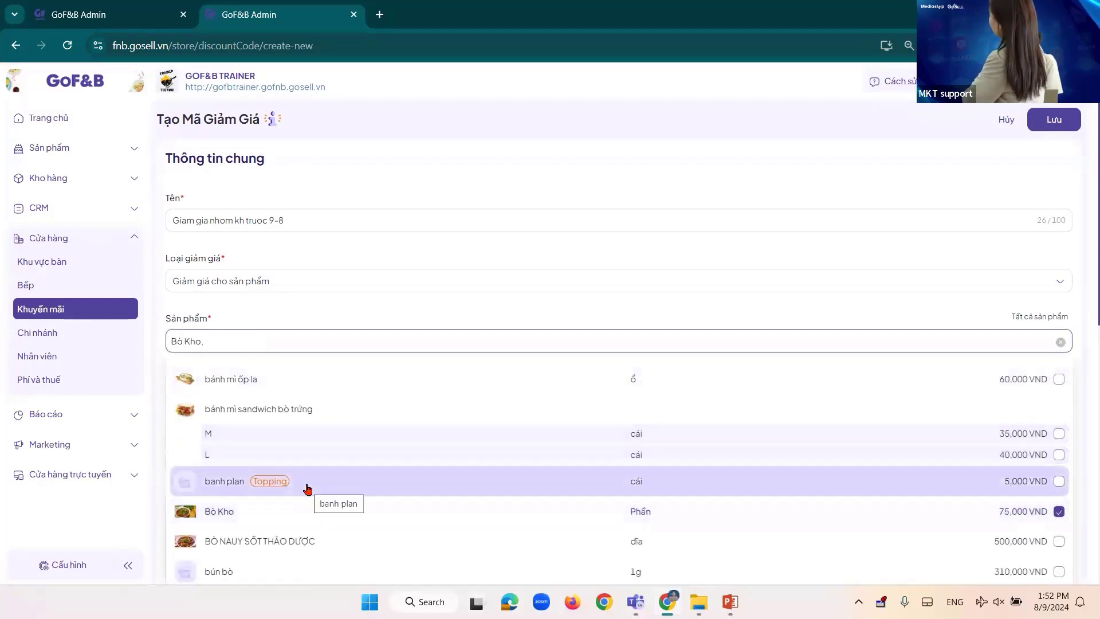
click(388, 264)
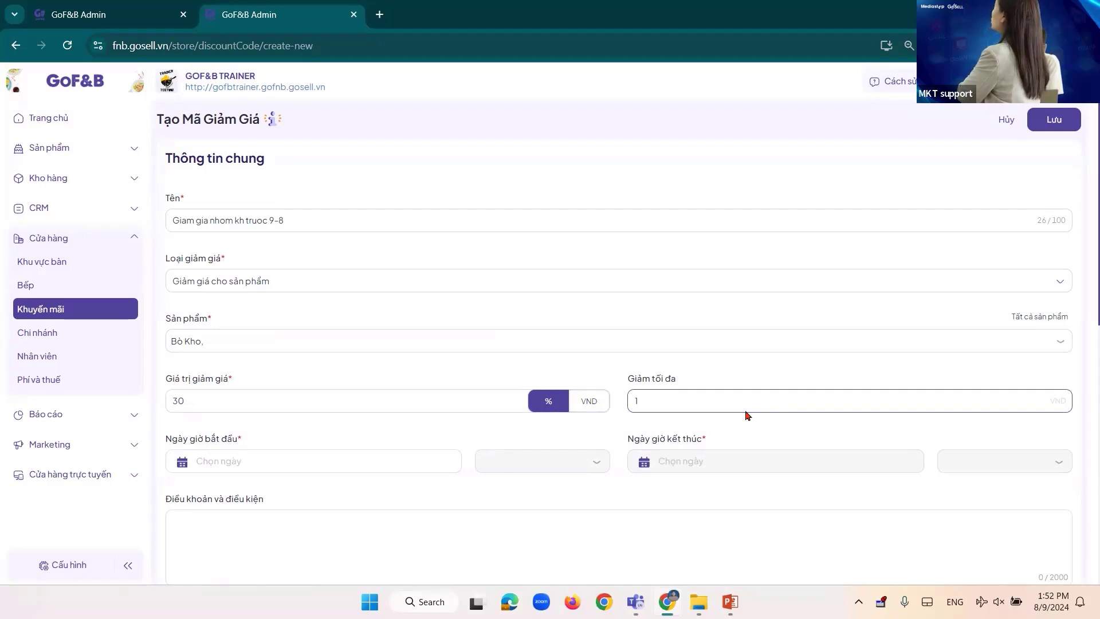
text(10,000)
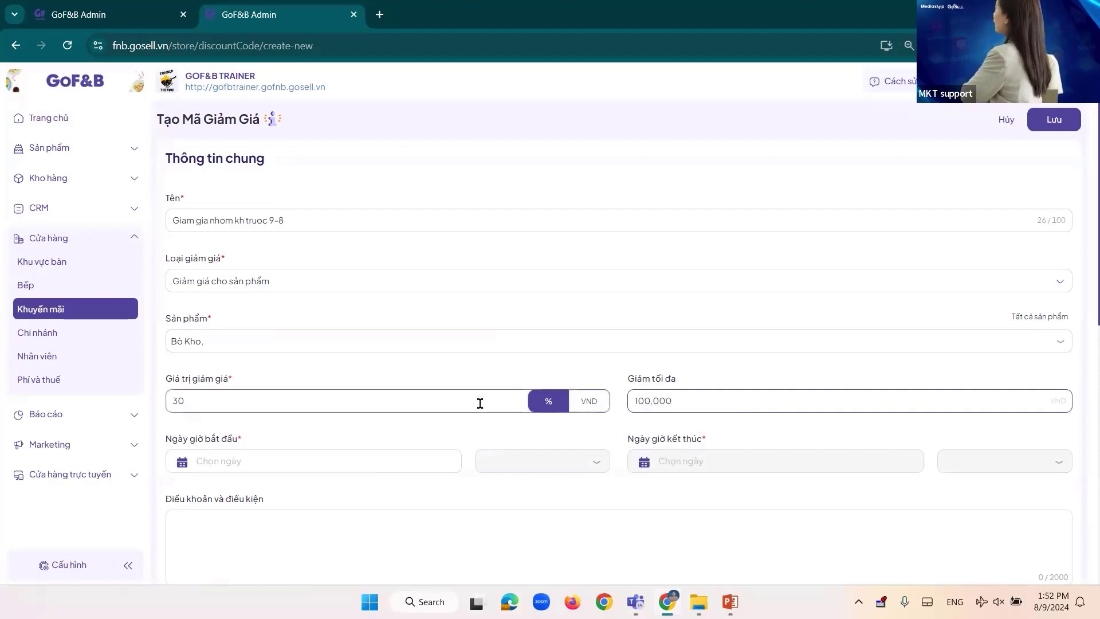
Set the discount code's validity from 10/08/2024 to 31/08/2024
scroll(474, 405, down, 1)
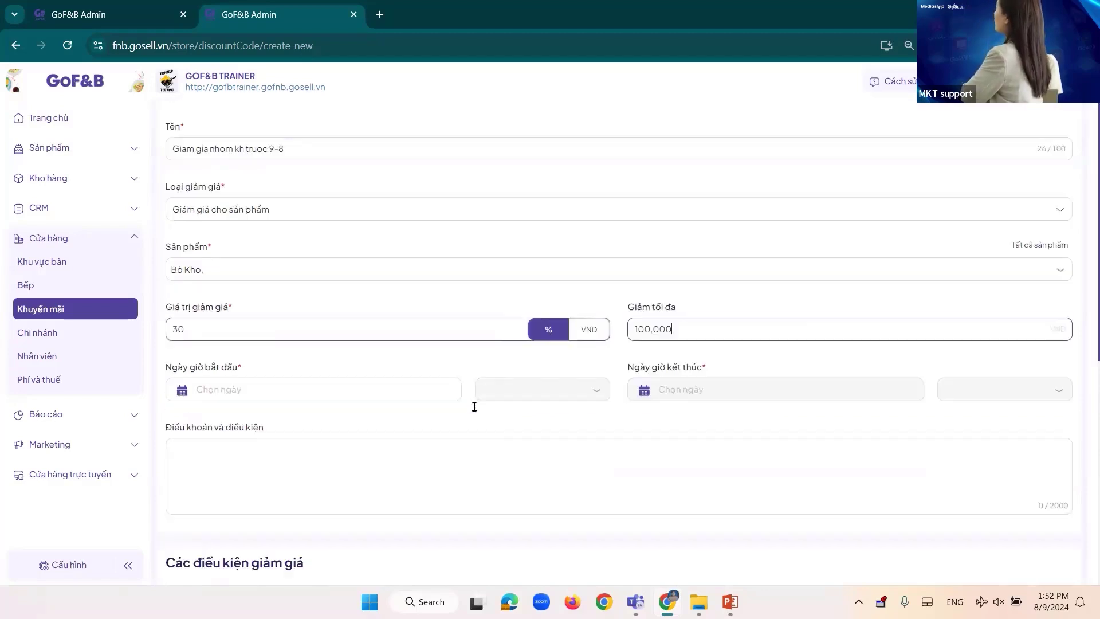
click(304, 391)
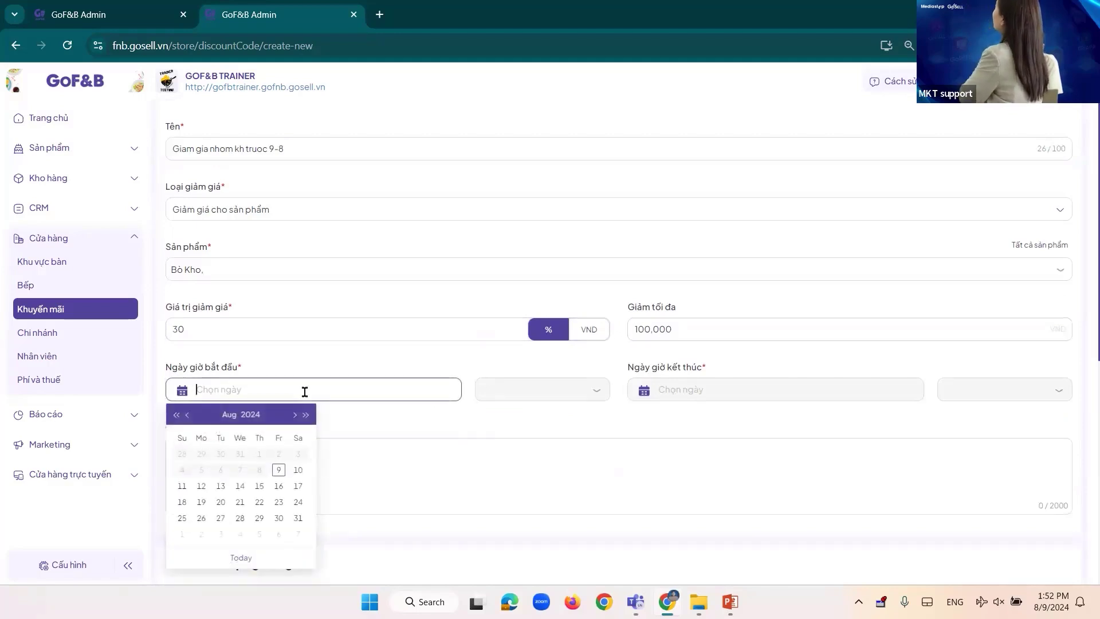
click(298, 470)
click(713, 389)
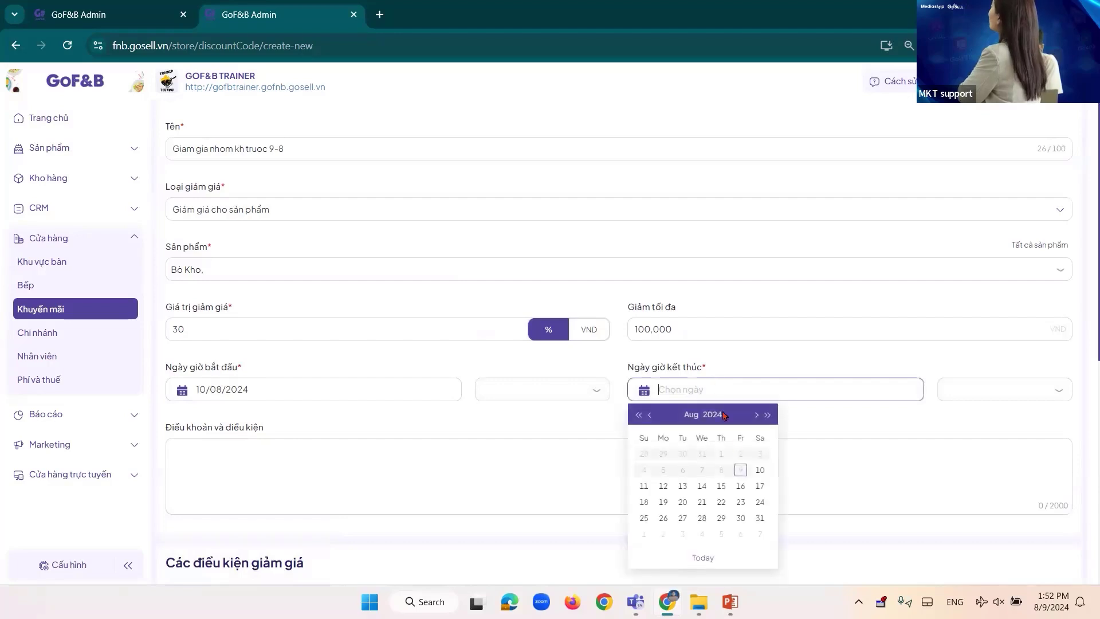
click(760, 518)
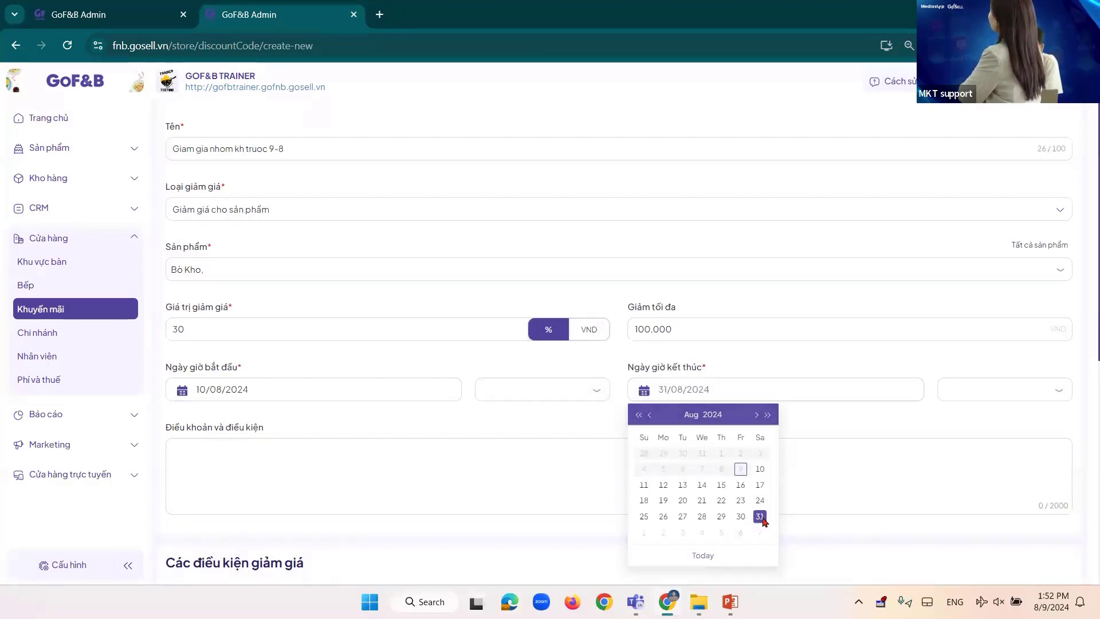
Keep the code valid at all branches and restrict it to the customer group KHDT instead of all customers
scroll(344, 452, down, 4)
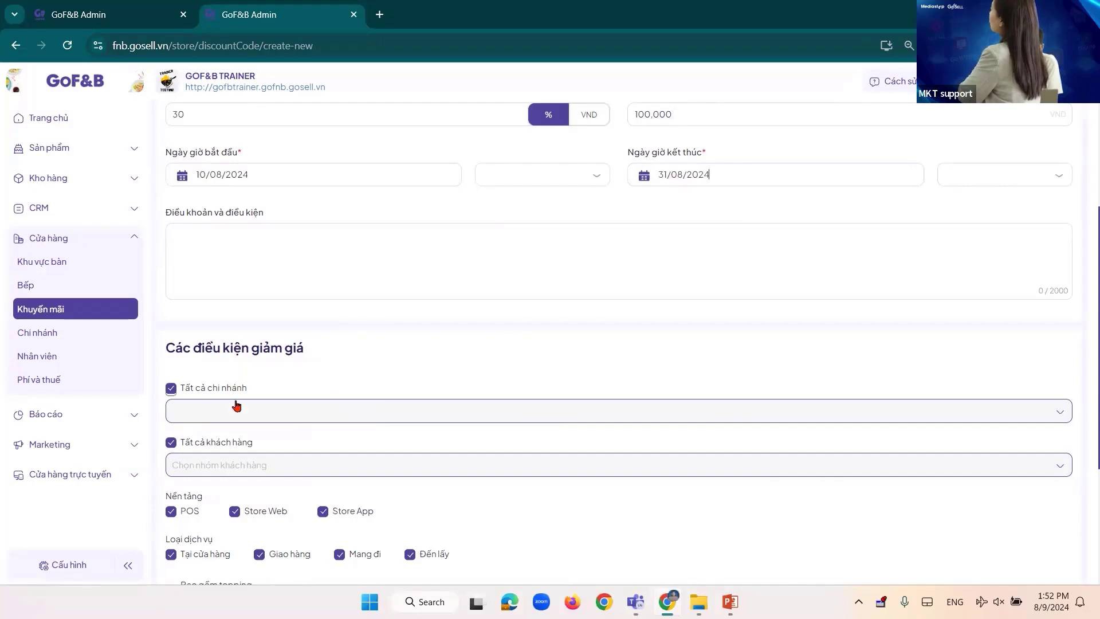
click(170, 388)
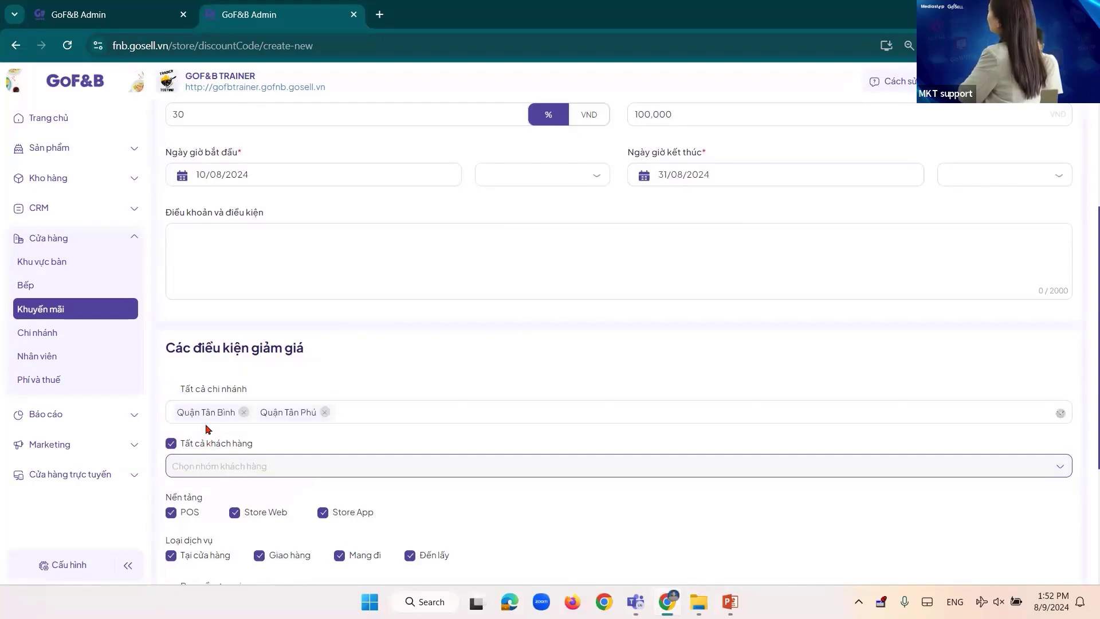
click(170, 389)
click(171, 443)
click(235, 469)
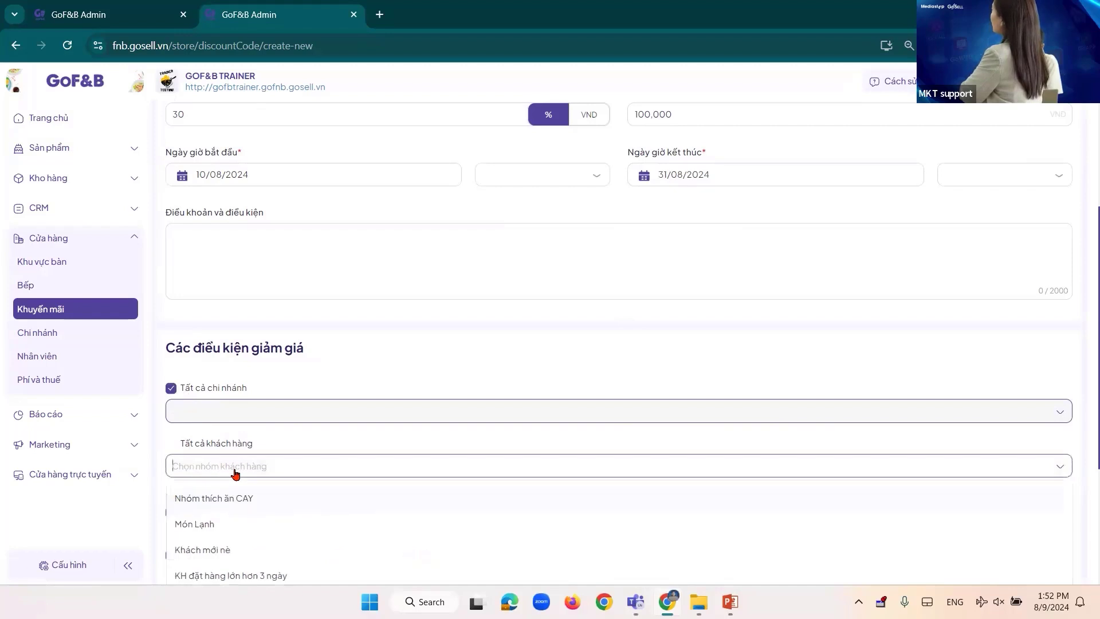
text(KHDT)
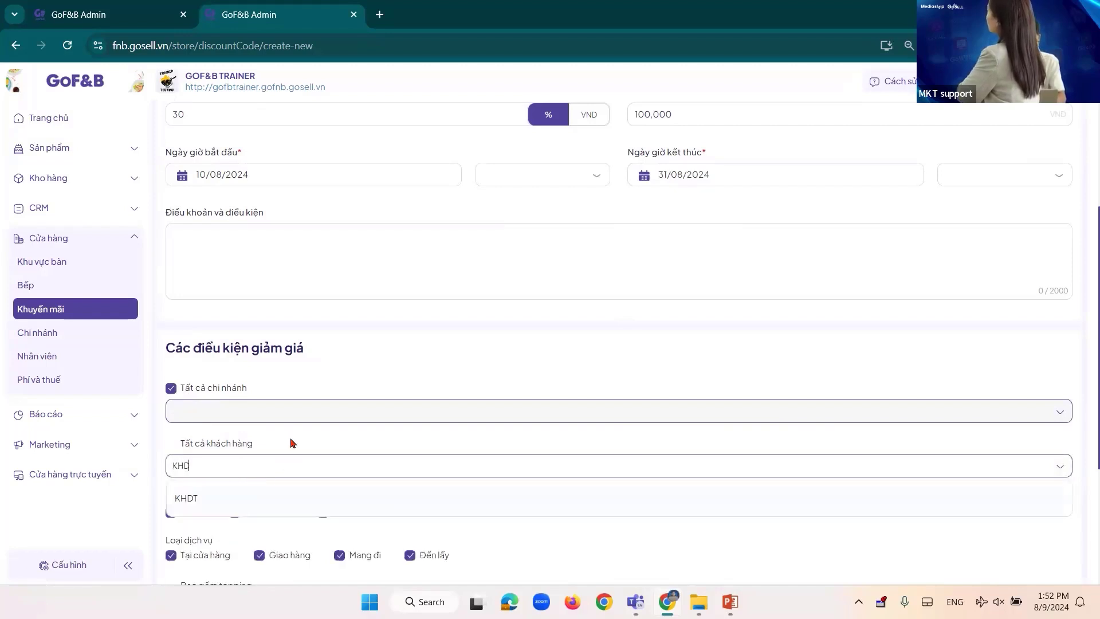
click(206, 497)
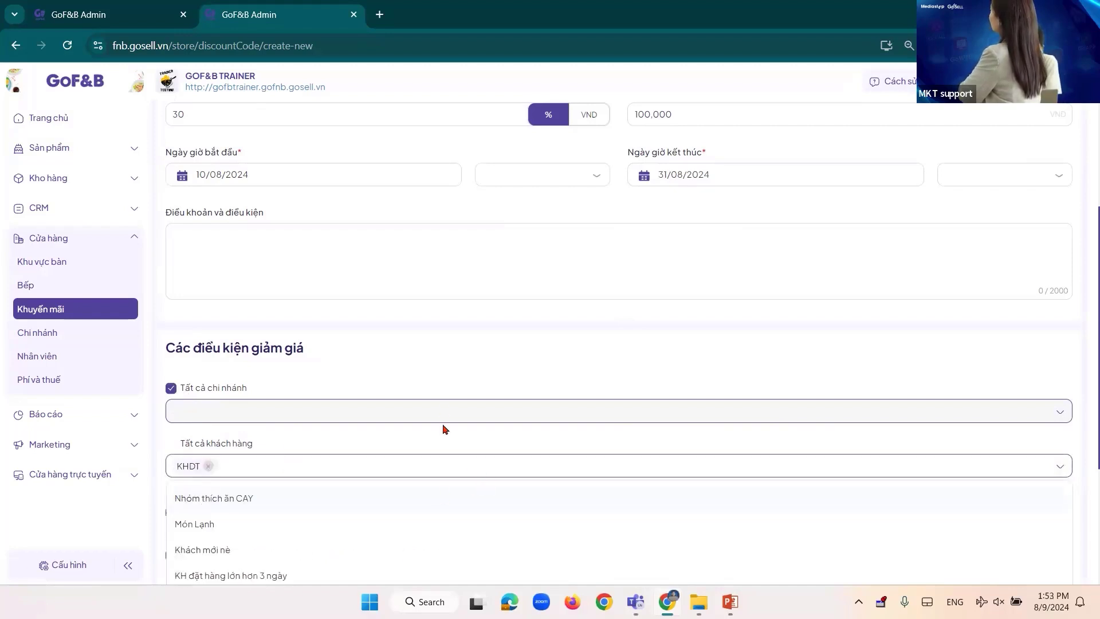
scroll(452, 343, down, 3)
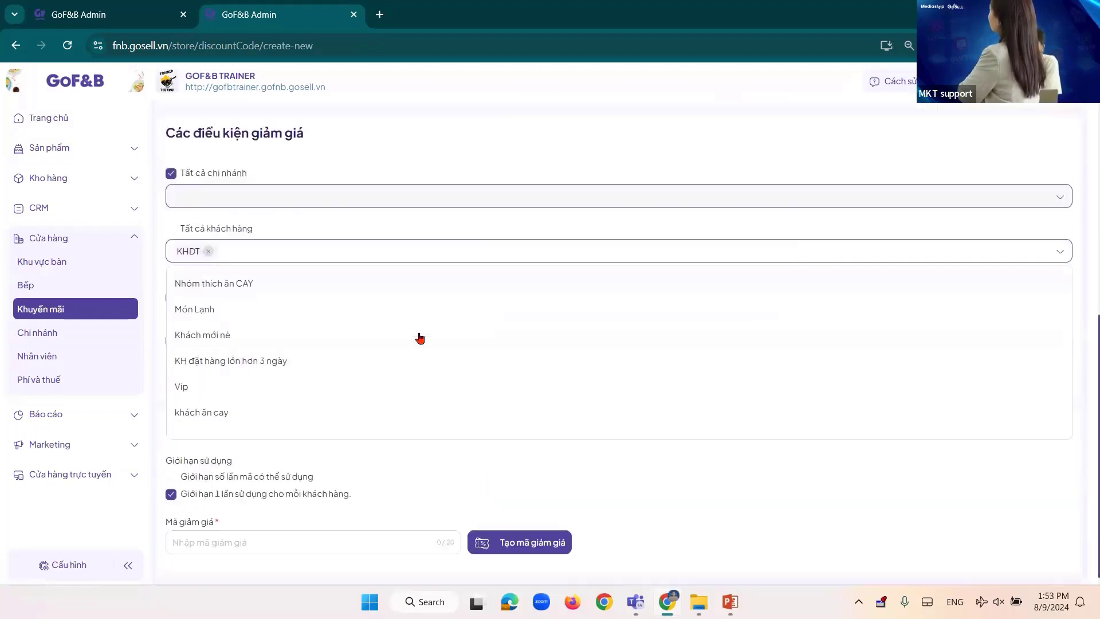
Enter GGKHDT as the discount code, keeping the limit of one use per customer
click(161, 447)
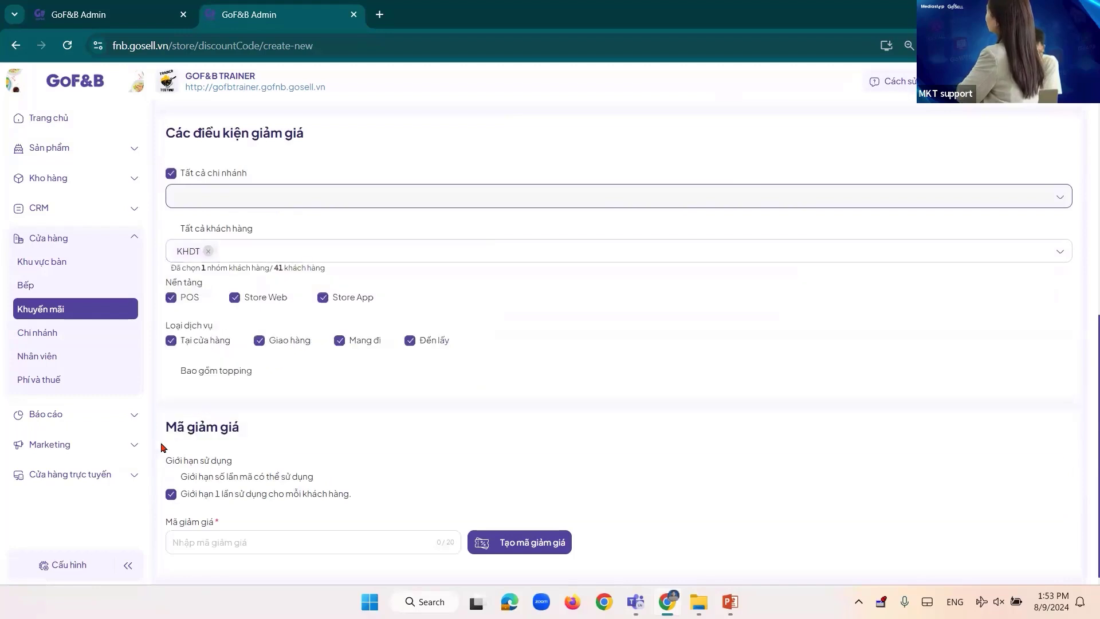
click(255, 478)
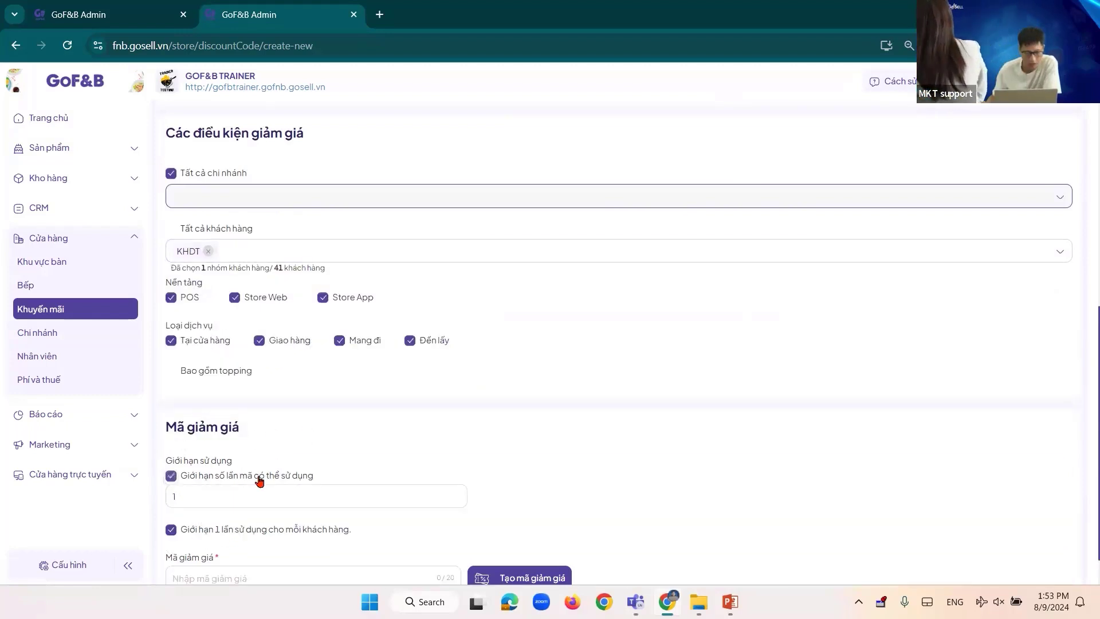
click(218, 478)
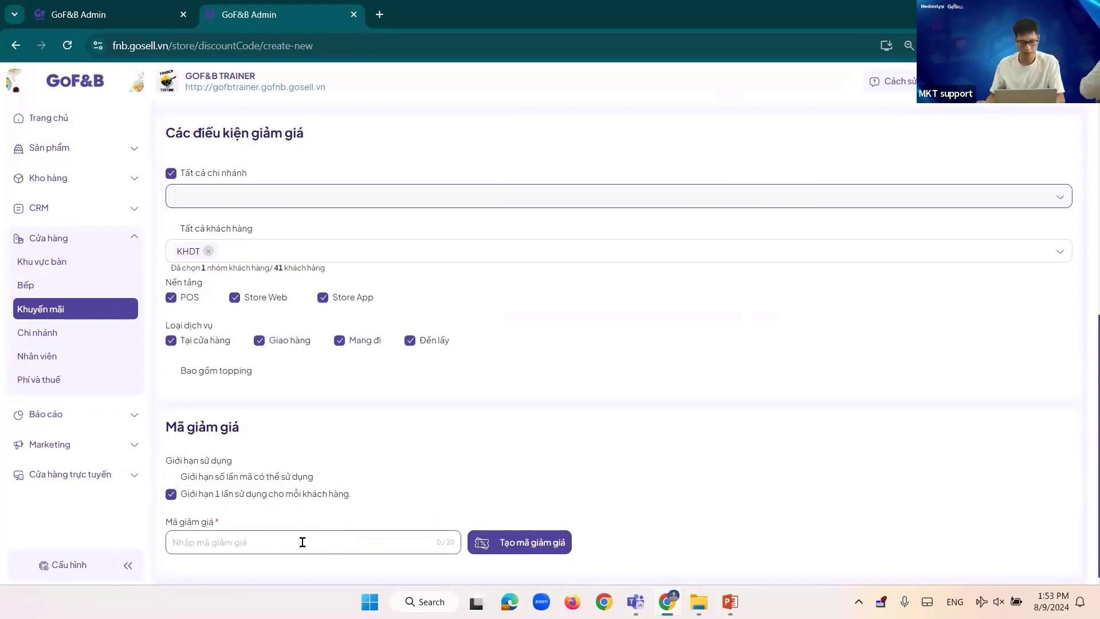
text(GGK)
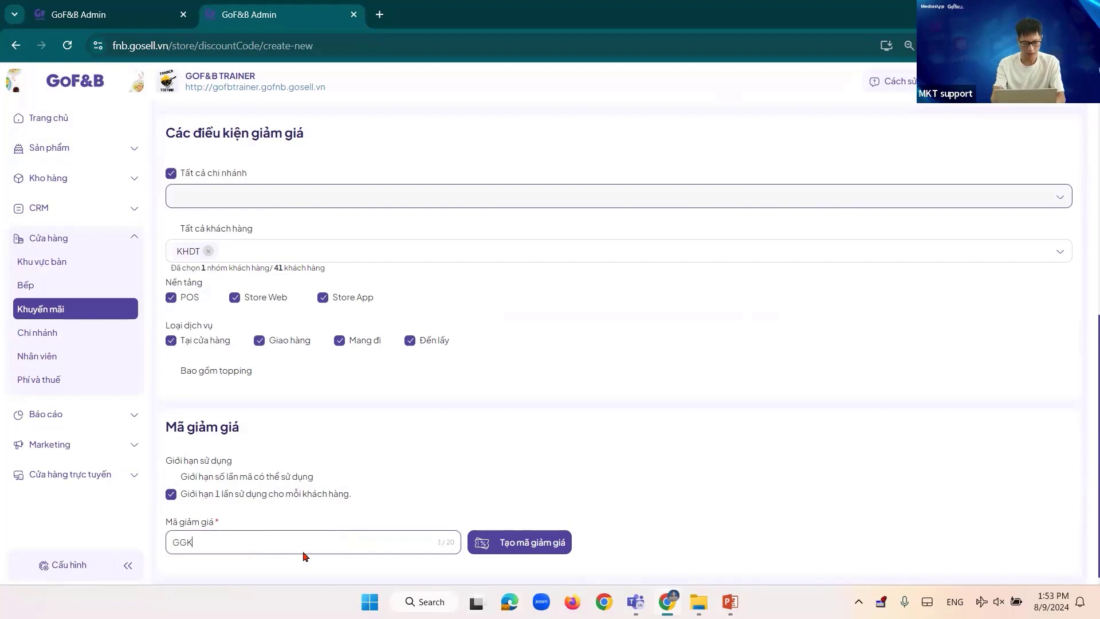
key(BackSpace)
key(BackSpace)
text(G)
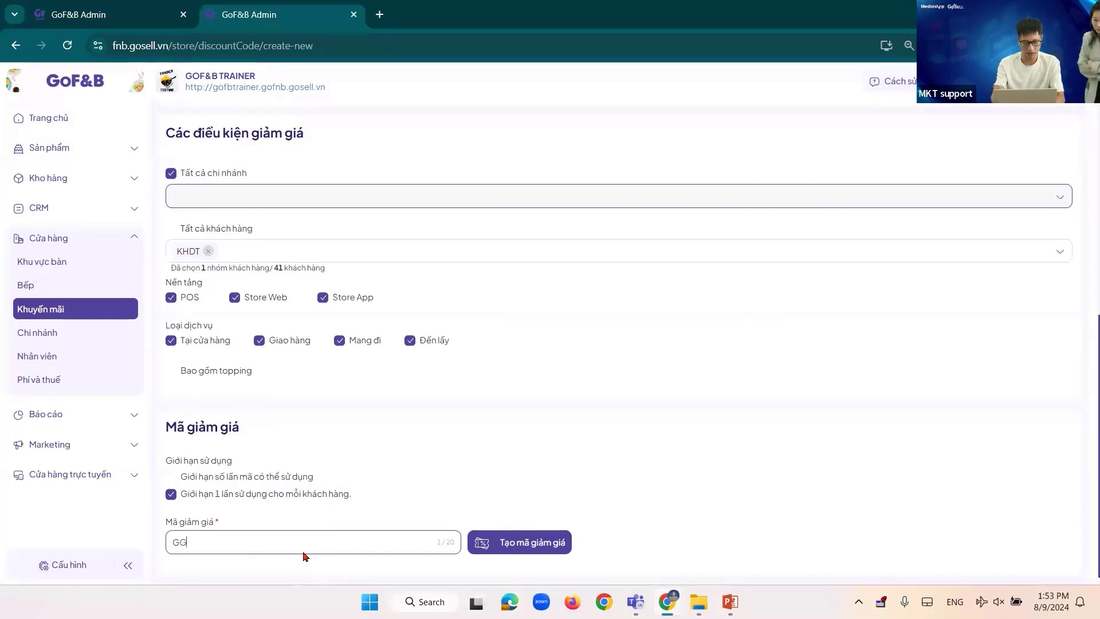
text(KHDT)
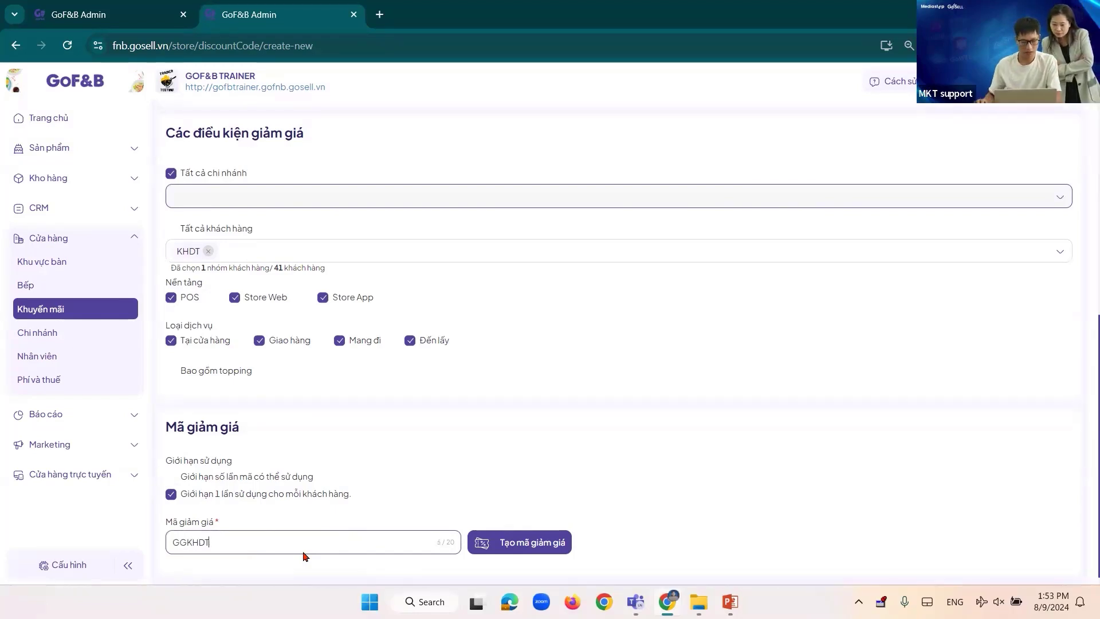
Enable the limit on how many times the discount code can be used and set it to 10
scroll(470, 470, down, 1)
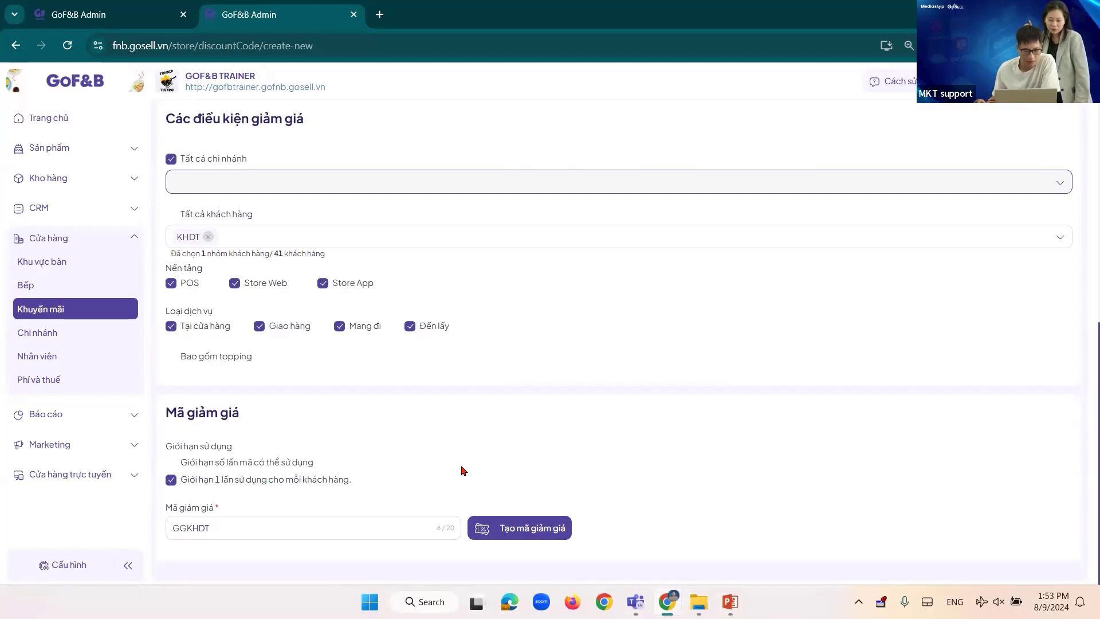
click(246, 464)
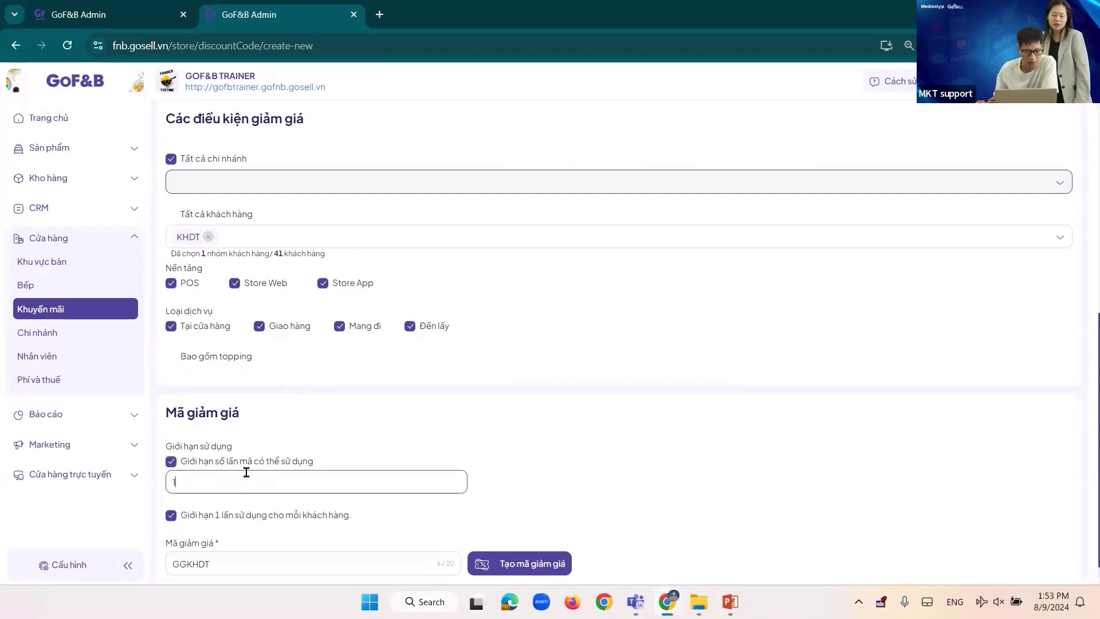
scroll(249, 472, down, 1)
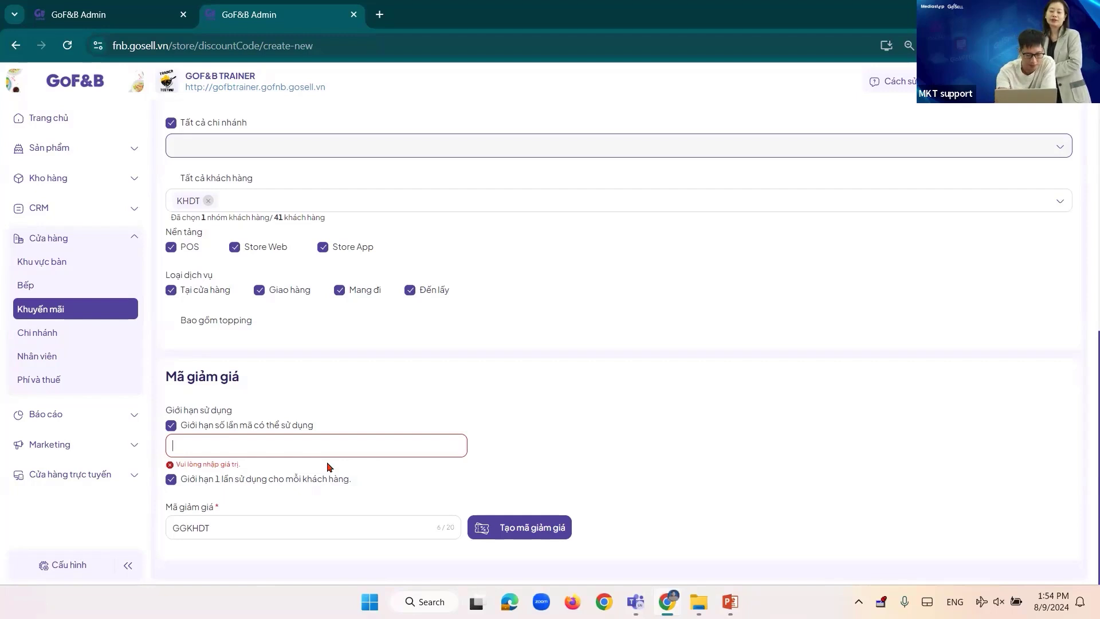
text(10)
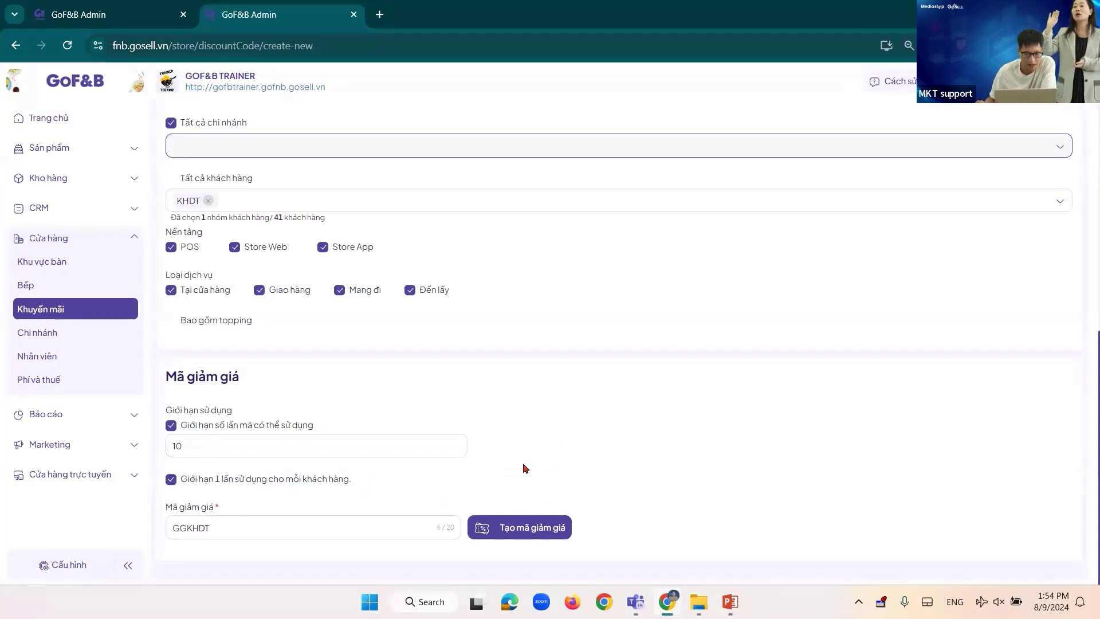
Set both the start time and the end time to 00:00 and save the discount code
scroll(512, 471, up, 10)
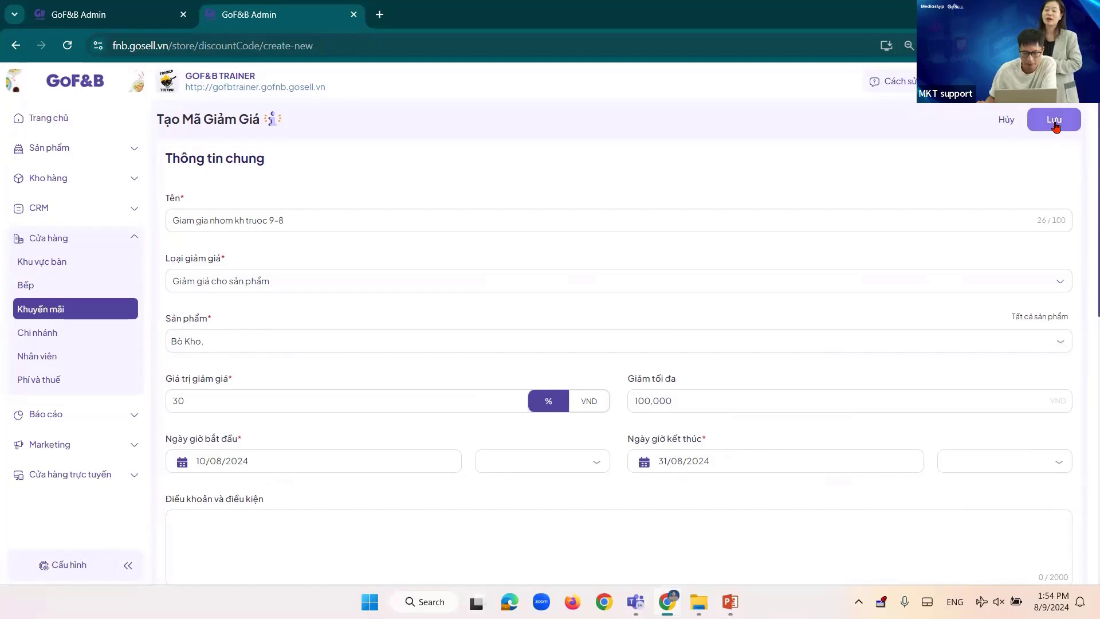
click(1056, 126)
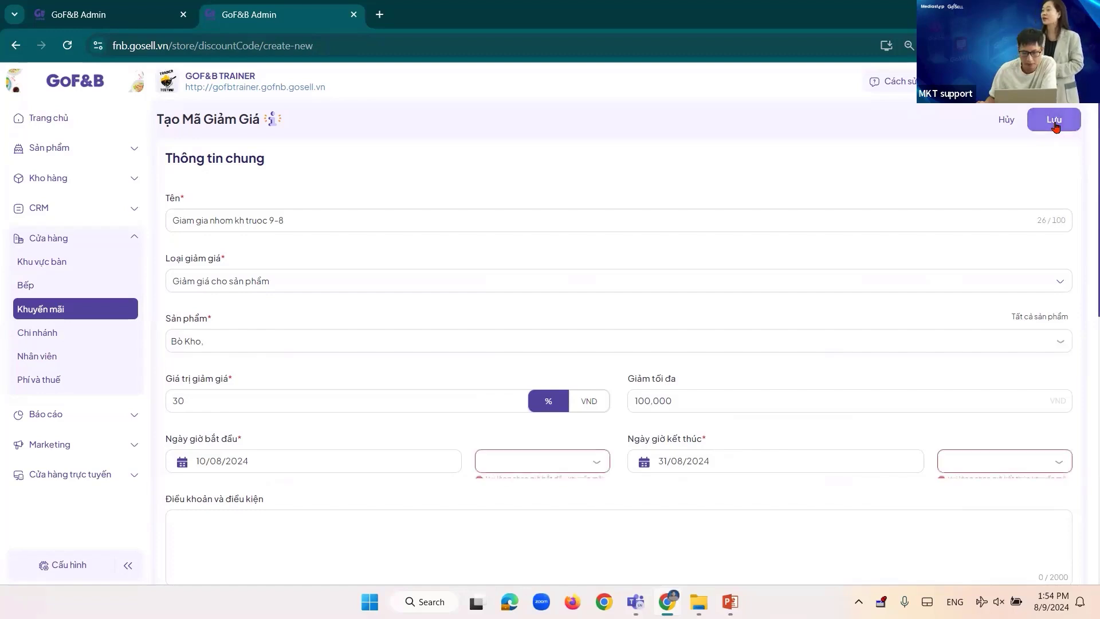
click(554, 457)
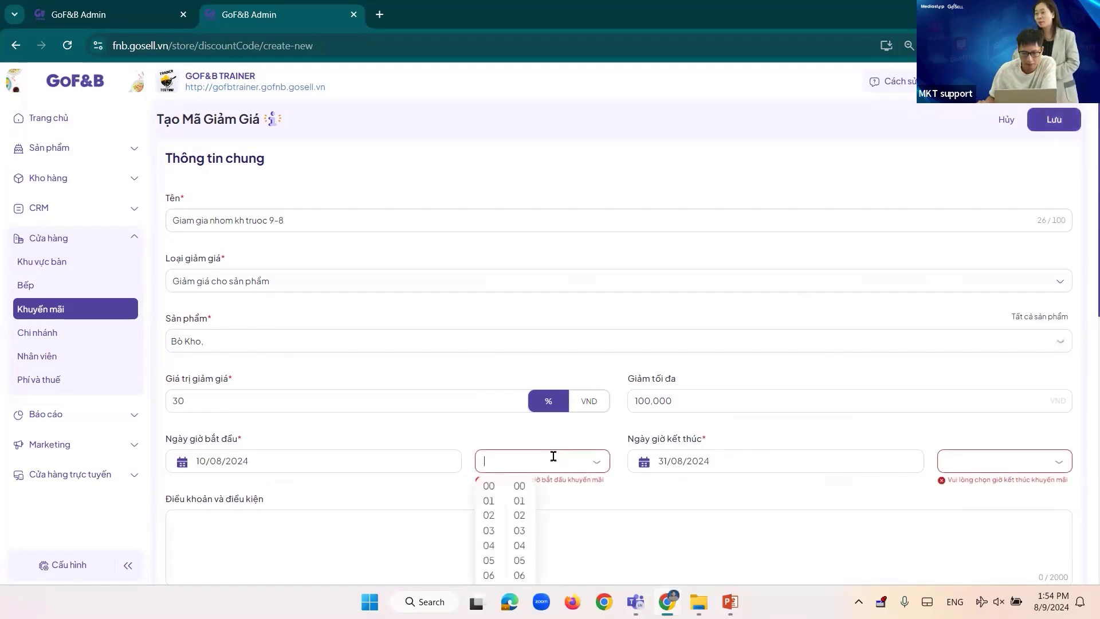
click(488, 486)
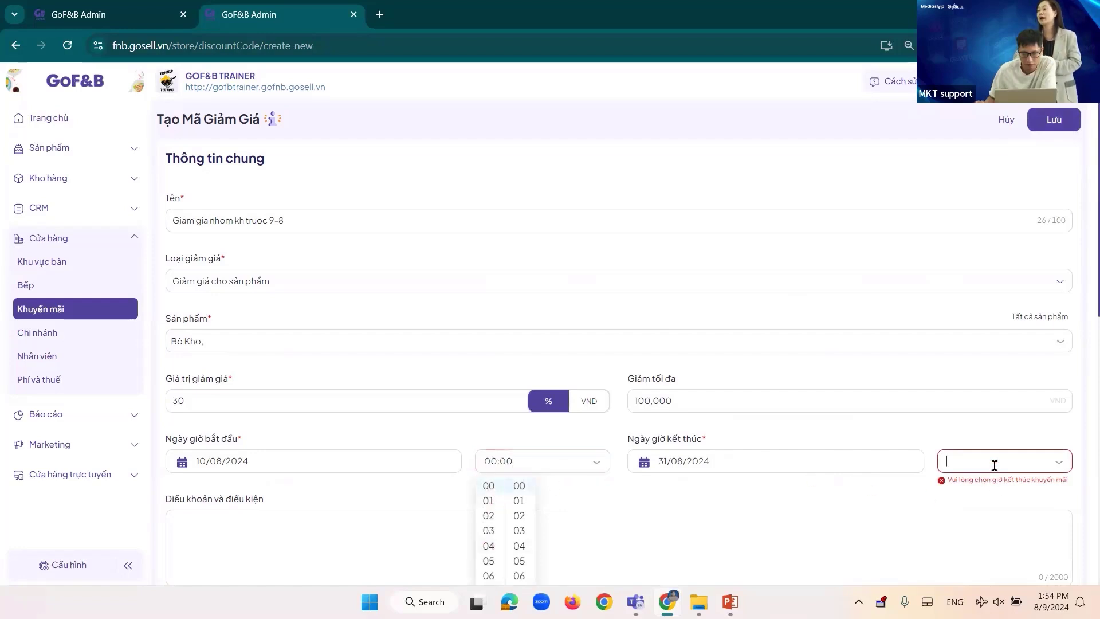
click(950, 485)
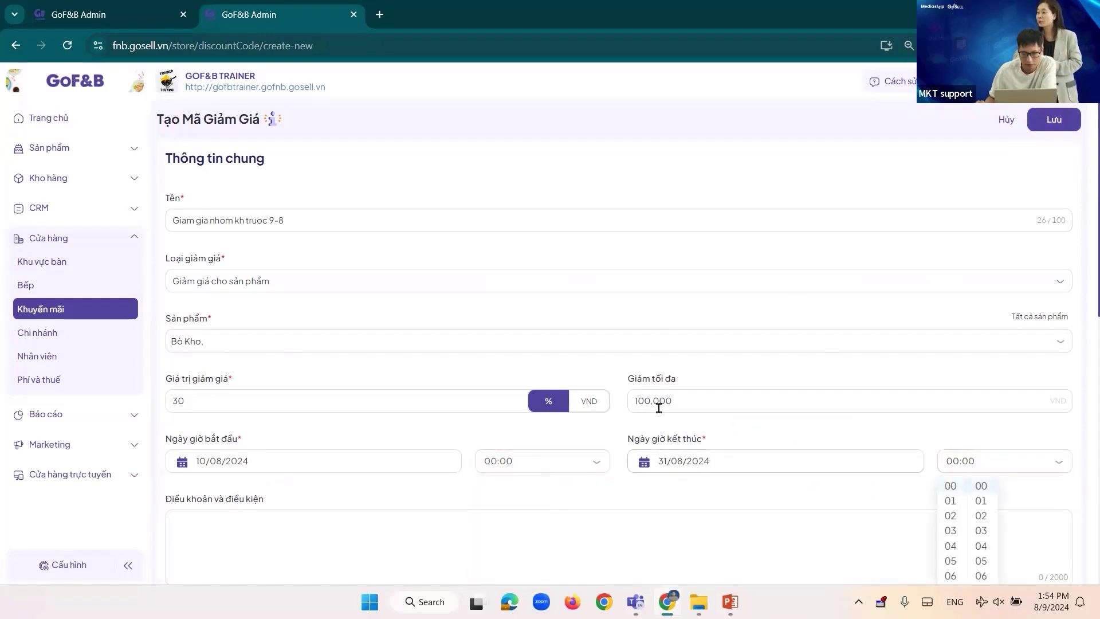
click(1051, 122)
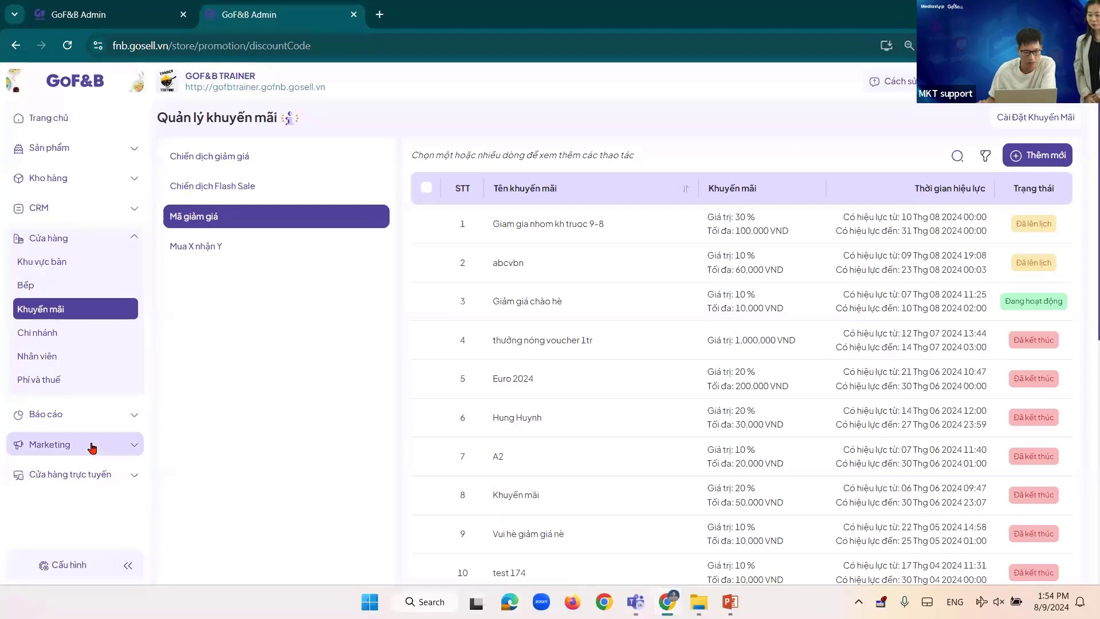
Create a new marketing notification campaign with the sending method Gửi ngay bây giờ
click(117, 449)
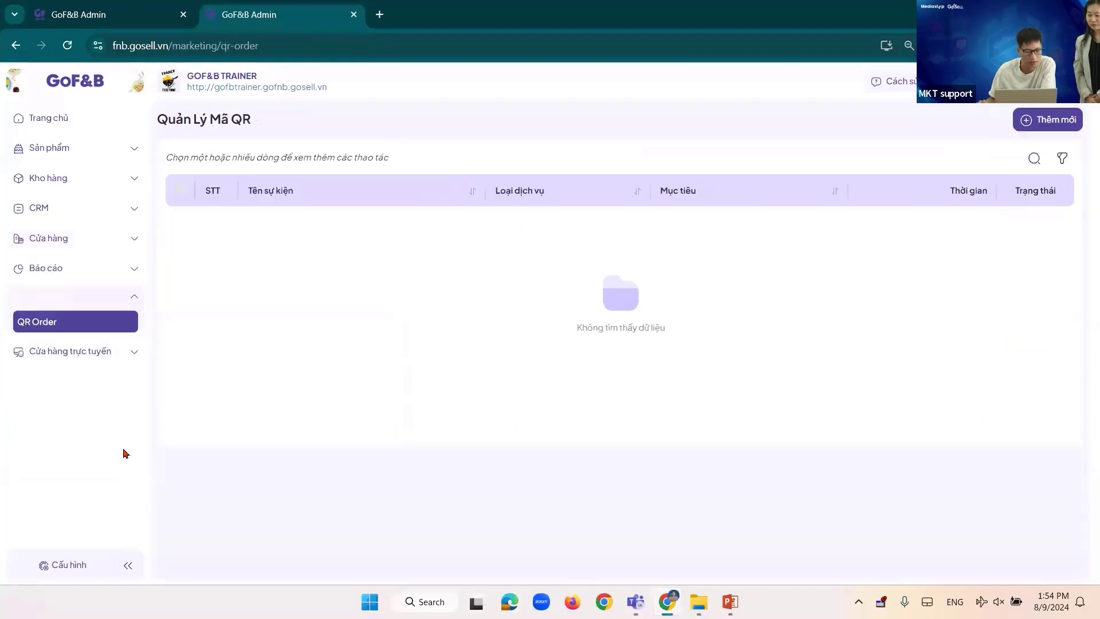
click(74, 347)
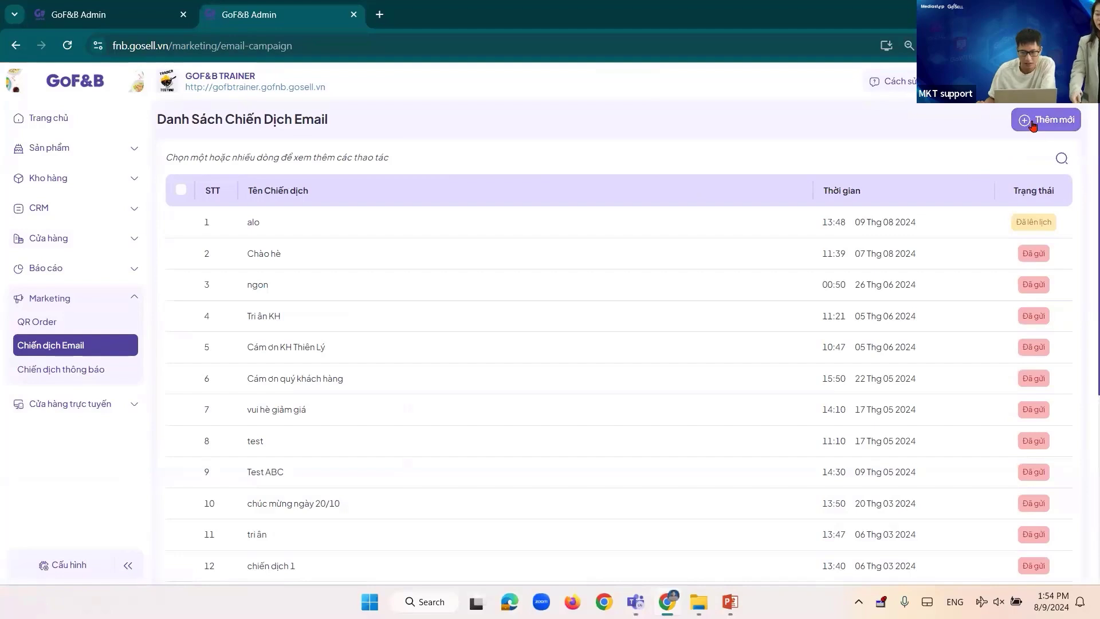
click(72, 370)
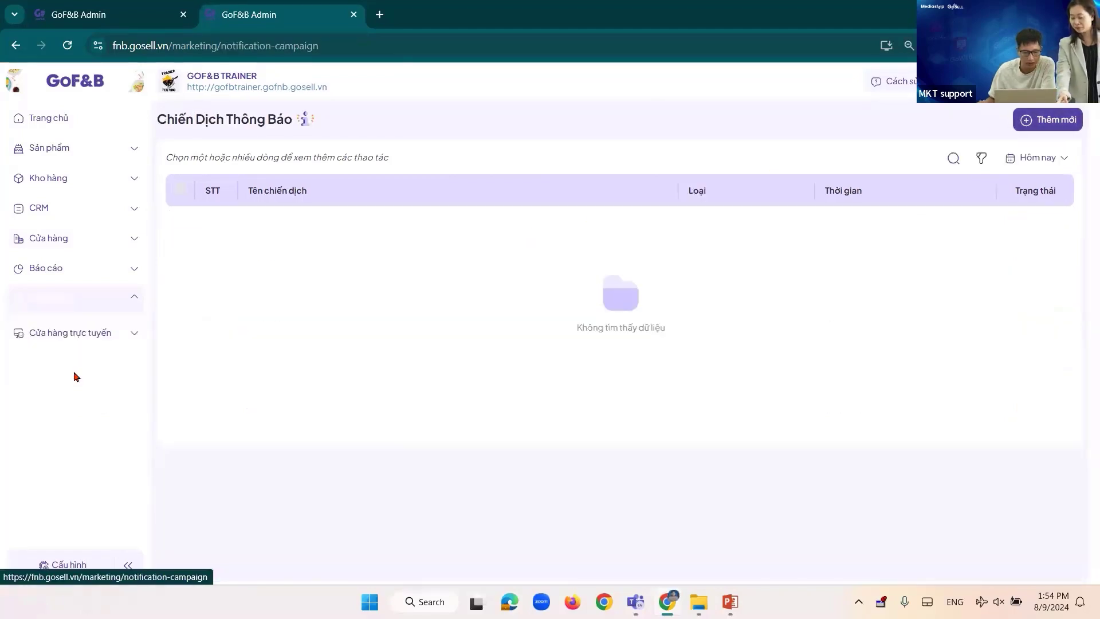
click(1047, 119)
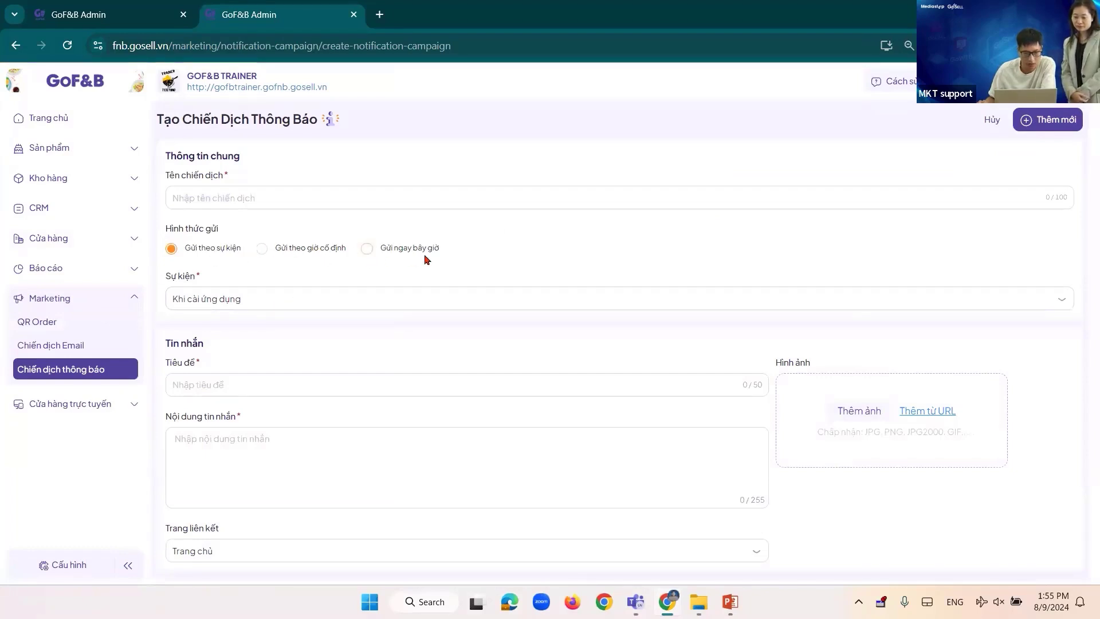
click(367, 249)
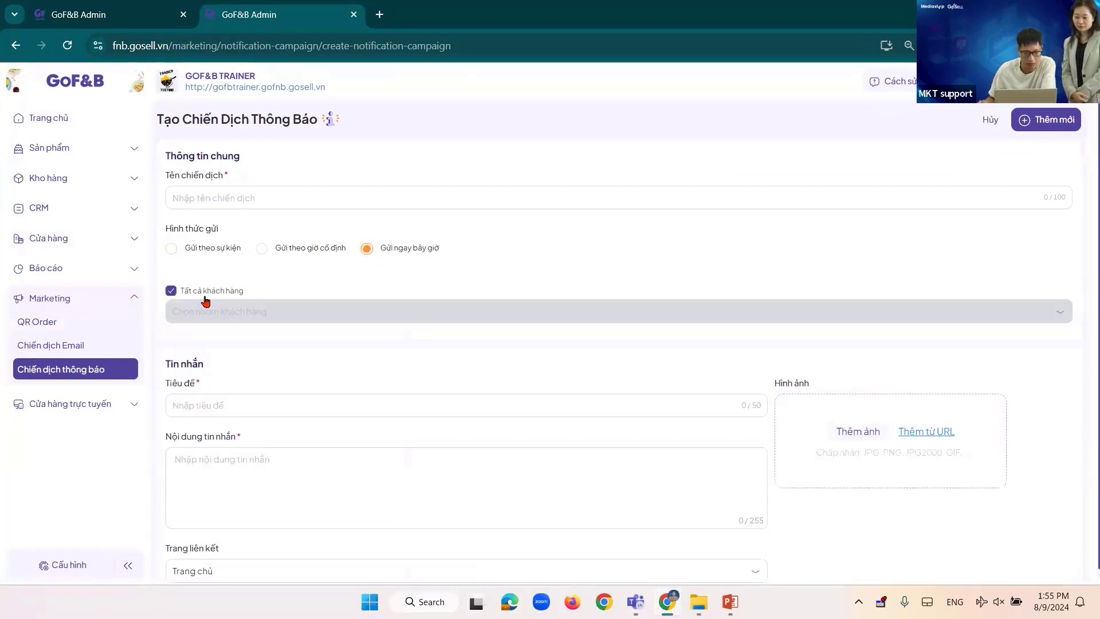
Restrict the notification campaign's recipients to the customer group KHDT instead of all customers
click(171, 290)
click(246, 311)
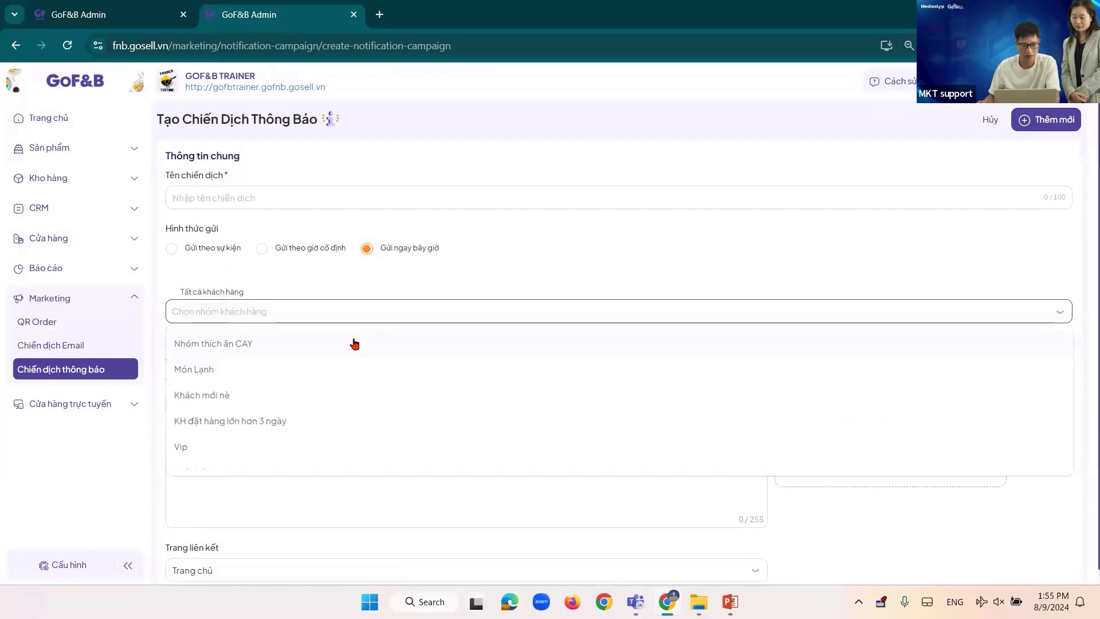
text(KHDT)
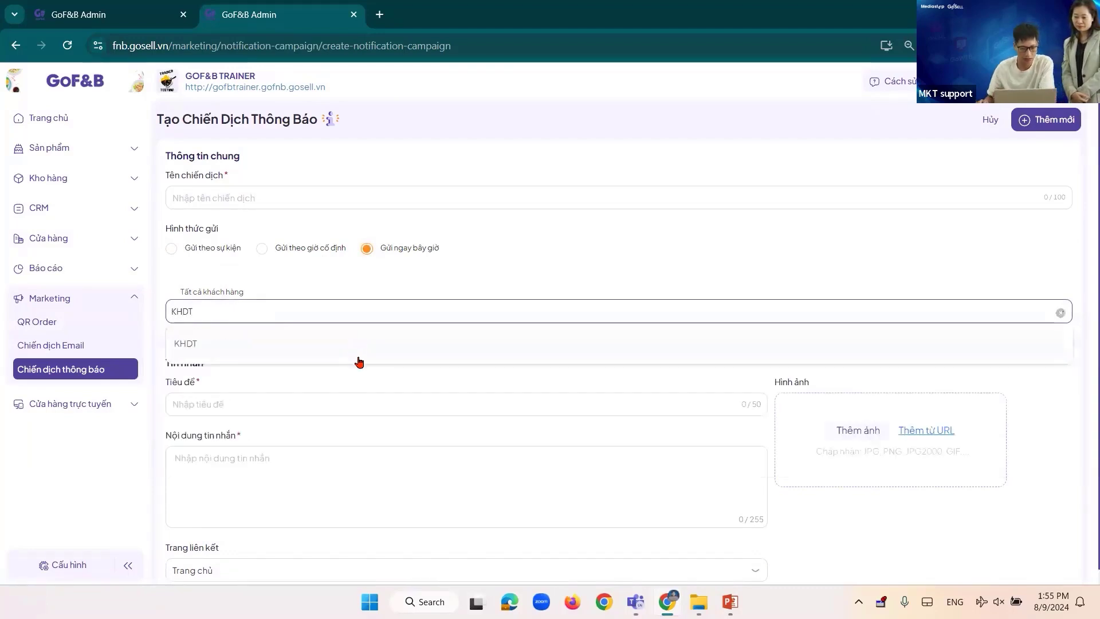
click(359, 344)
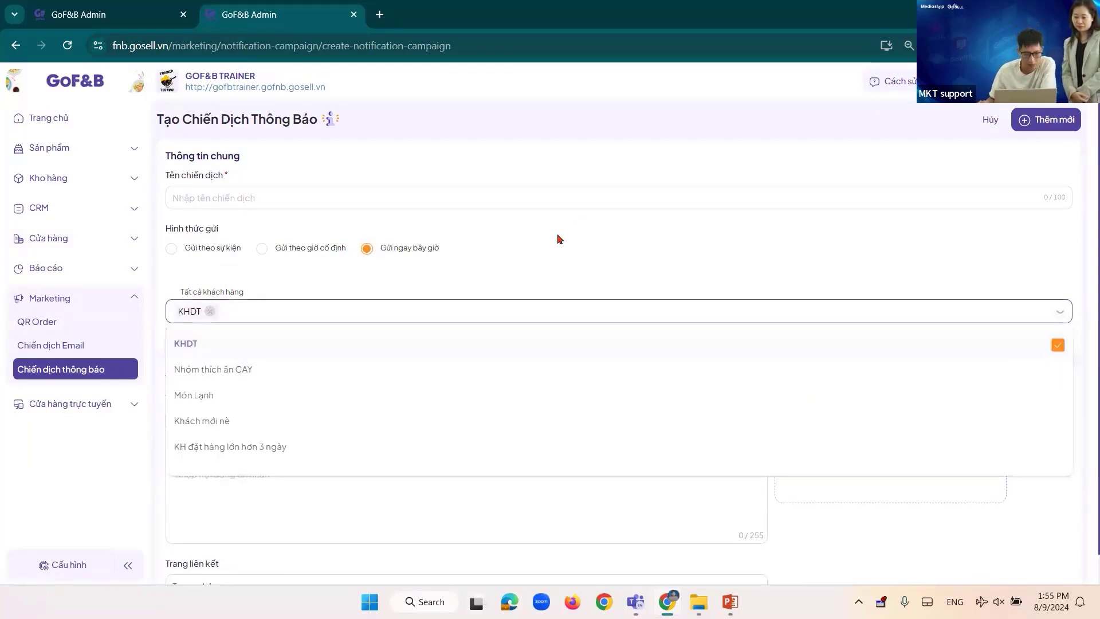
click(545, 286)
Give the notification message the title "Giam gia" and the content "Giam 30% bo kho"
click(232, 420)
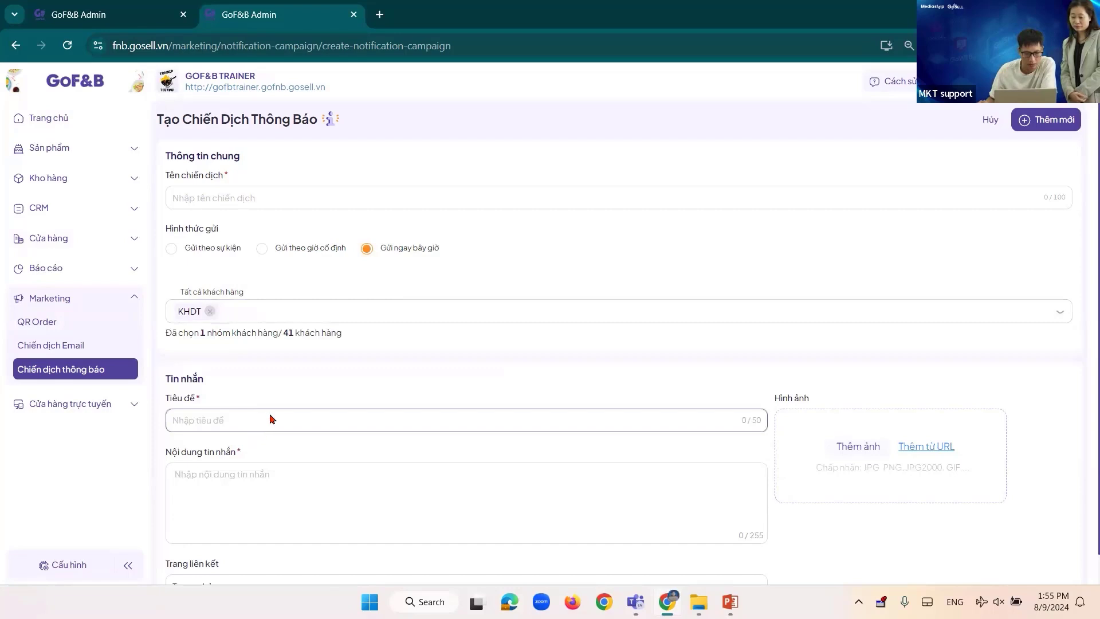
text(Giam gia)
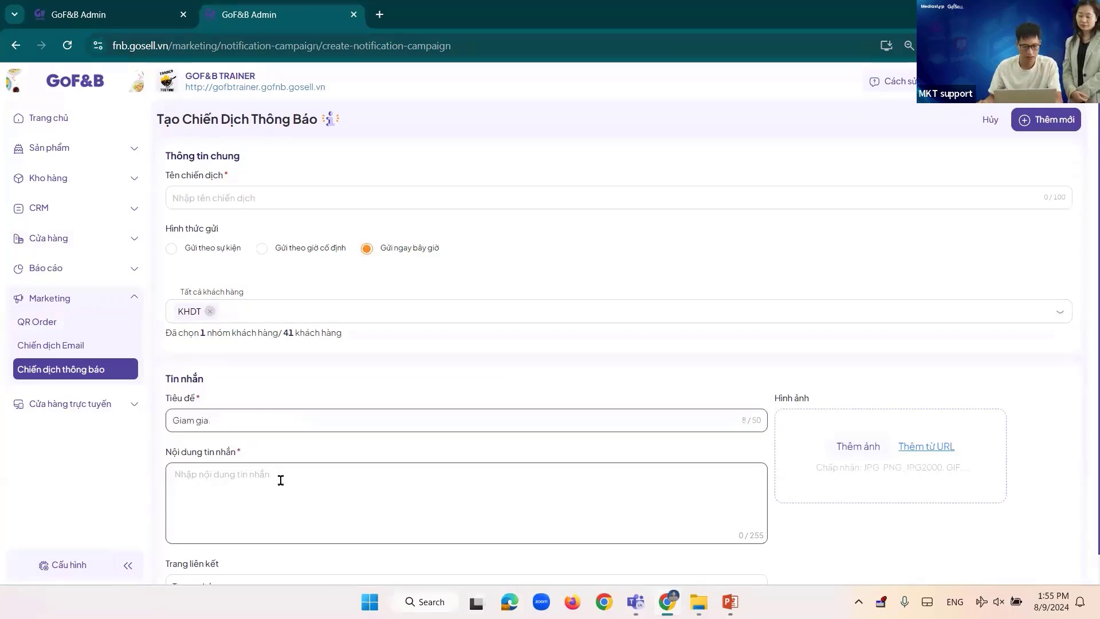
click(281, 480)
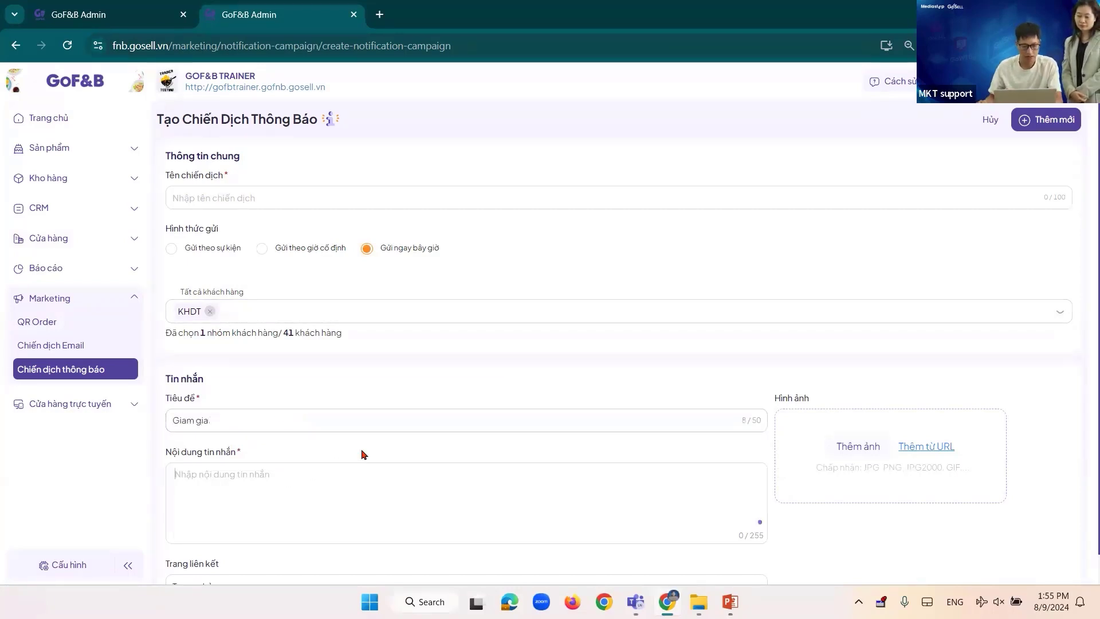
text(Giam 30% bo kho)
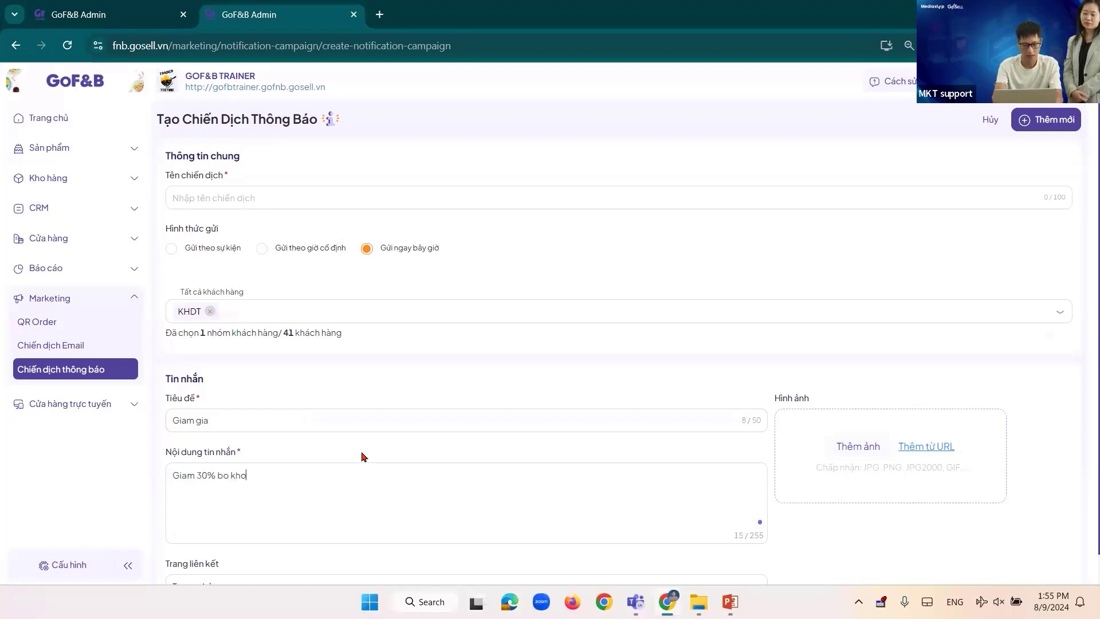
Examine the campaign's selected customer group, its recipient summary and the list of available customer groups
scroll(361, 457, down, 1)
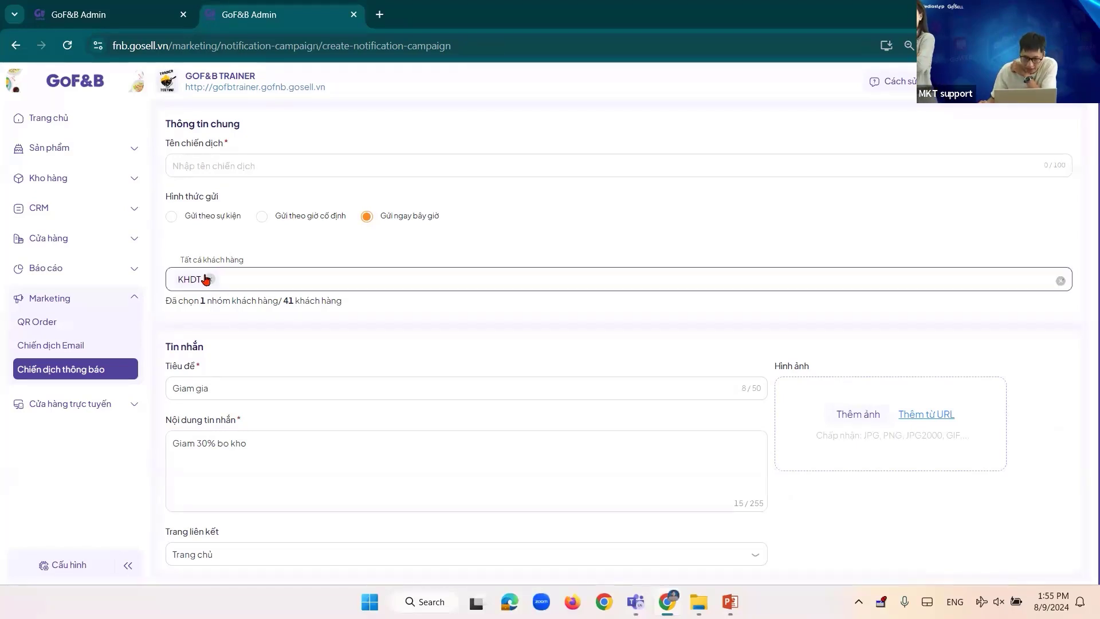
click(245, 282)
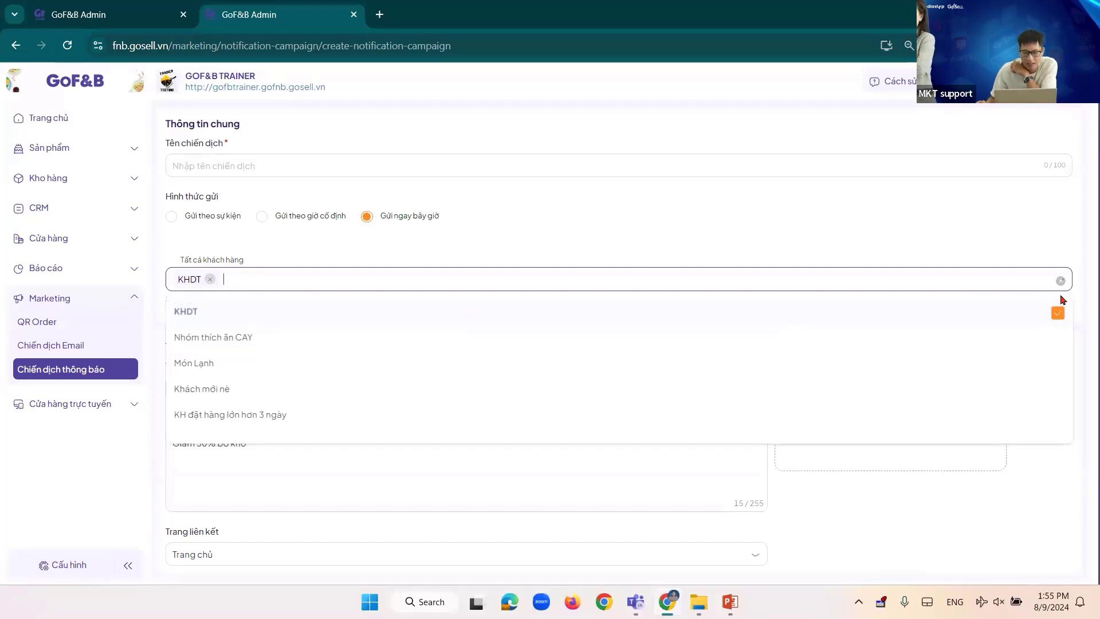
click(631, 244)
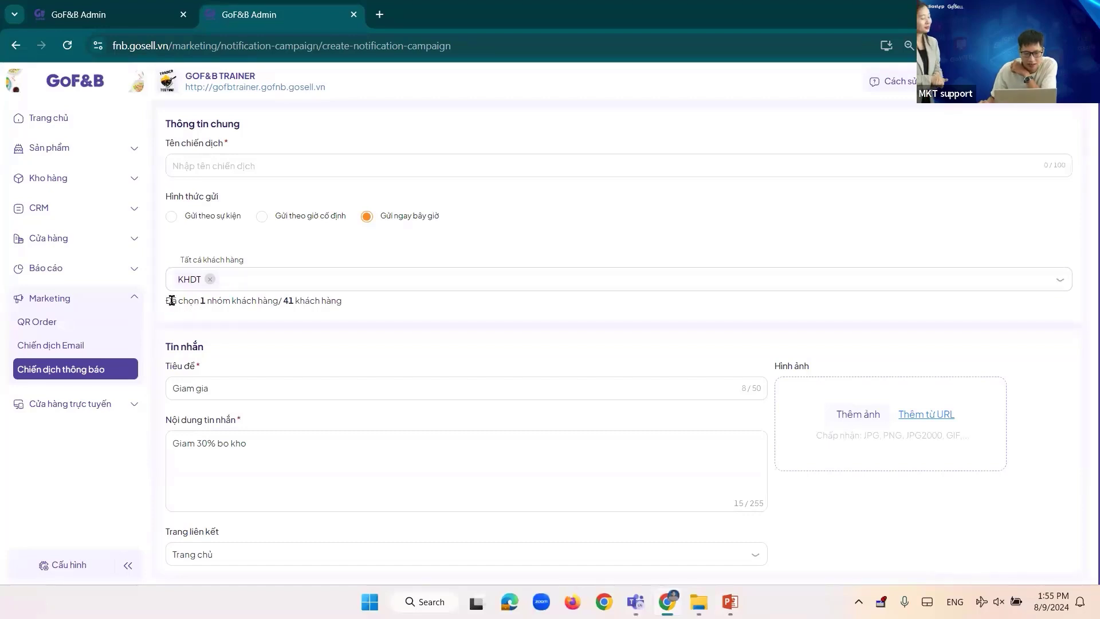
drag(165, 301, 356, 307)
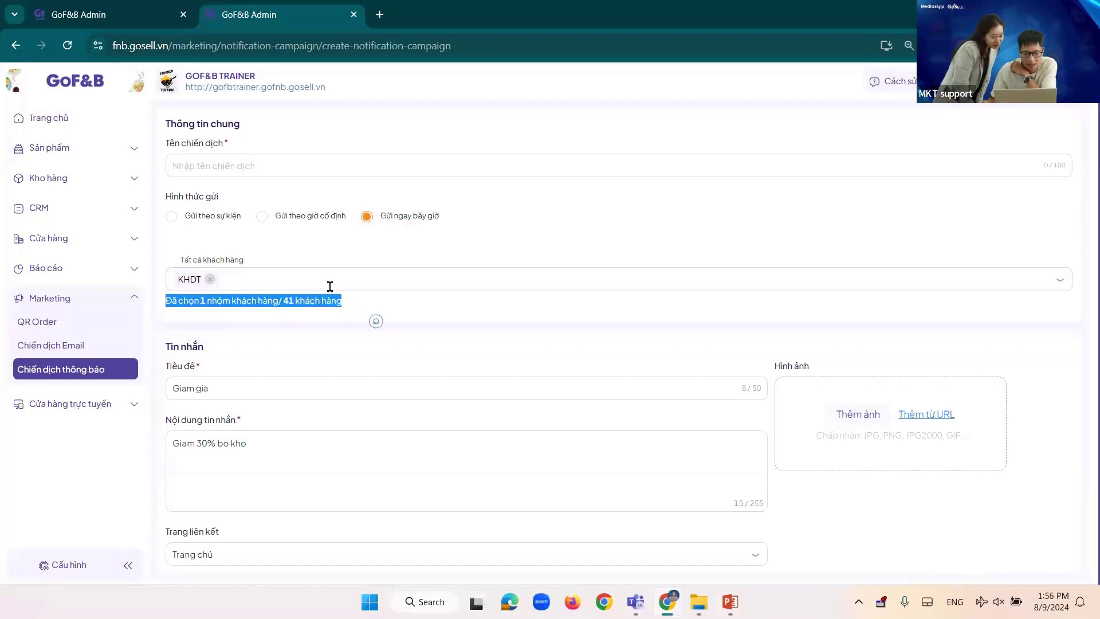
click(311, 273)
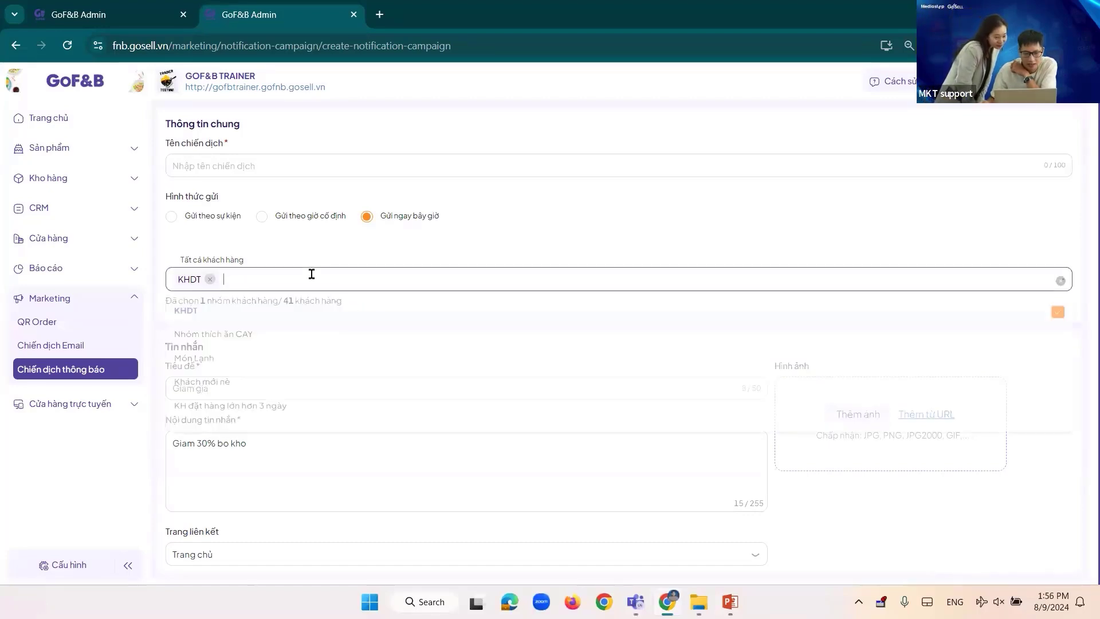
click(162, 238)
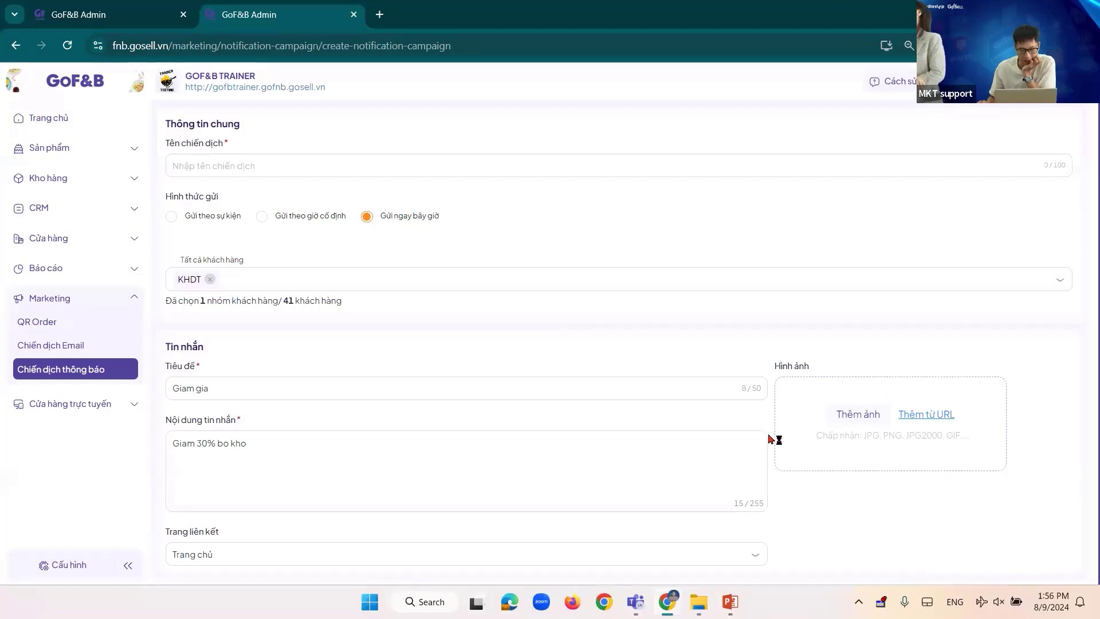
click(448, 276)
scroll(294, 315, down, 3)
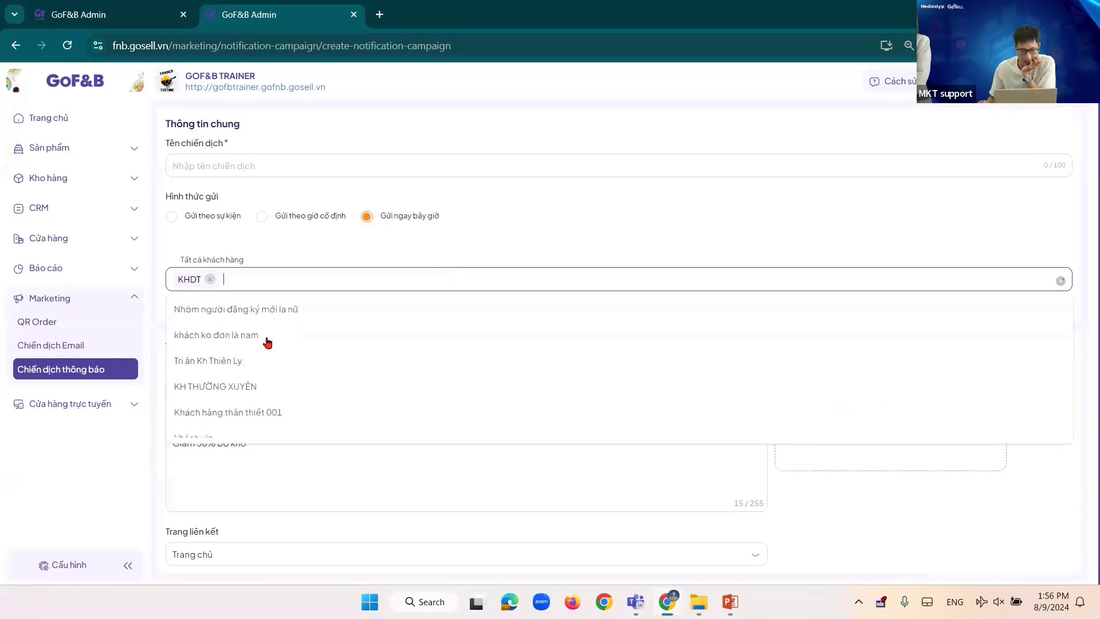
Remove KHDT from the campaign's recipients, browse the available customer groups and select KHDT again
click(303, 273)
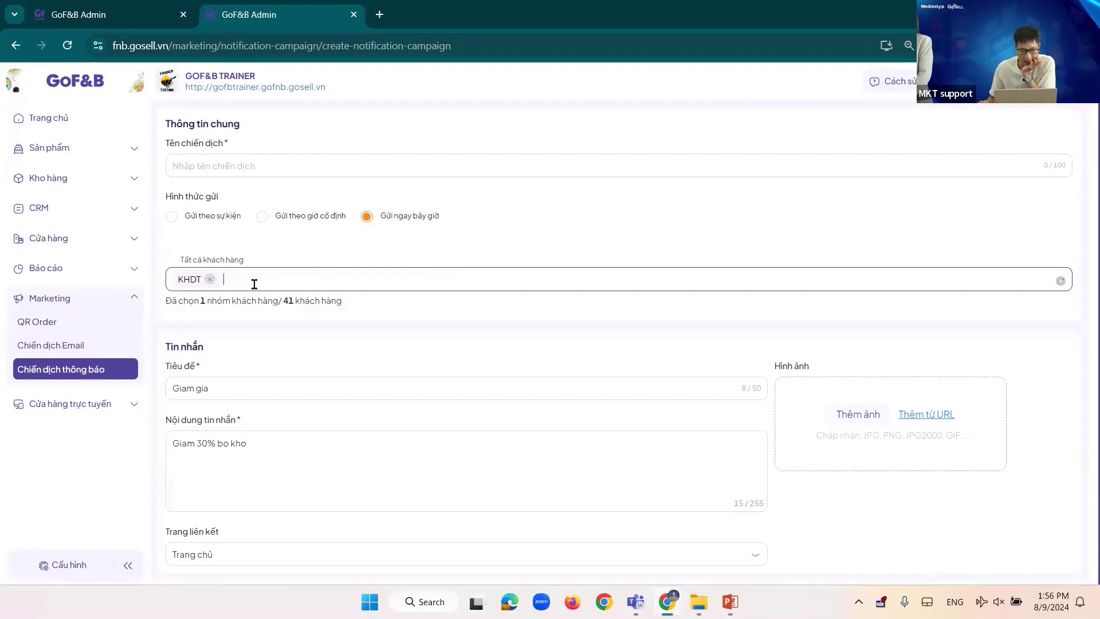
scroll(253, 284, up, 1)
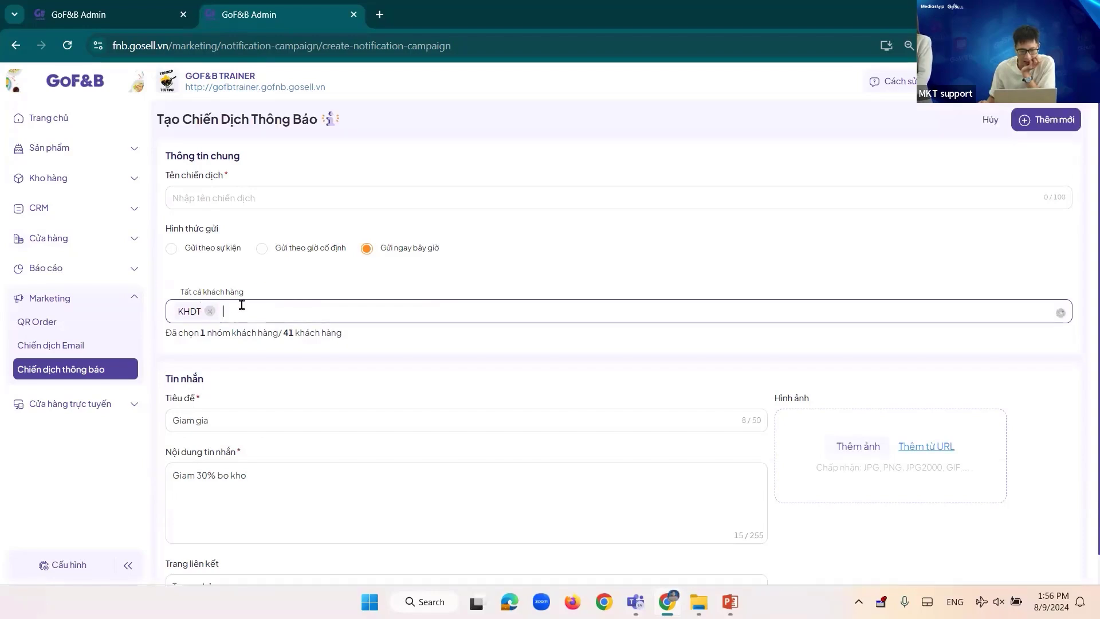
click(210, 311)
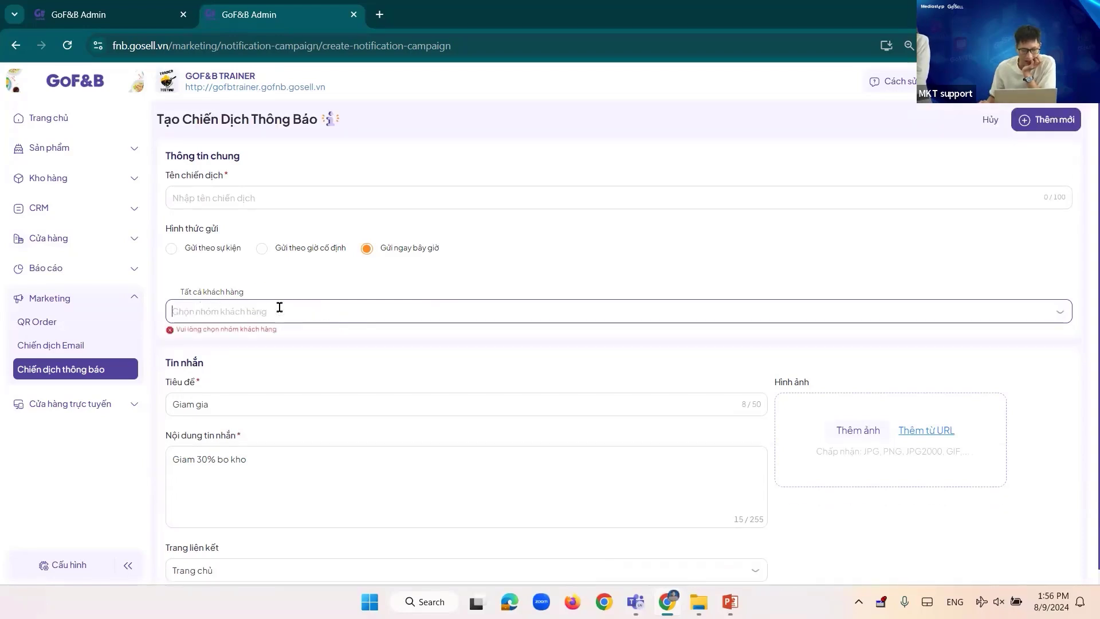
click(236, 313)
scroll(263, 376, down, 2)
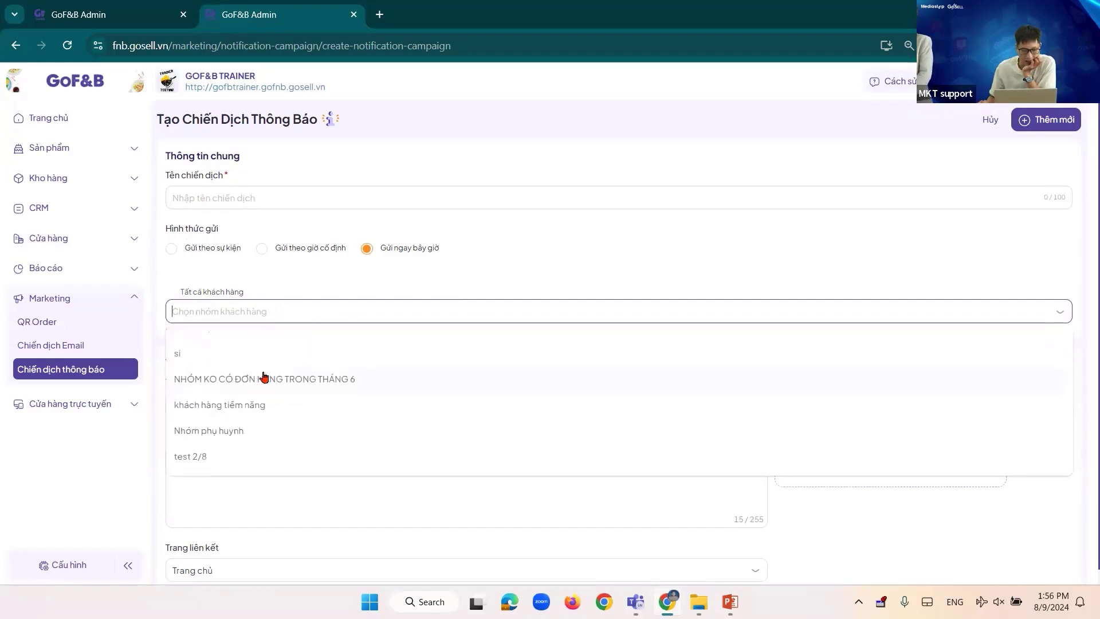
scroll(264, 375, up, 3)
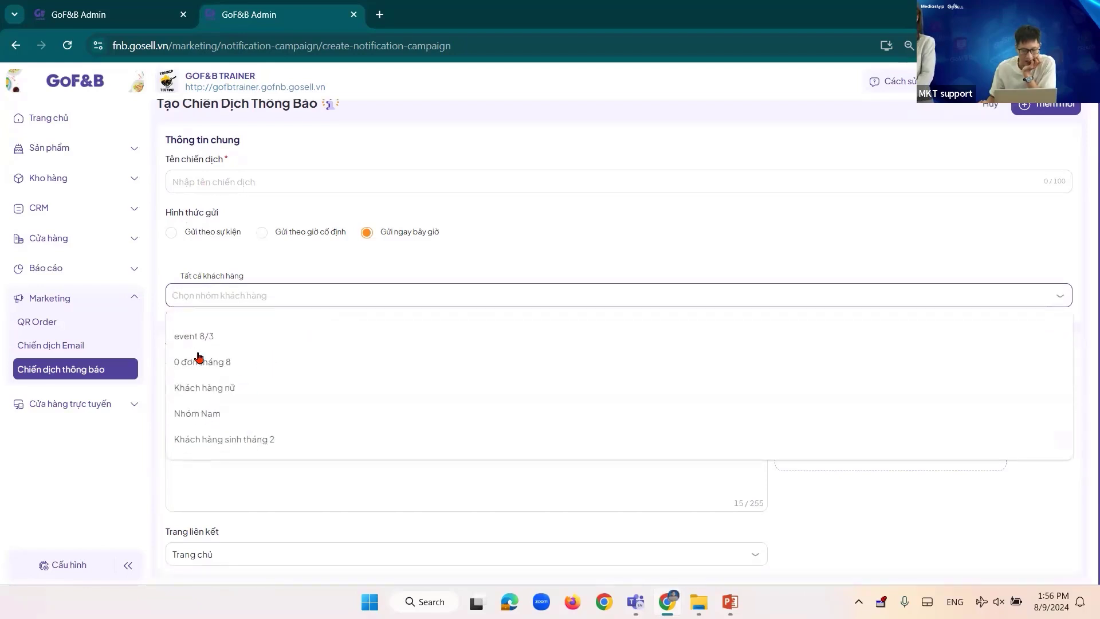
scroll(221, 361, down, 5)
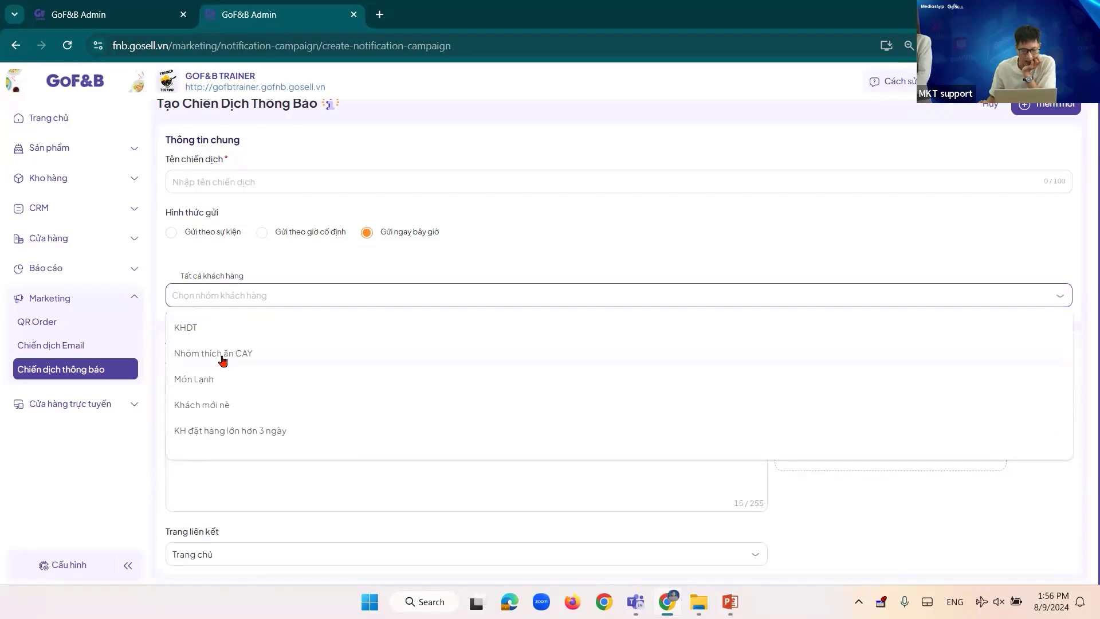
click(201, 327)
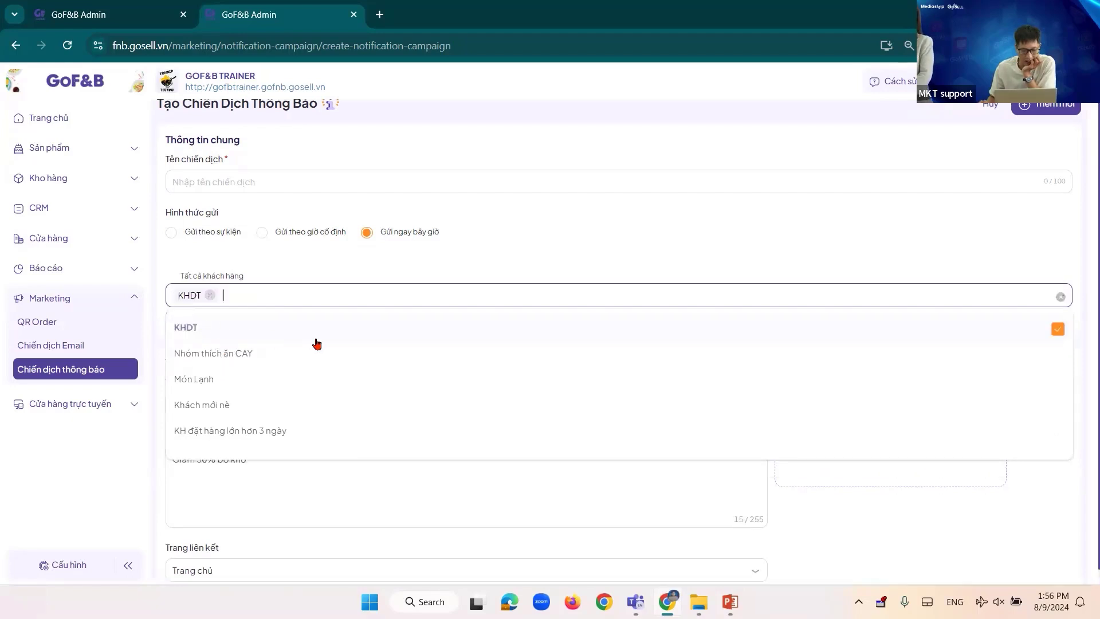
click(166, 278)
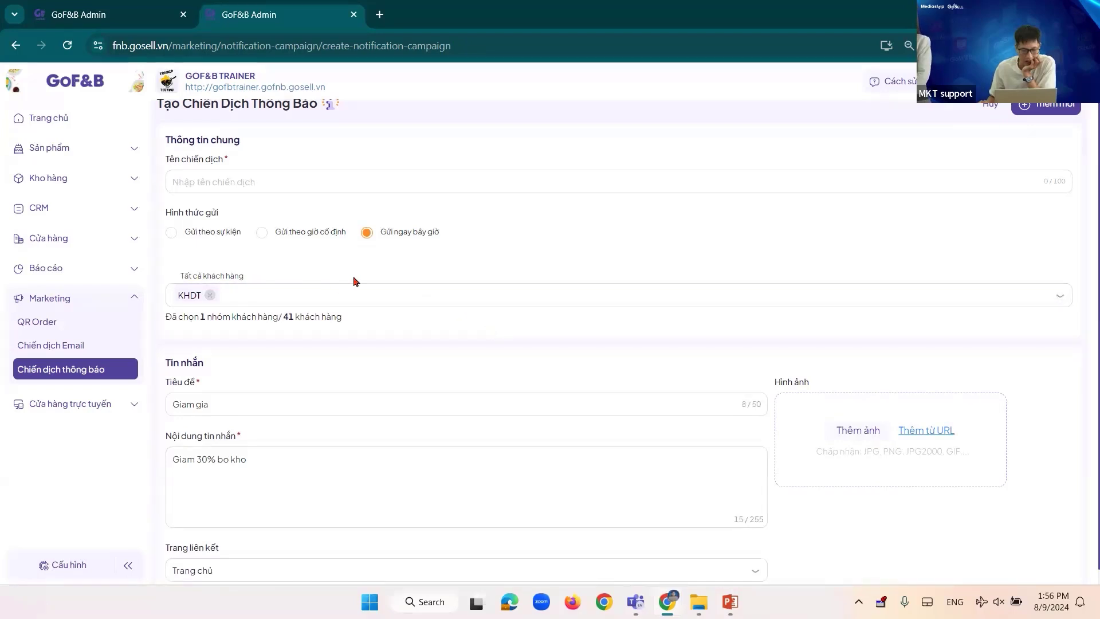
scroll(354, 280, up, 1)
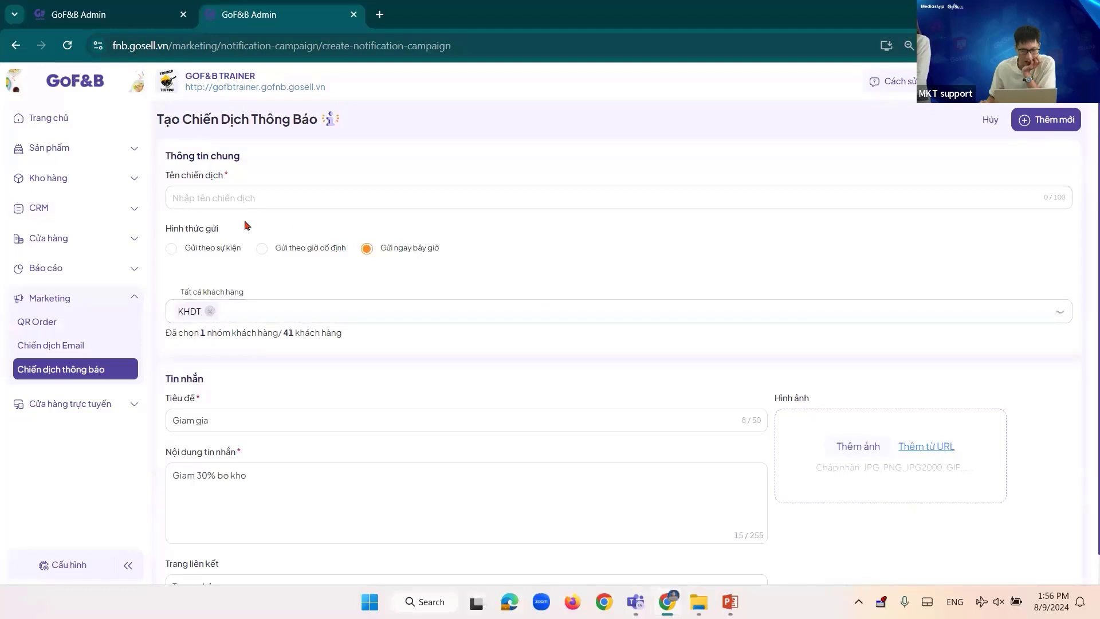
click(307, 195)
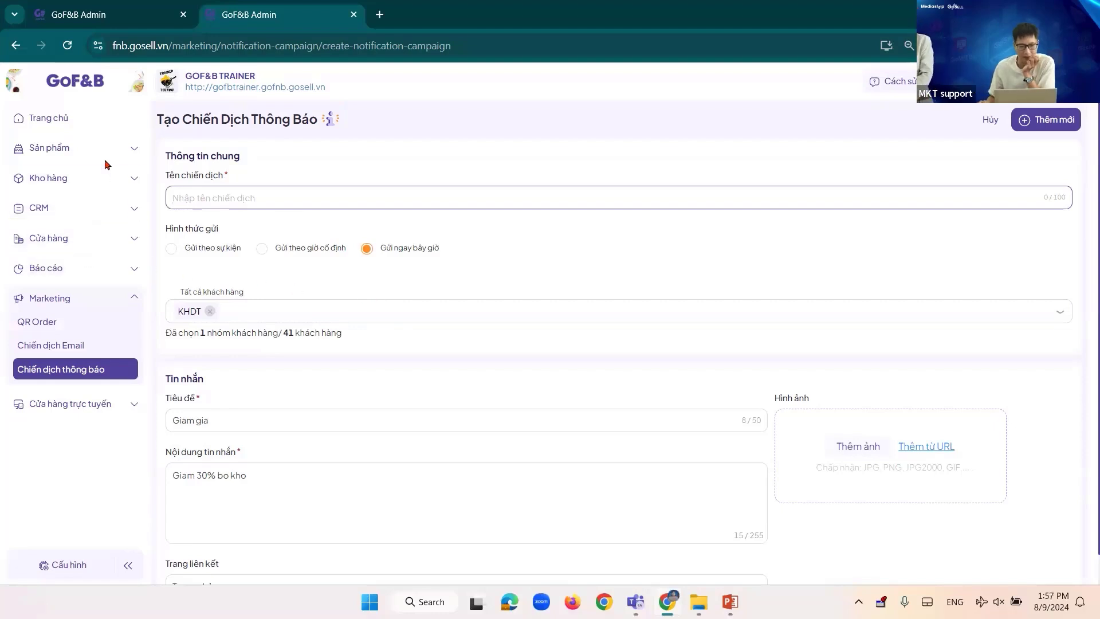
Review the customer groups in CRM and return to the customer list
click(55, 205)
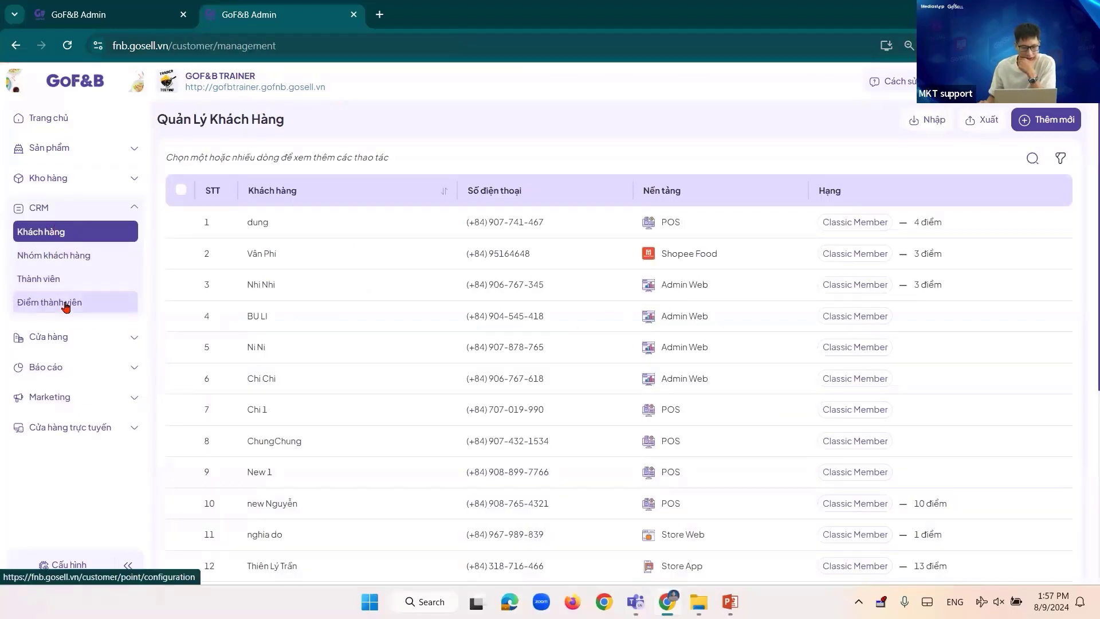
click(78, 254)
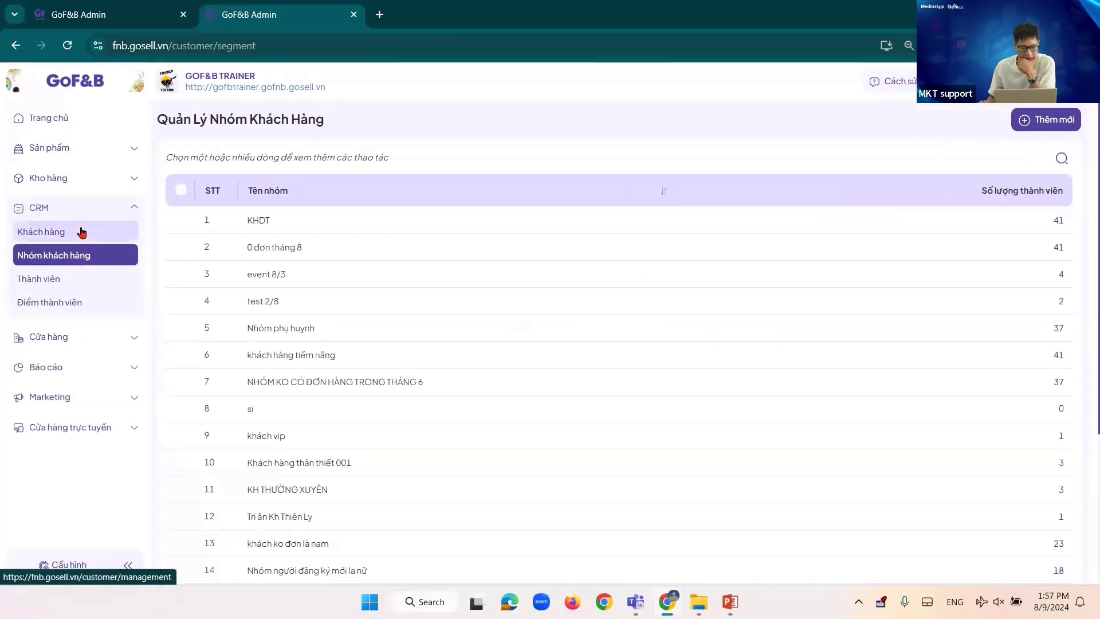
click(82, 231)
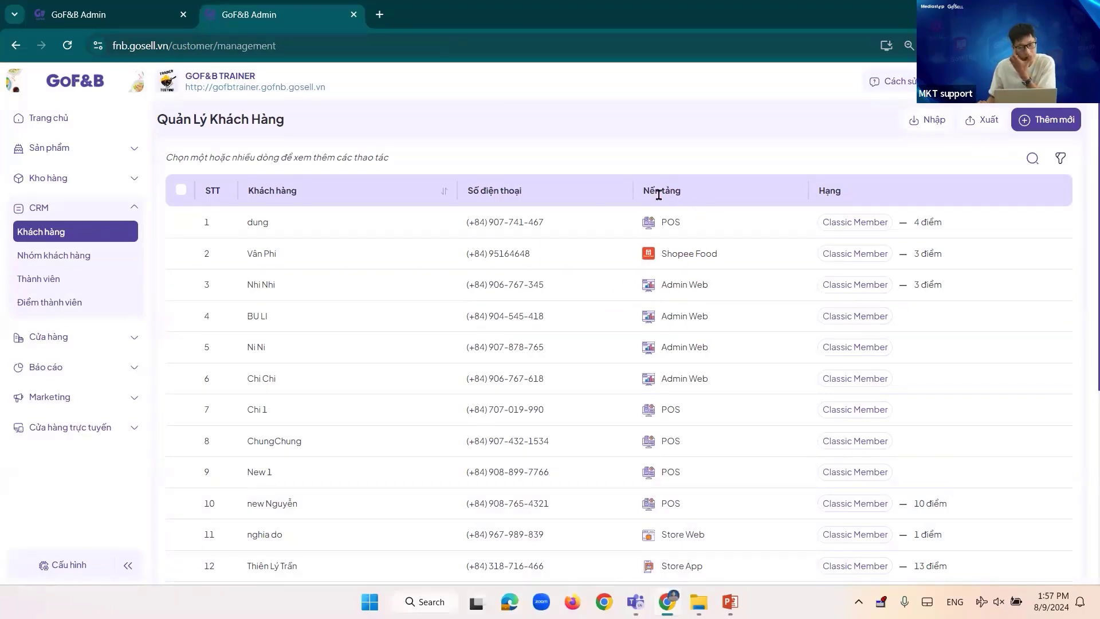
Filter the customer list by the platform Store App and view the matching customers
click(1055, 158)
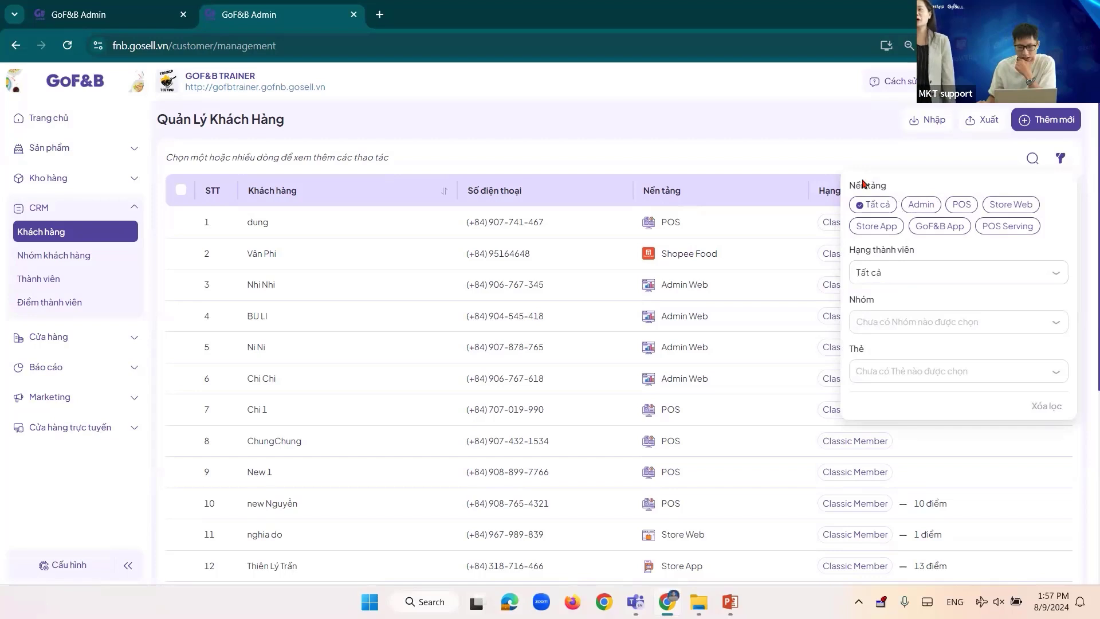
click(886, 234)
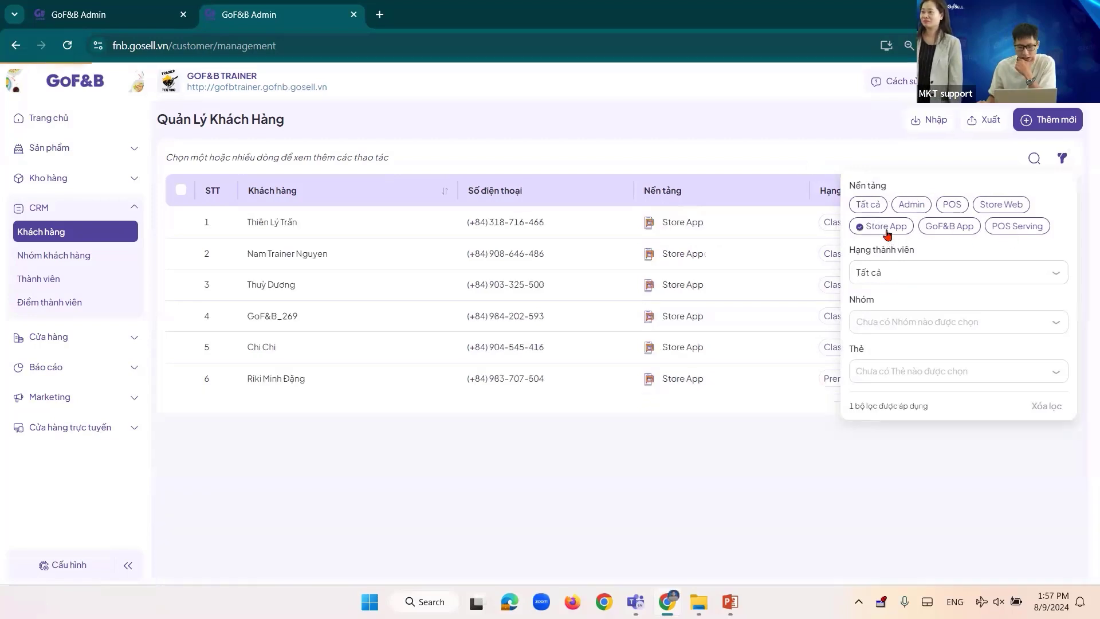
click(660, 155)
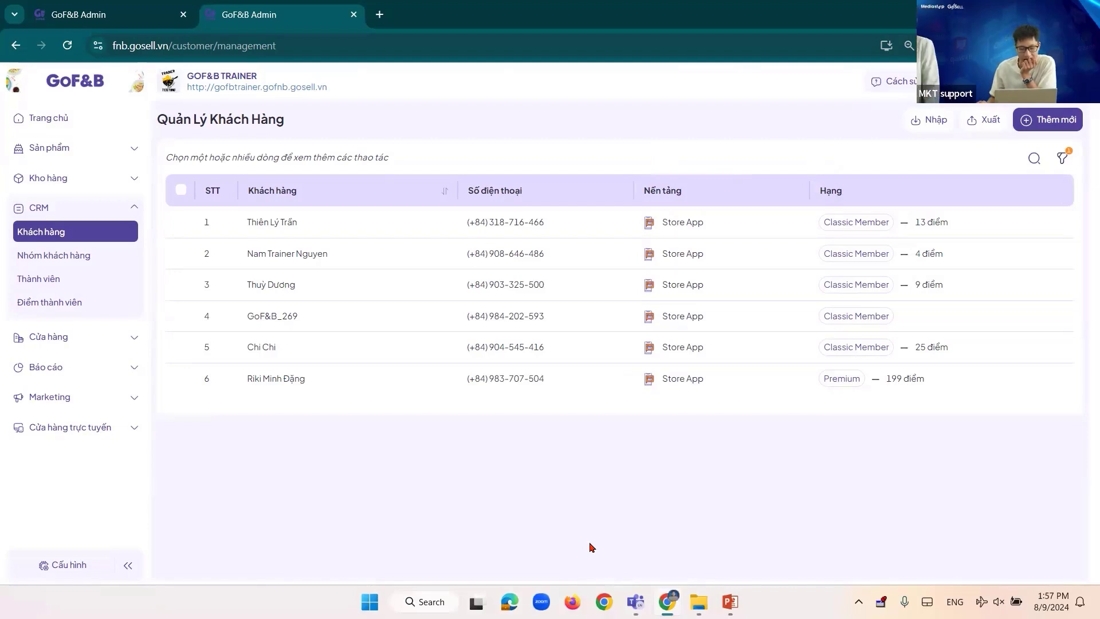
Switch the customer list's platform filter to GoF&B App and view the matching customers
click(1066, 159)
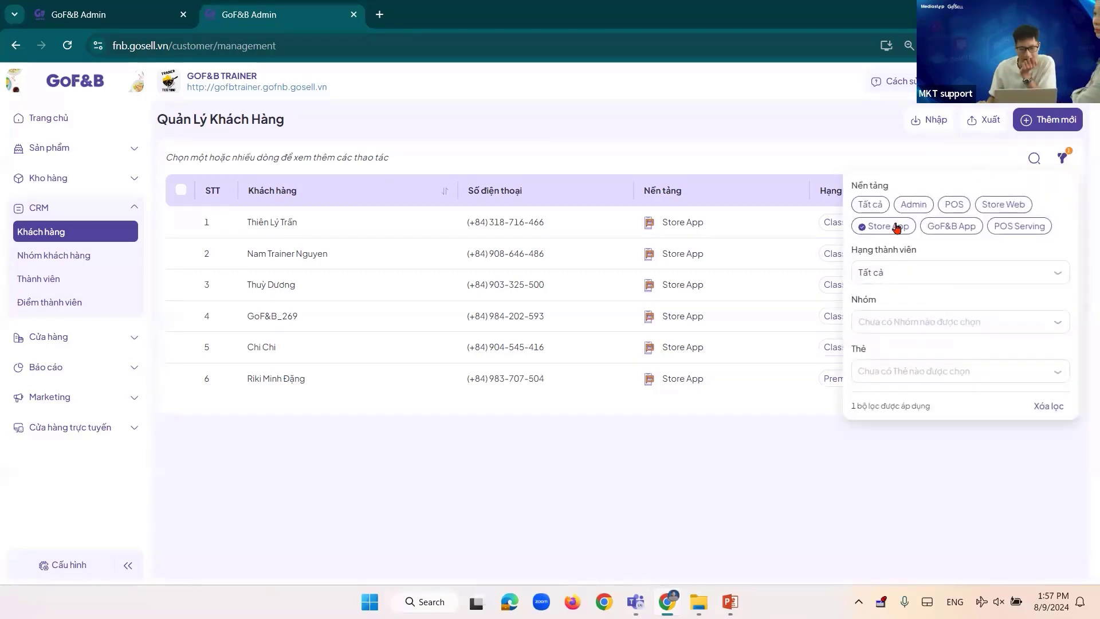
click(944, 229)
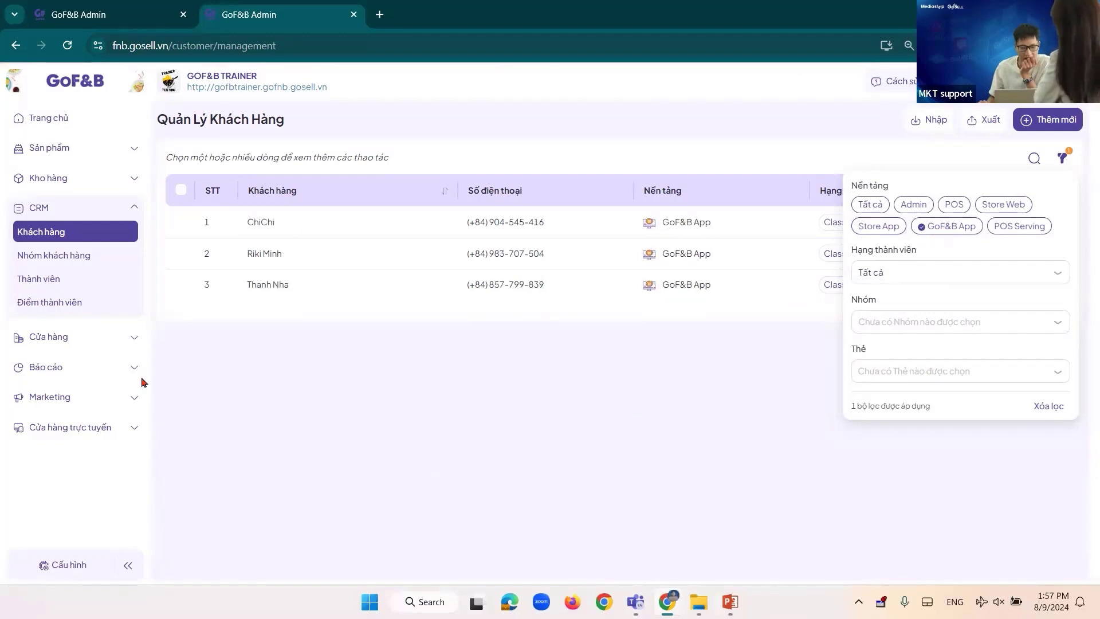
click(229, 431)
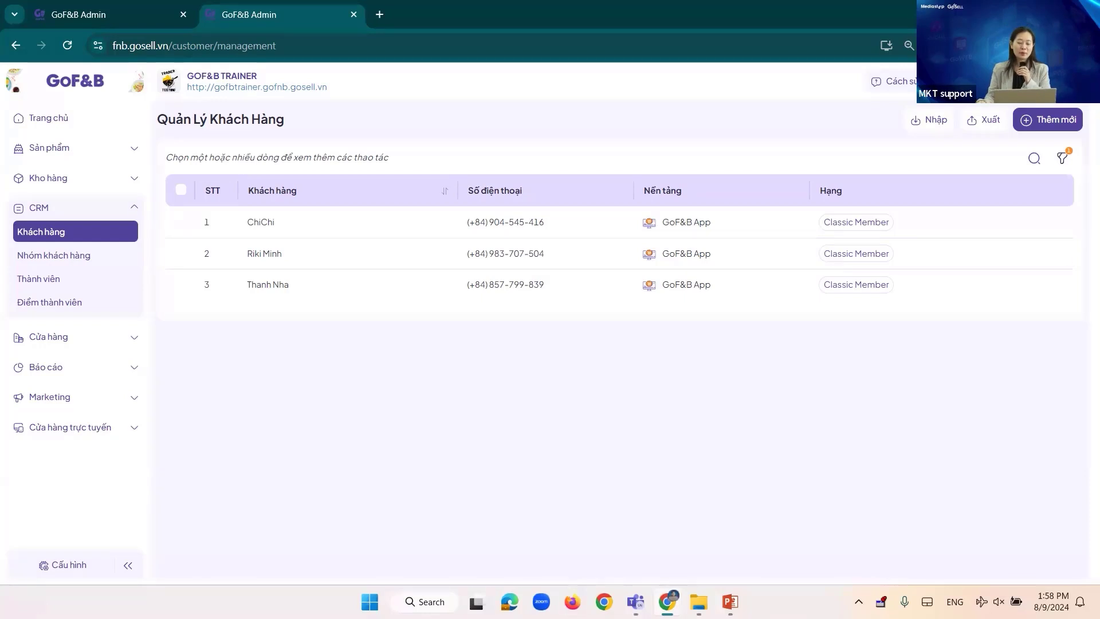
Switch to the running PowerPoint slide show with the "Why?" slide on saving costs
mouse_move(730, 601)
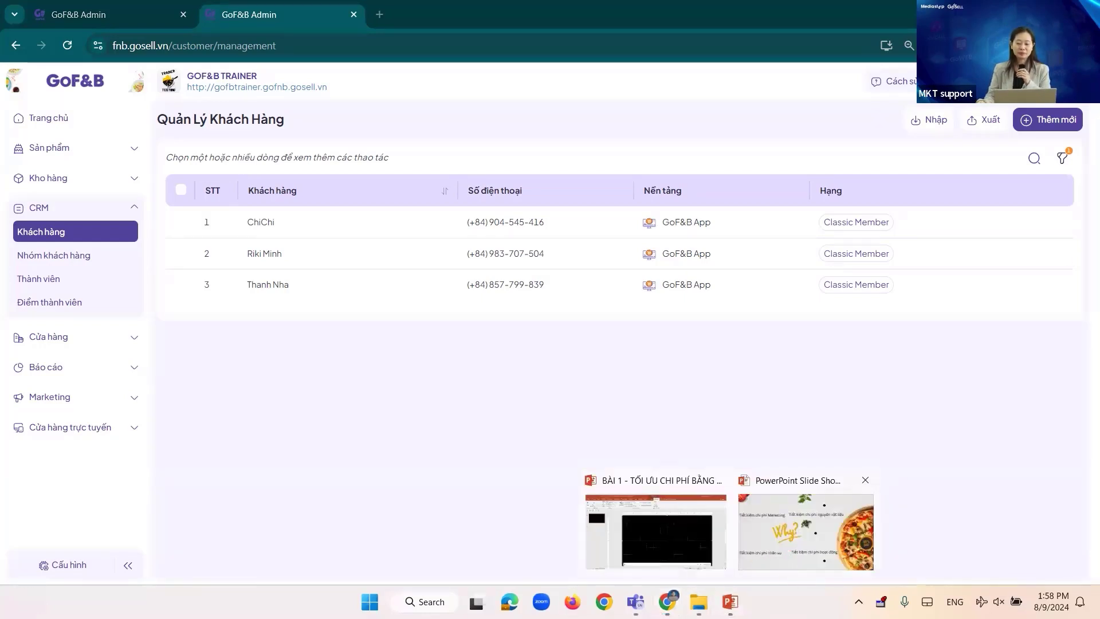
click(789, 549)
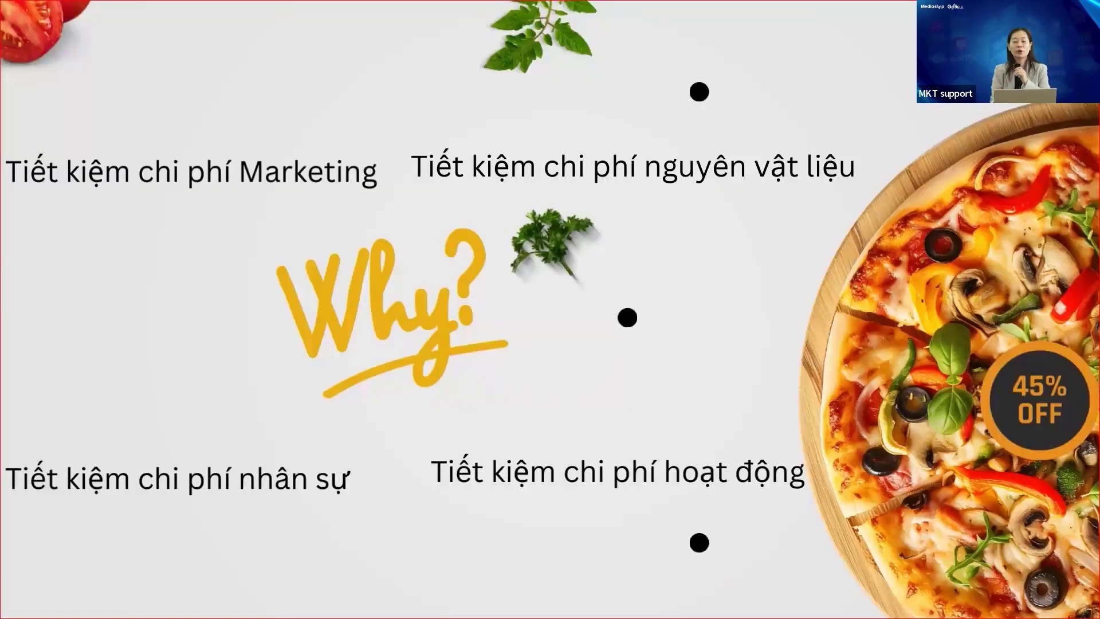